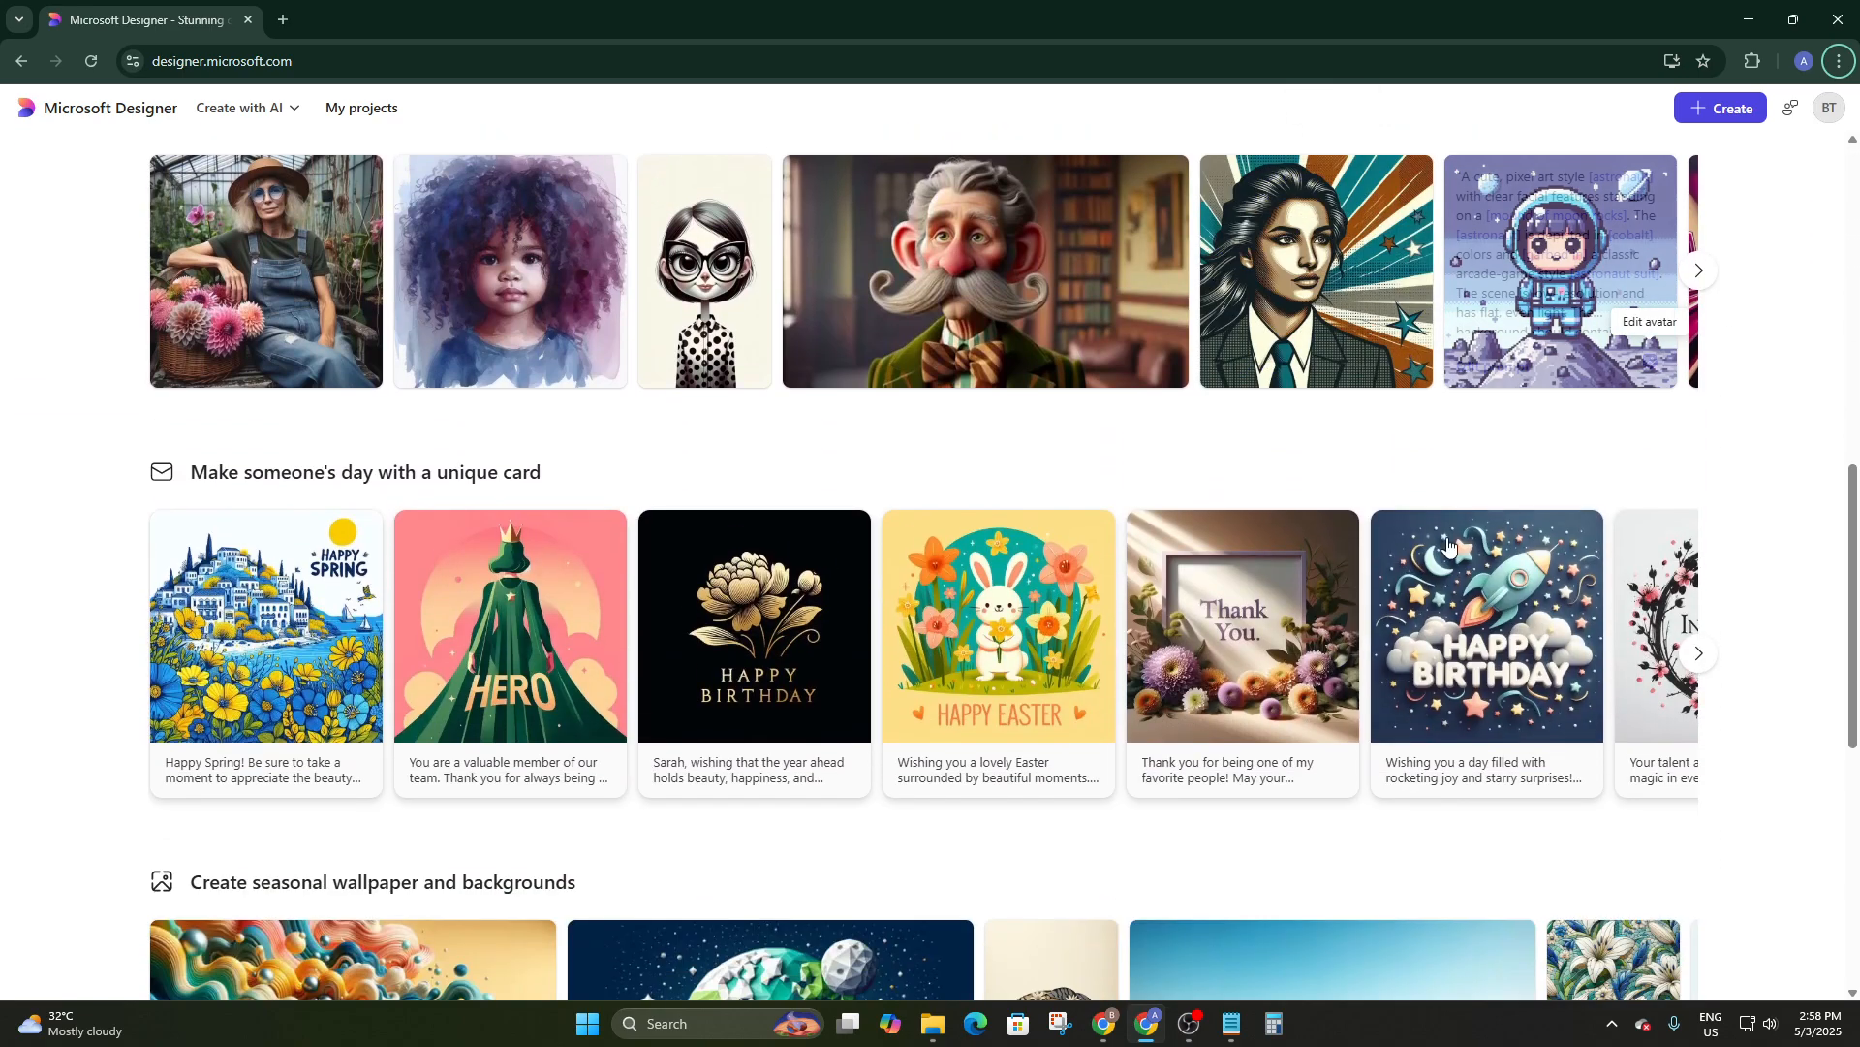
# Look over the design categories and sample galleries on the Microsoft Designer home page
pyautogui.scroll(-3, 972, 598)
pyautogui.scroll(-3, 1008, 630)
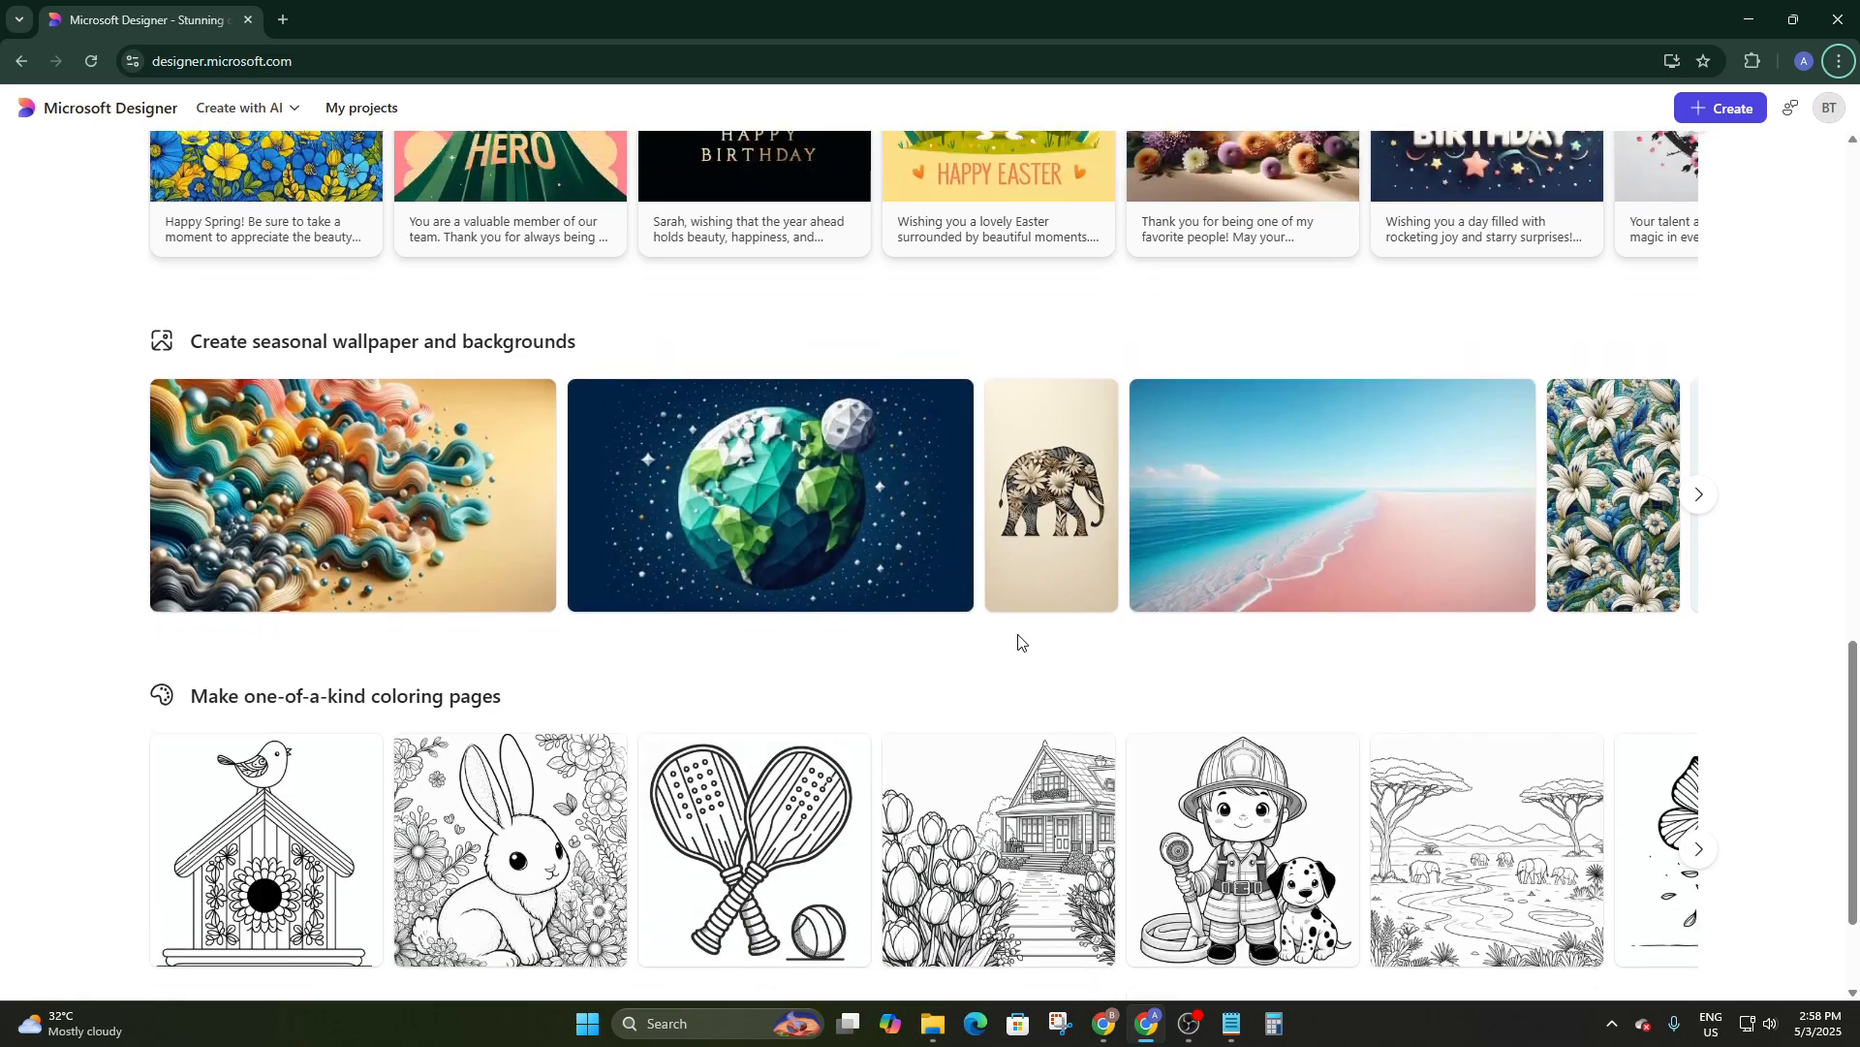
pyautogui.scroll(20, 1018, 633)
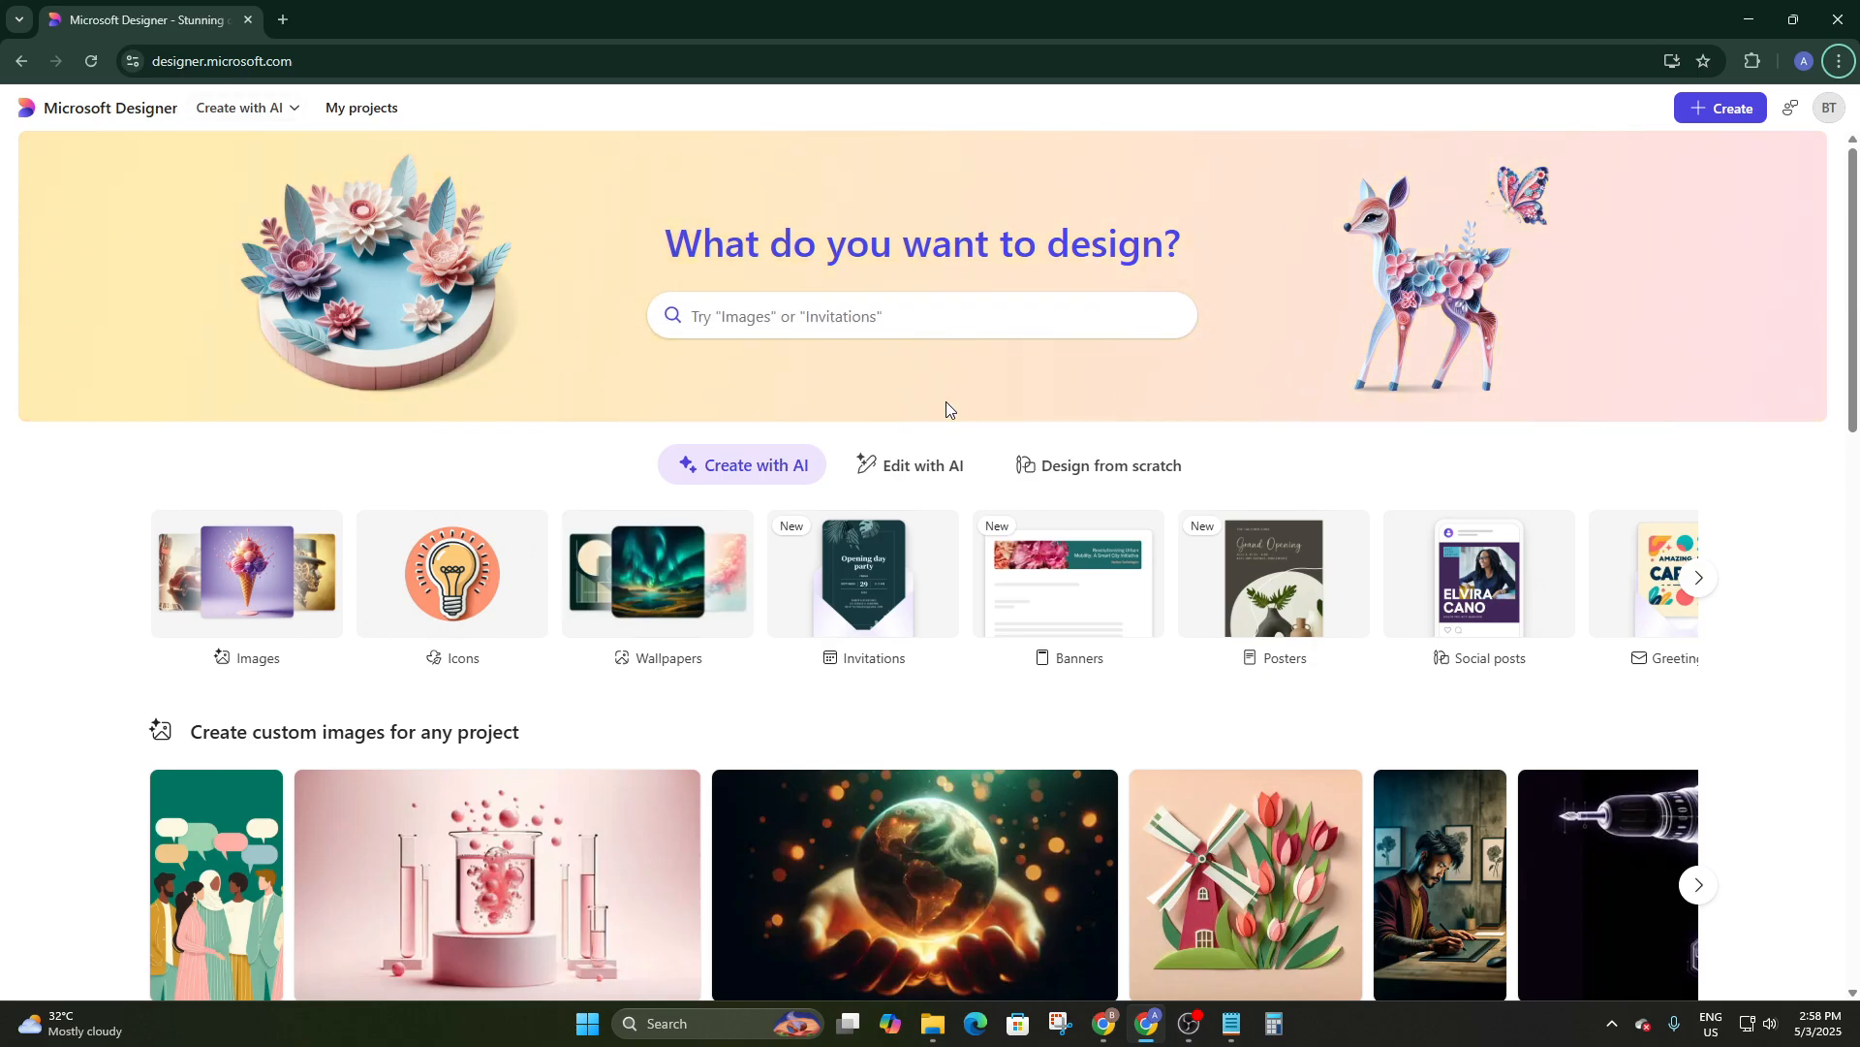
pyautogui.scroll(-8, 923, 481)
pyautogui.scroll(8, 922, 649)
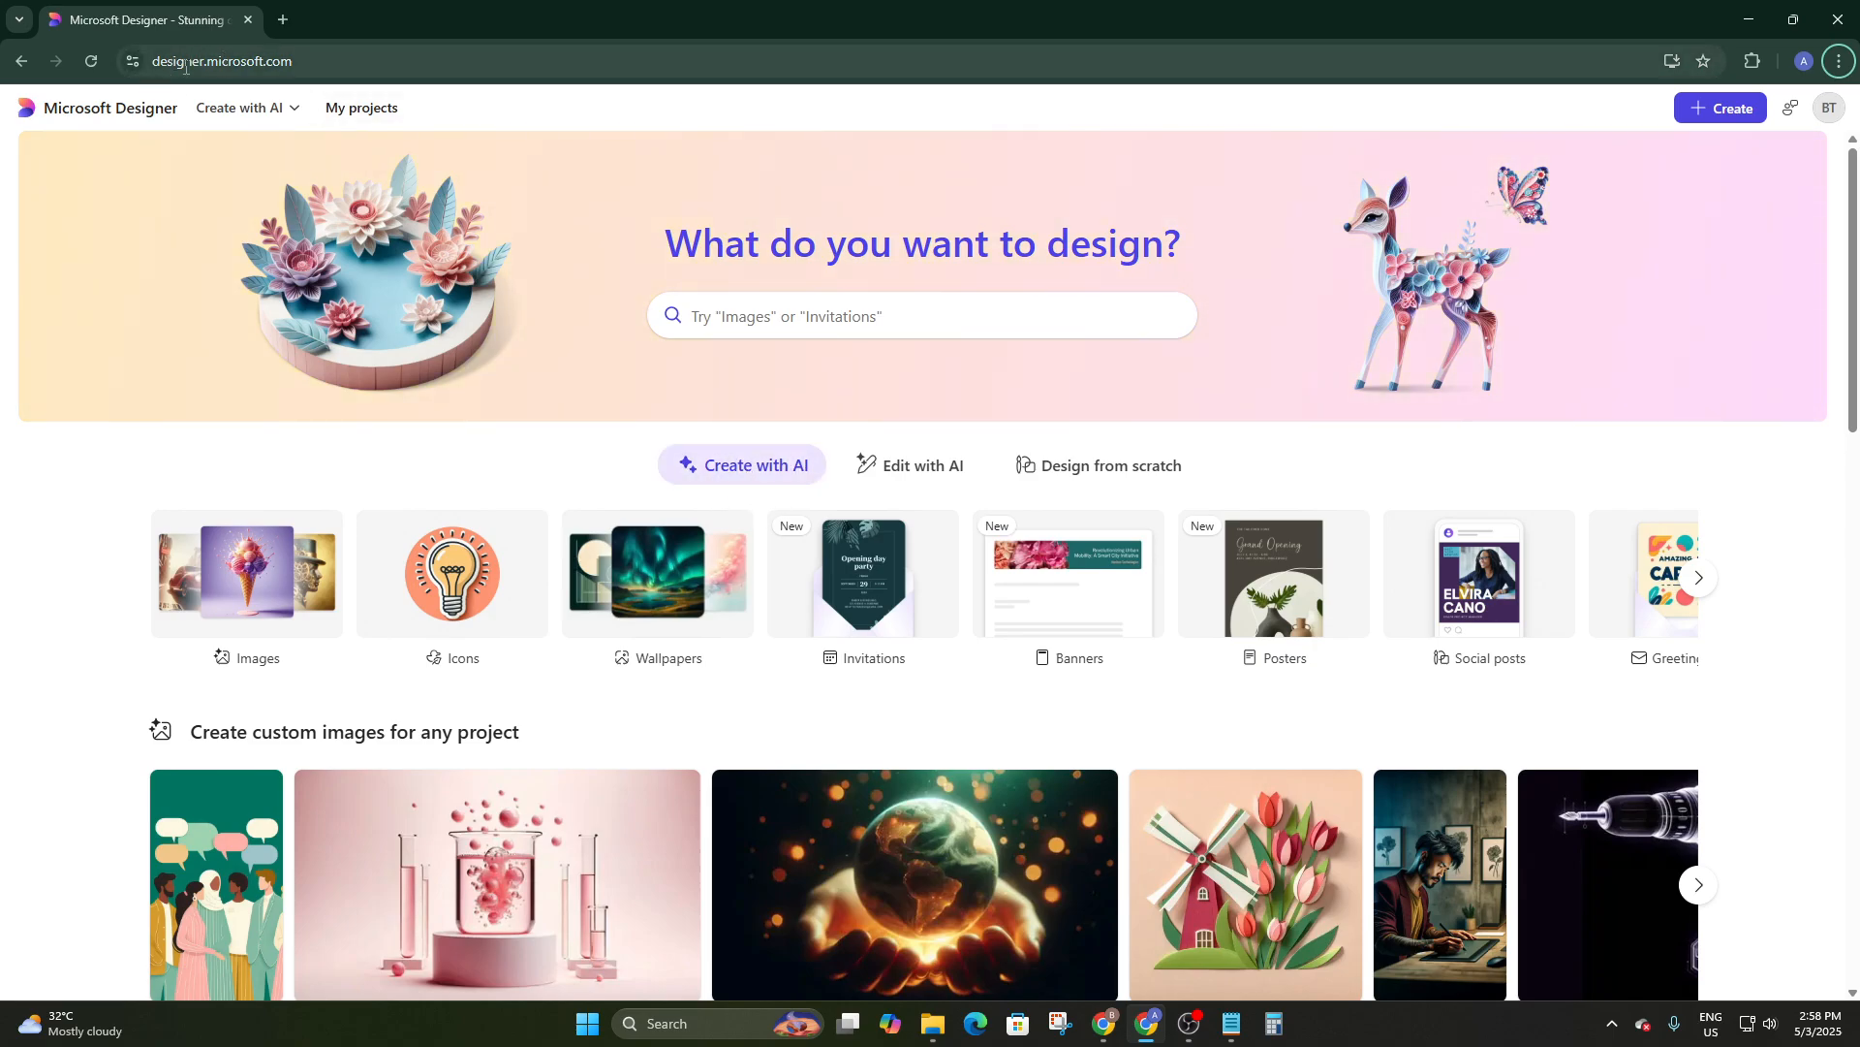
pyautogui.click(241, 115)
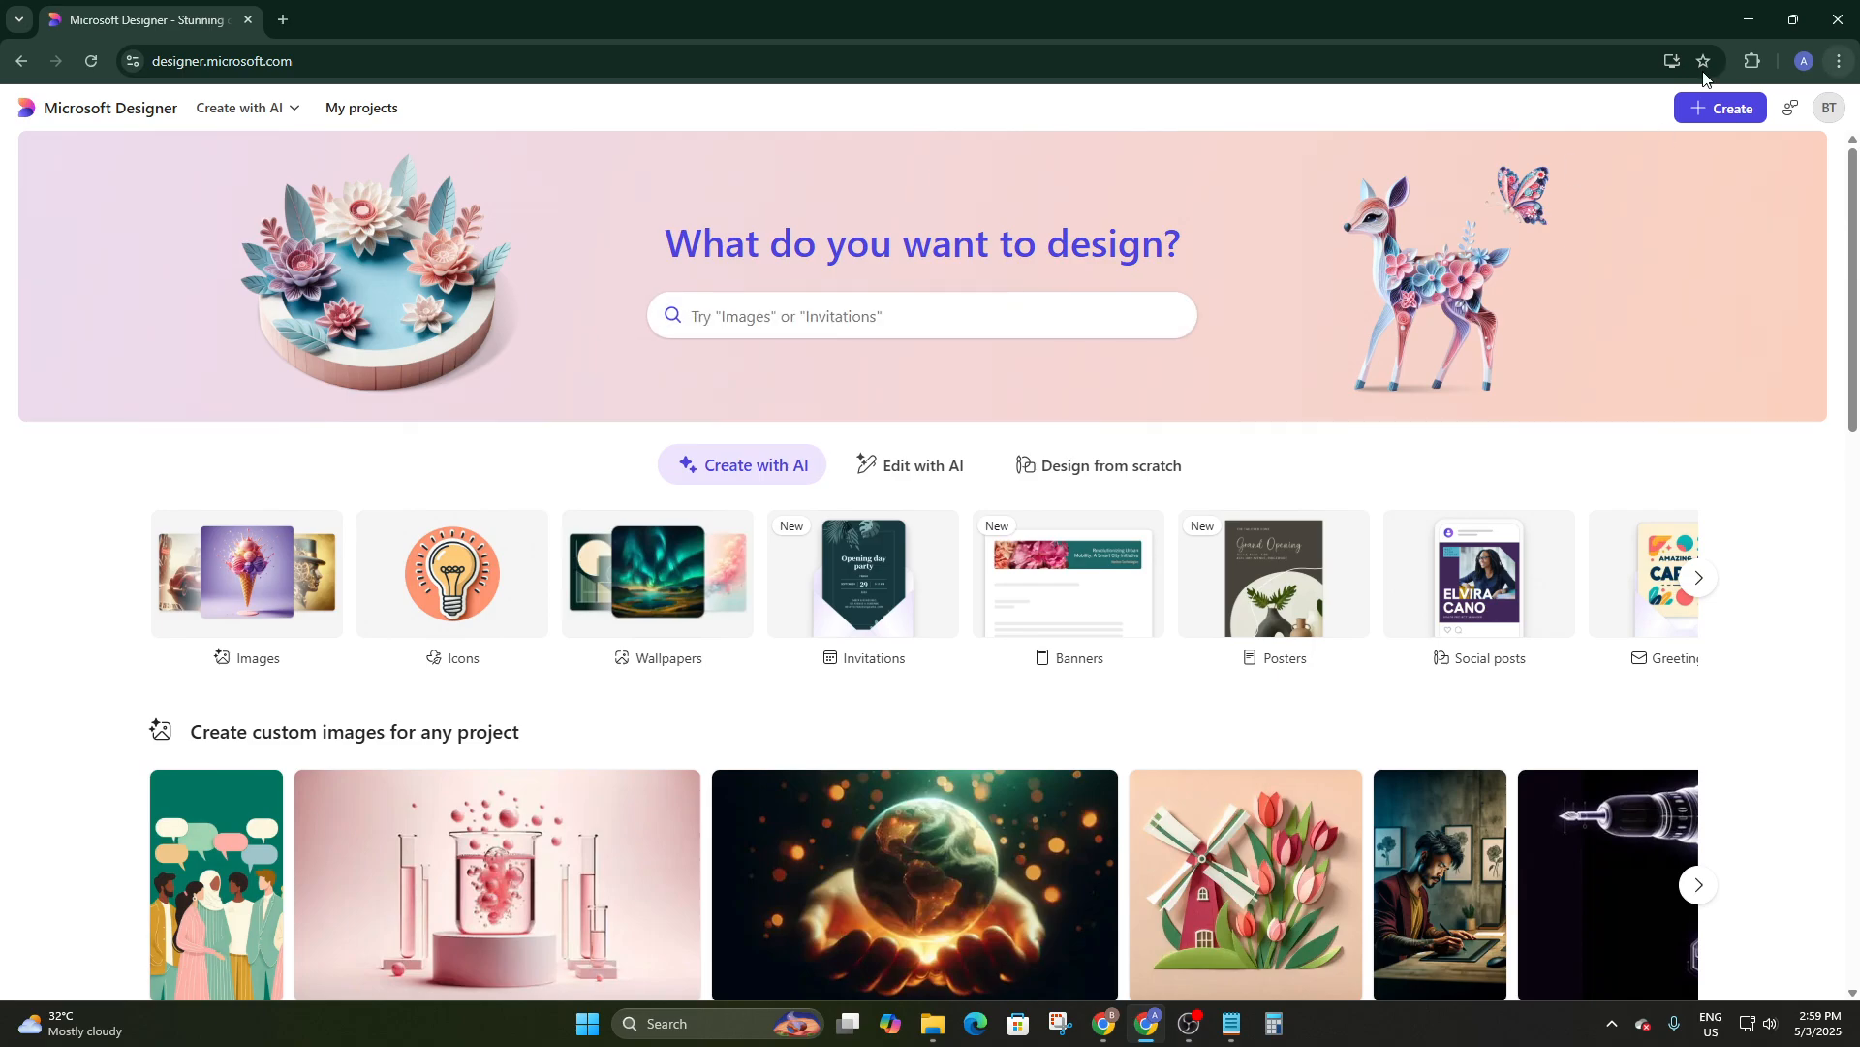
# View the signed-in profile's account info and settings page, and close it to return to the Designer home page
pyautogui.click(1812, 113)
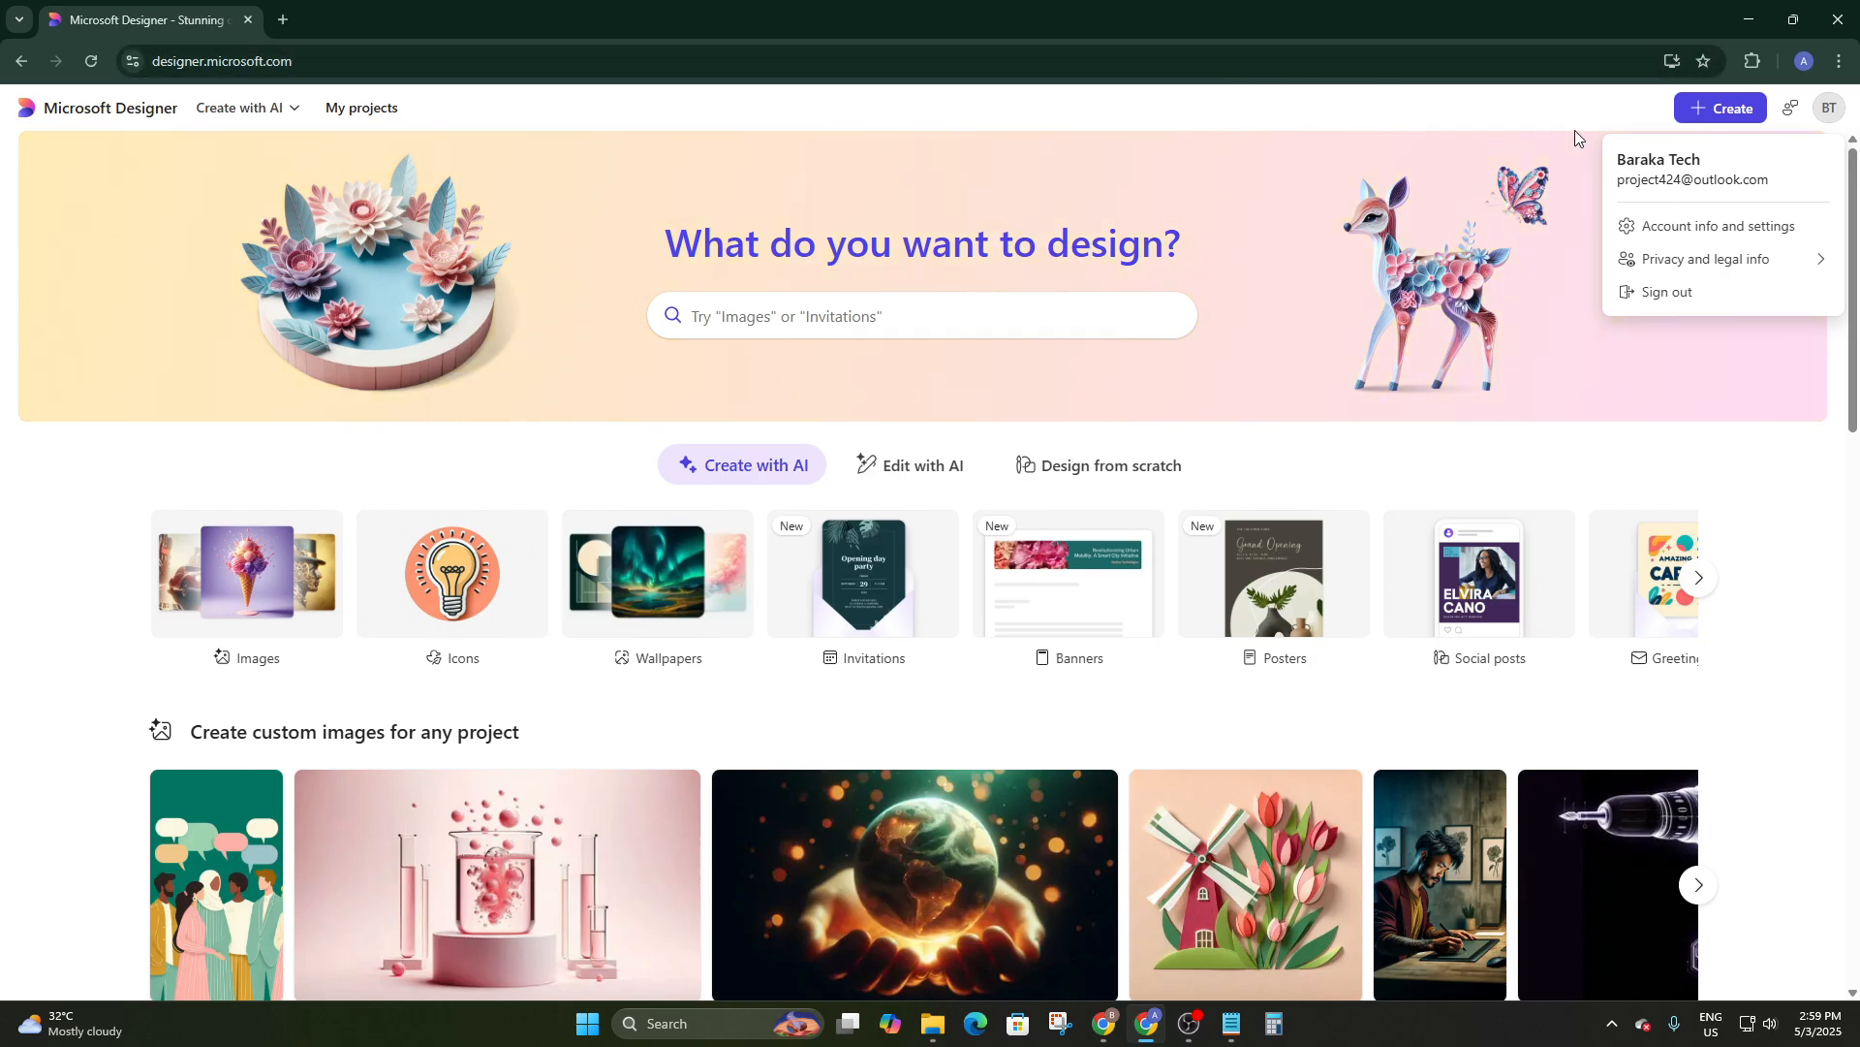
pyautogui.click(1544, 117)
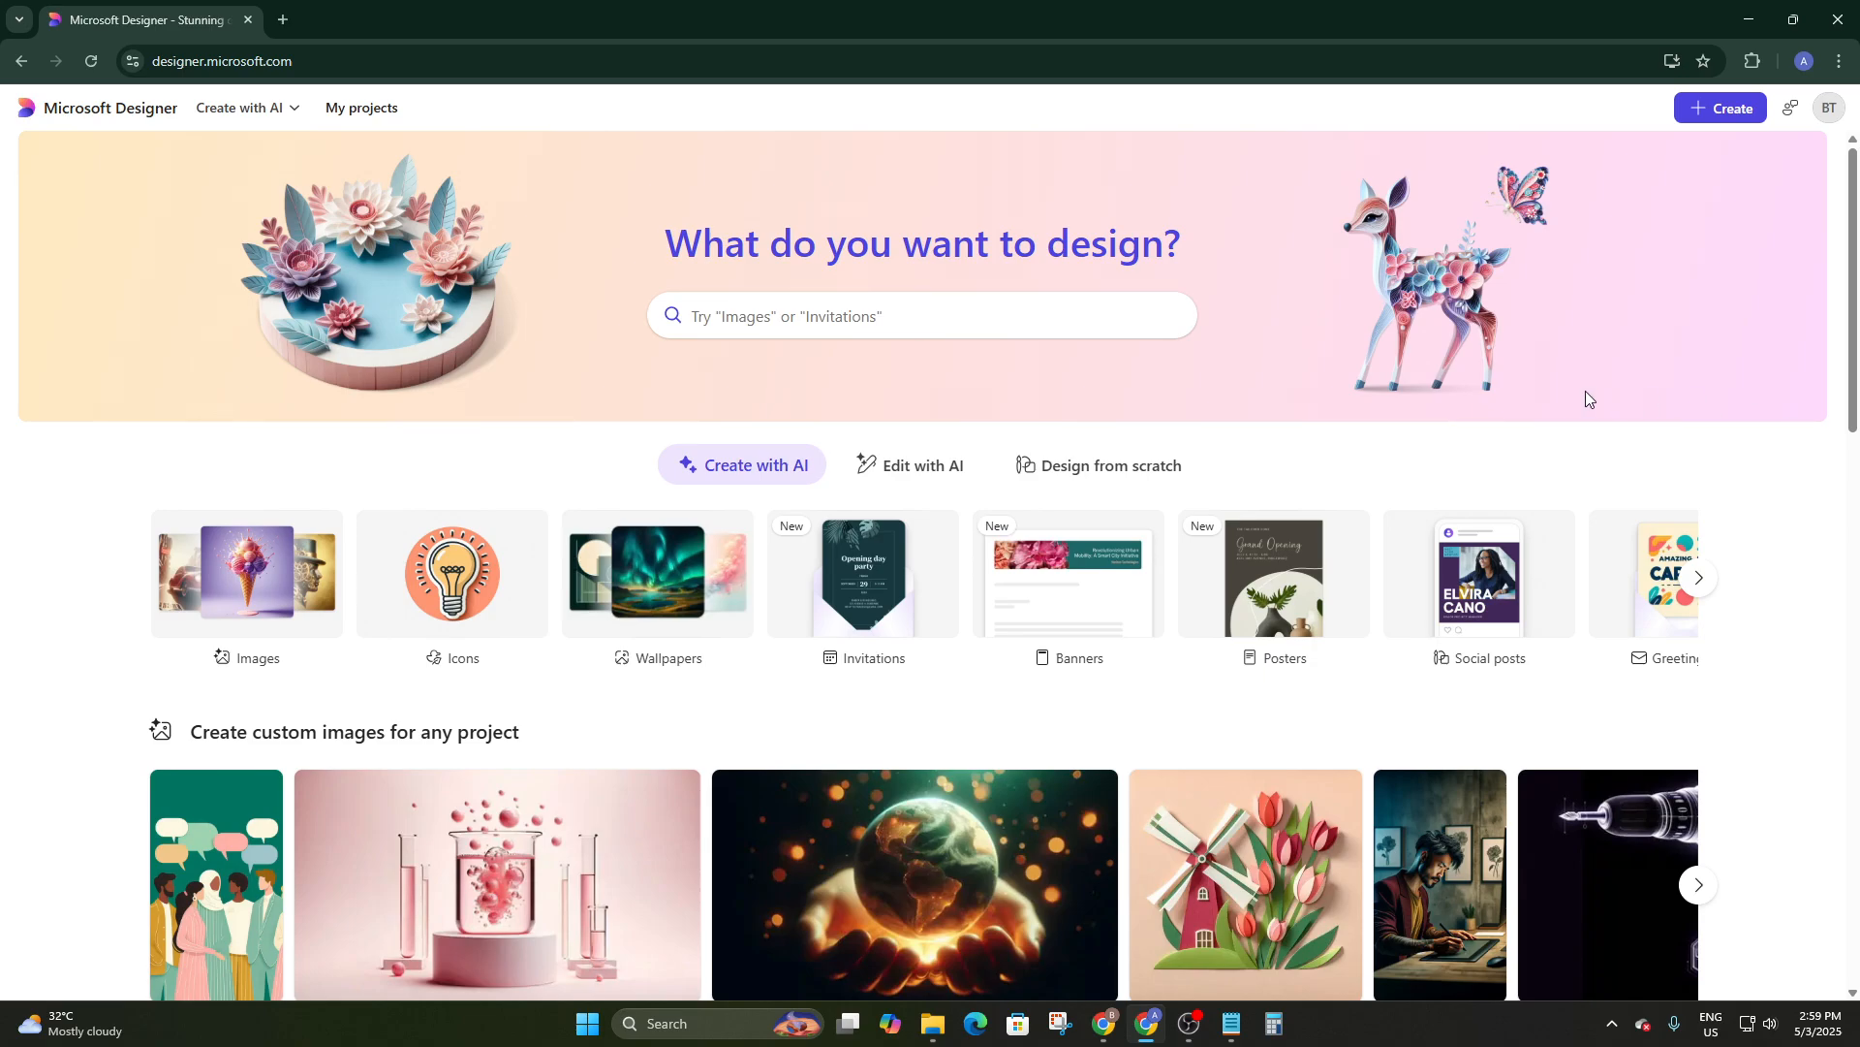
pyautogui.click(1830, 111)
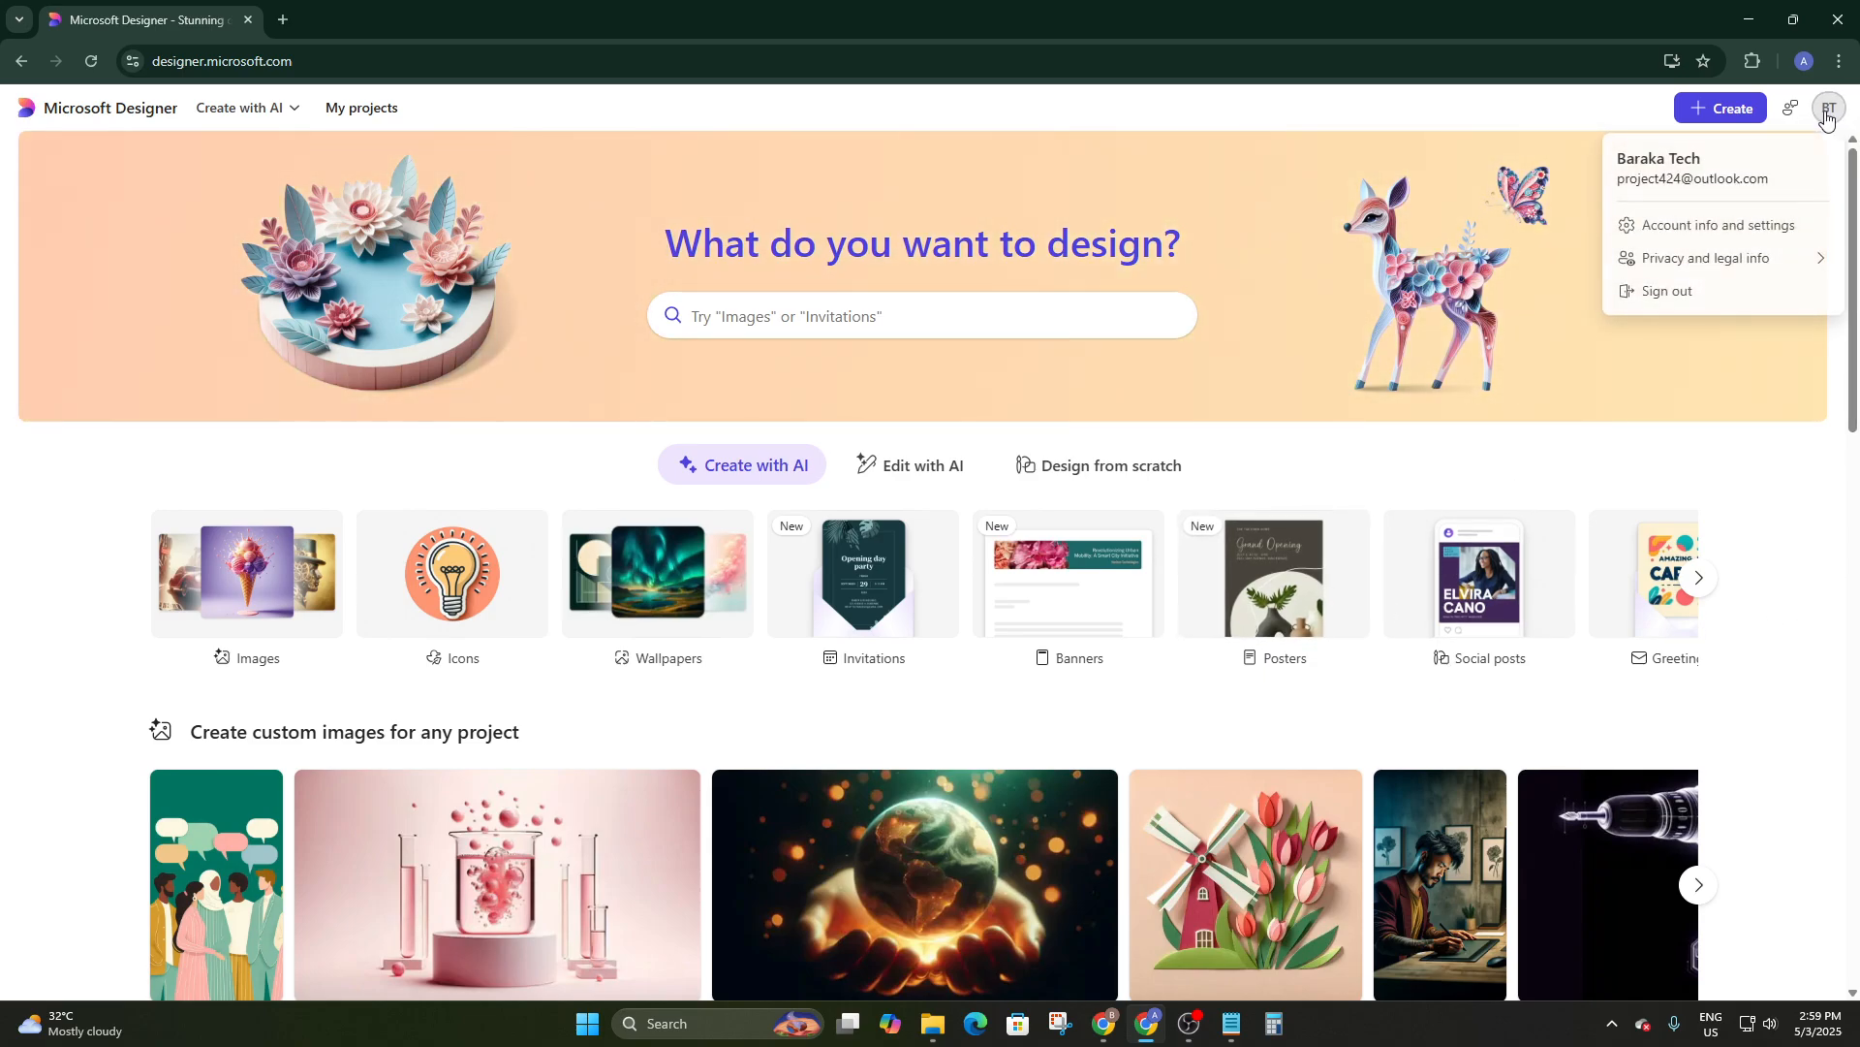
pyautogui.click(1724, 227)
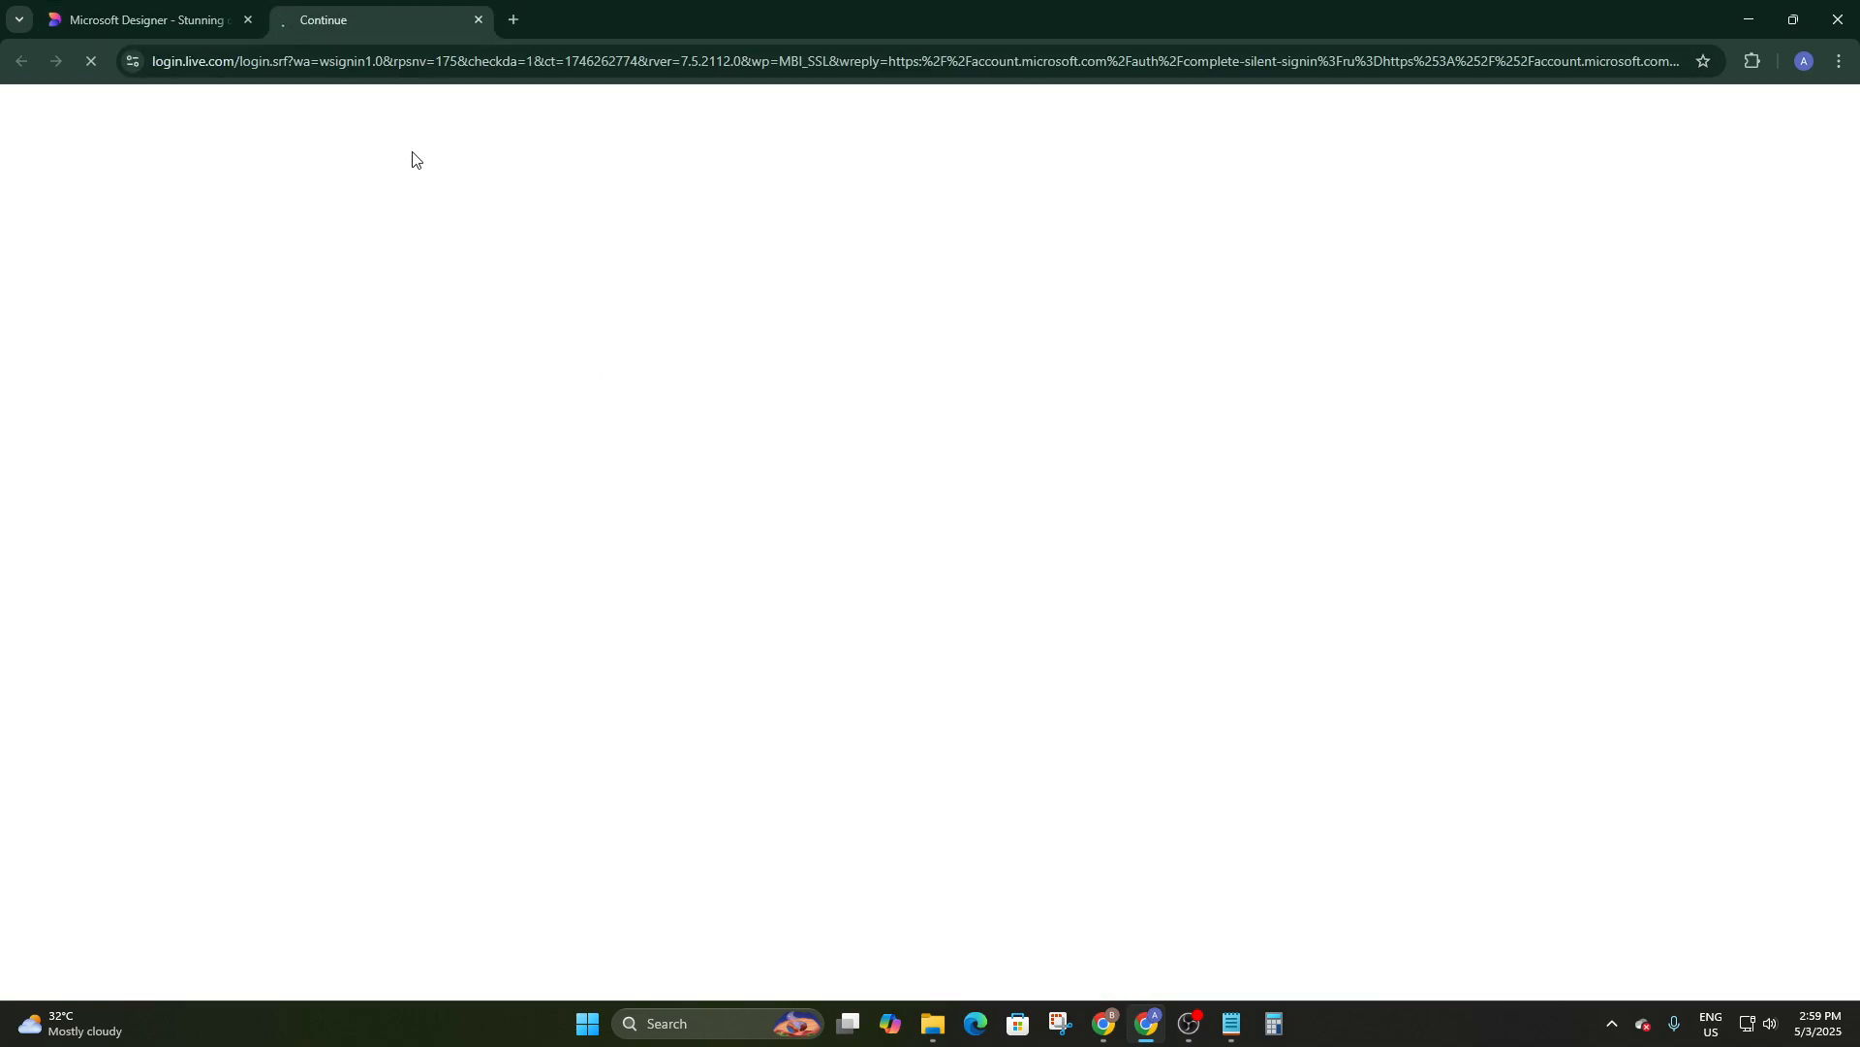
pyautogui.click(155, 18)
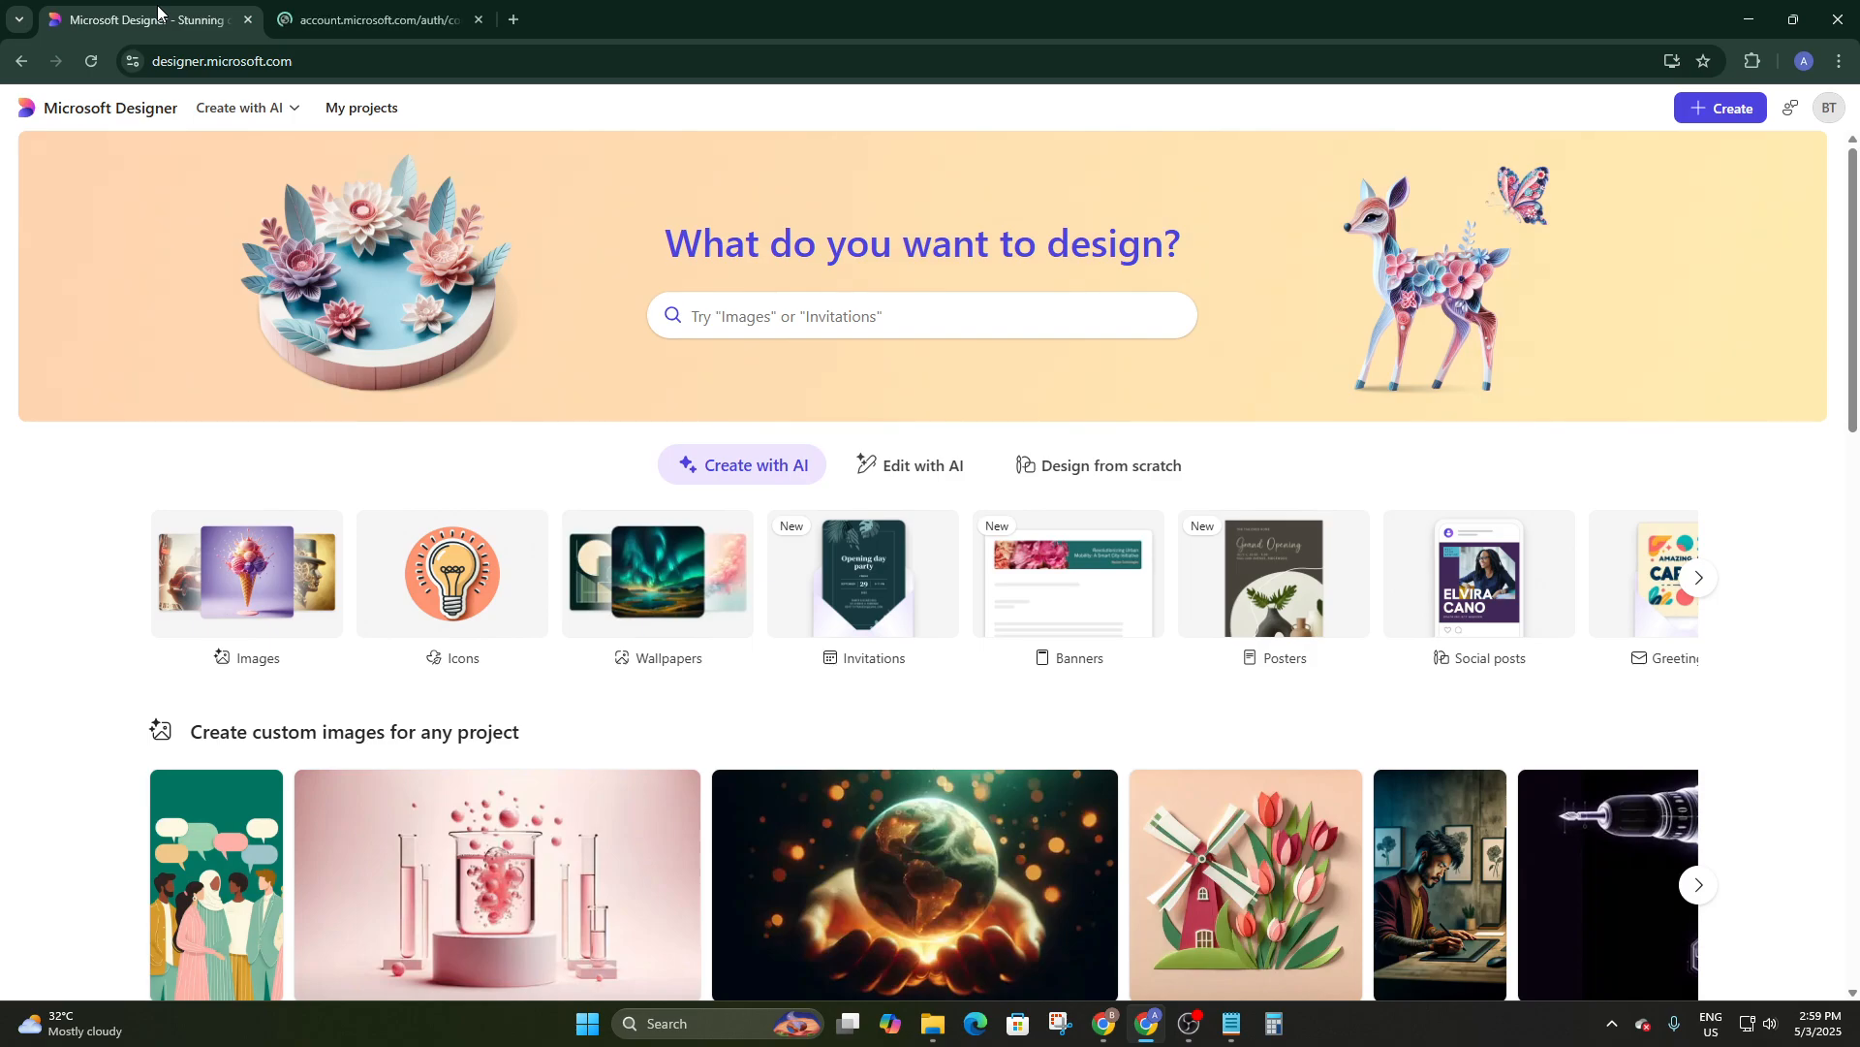
pyautogui.click(388, 19)
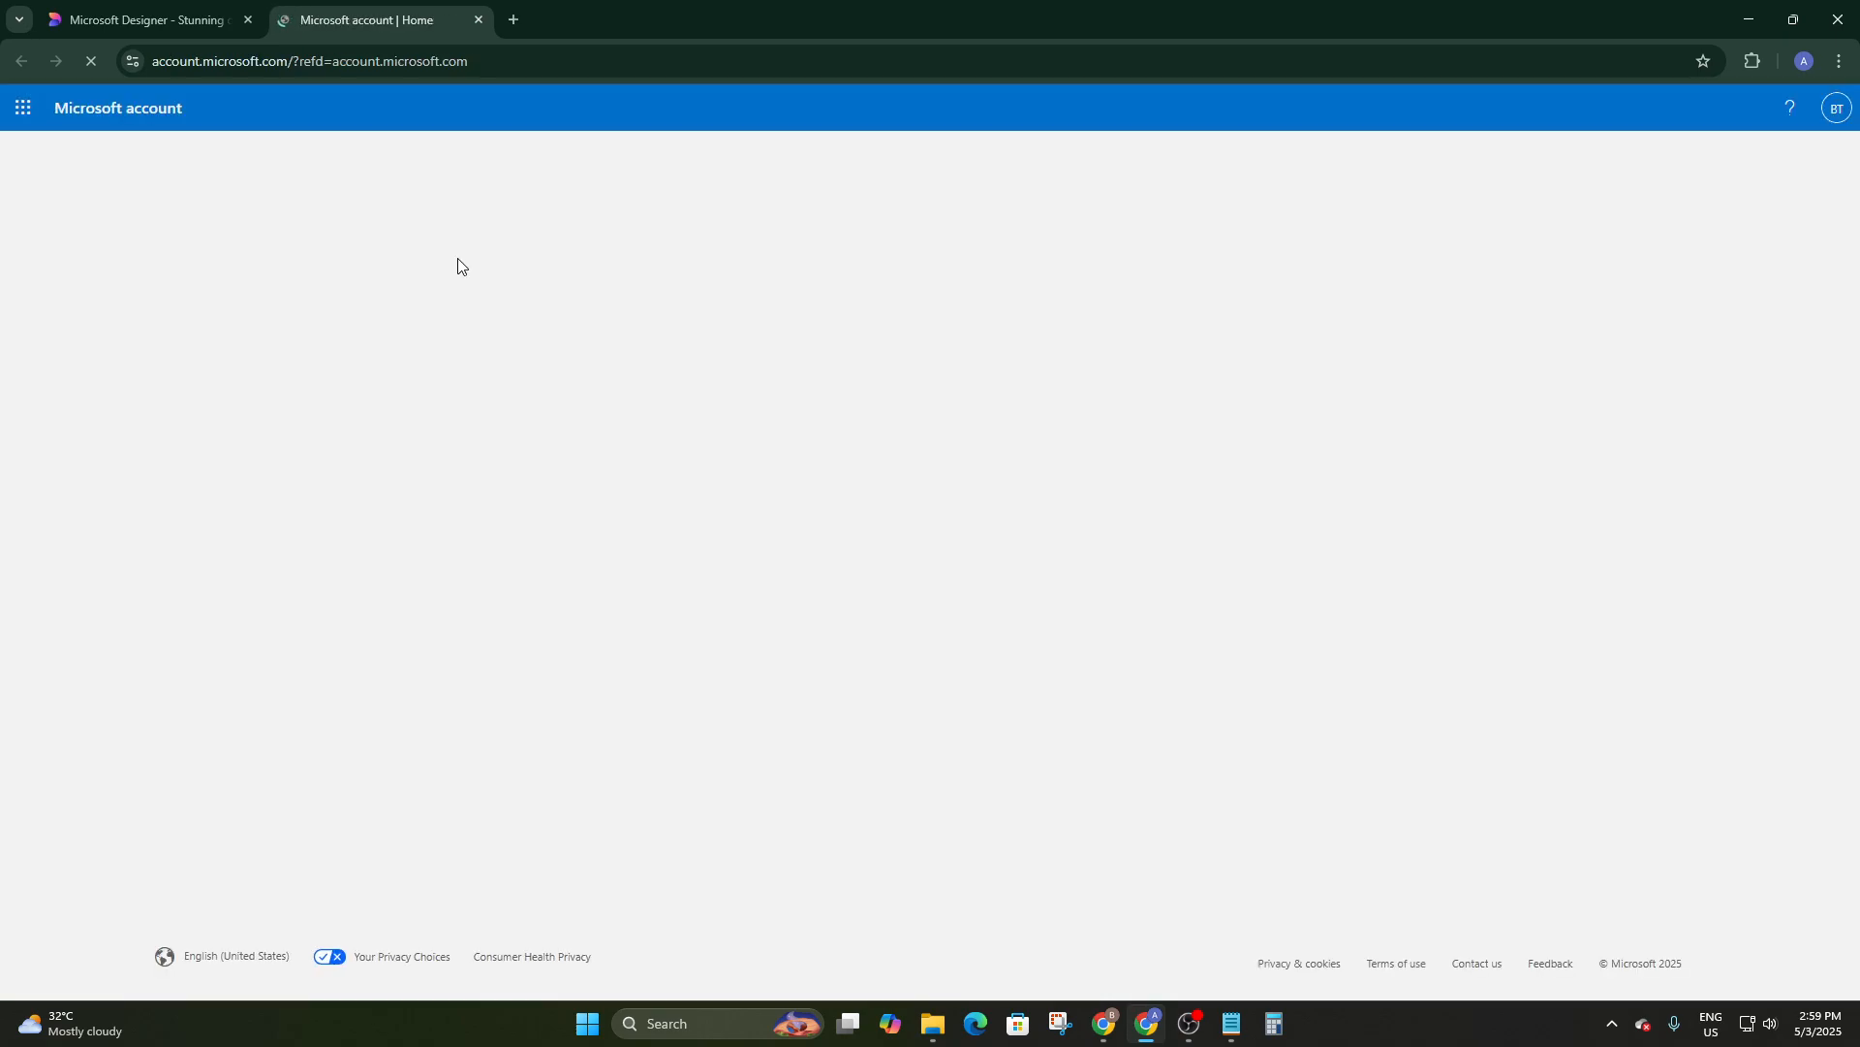
pyautogui.click(126, 18)
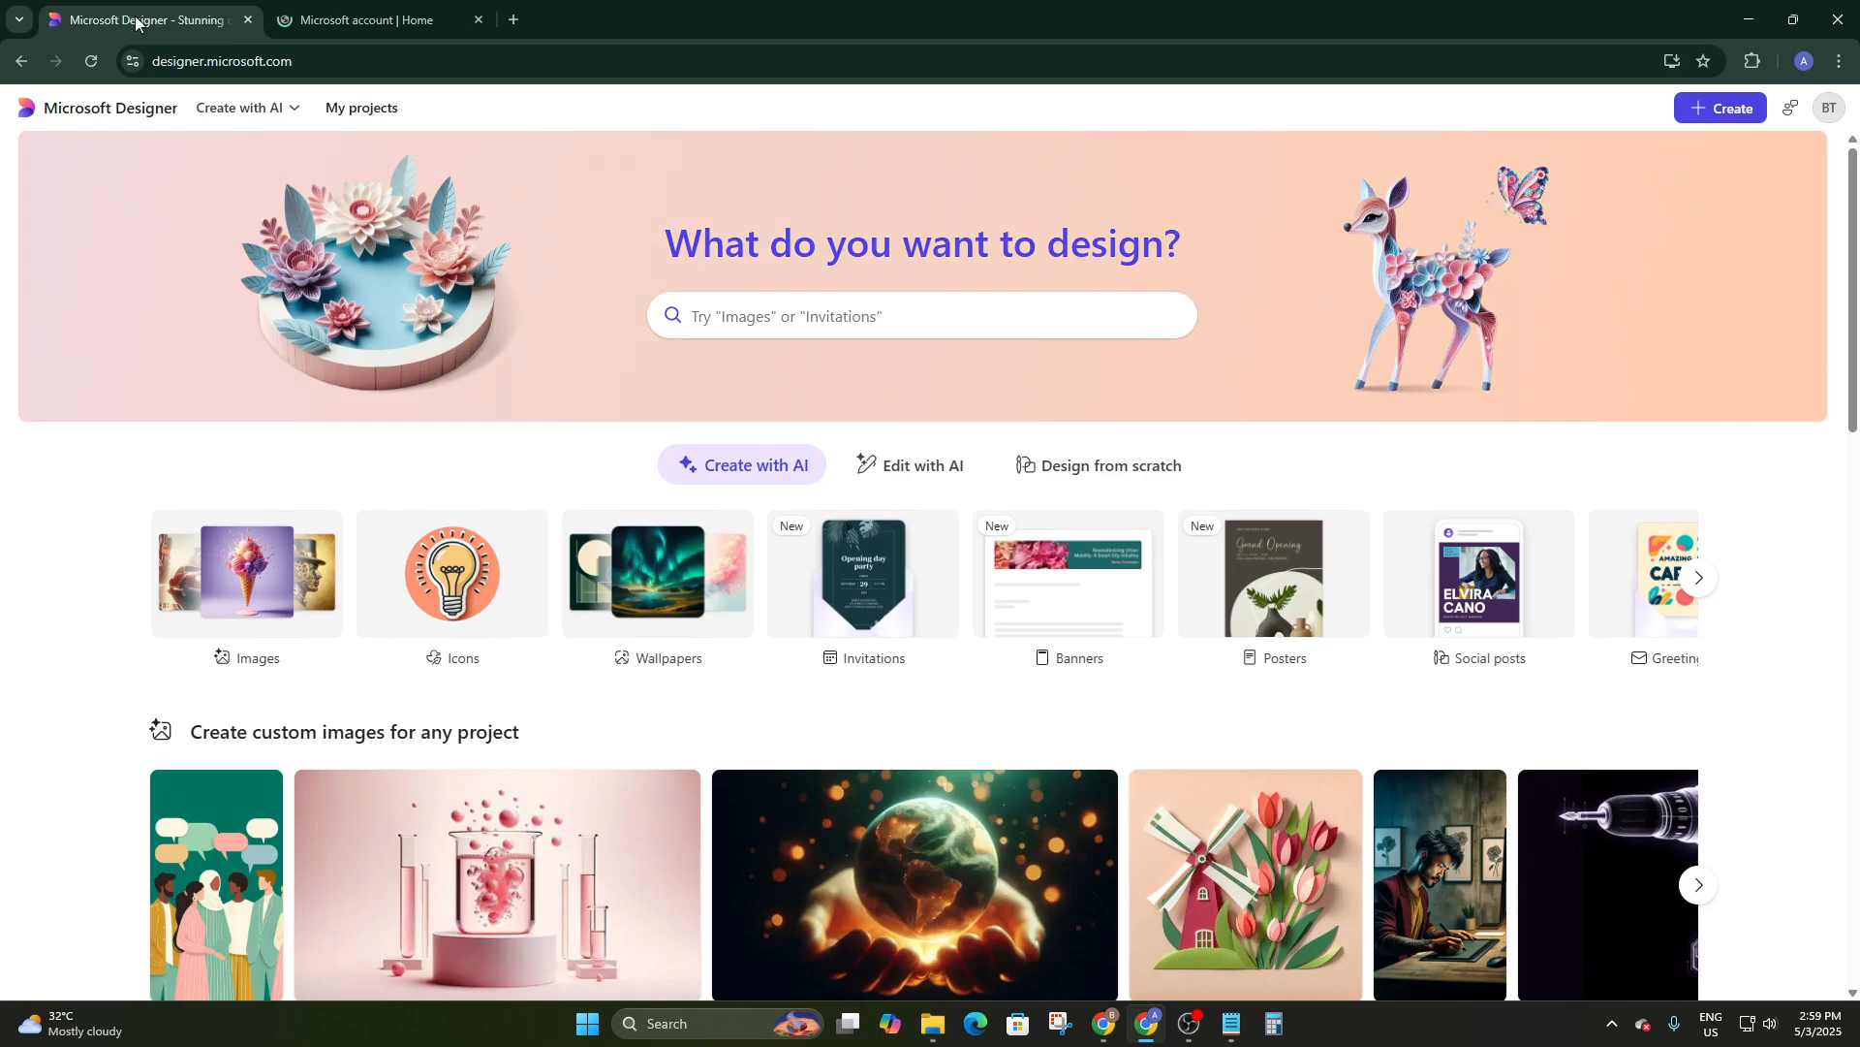
pyautogui.click(477, 19)
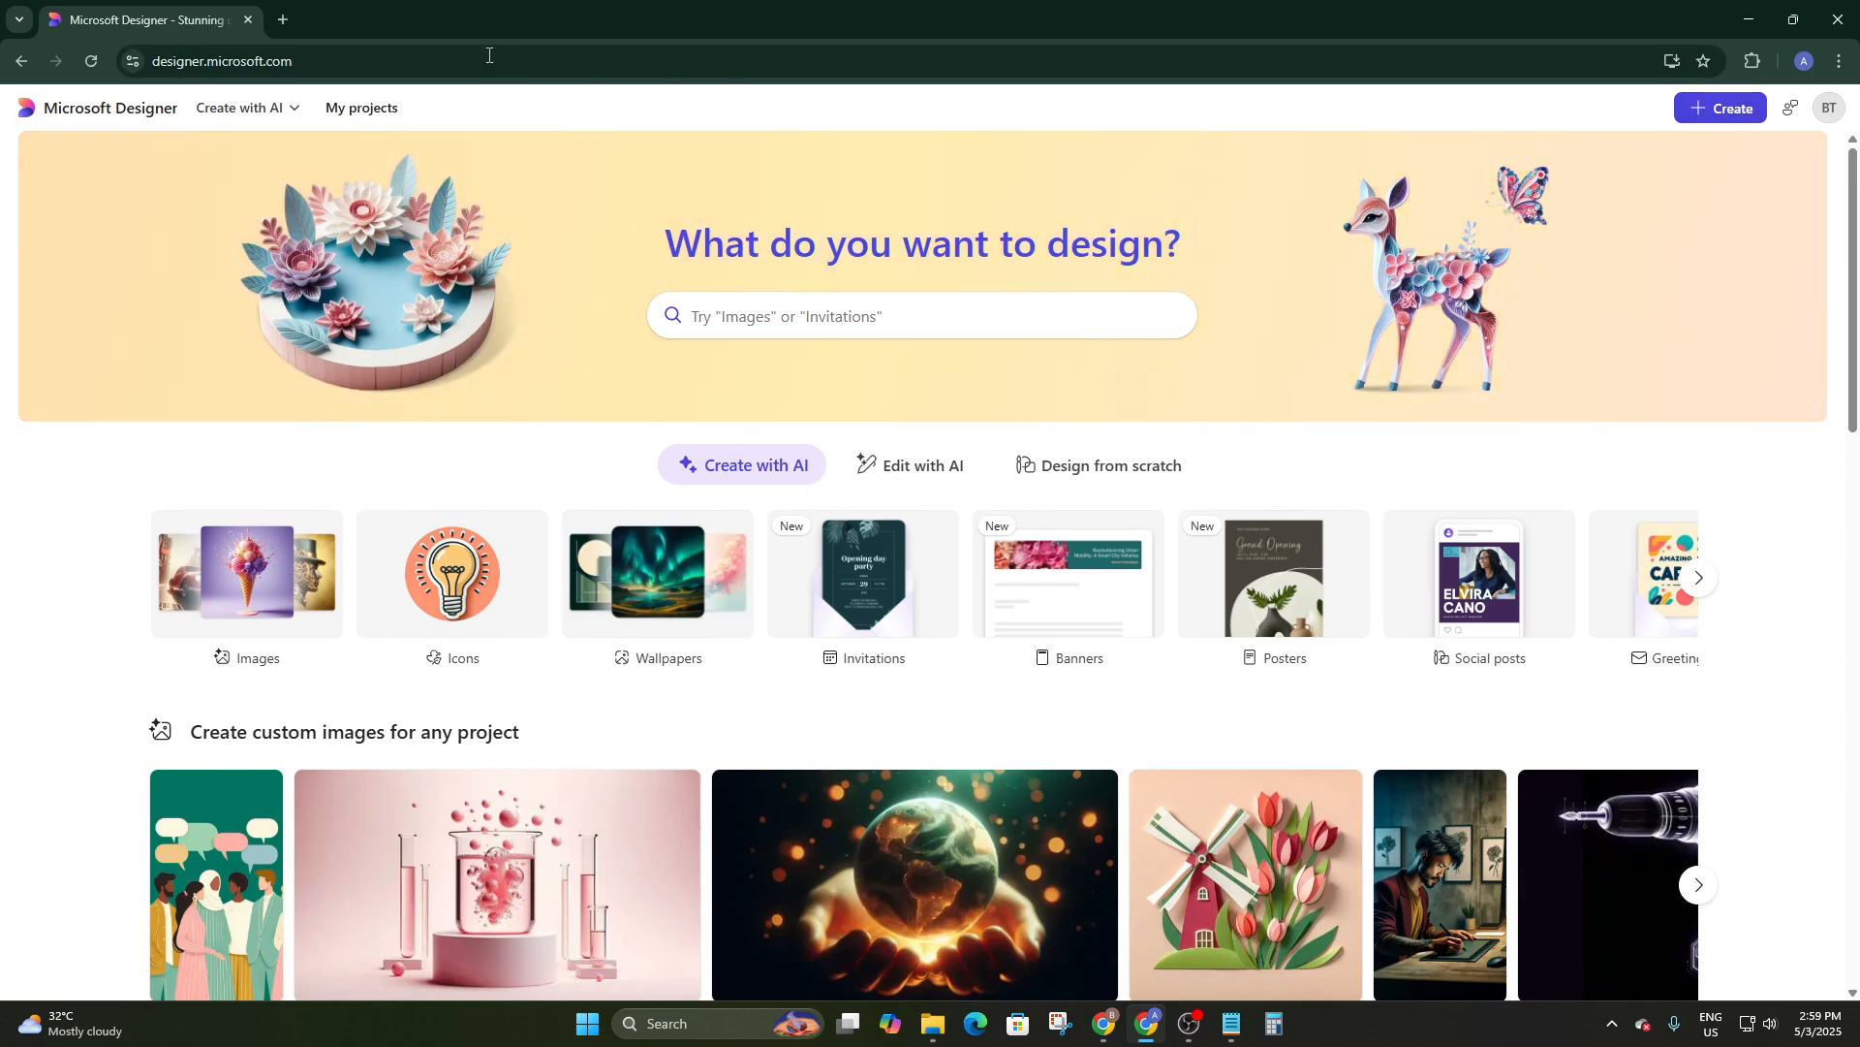
# Check the saved projects and storage usage, and return to the home page
pyautogui.click(362, 112)
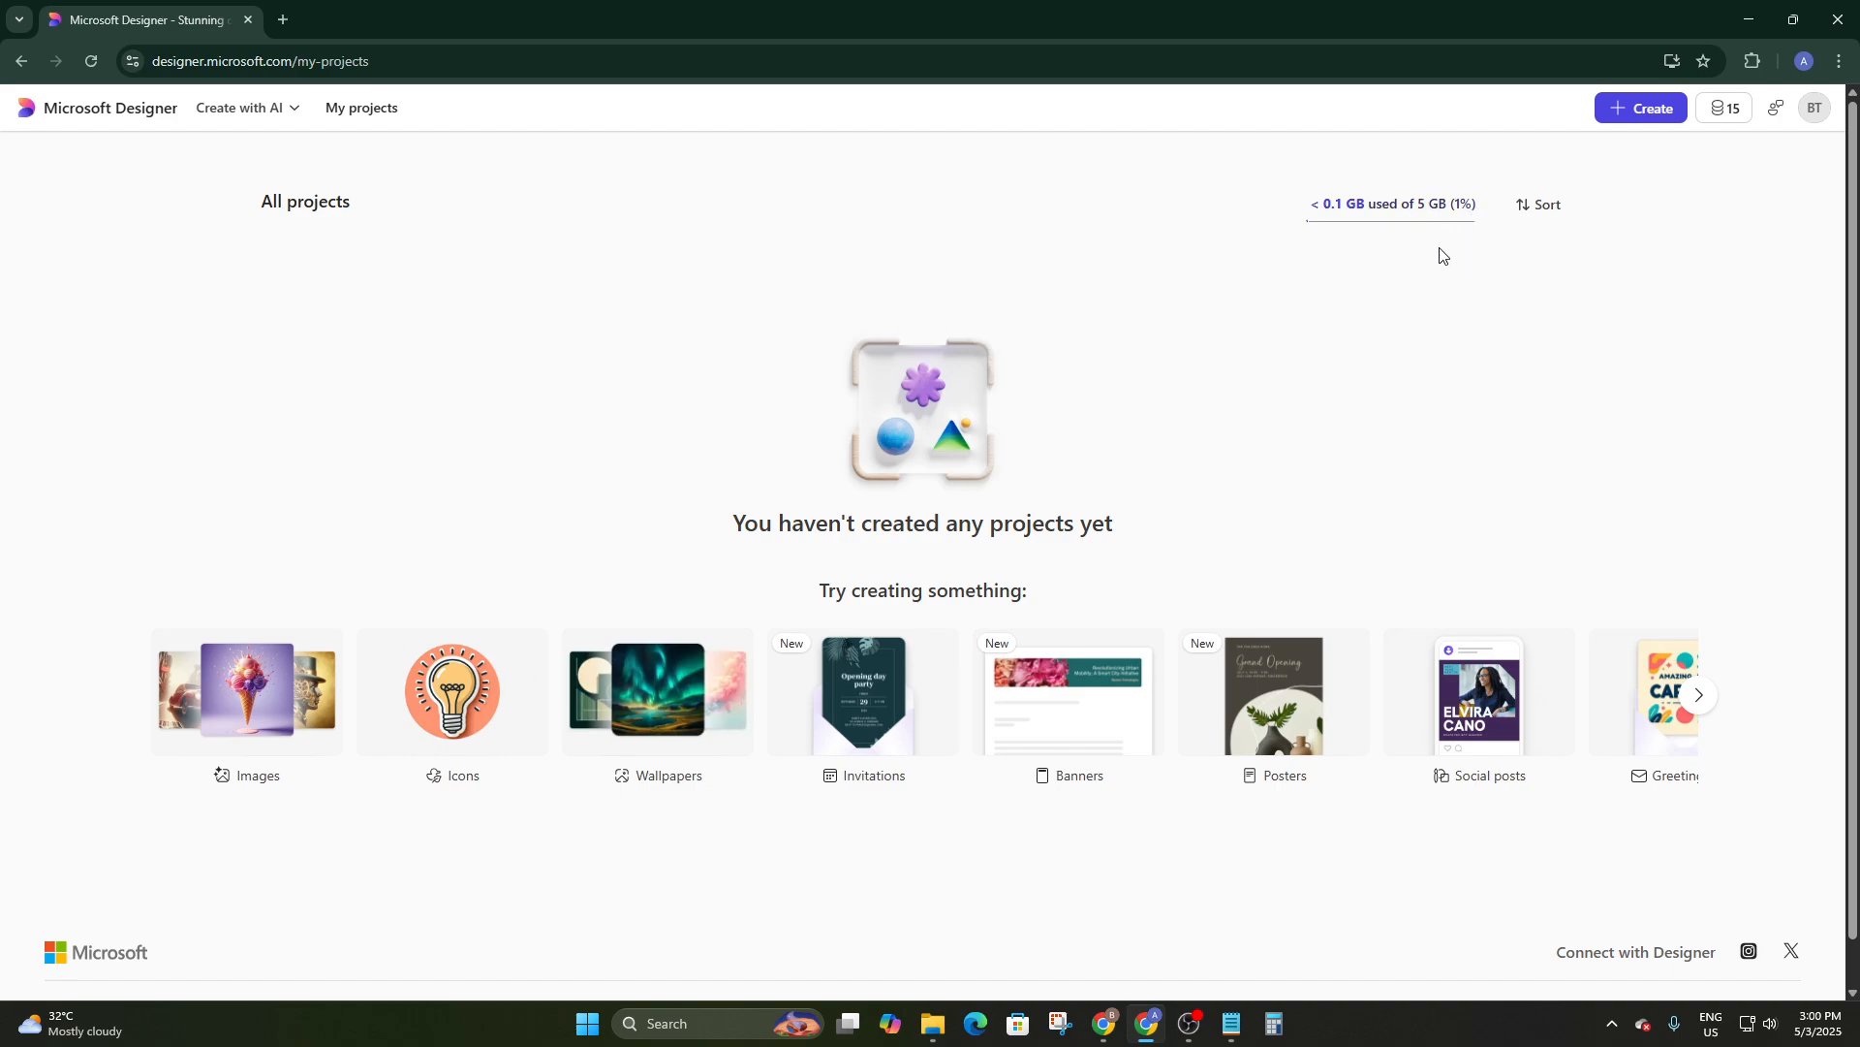
pyautogui.click(60, 113)
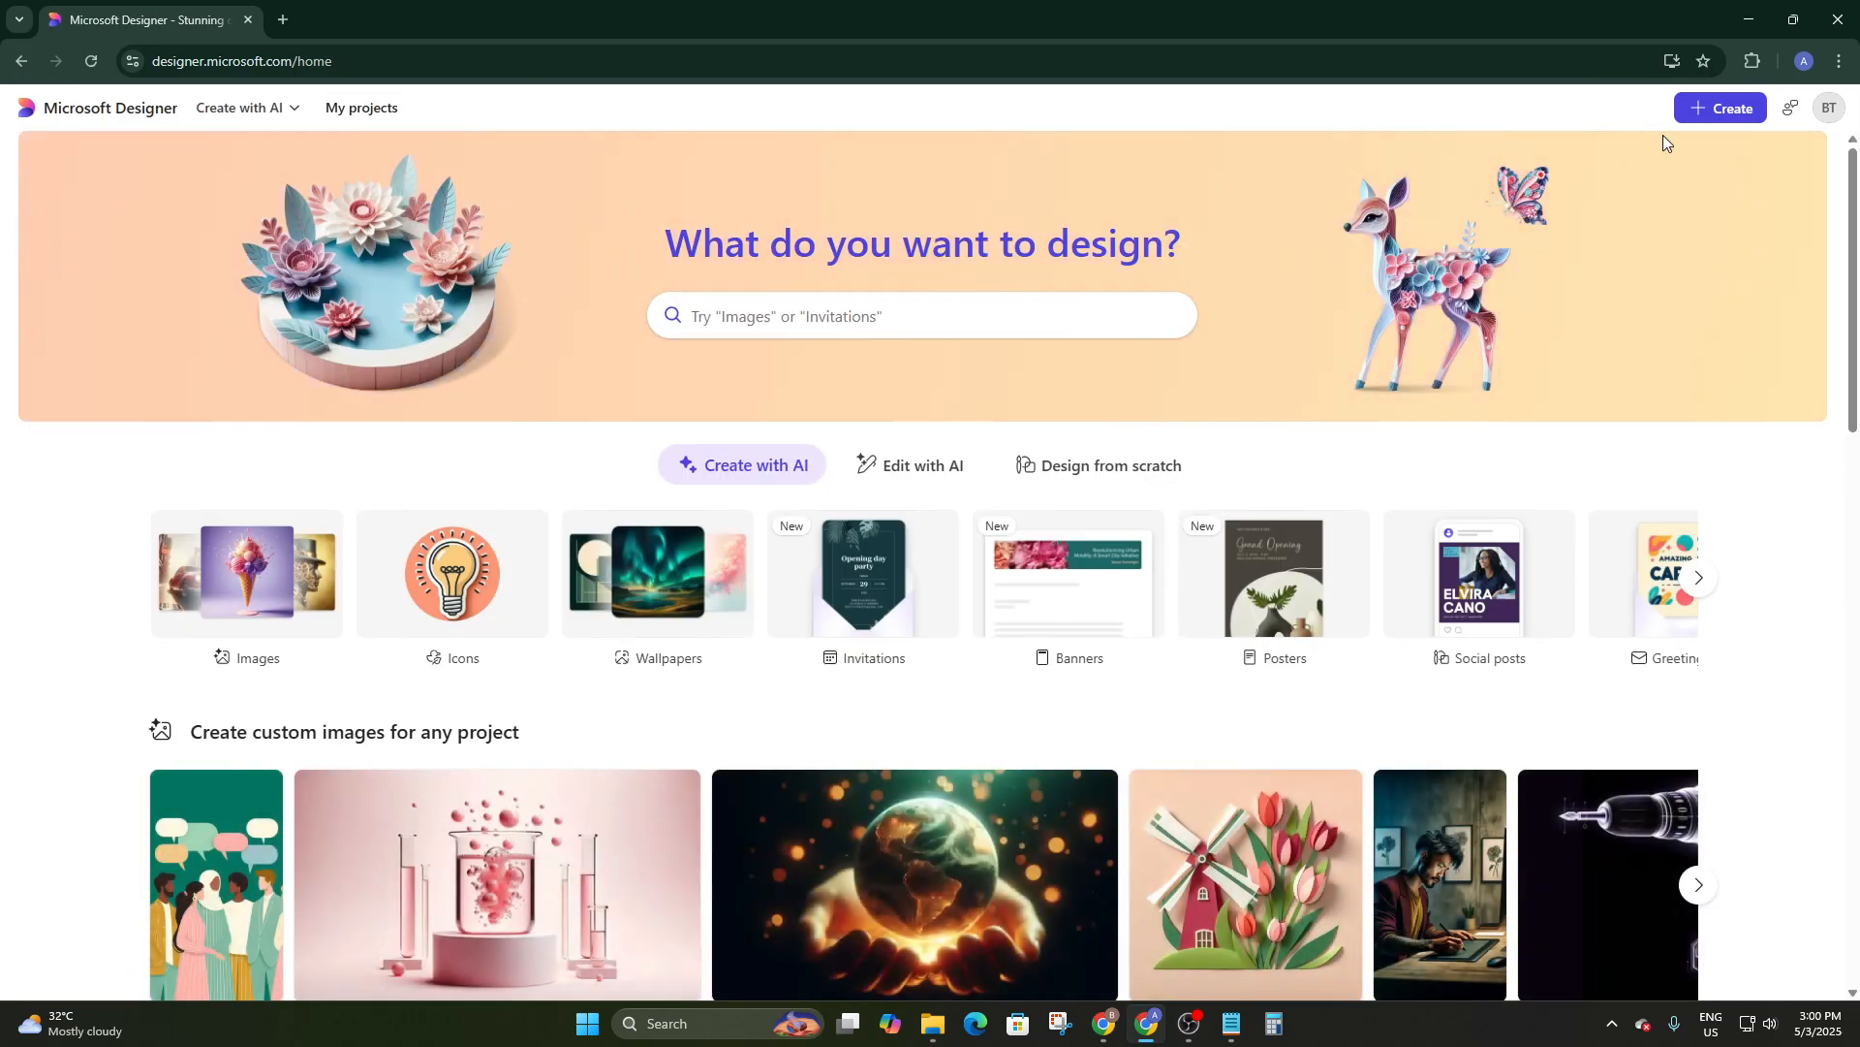
pyautogui.scroll(-1, 780, 398)
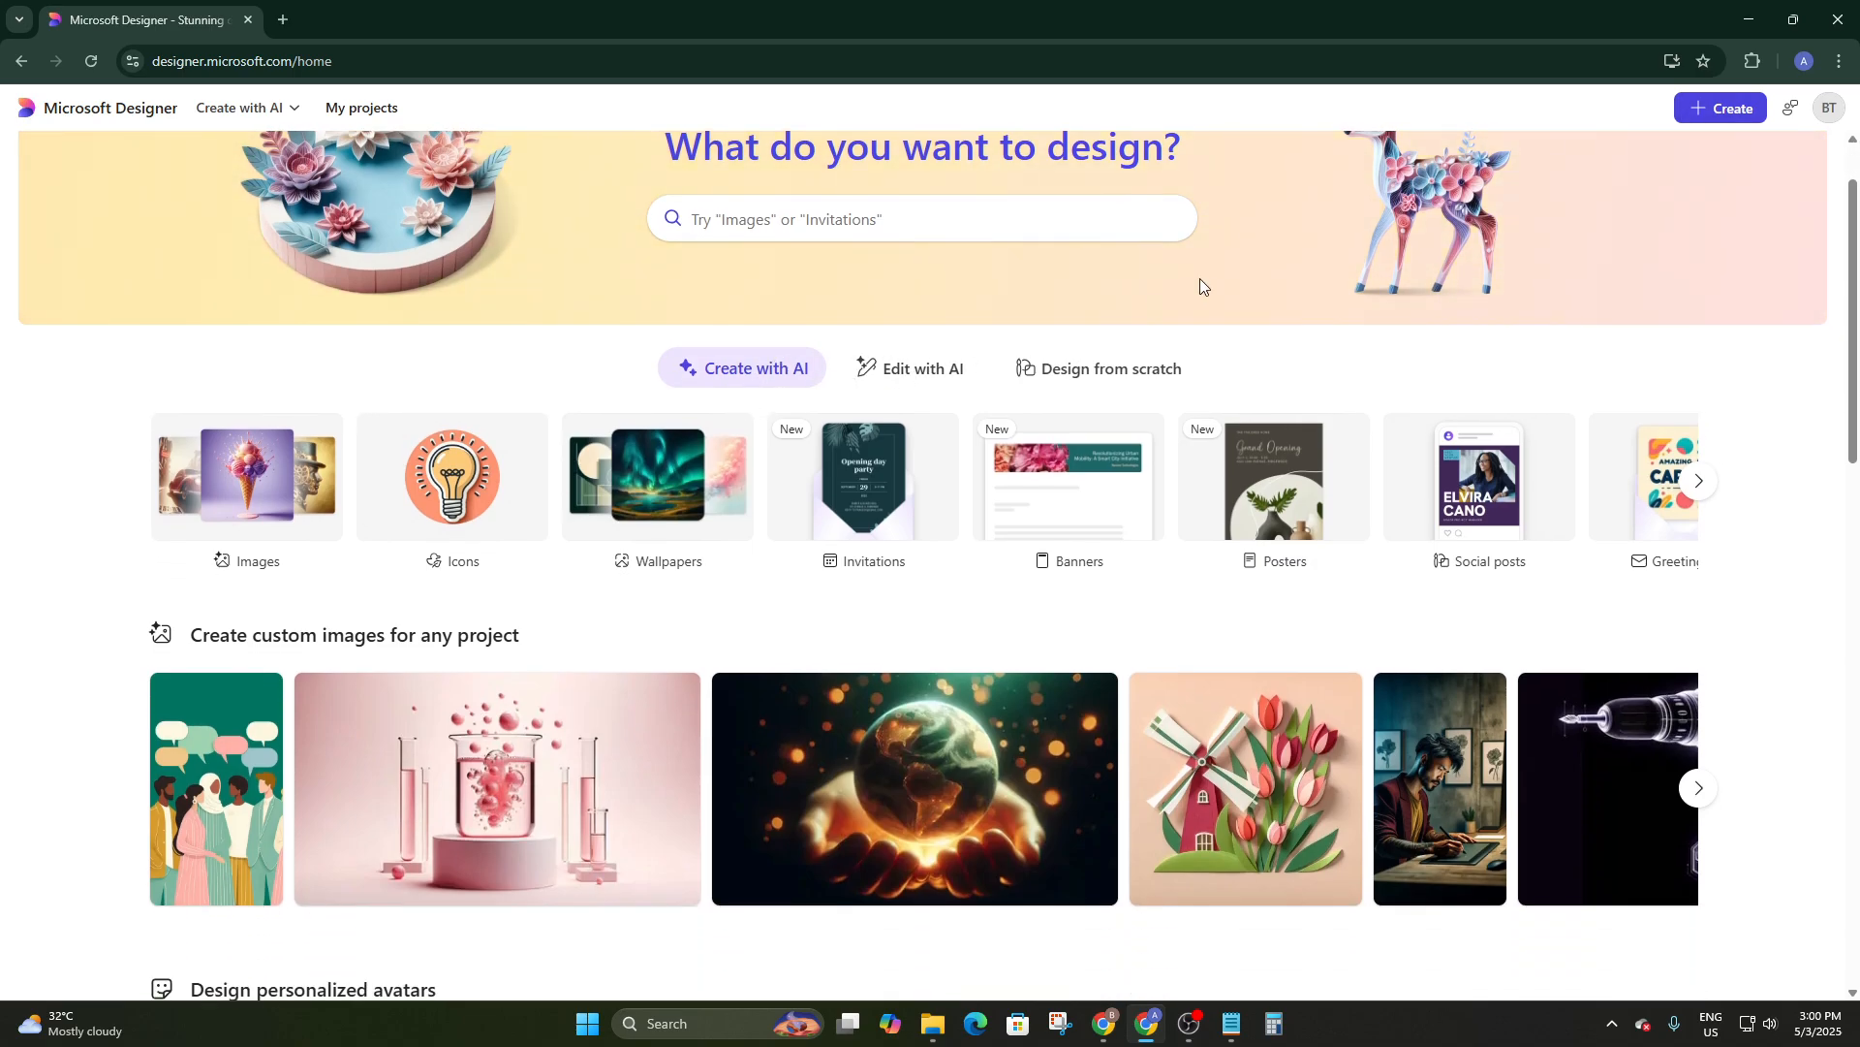
pyautogui.scroll(1, 901, 369)
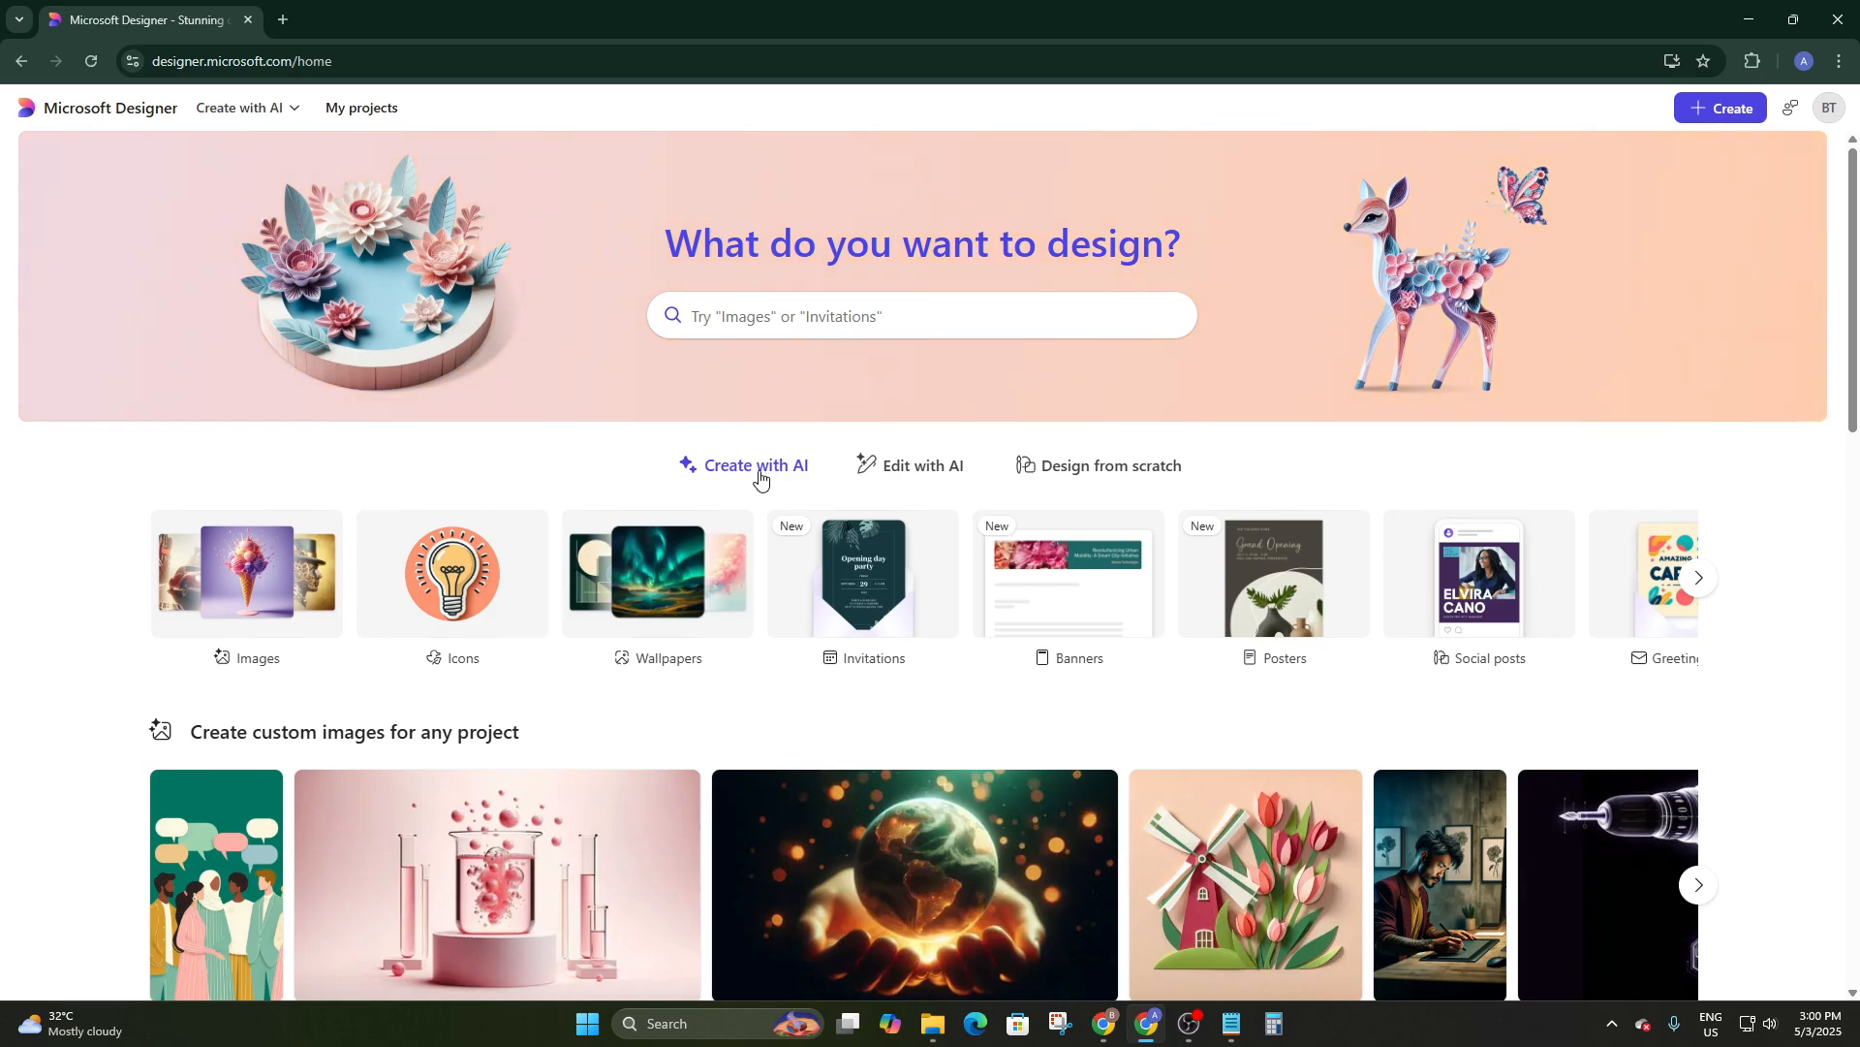
# Browse the AI creation types through to Clip art and return to the start of the list
pyautogui.scroll(-3, 761, 475)
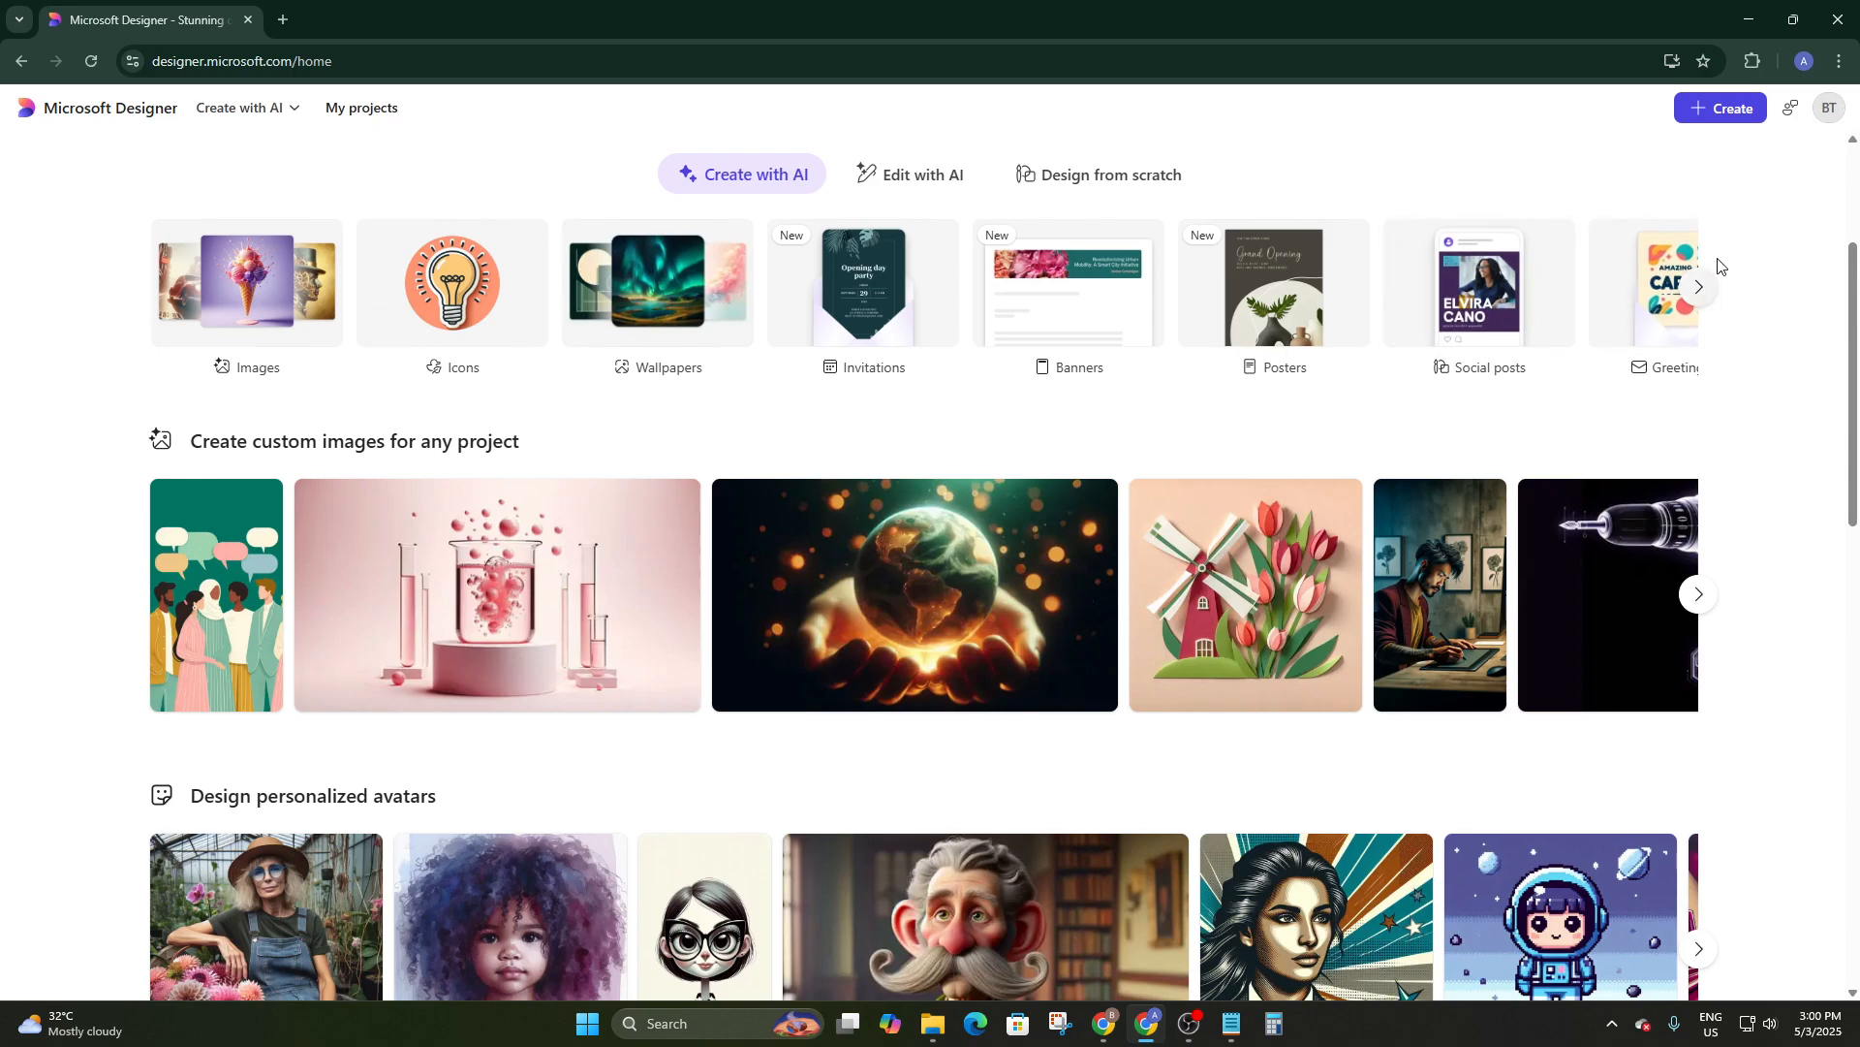
pyautogui.click(1699, 287)
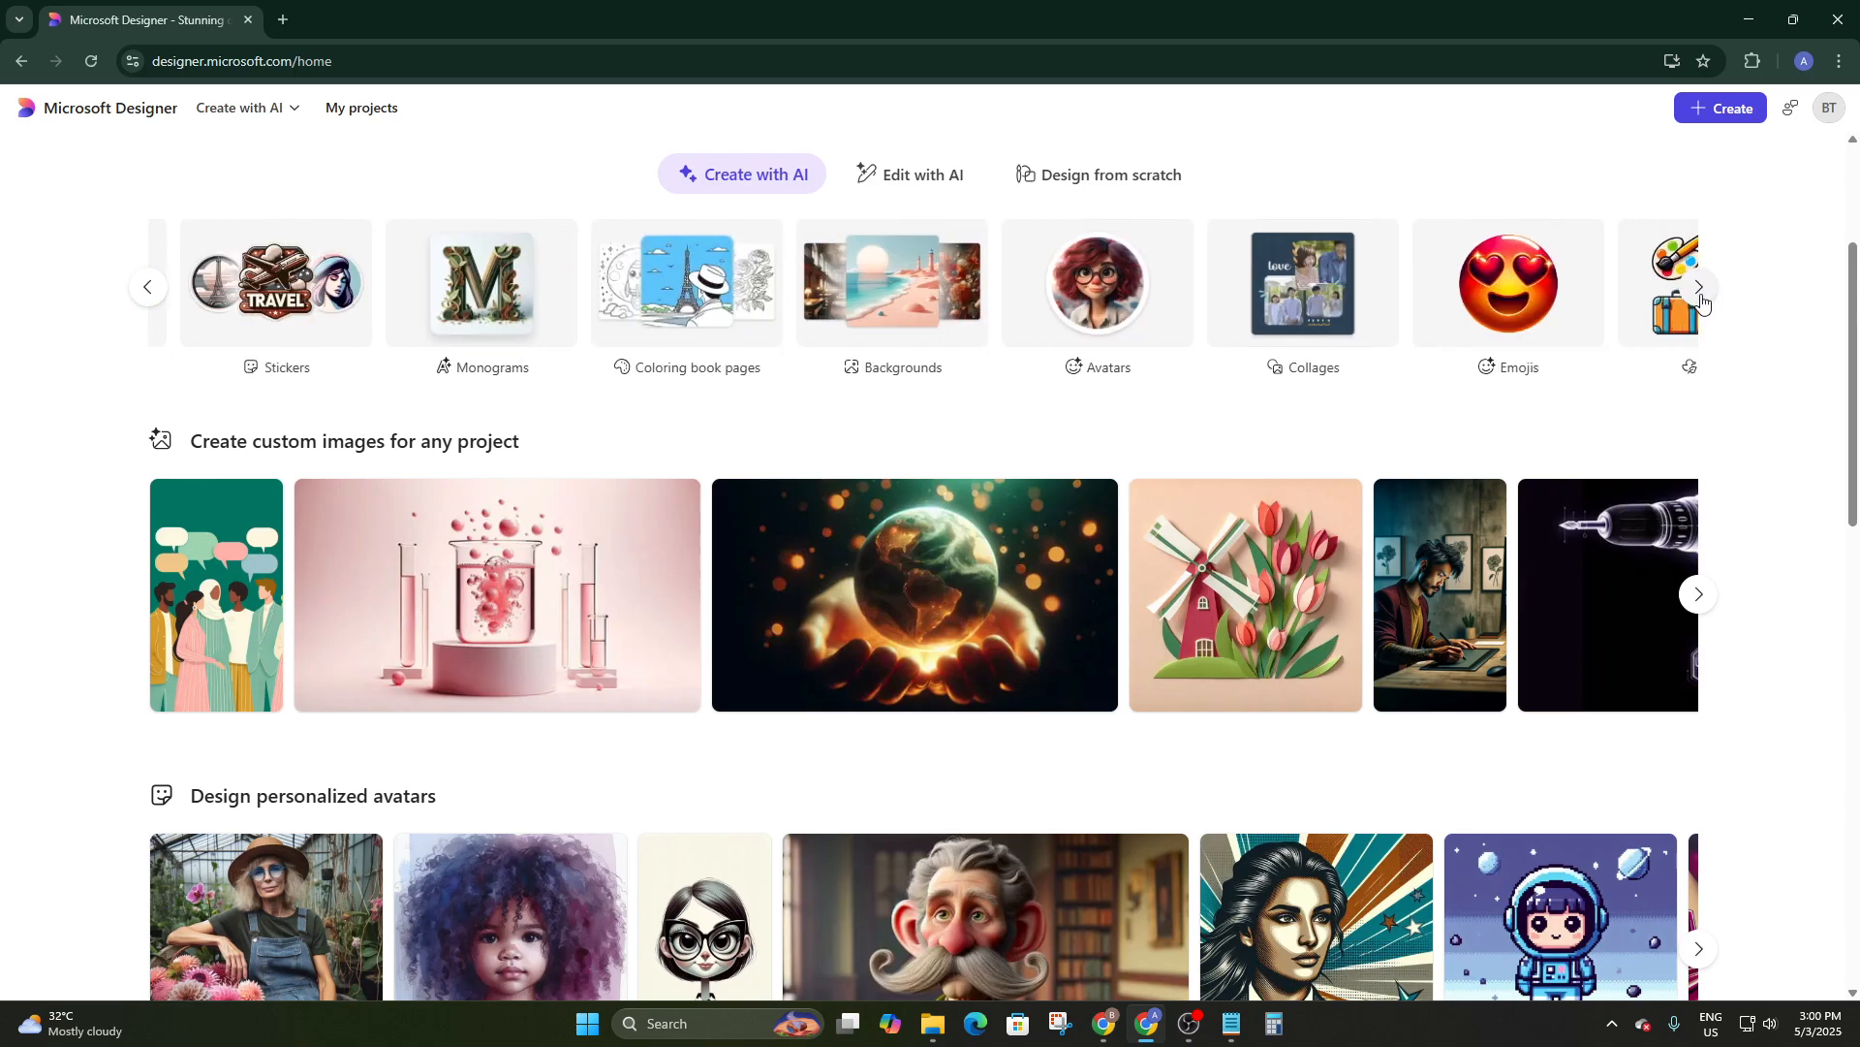
pyautogui.click(1702, 300)
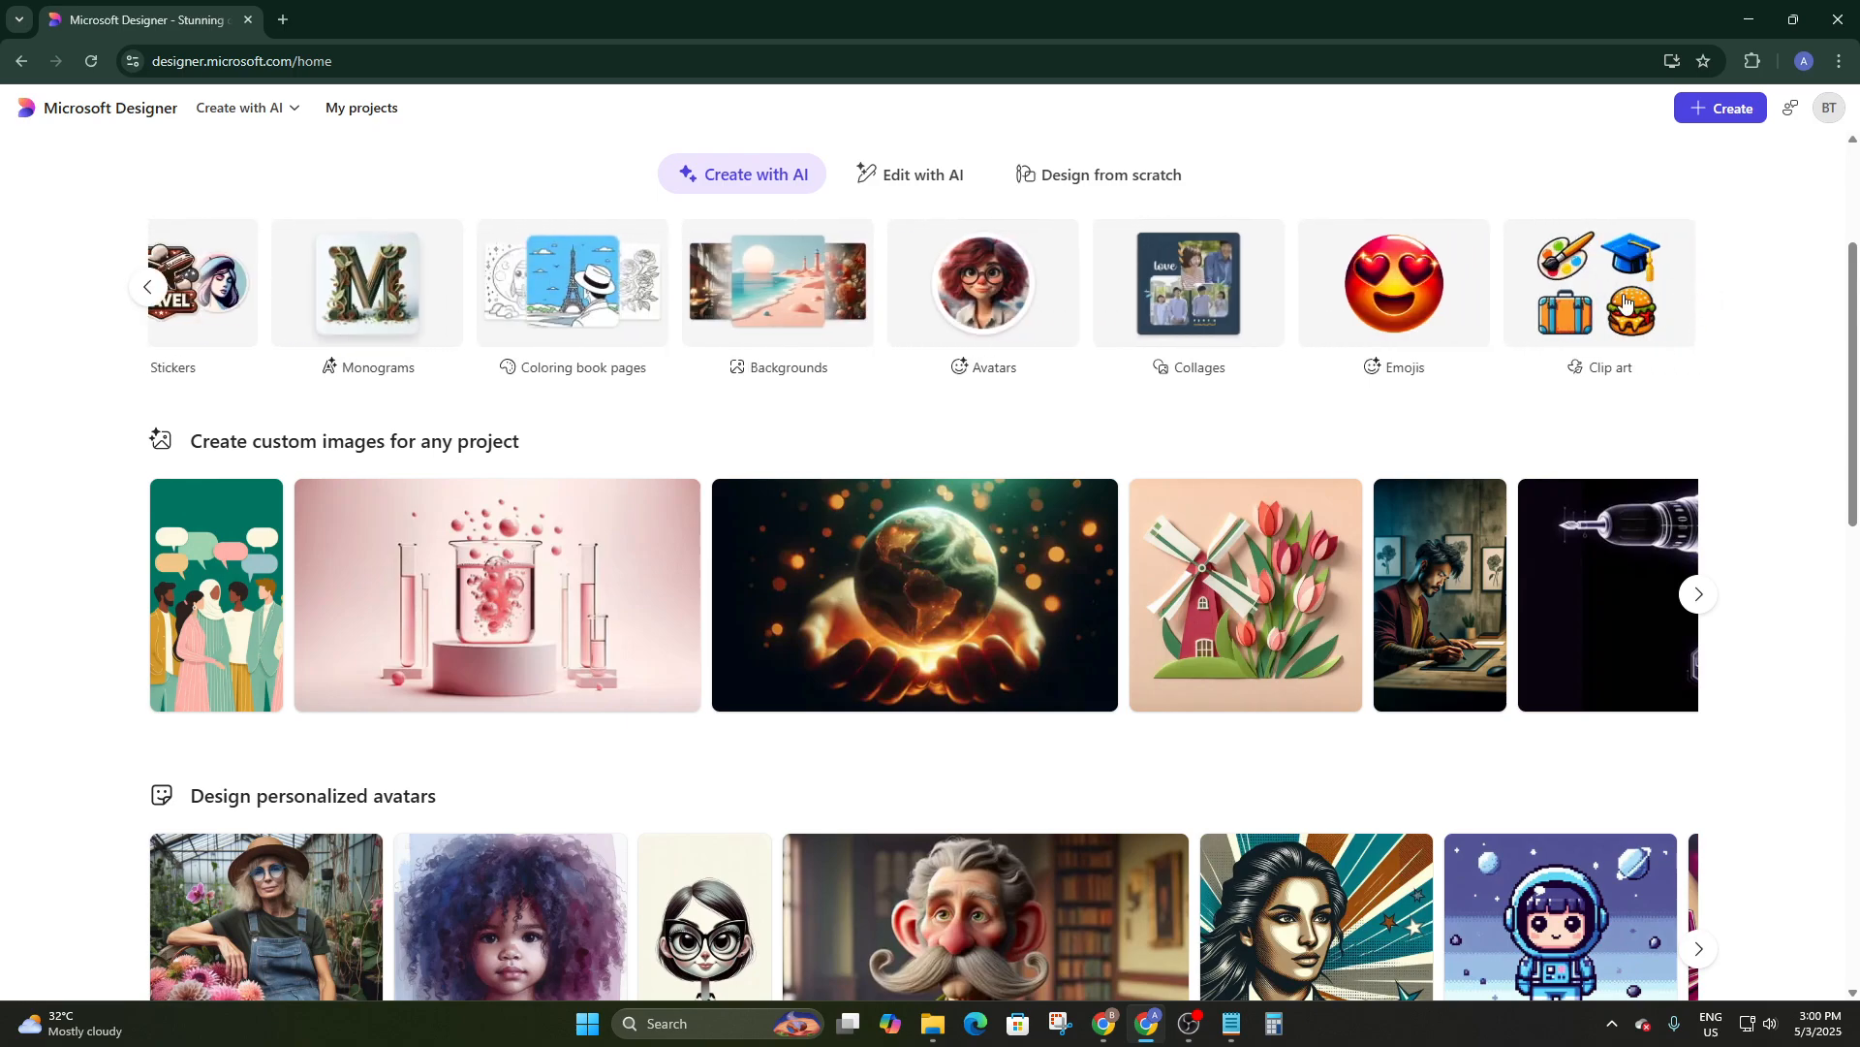
pyautogui.click(146, 290)
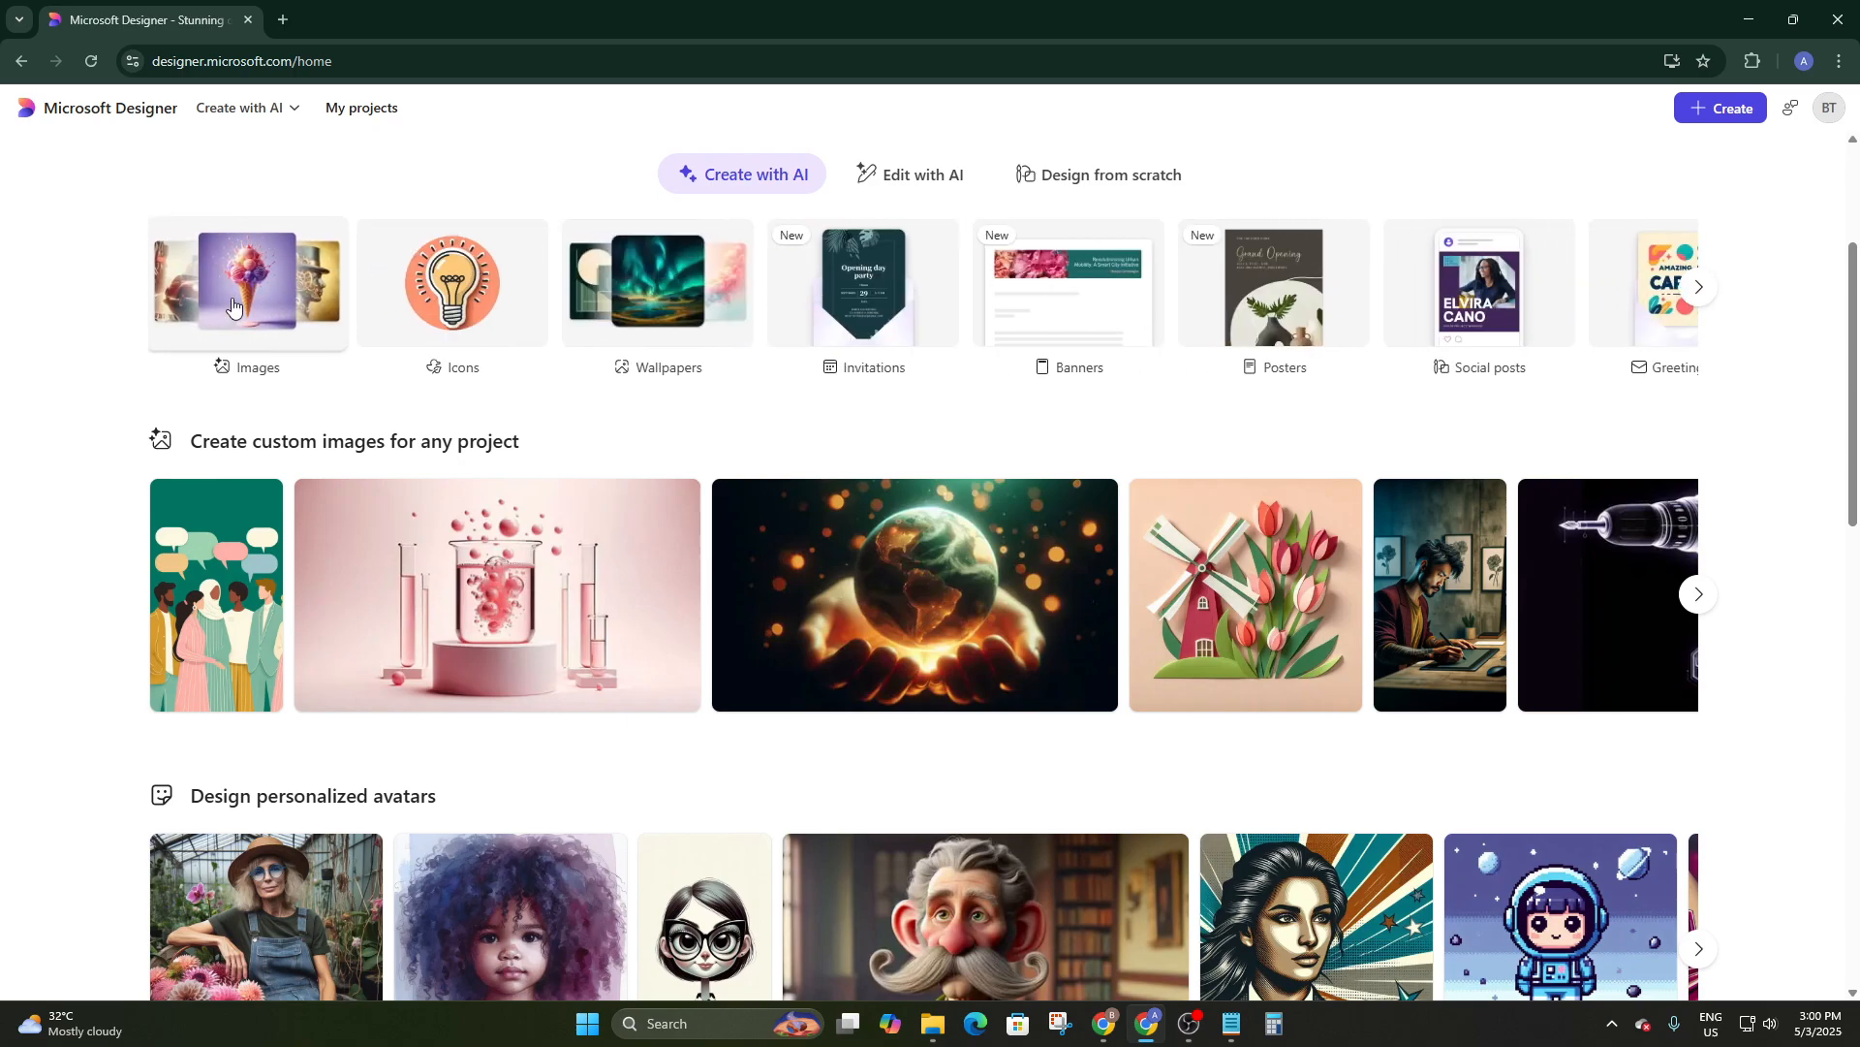
# Open the AI image creator and set the image size to Portrait (1024 x 1792)
pyautogui.click(175, 302)
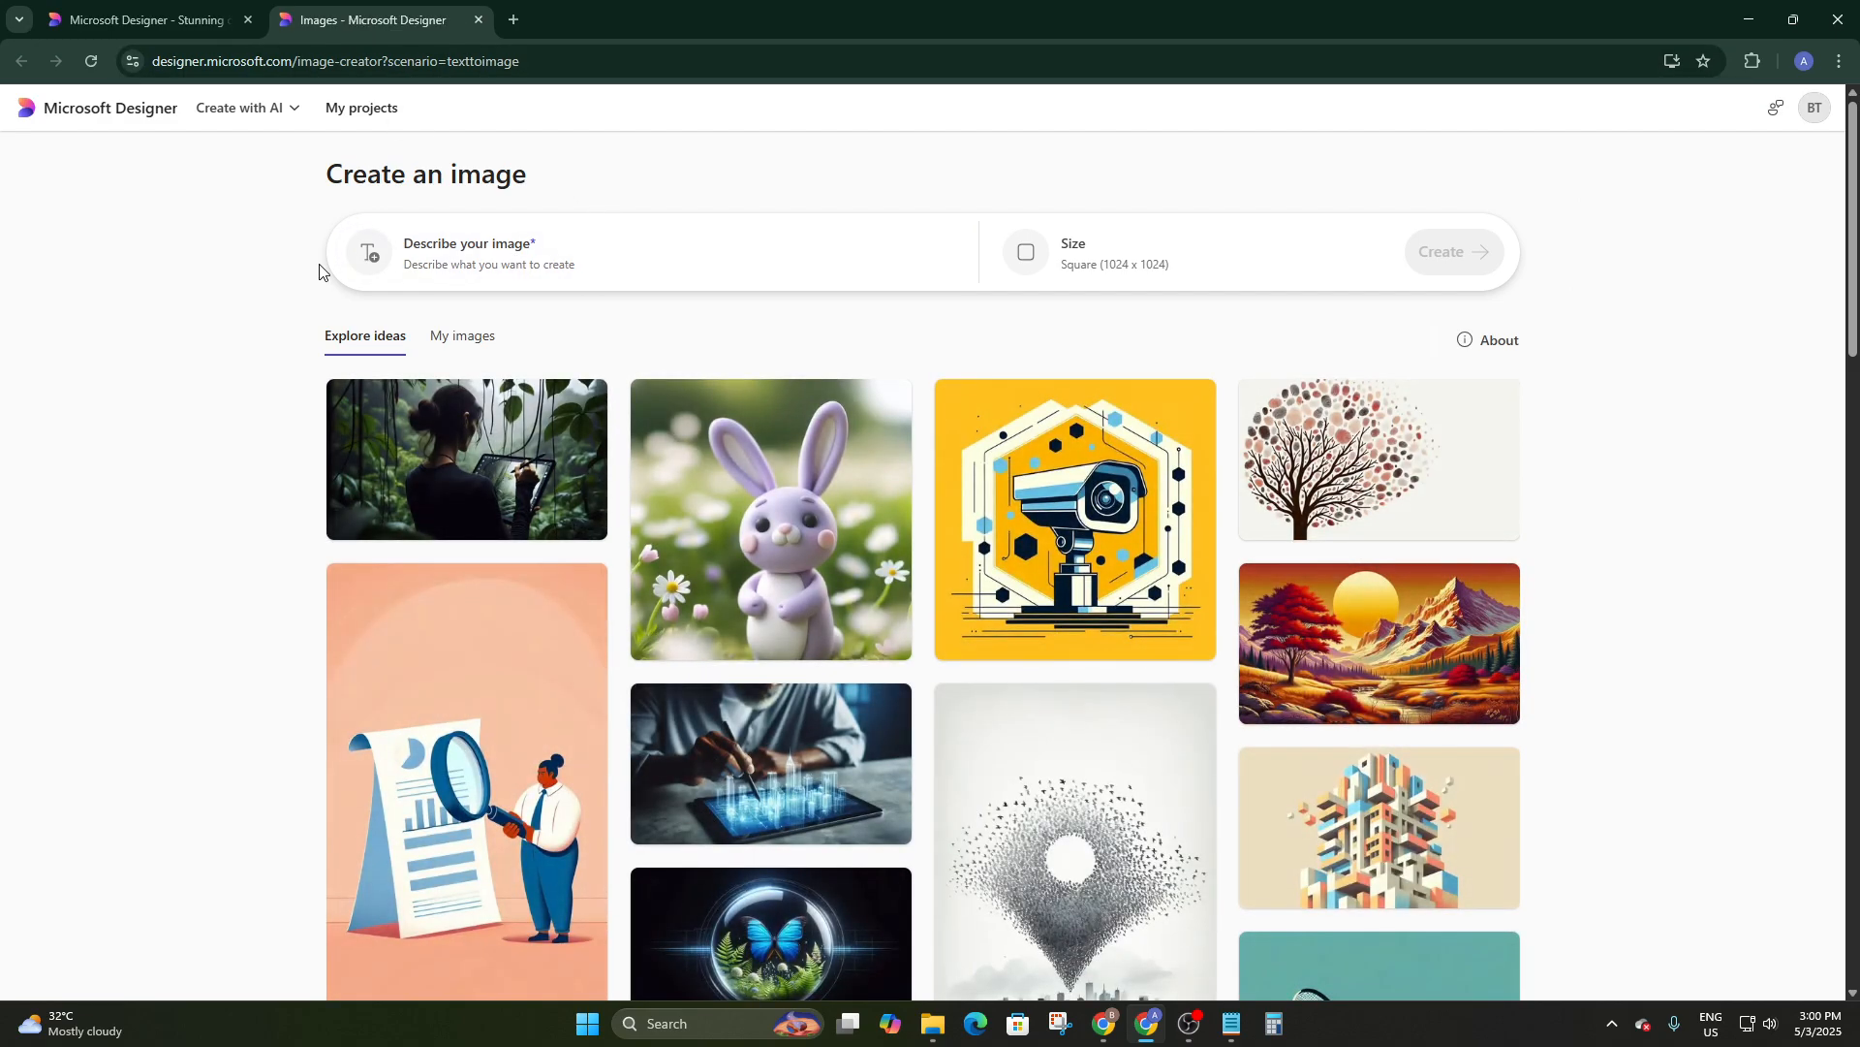
pyautogui.scroll(-8, 785, 482)
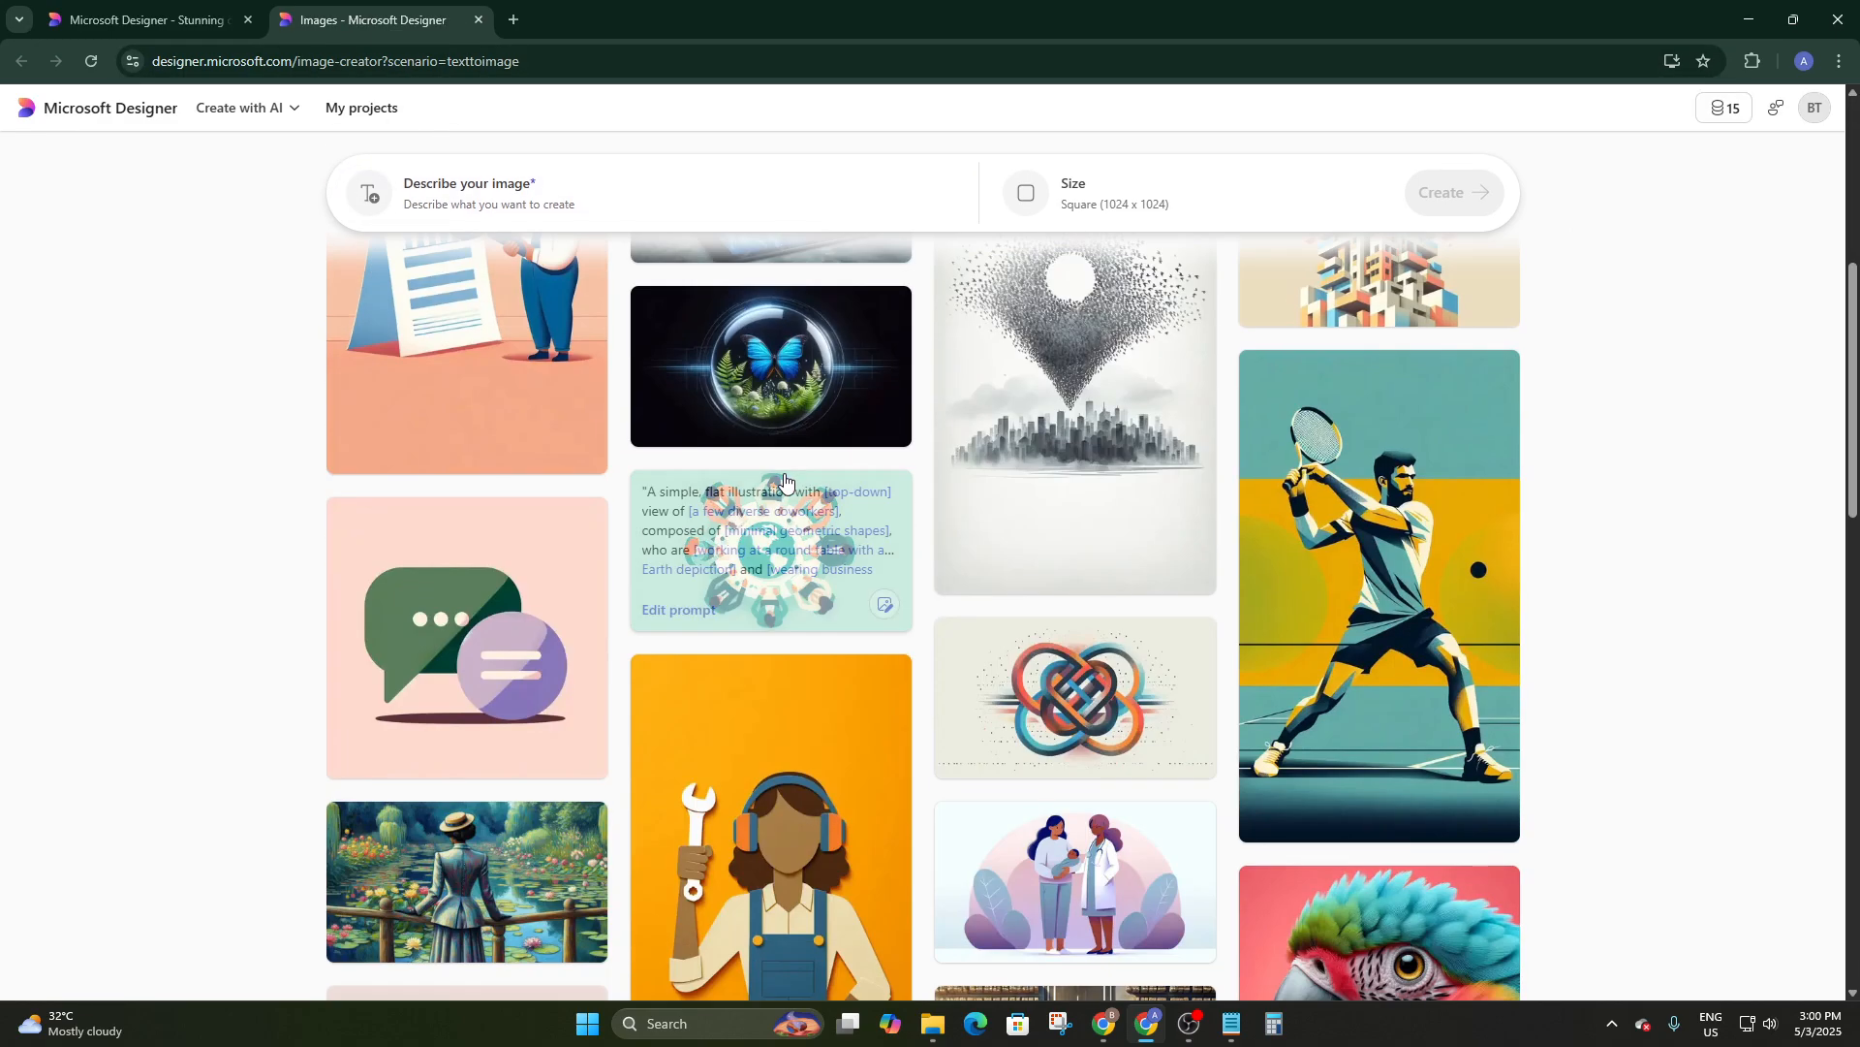
pyautogui.scroll(8, 785, 482)
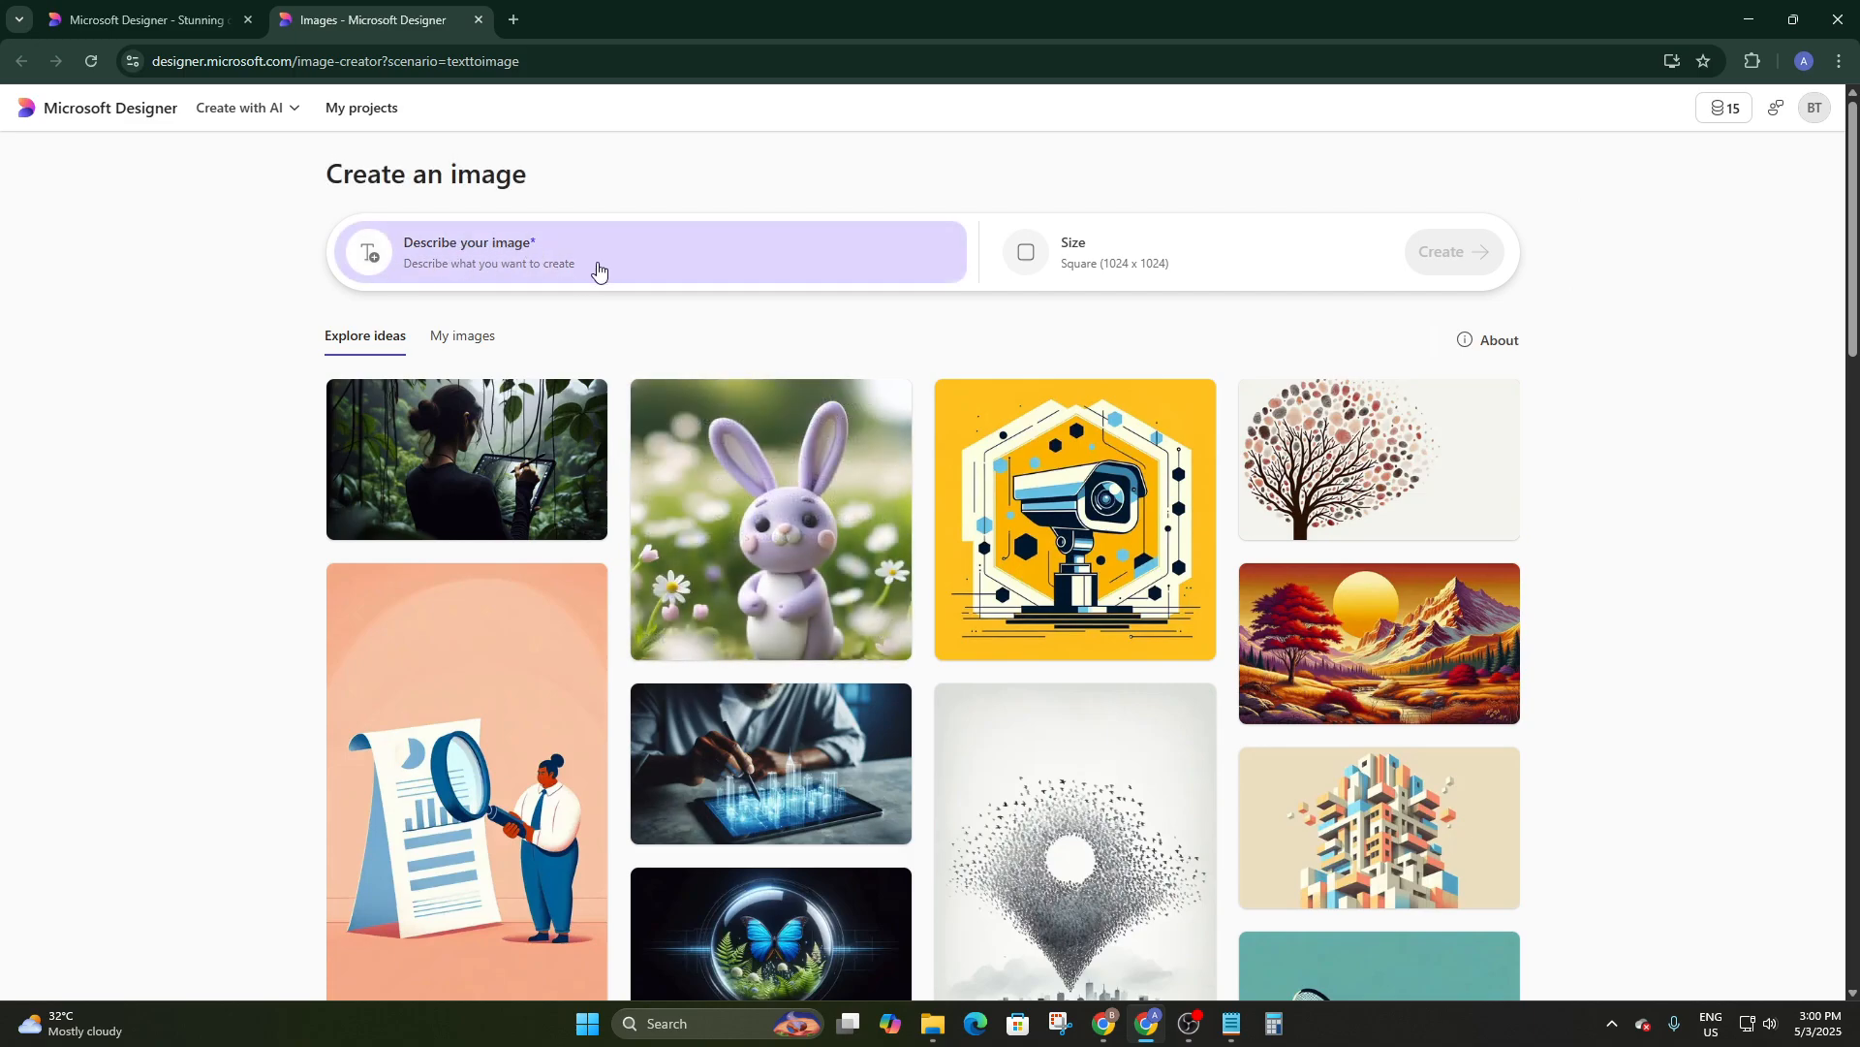
pyautogui.click(1029, 256)
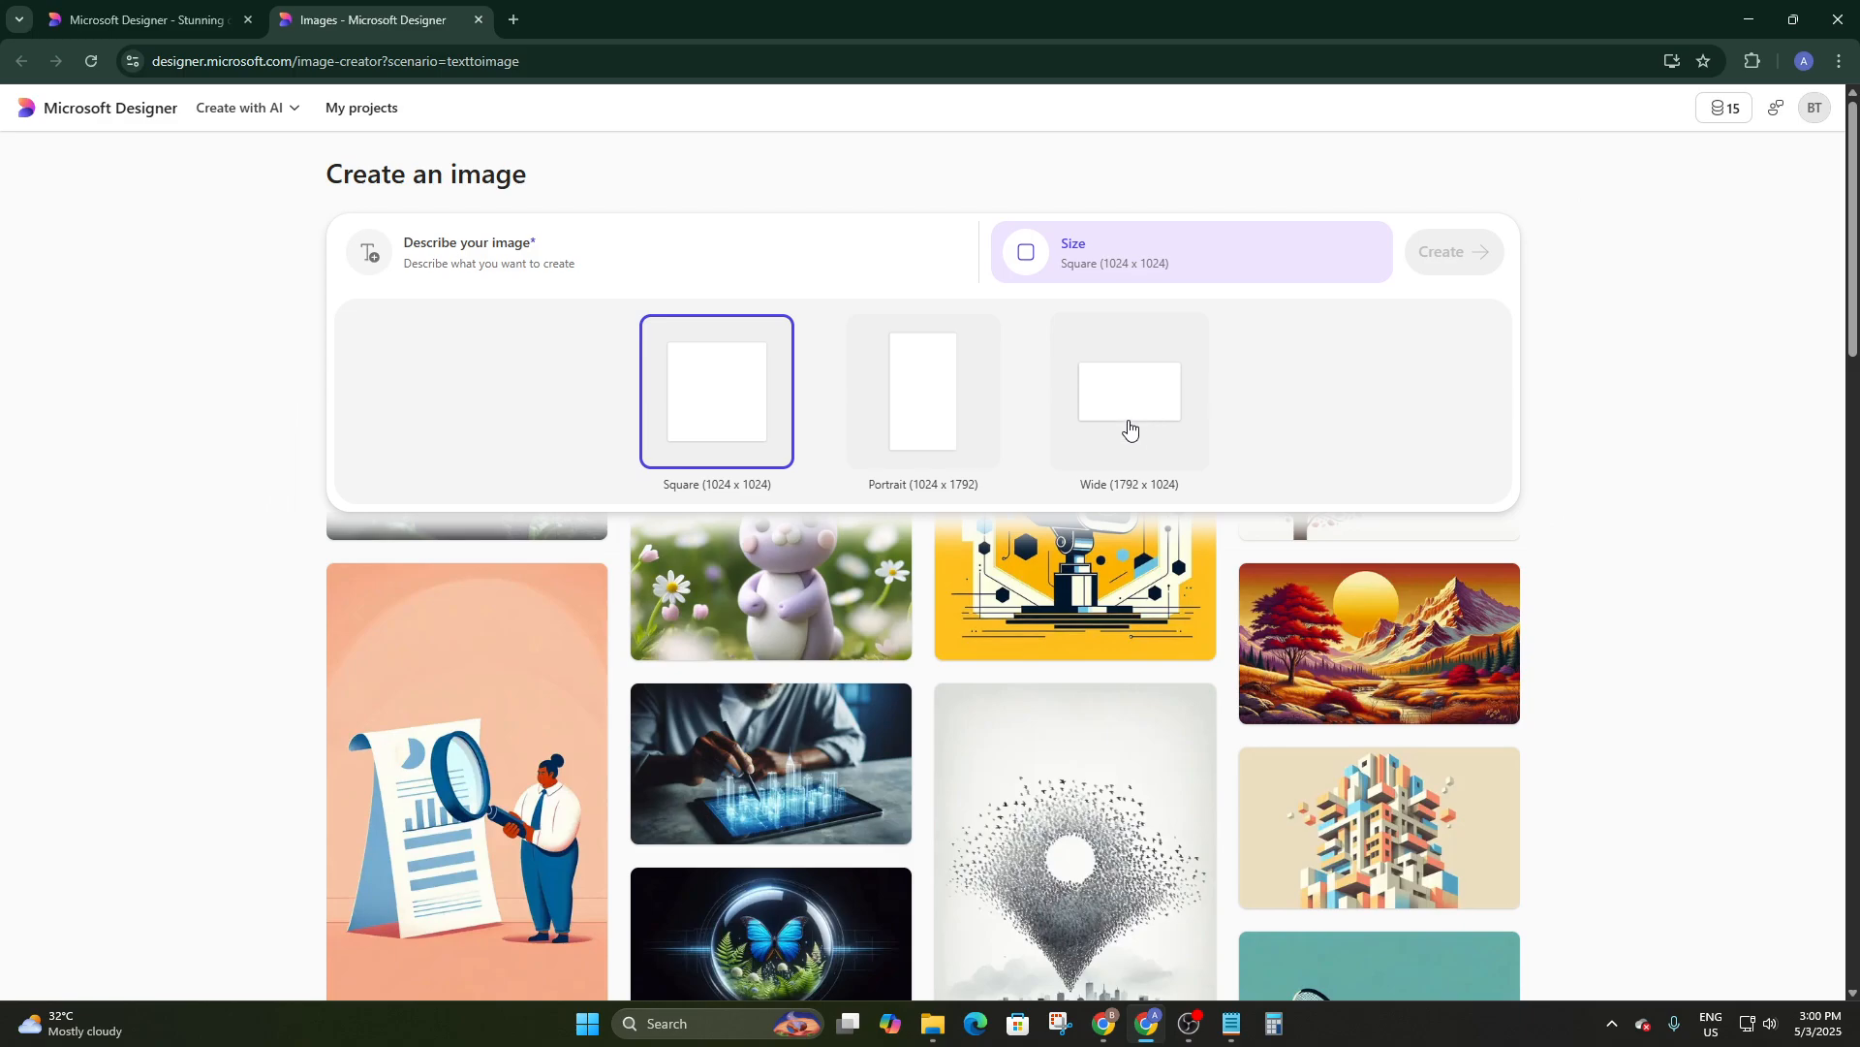
pyautogui.click(939, 433)
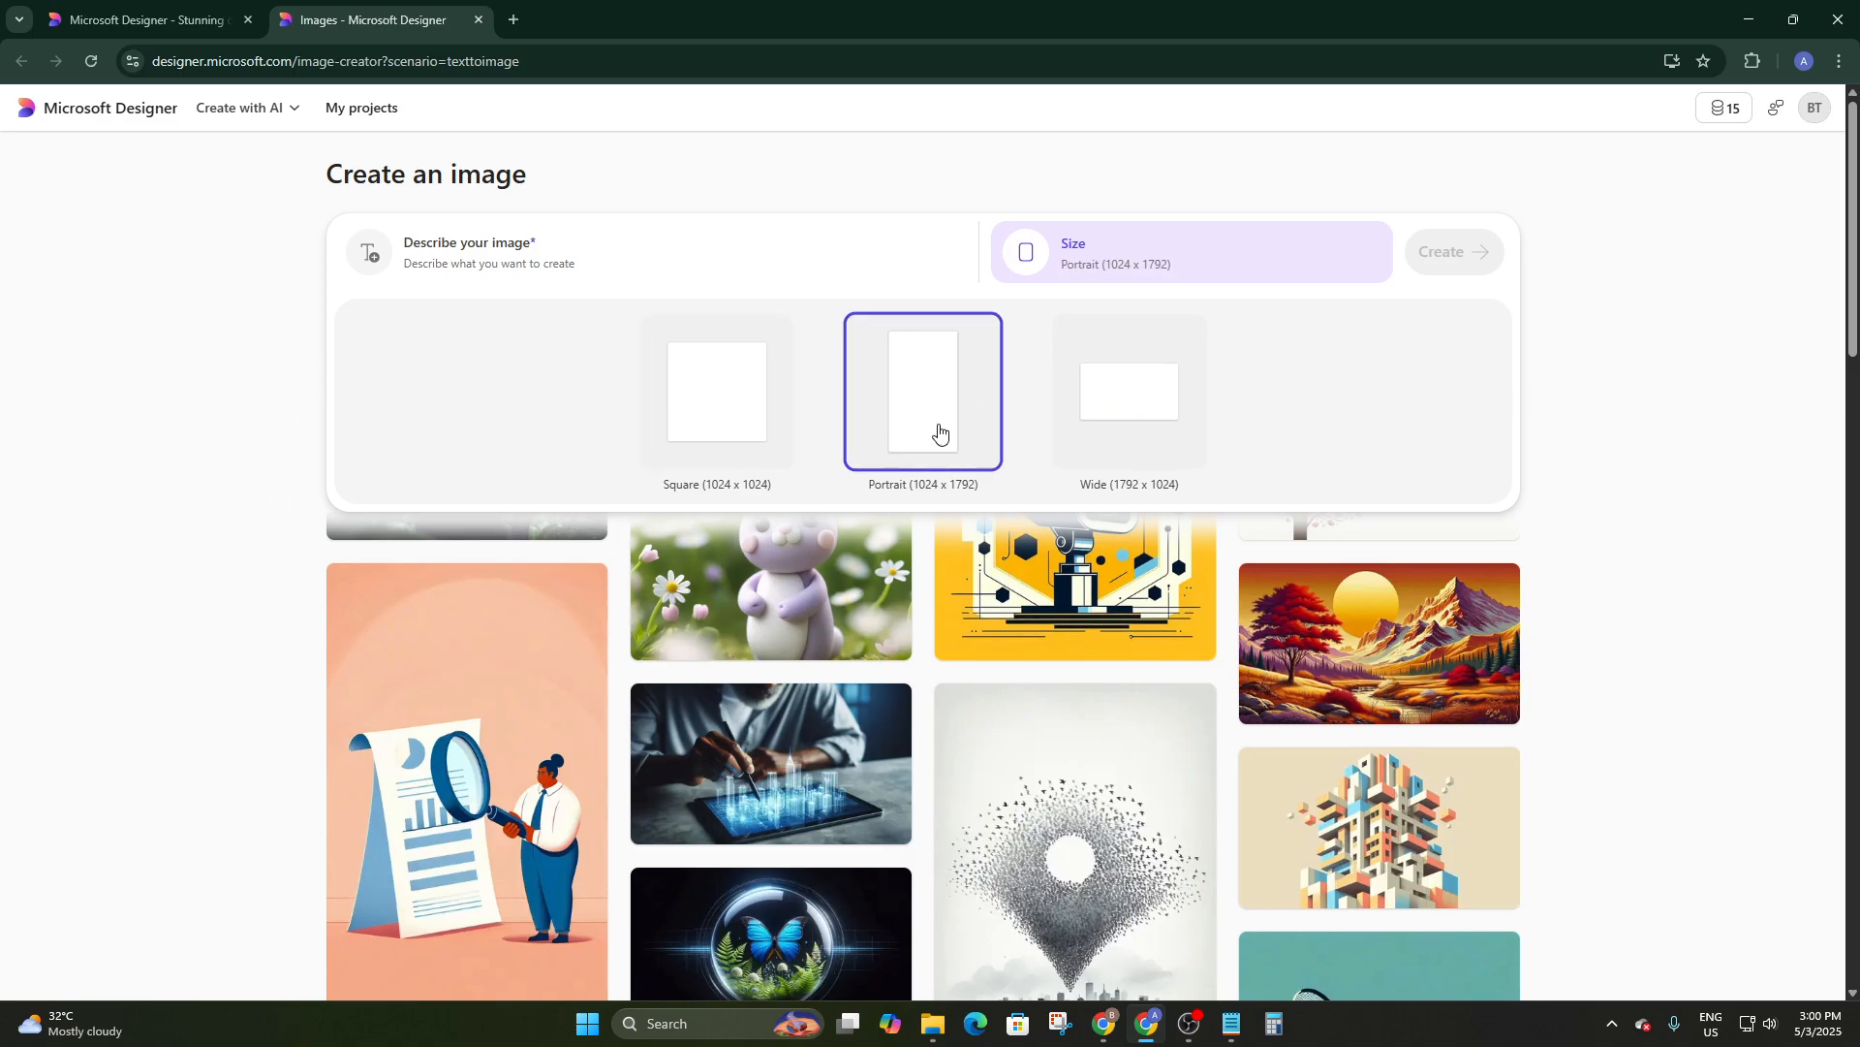
# Generate an image from a prompt for a realistic, heroic futuristic humanoid robot with glowing blue circuits and high-tech armor against a sci-fi cityscape at dusk
pyautogui.click(527, 278)
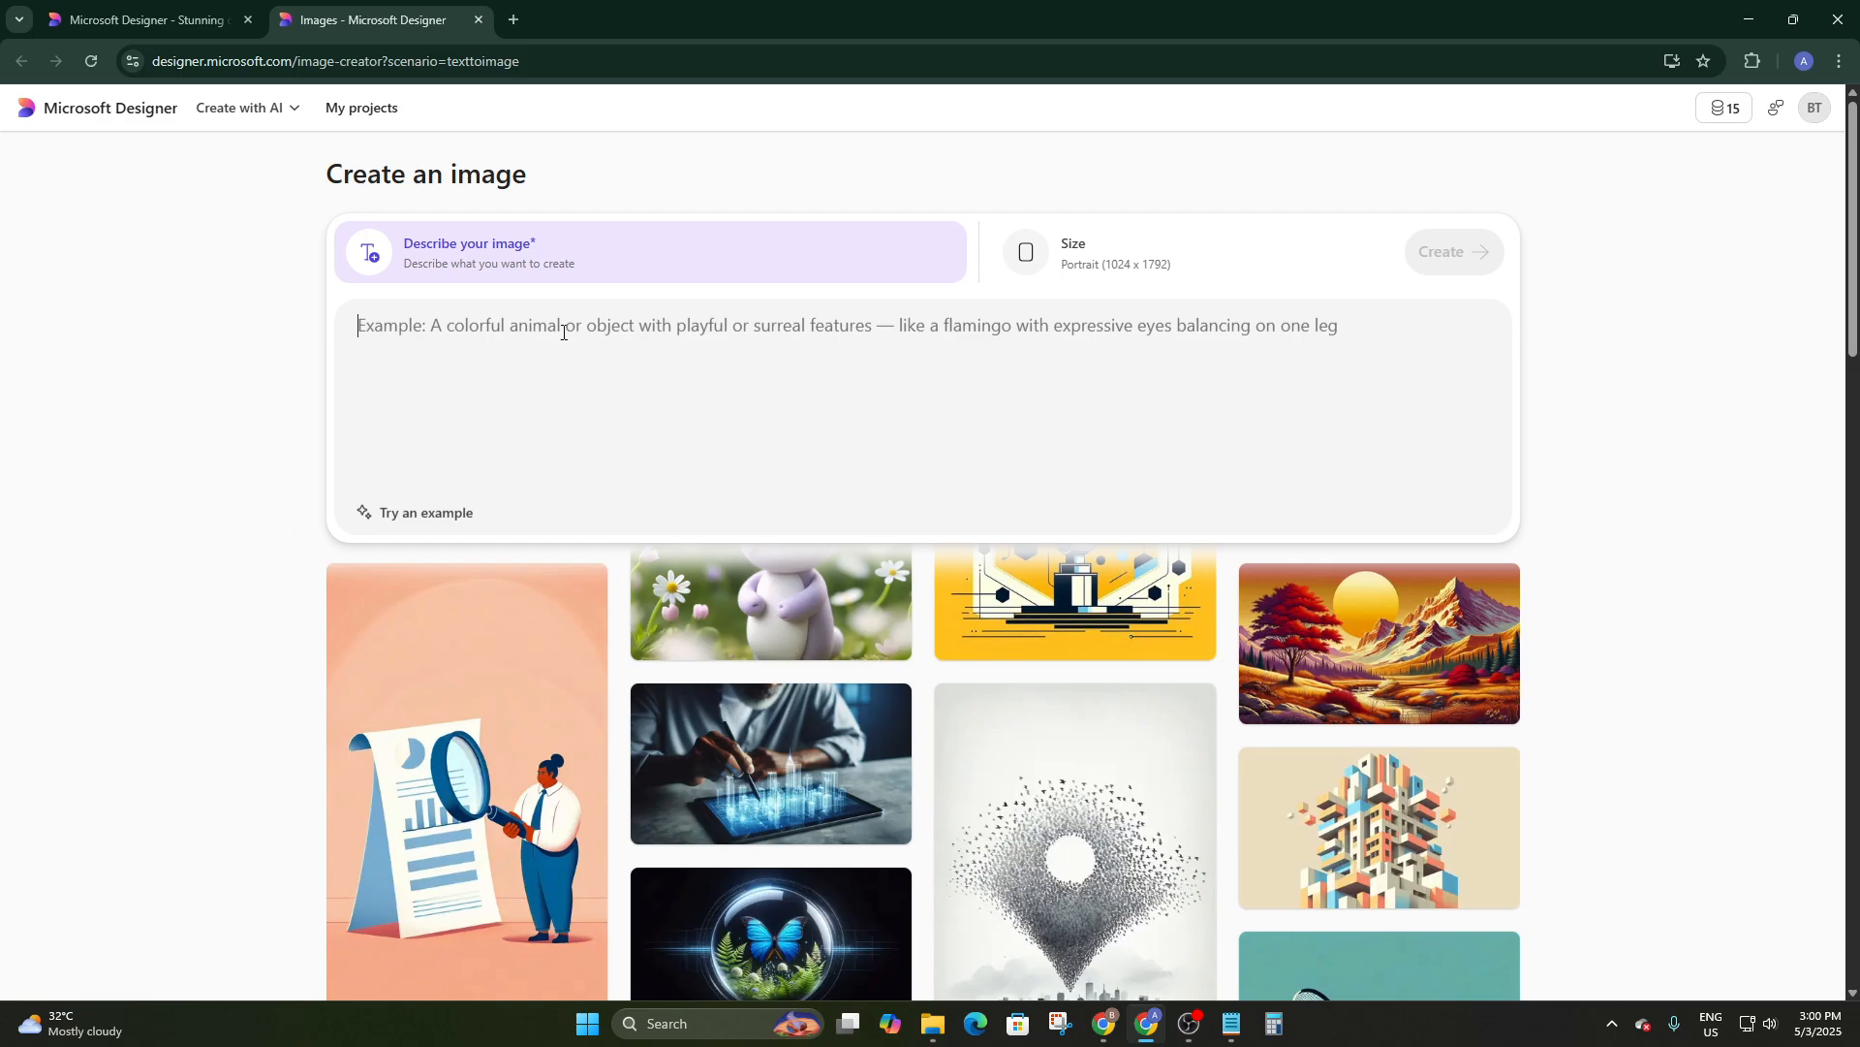
pyautogui.write('A futuristic intelligent humanoid robot standing in a heroic pose, sleek metallic body with glowing blue circuits, high-tech armor, expressive digital eyes, set against a sci-fi cityscape at dusk, cinematic lighting, highly detailed, realistic style')
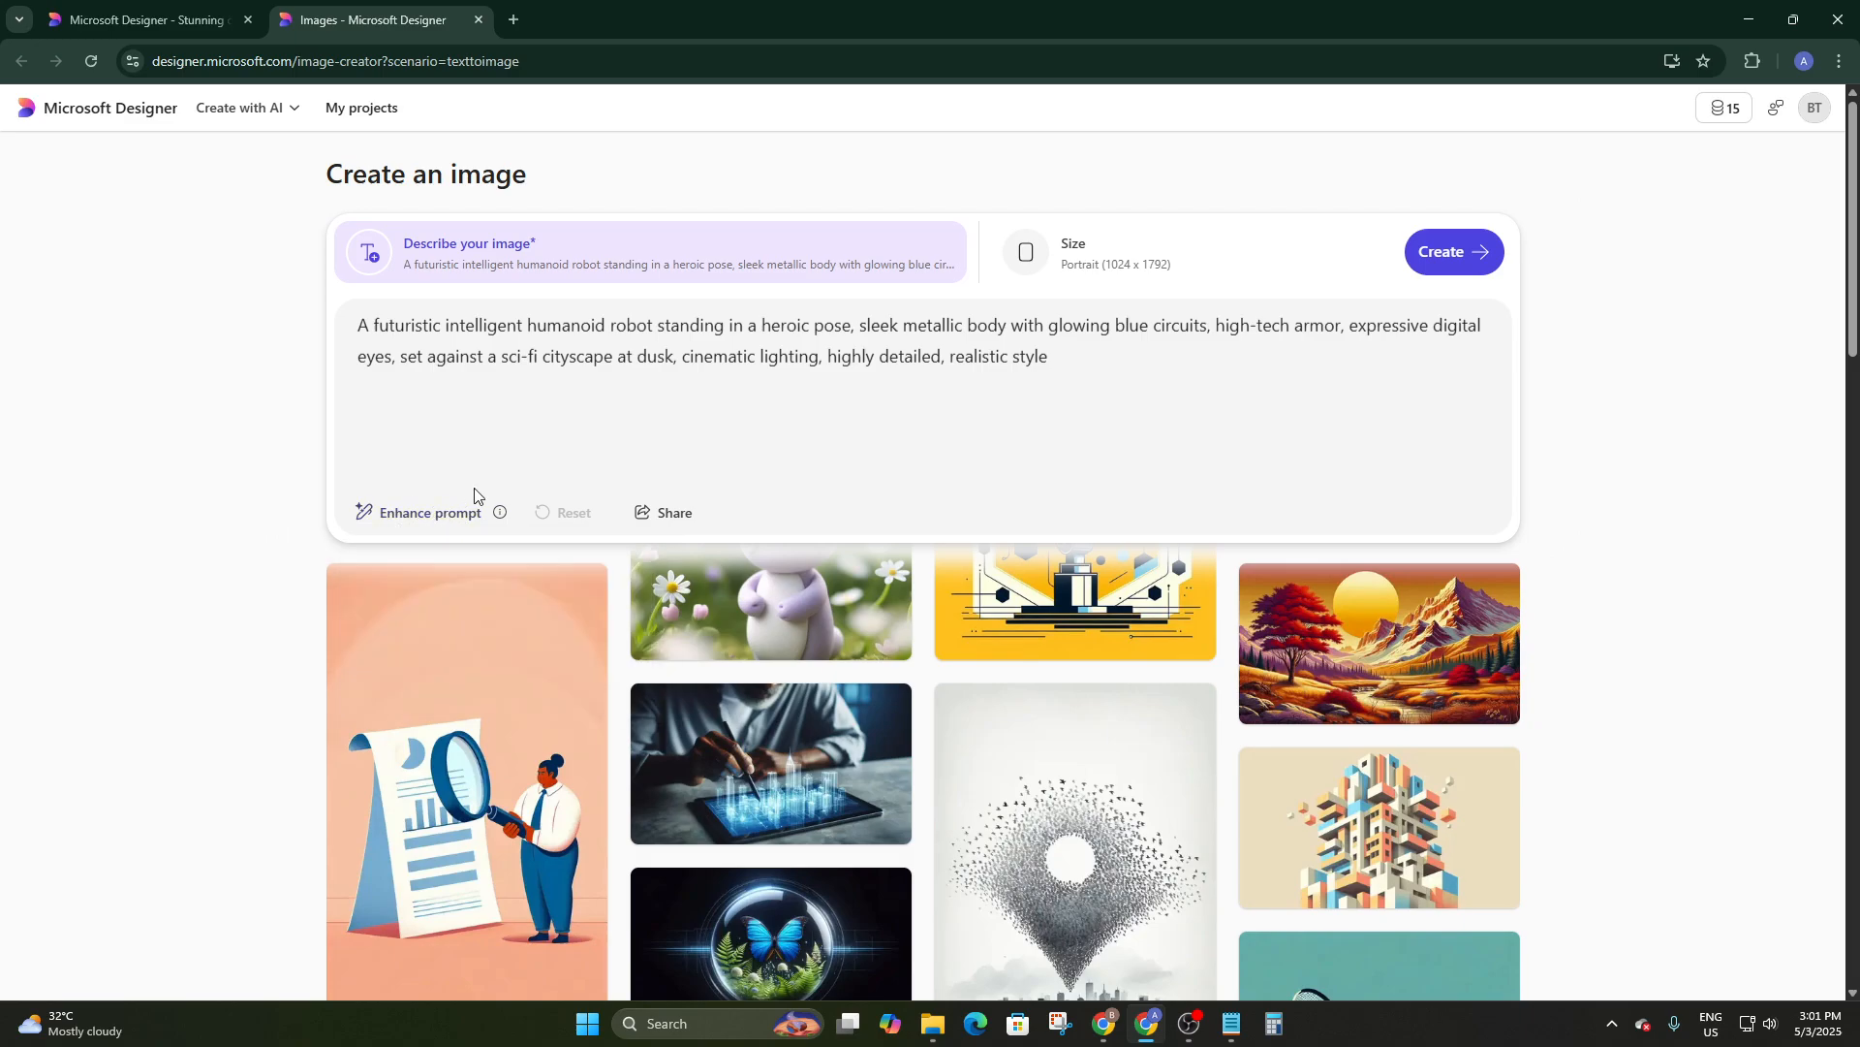
pyautogui.moveTo(503, 522)
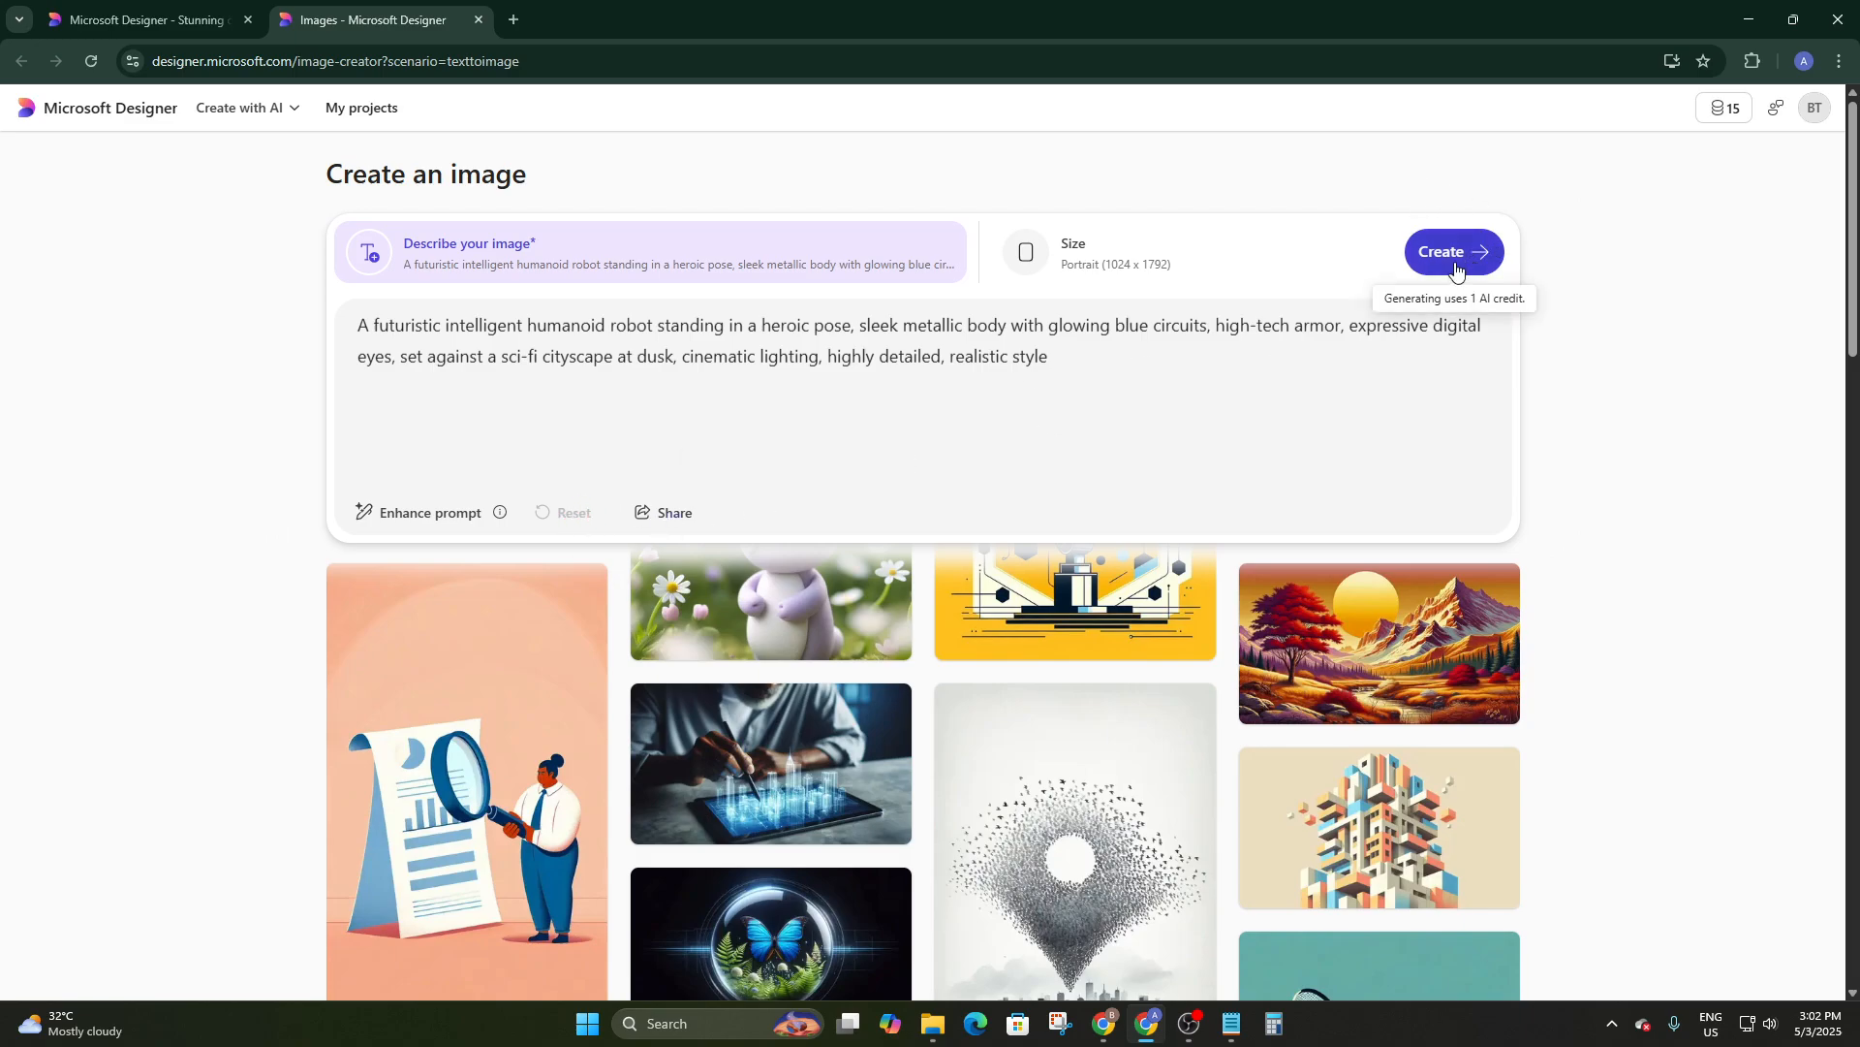
pyautogui.click(1492, 250)
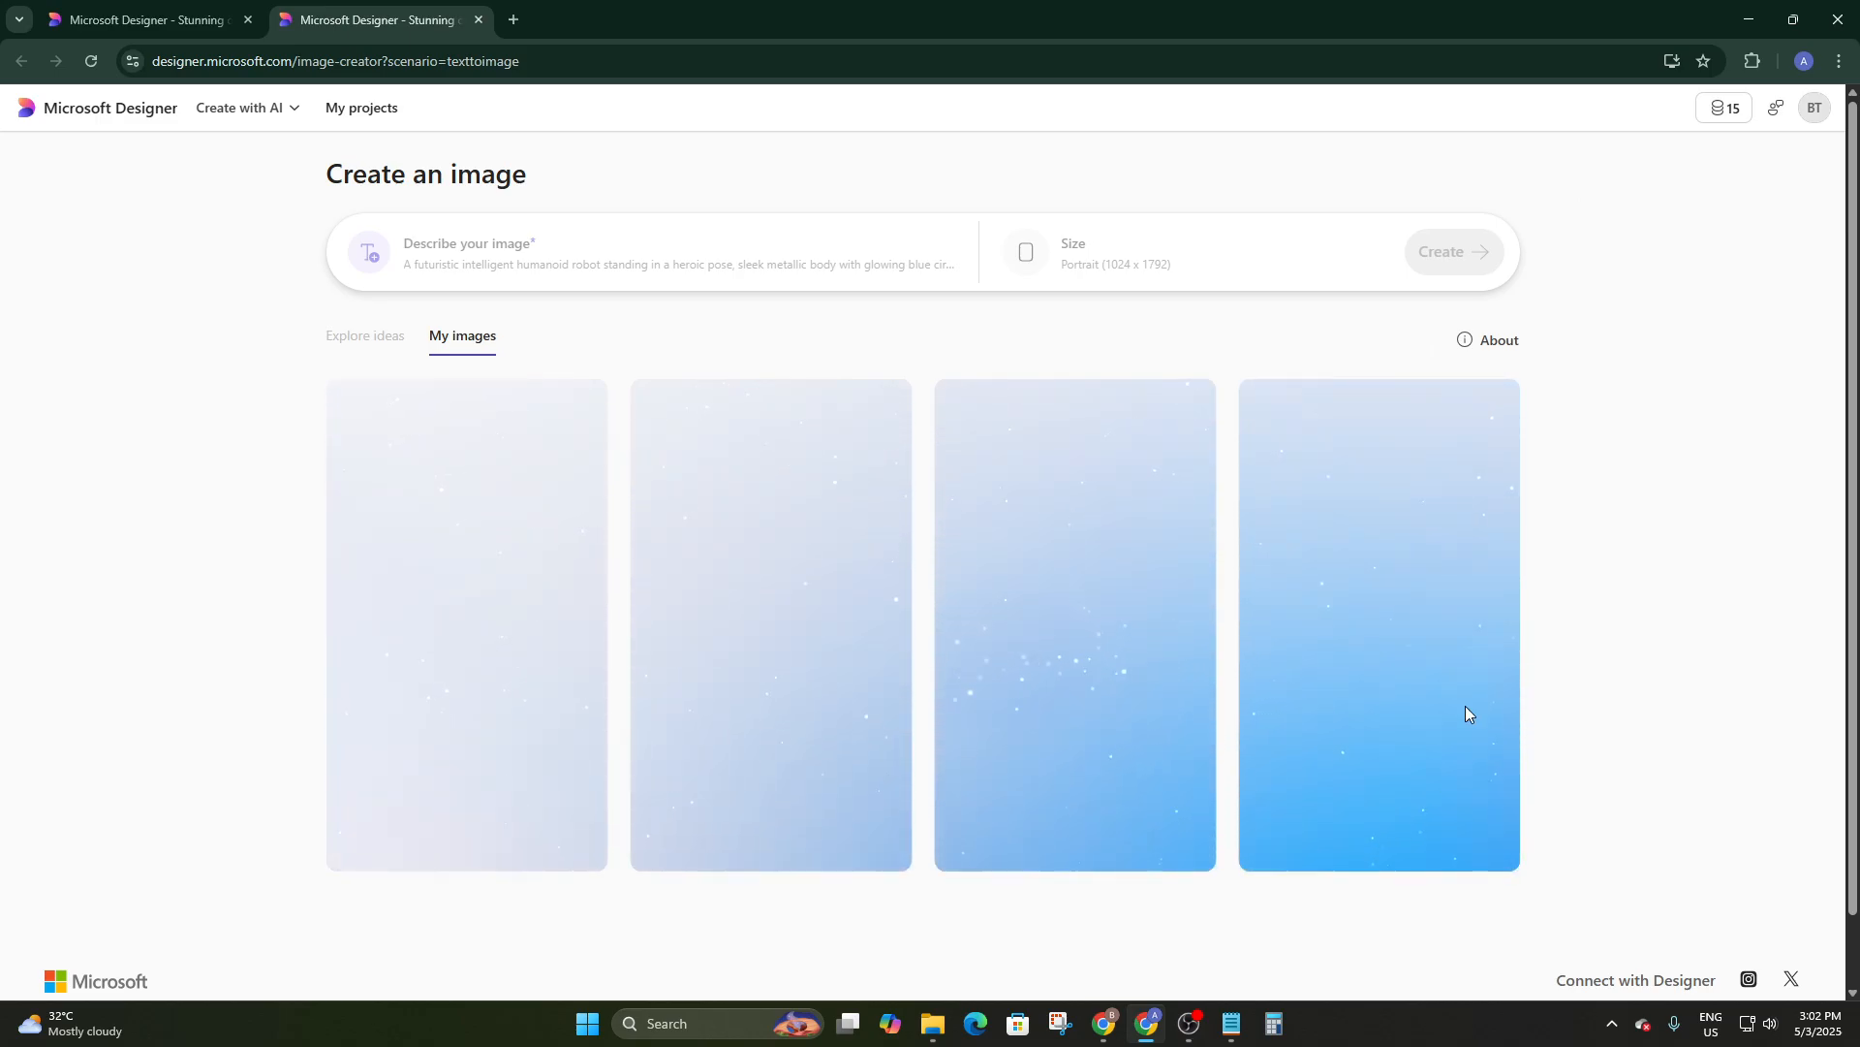
pyautogui.scroll(-1, 1600, 535)
pyautogui.scroll(1, 841, 475)
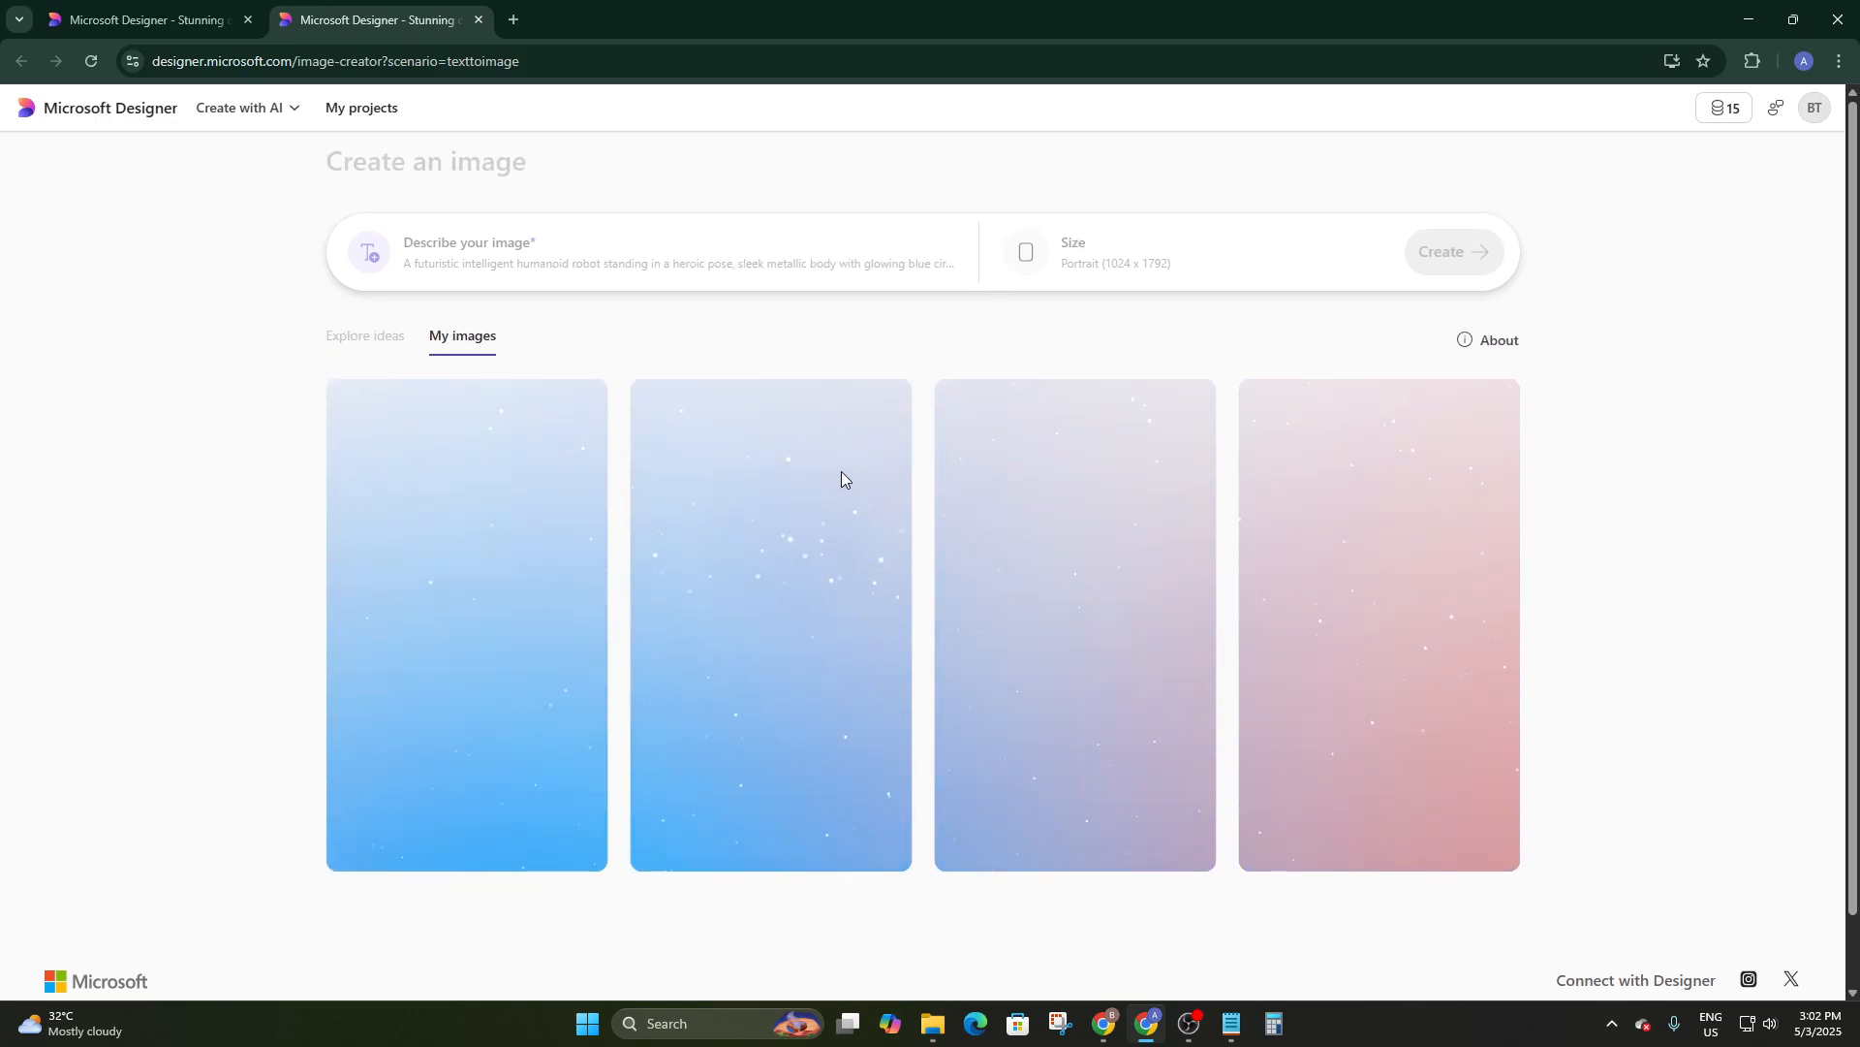
pyautogui.click(136, 19)
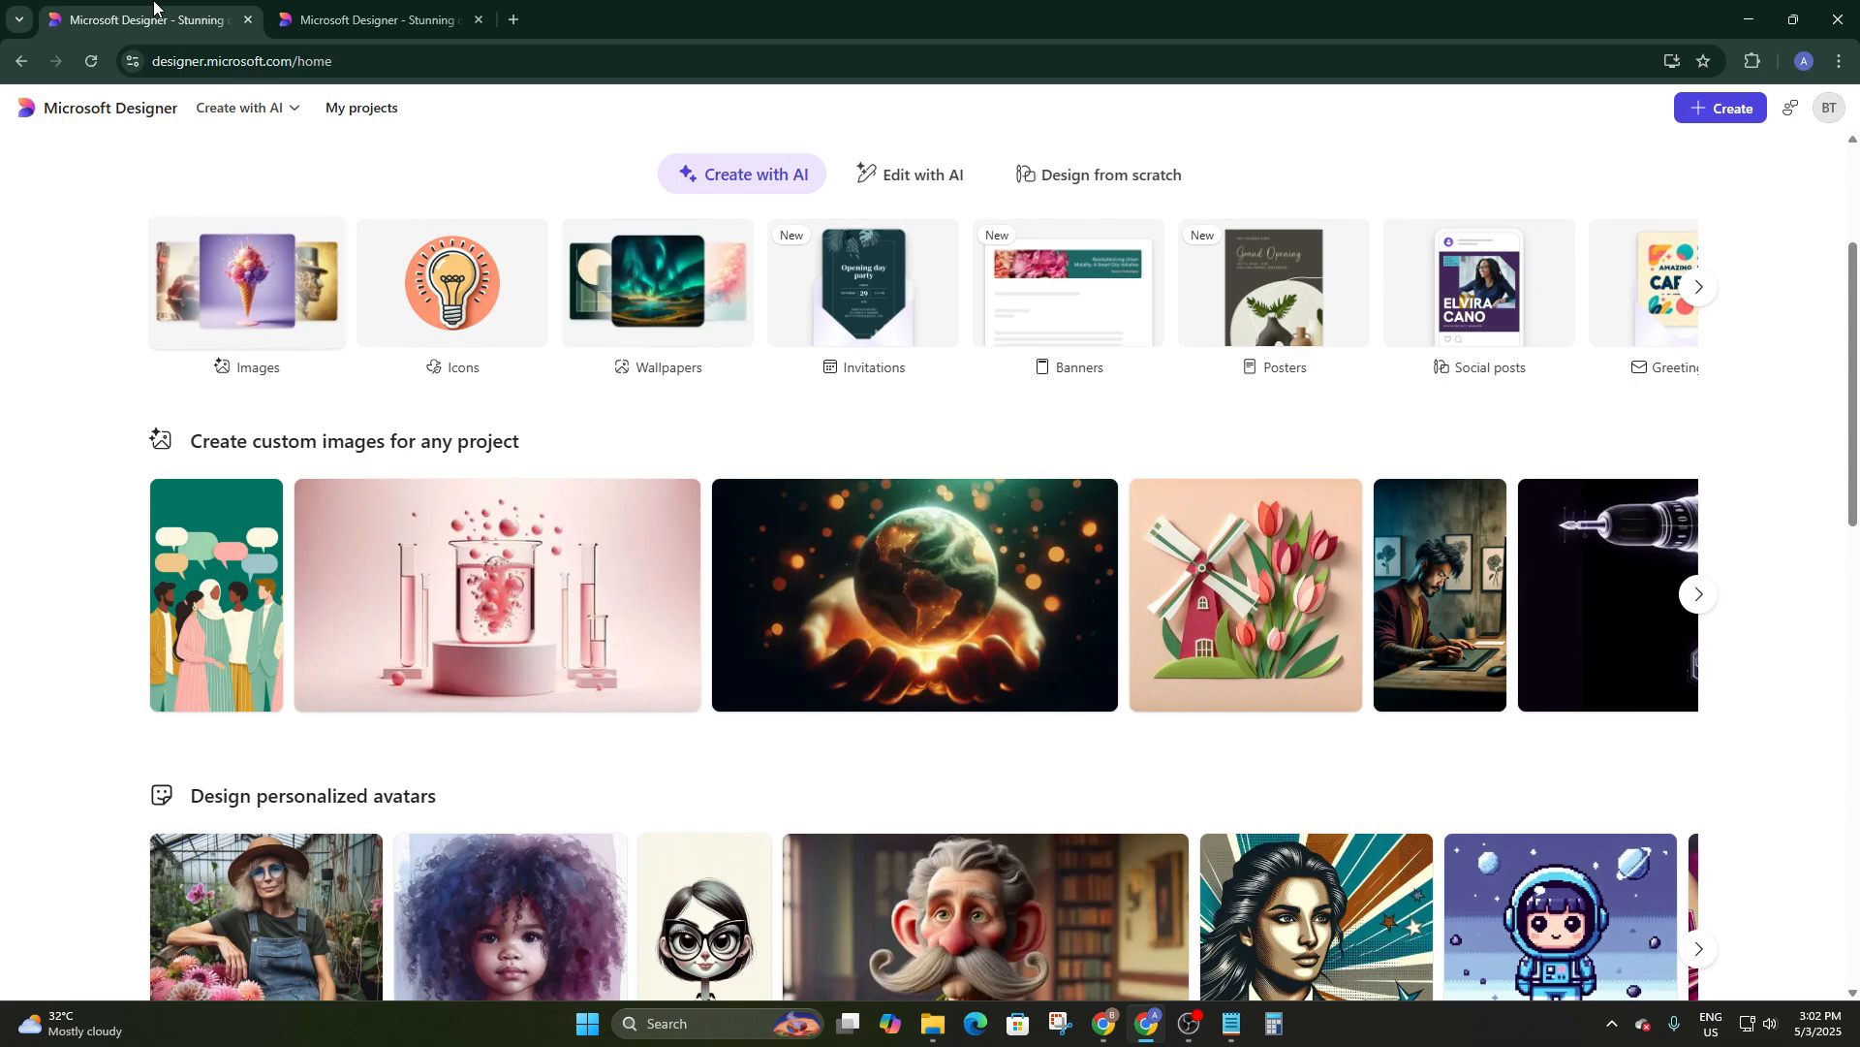
pyautogui.click(359, 19)
pyautogui.click(90, 5)
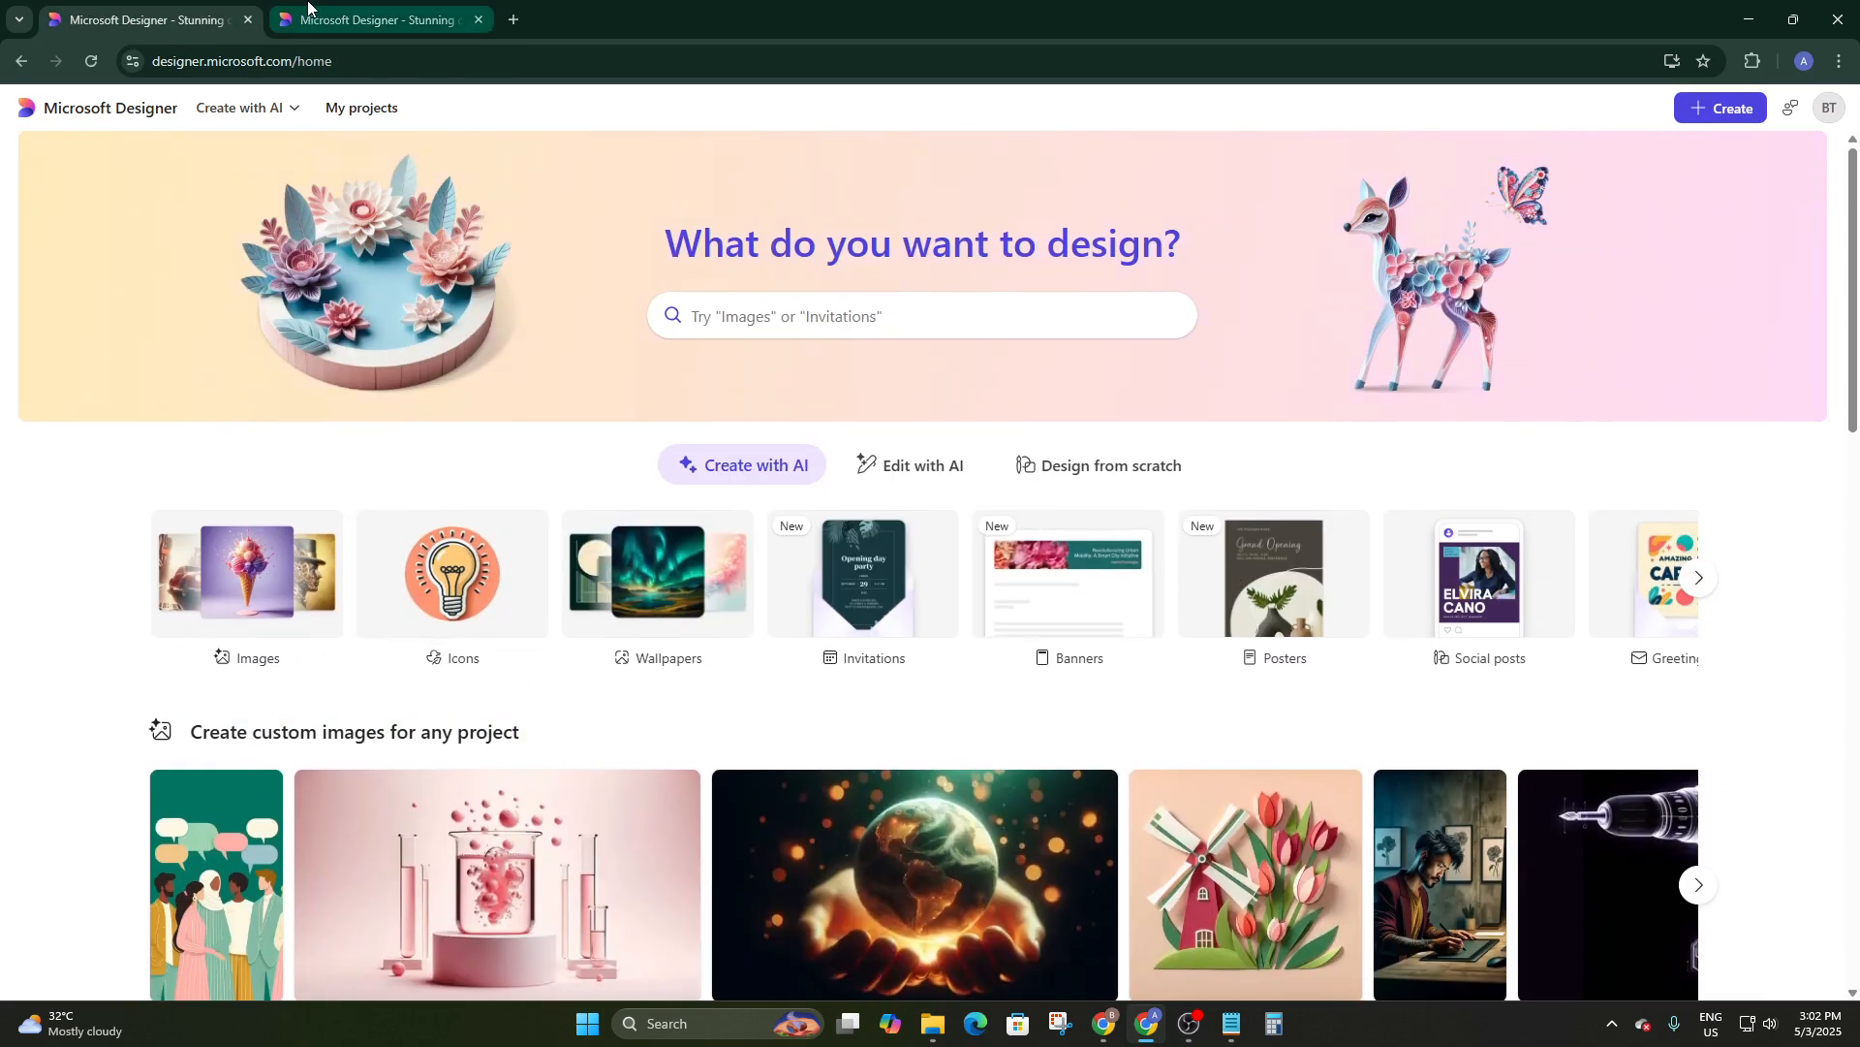
pyautogui.click(315, 8)
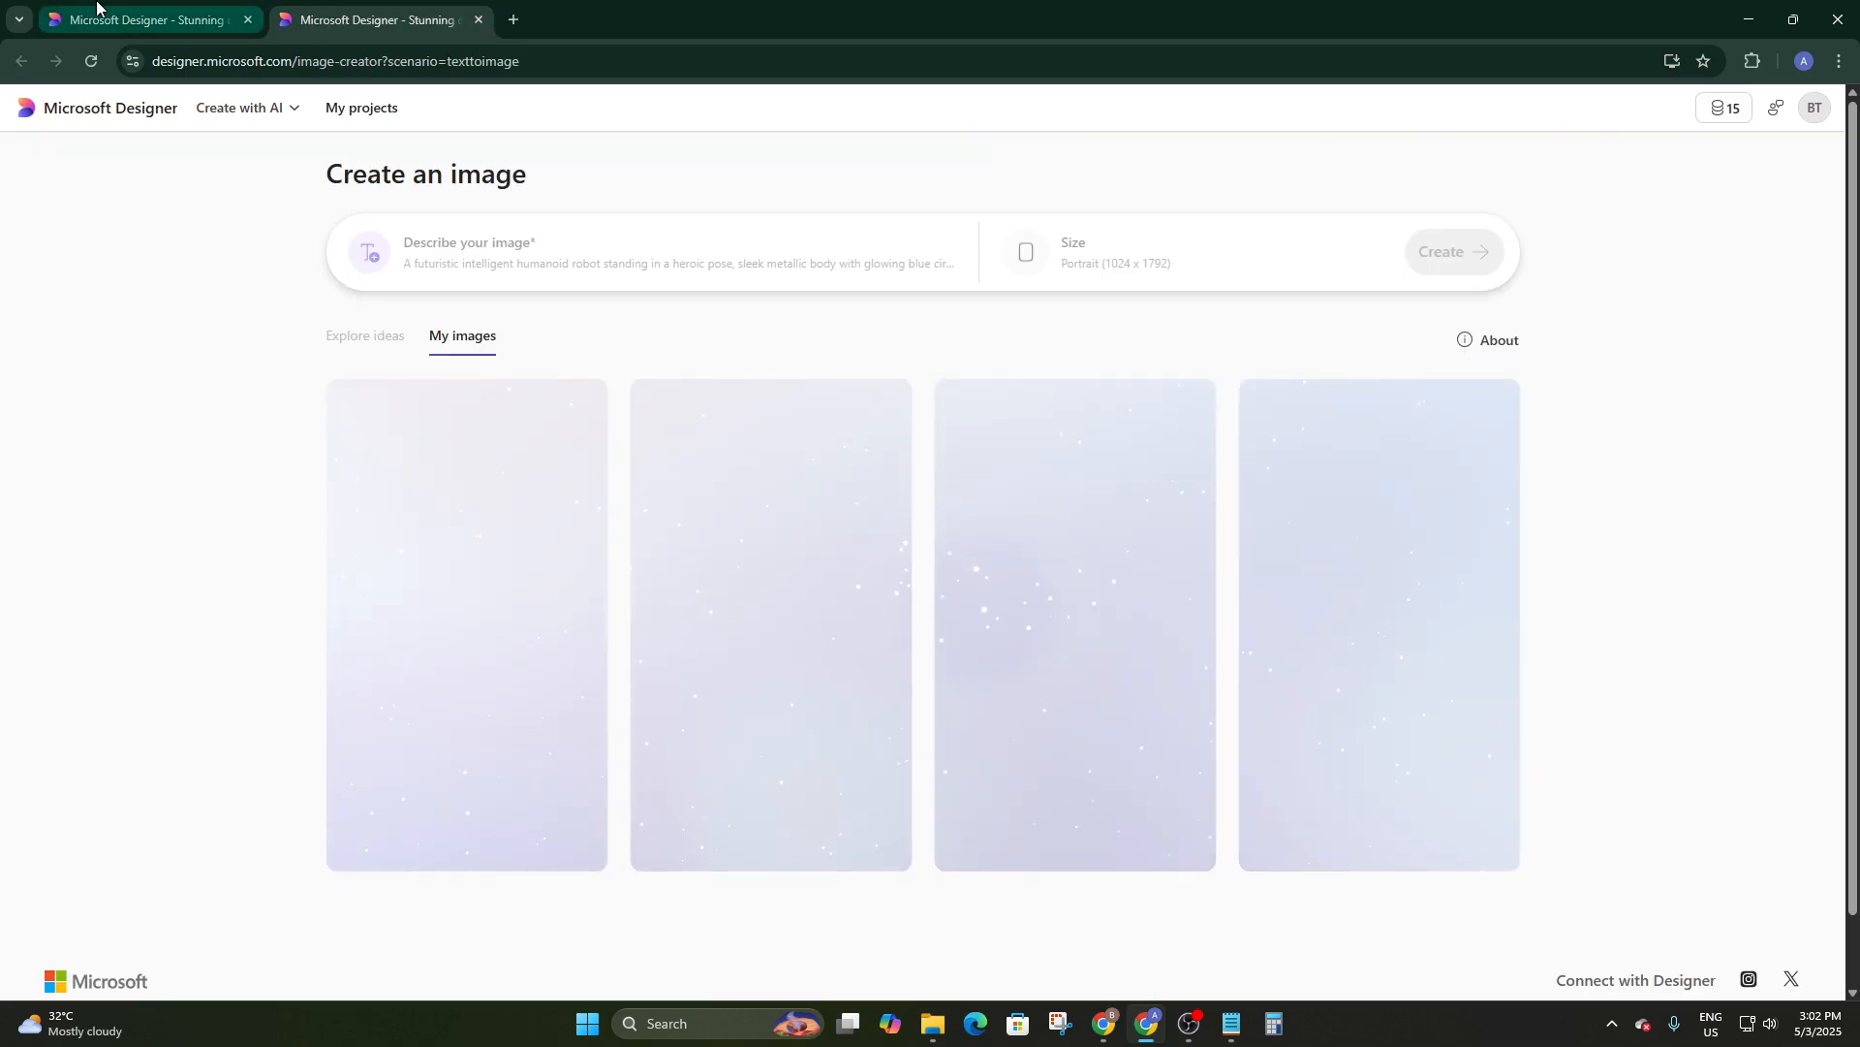
pyautogui.click(98, 6)
pyautogui.click(426, 7)
pyautogui.click(75, 5)
pyautogui.click(282, 14)
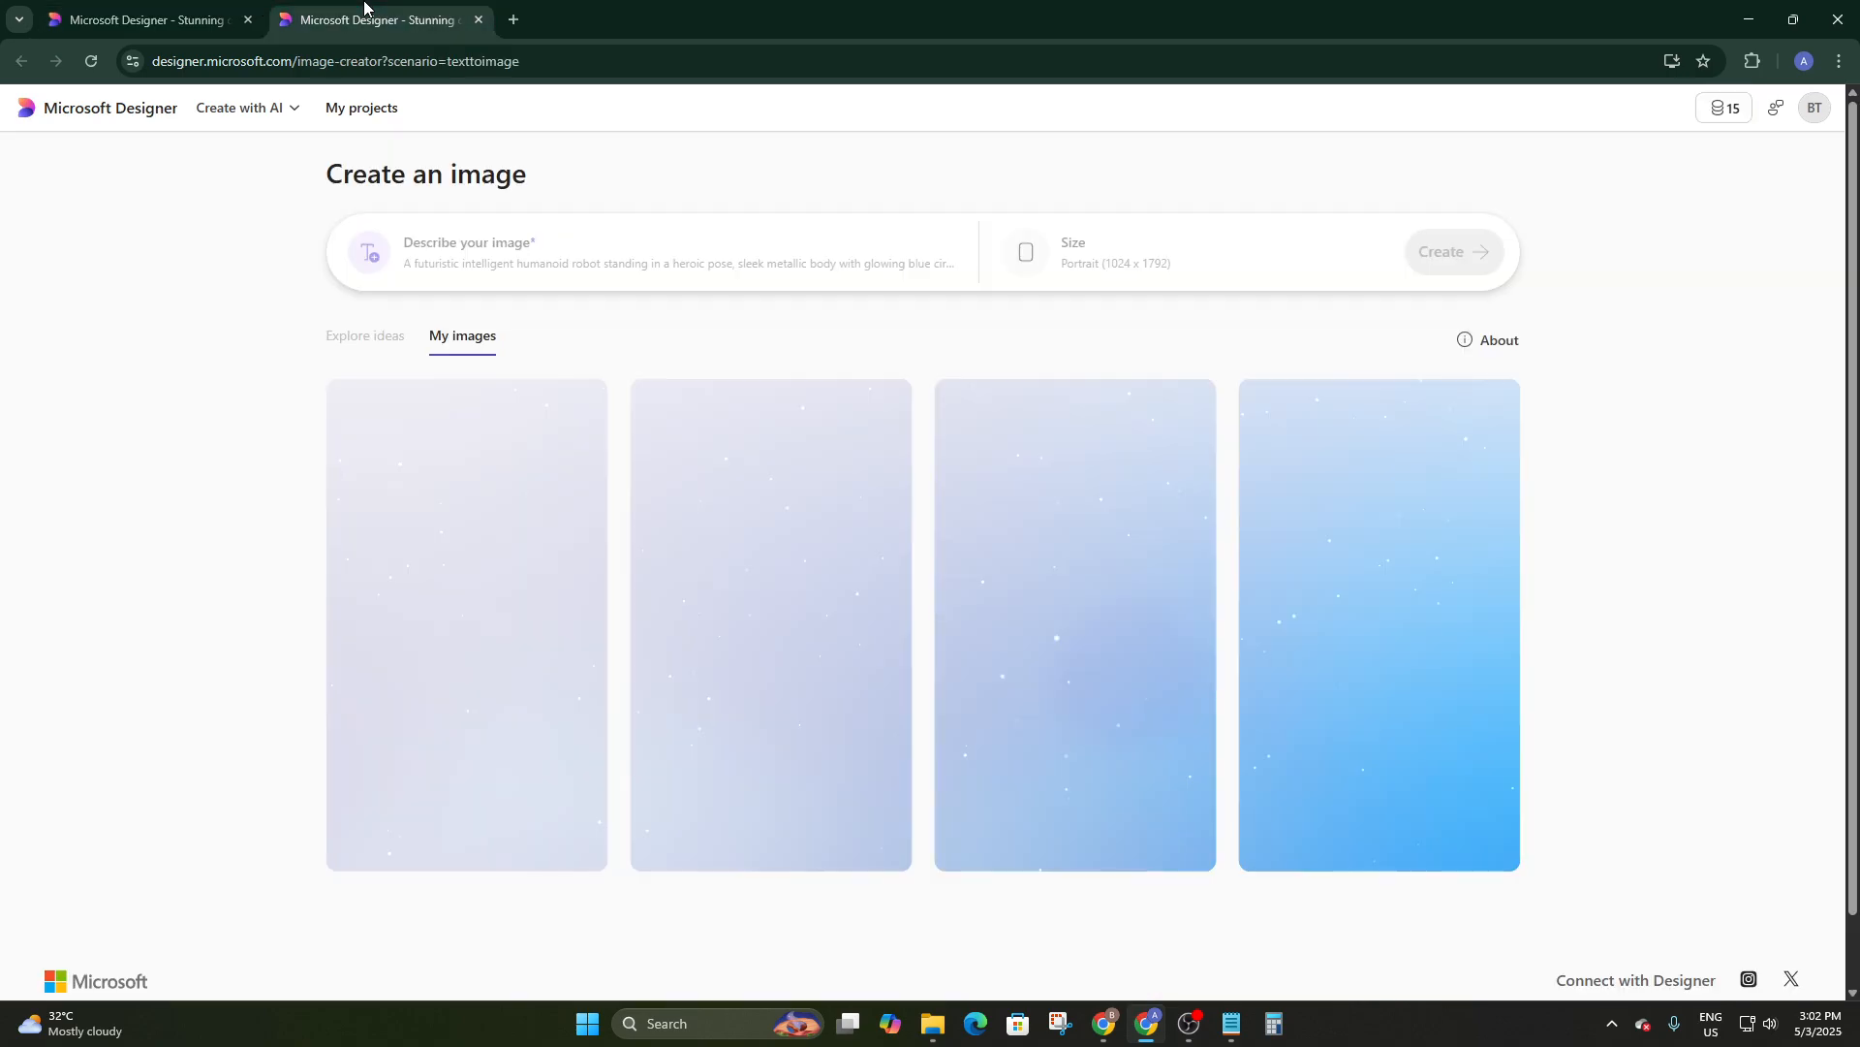
# Return to the Designer home page and show the Edit with AI tools
pyautogui.click(110, 22)
pyautogui.click(921, 469)
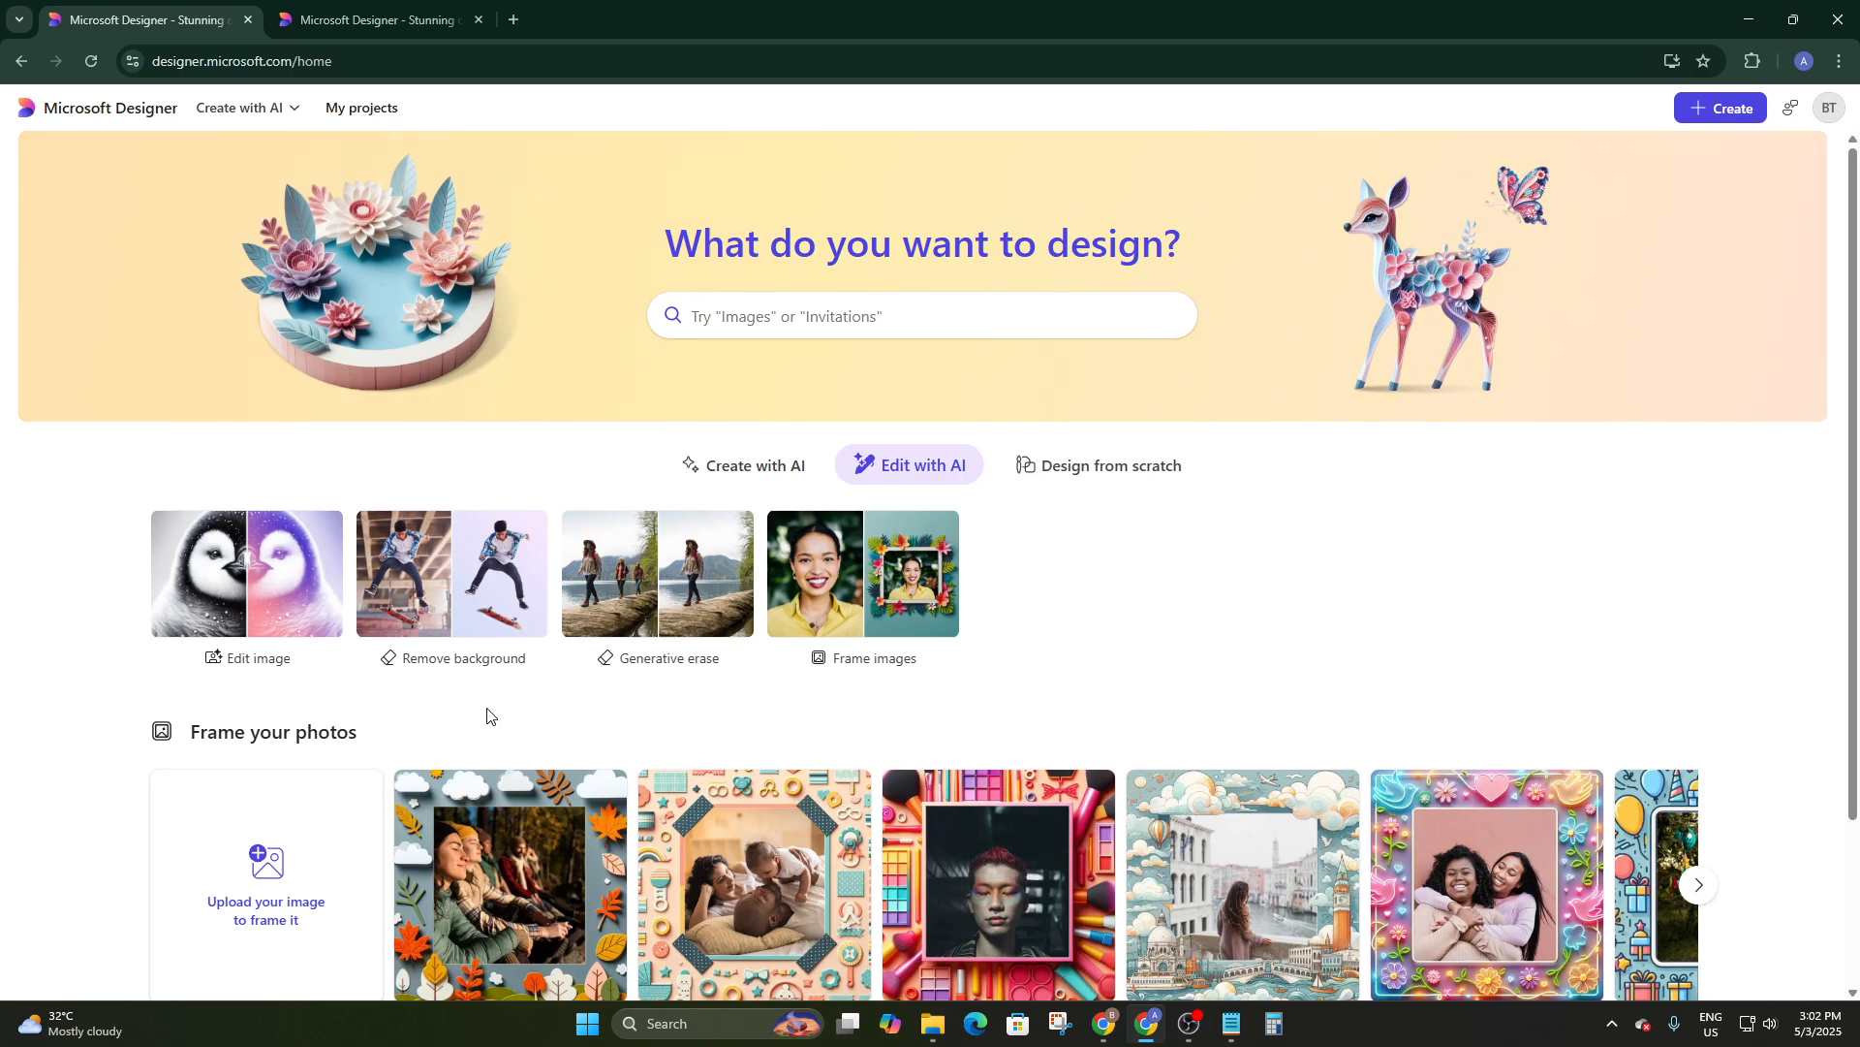
# Open the Remove background editor and upload the close-up photo of the young businessman holding a coffee cup from the Downloads folder
pyautogui.click(437, 574)
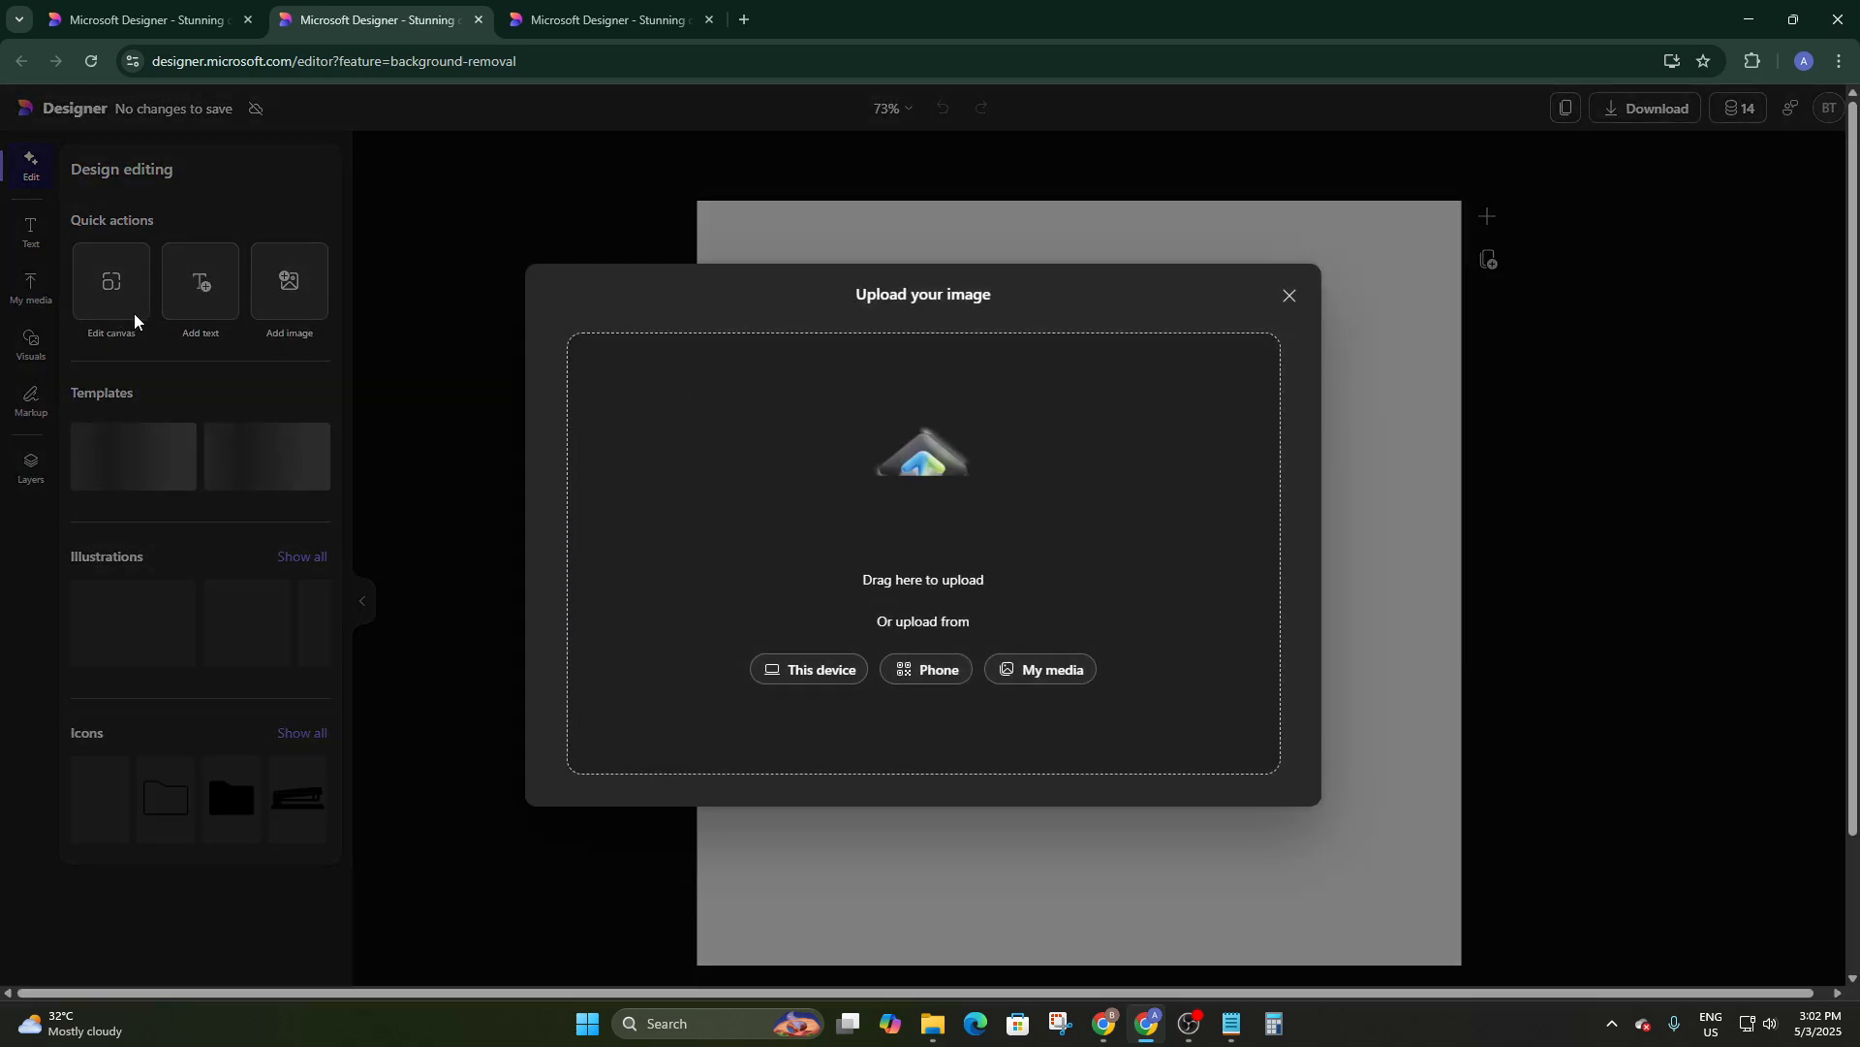
pyautogui.click(1289, 295)
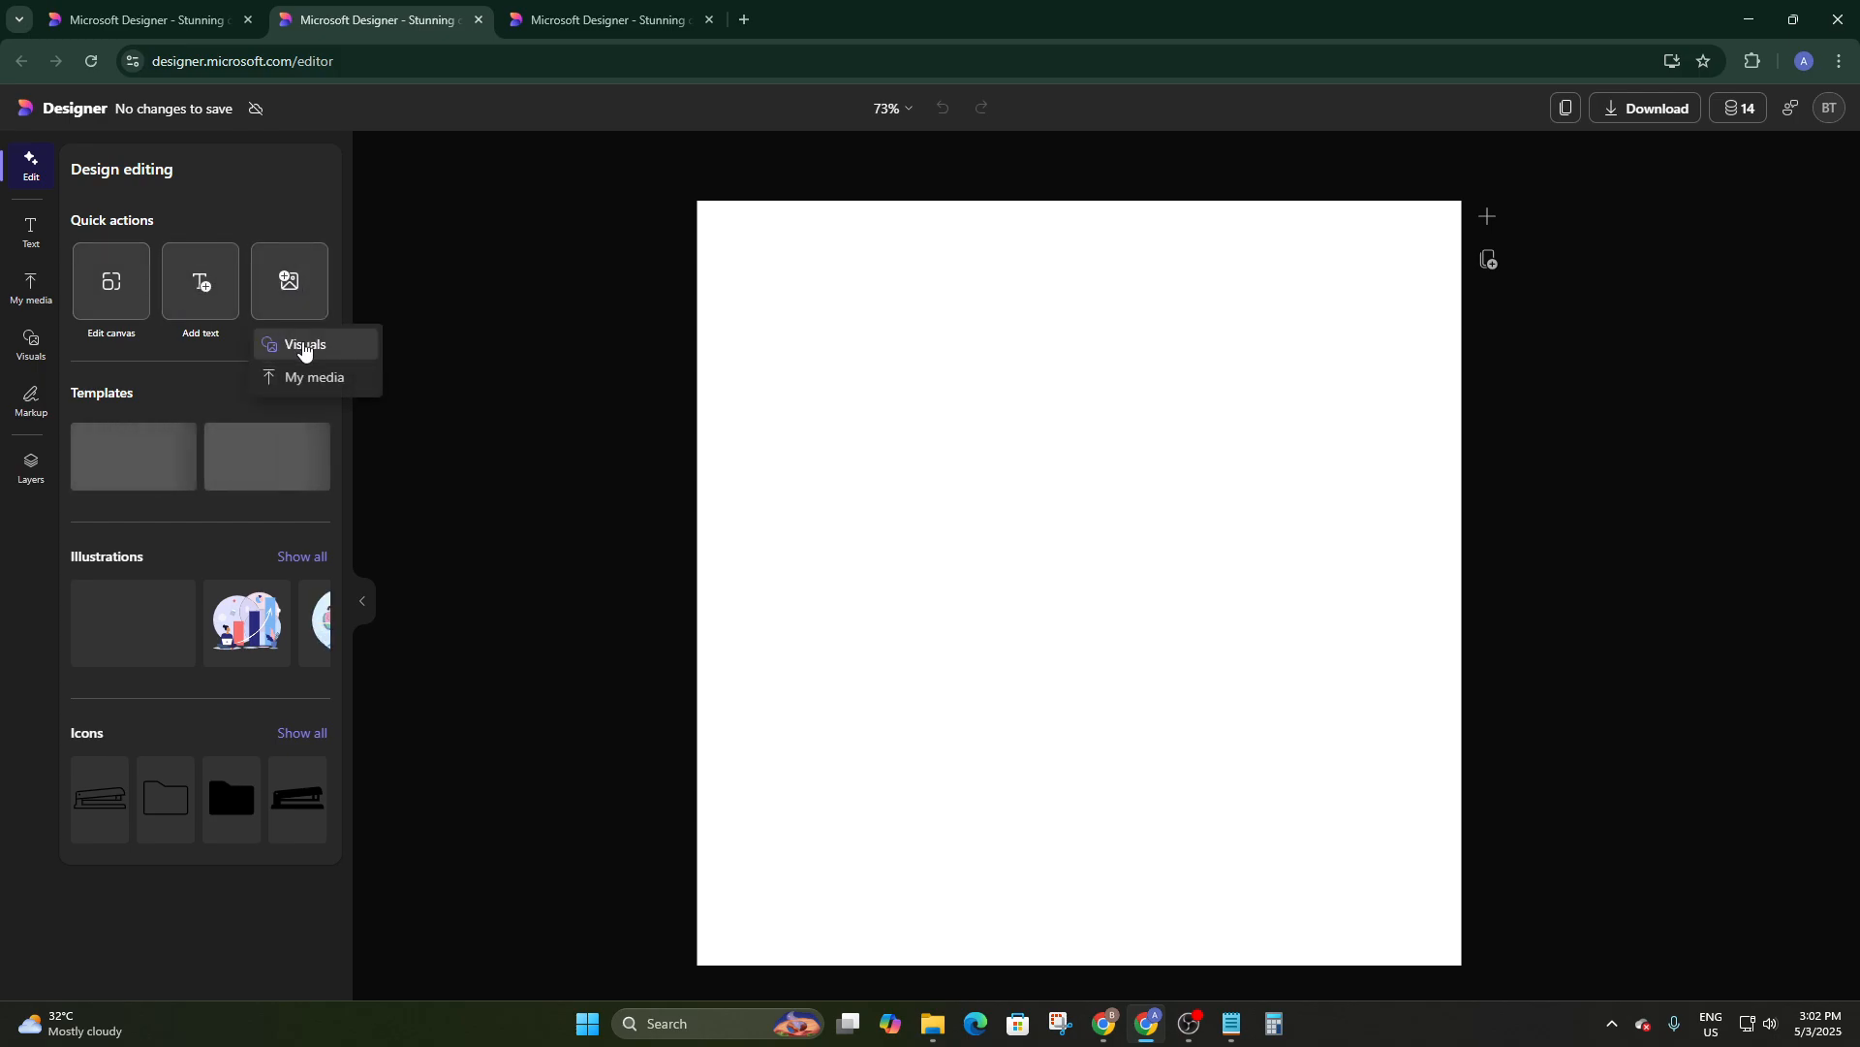
pyautogui.click(308, 380)
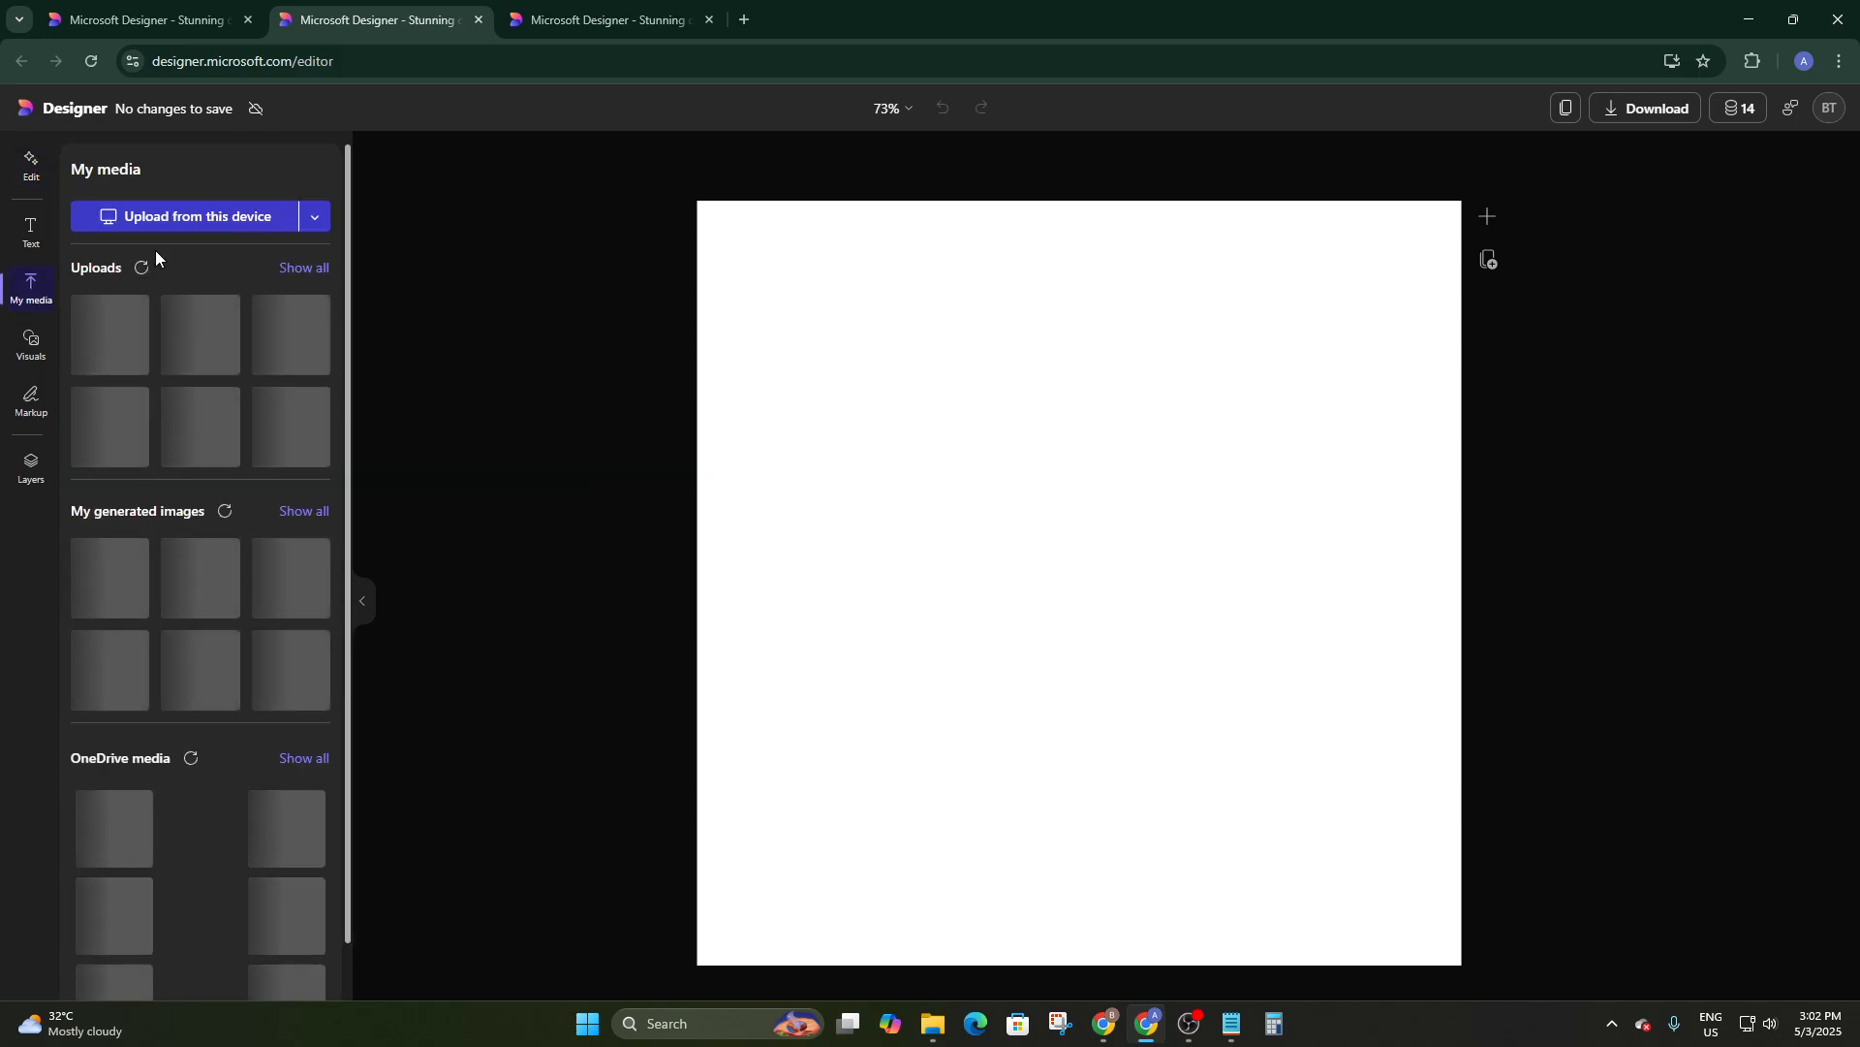
pyautogui.click(171, 219)
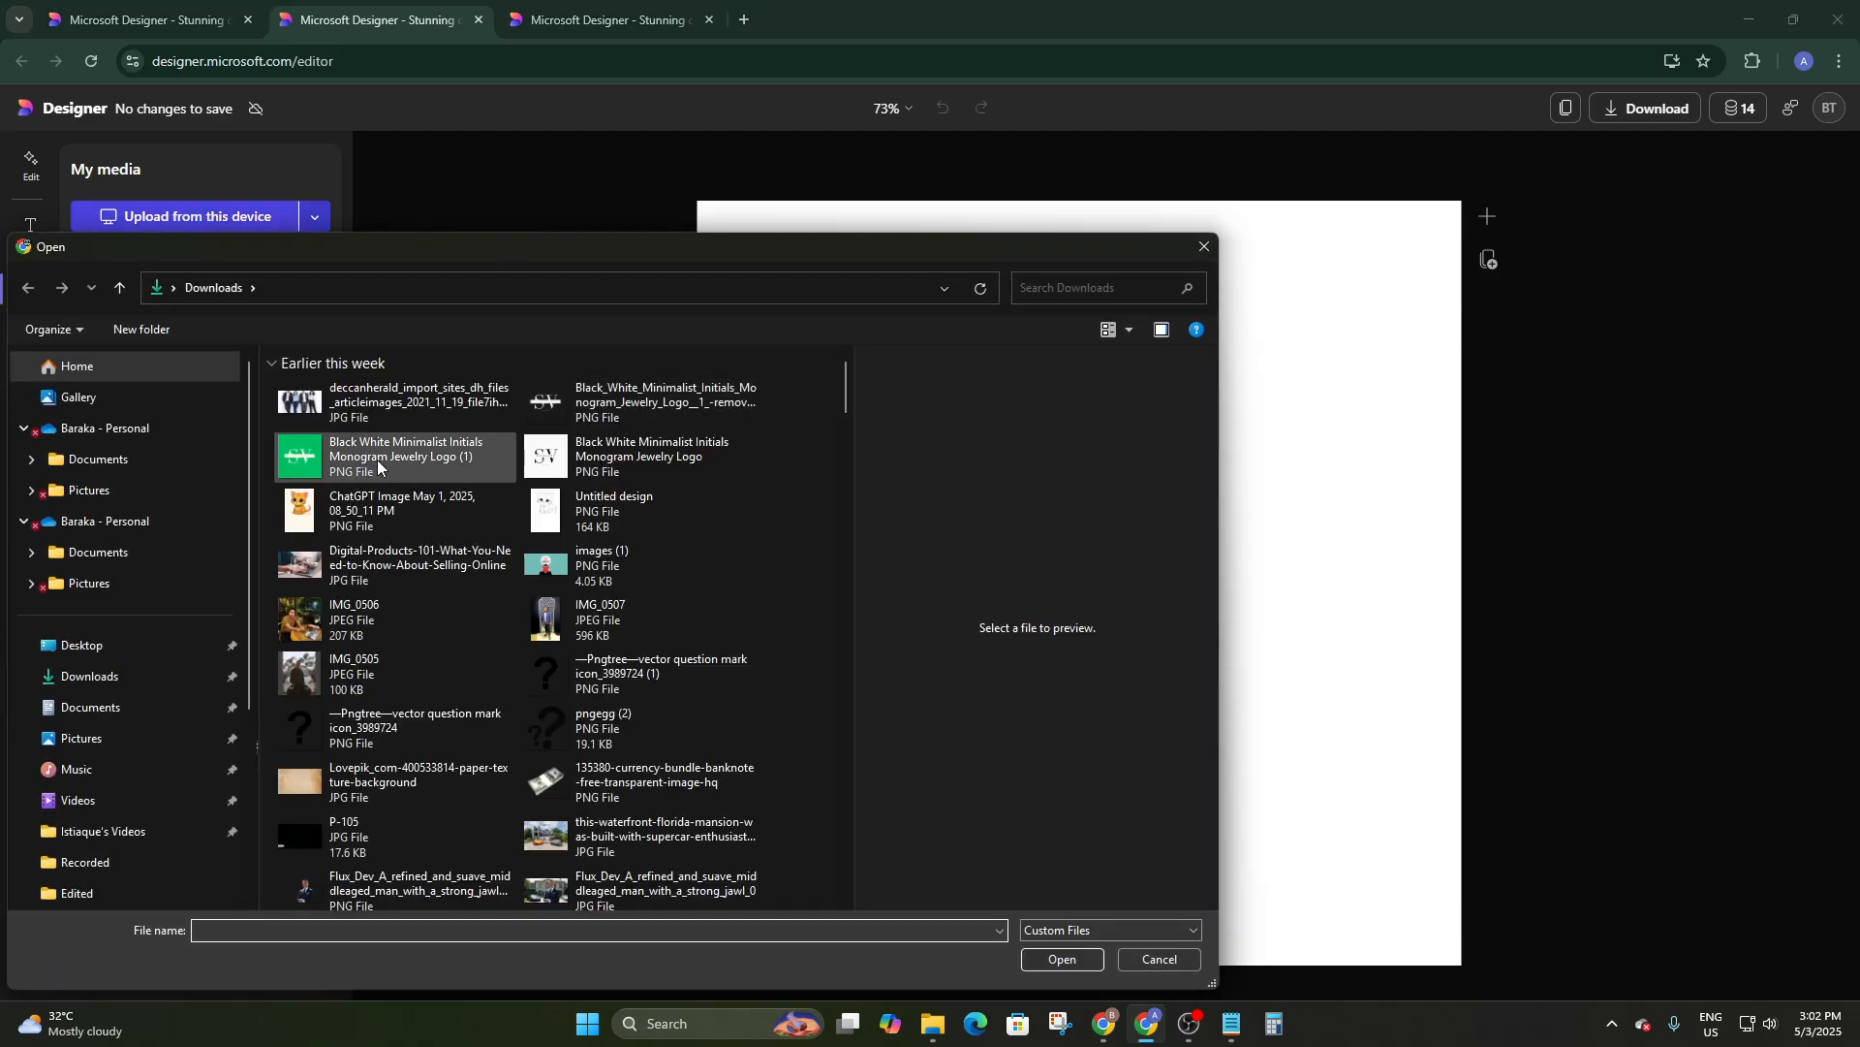
pyautogui.scroll(-2, 407, 630)
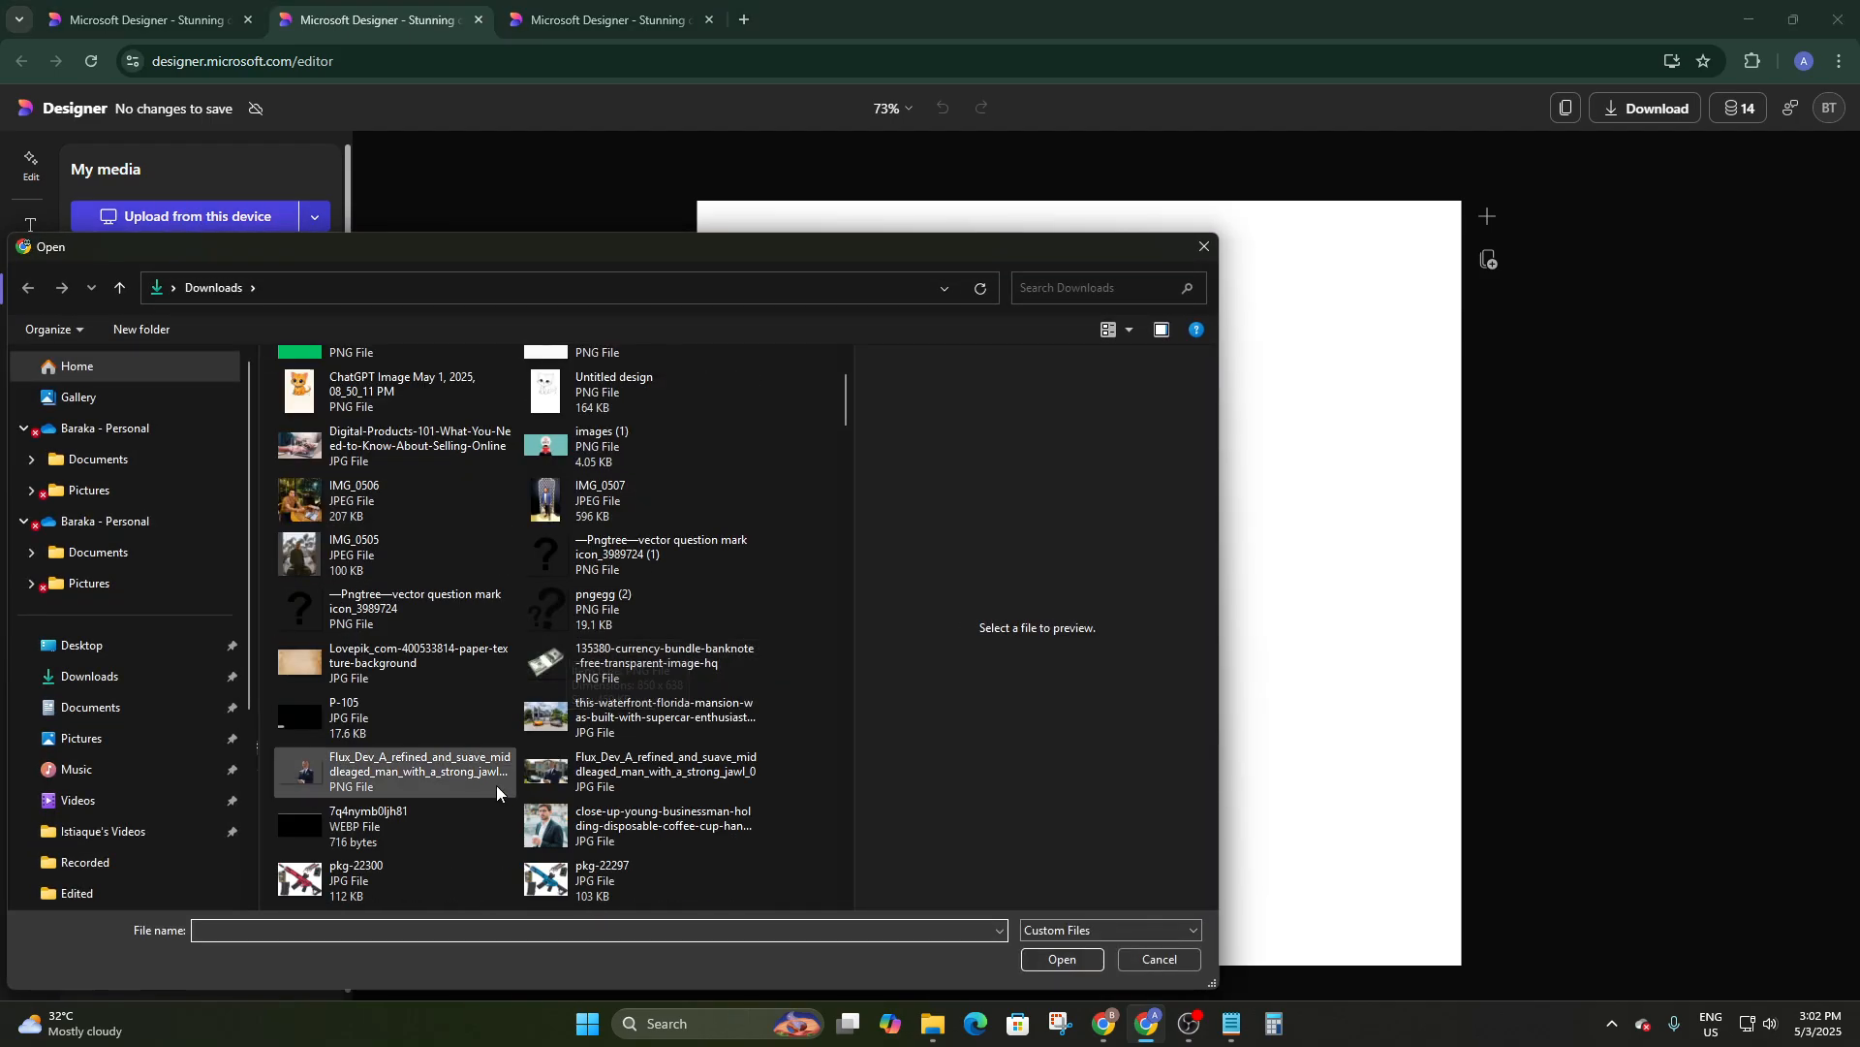
pyautogui.scroll(-5, 479, 574)
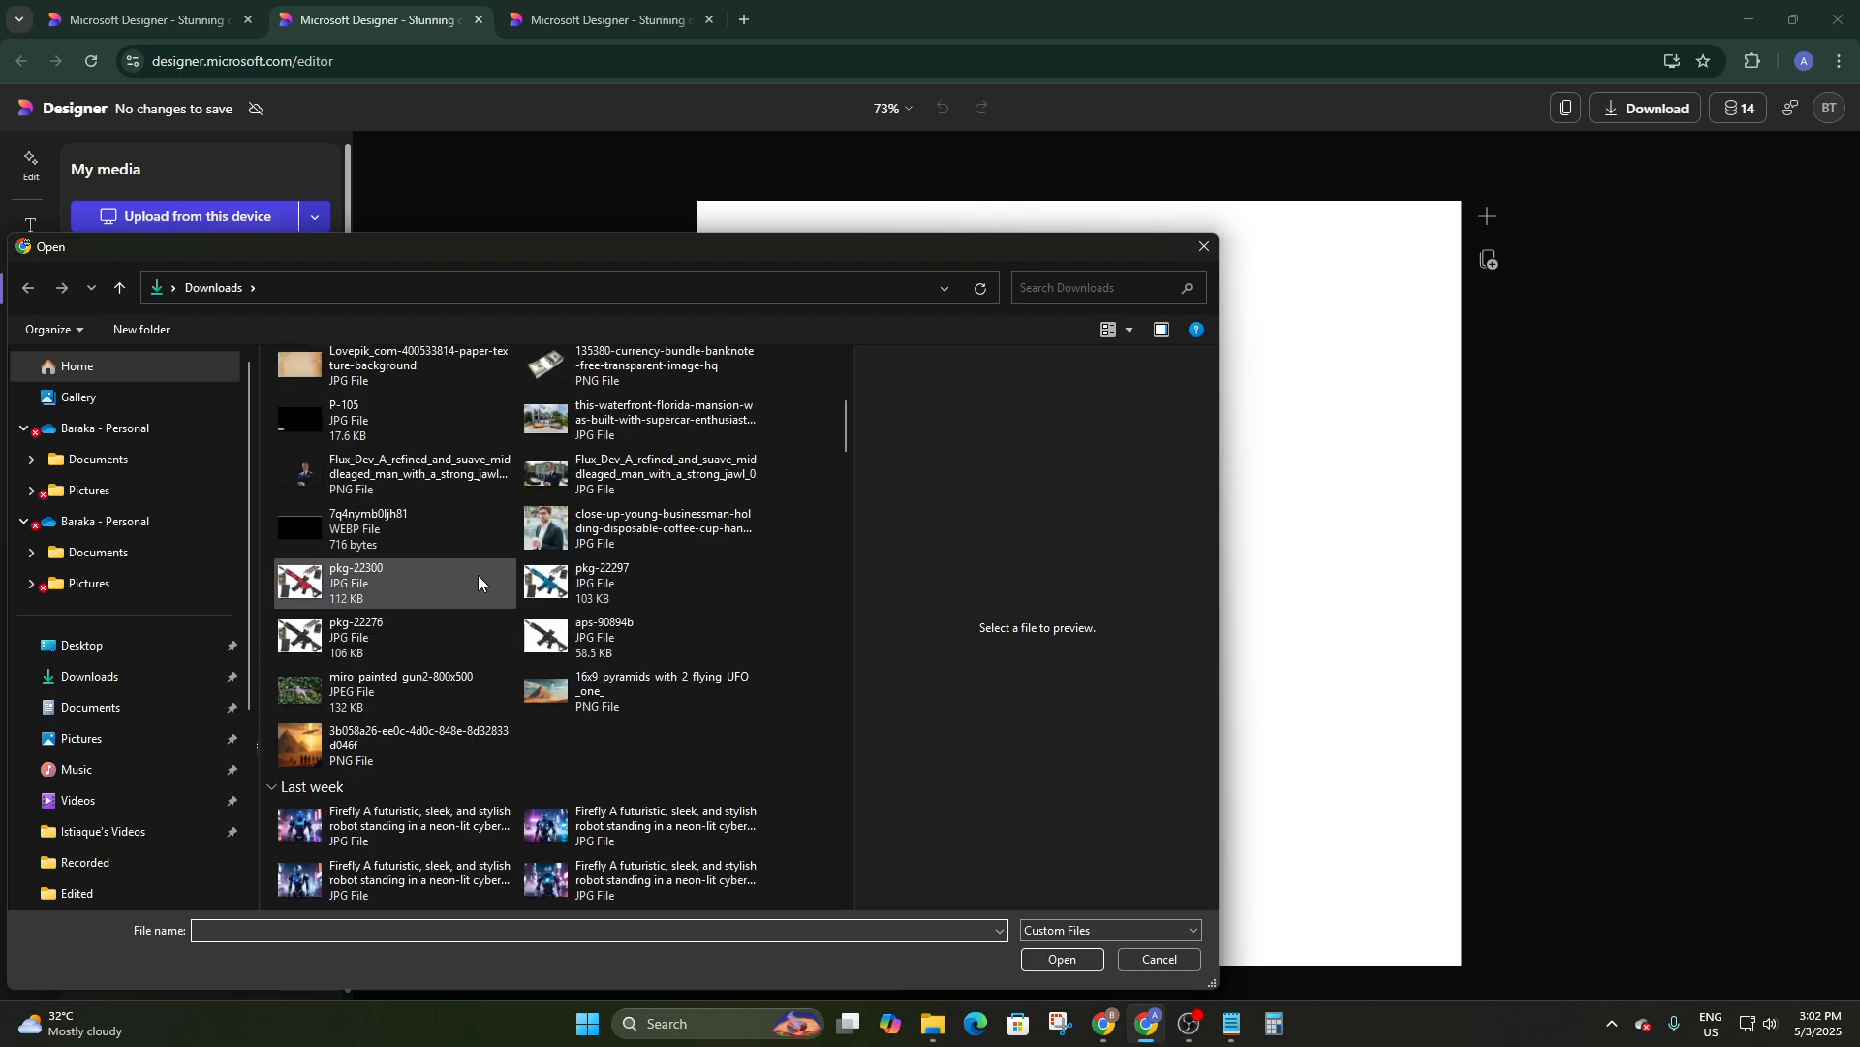
pyautogui.doubleClick(581, 528)
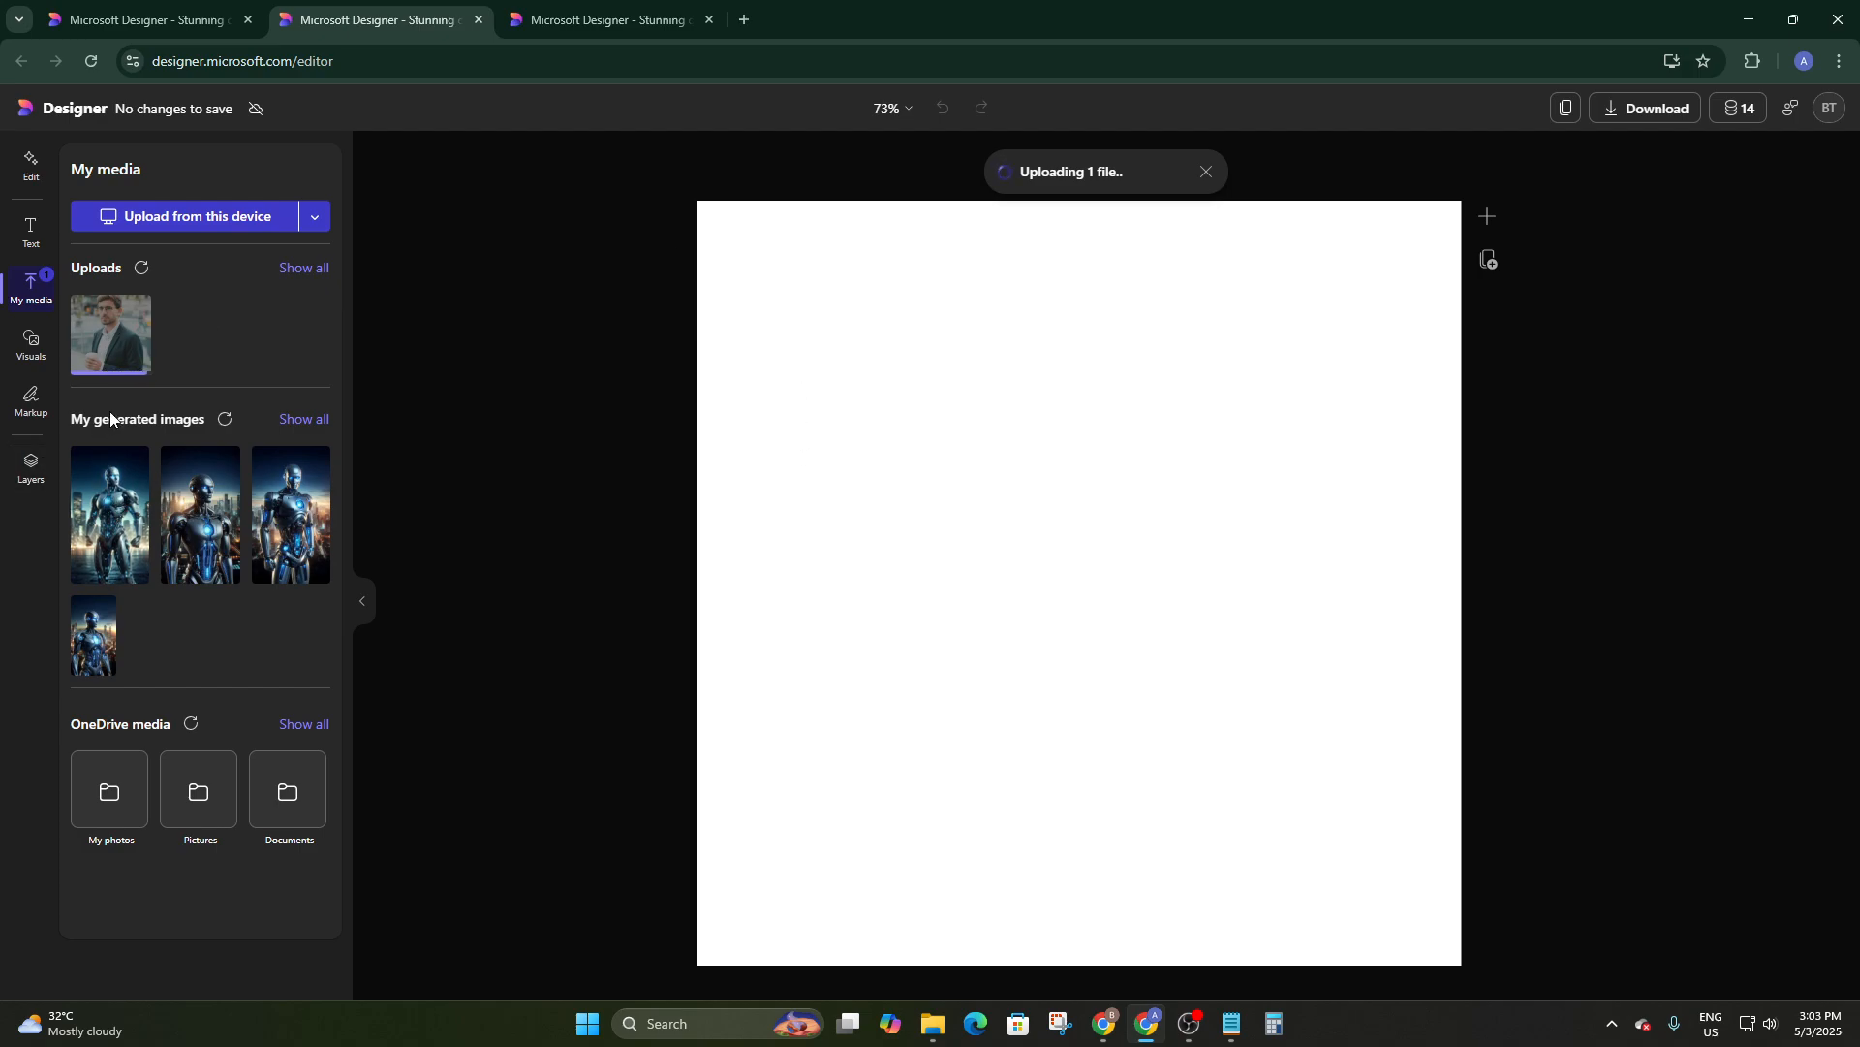
# Review the generated robot images, download the first one and preview the downloaded file
pyautogui.click(600, 19)
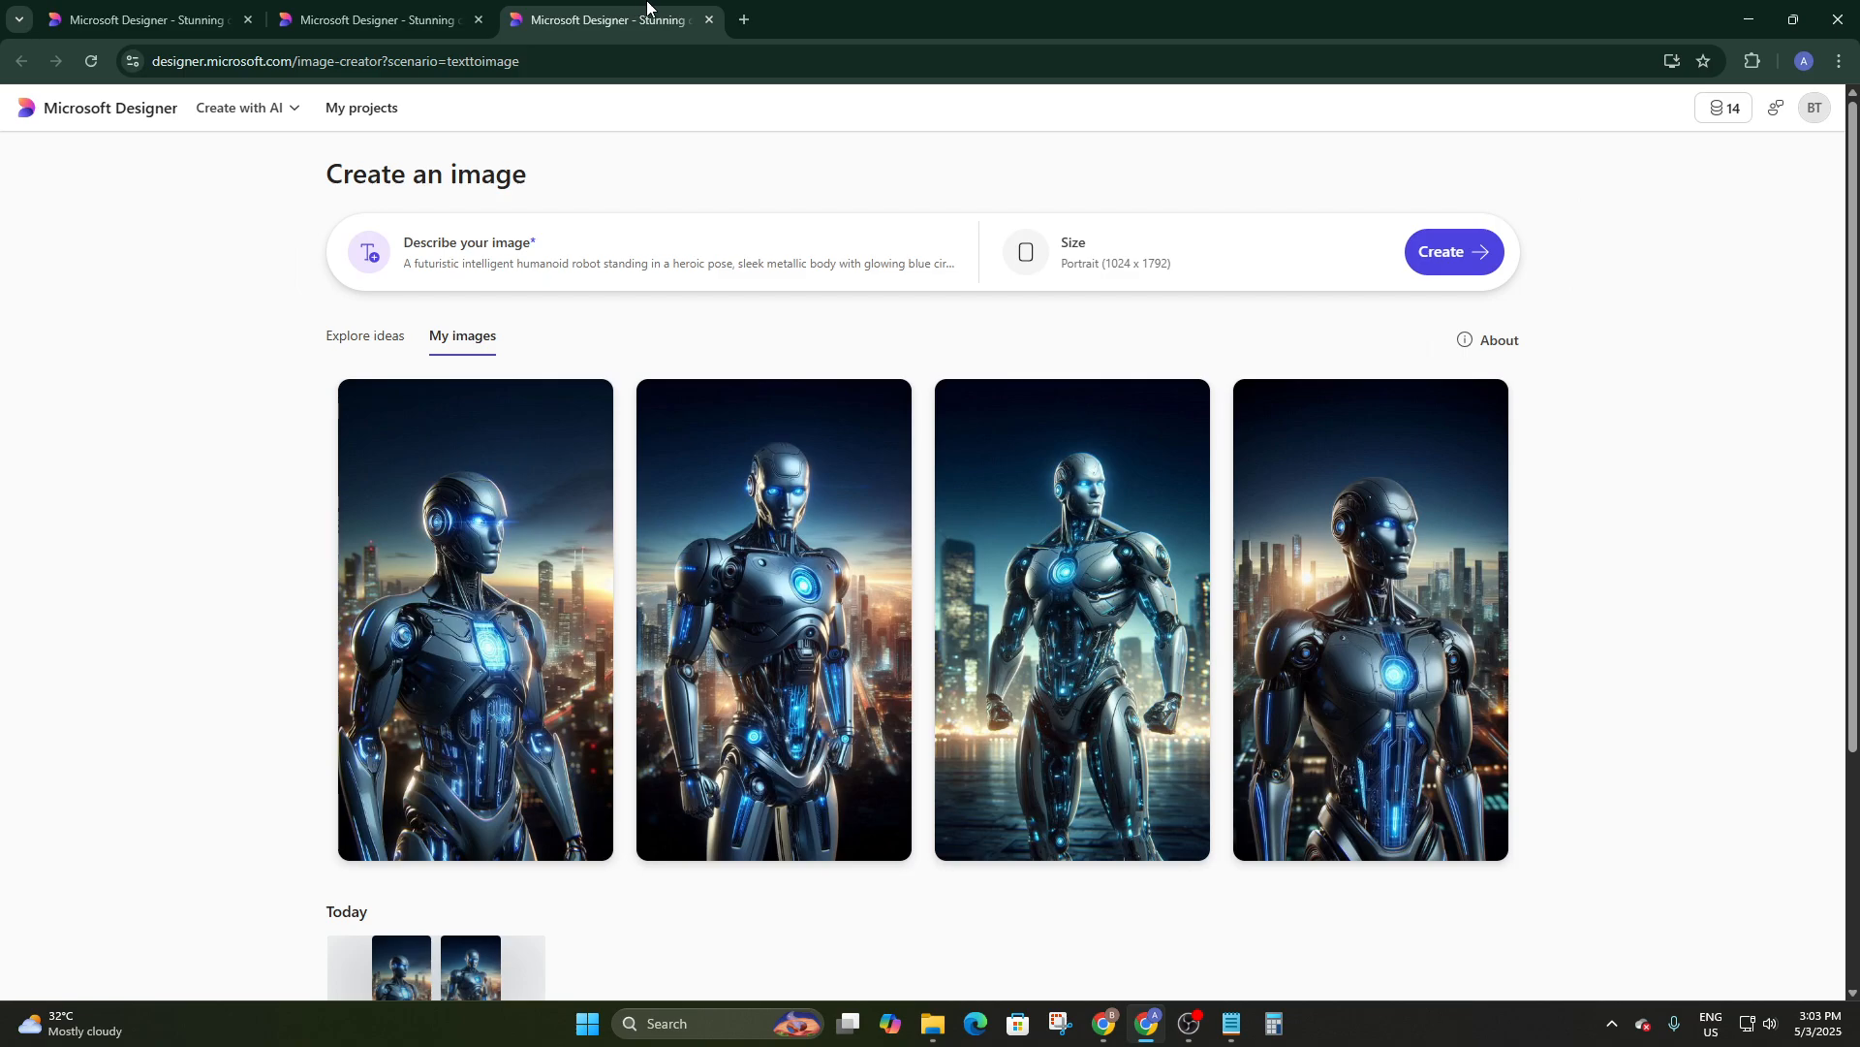
pyautogui.scroll(-1, 585, 637)
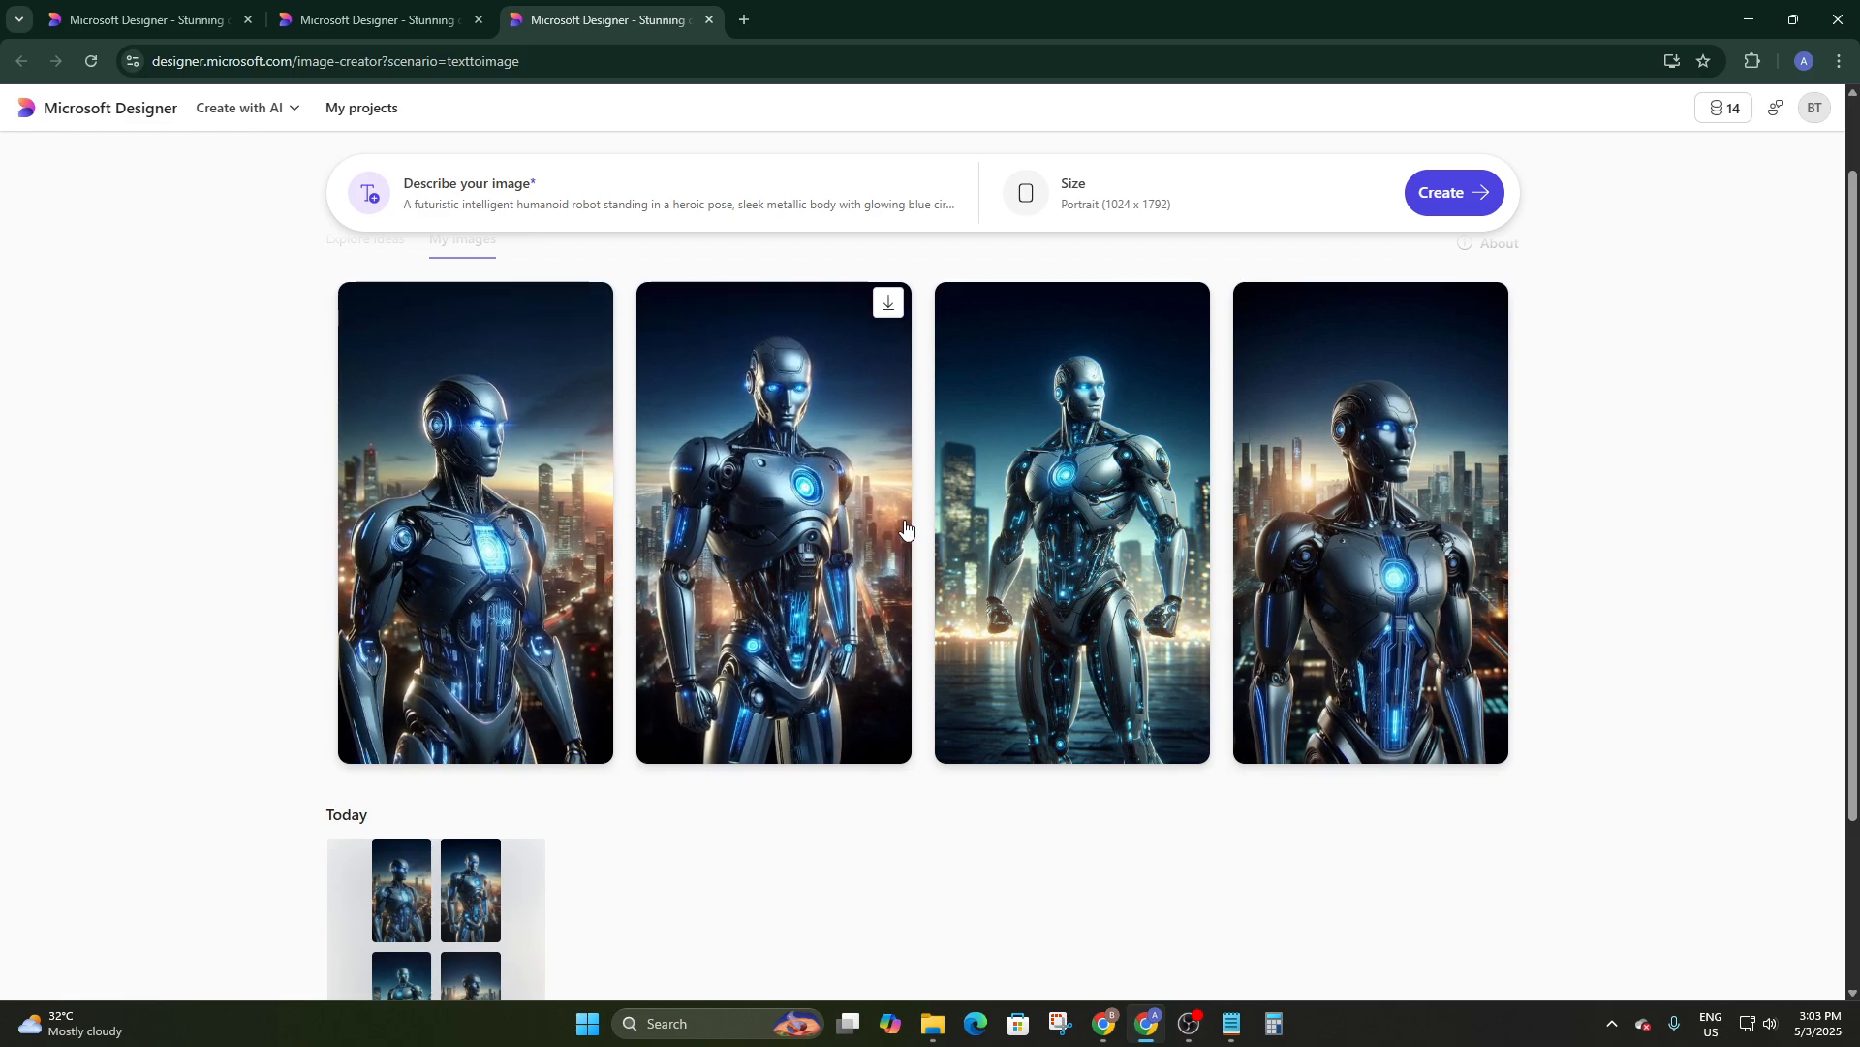
pyautogui.scroll(-2, 879, 721)
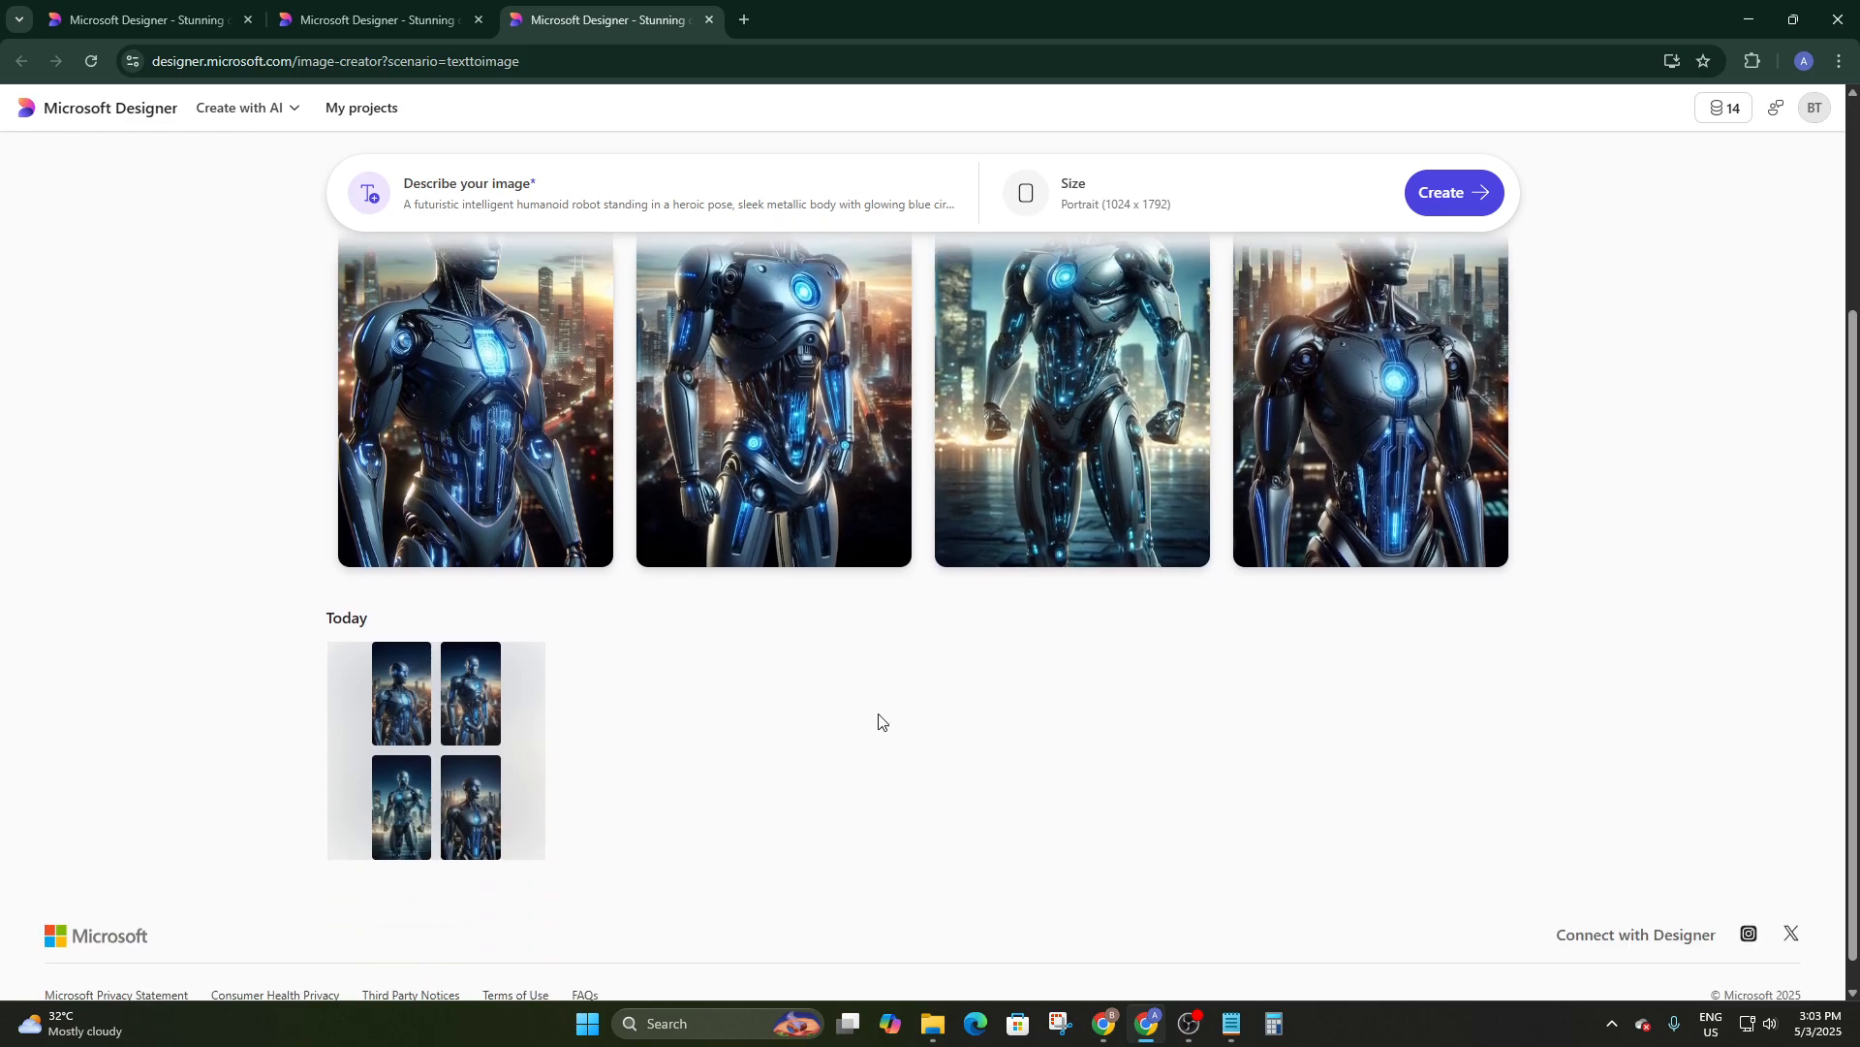
pyautogui.scroll(3, 878, 722)
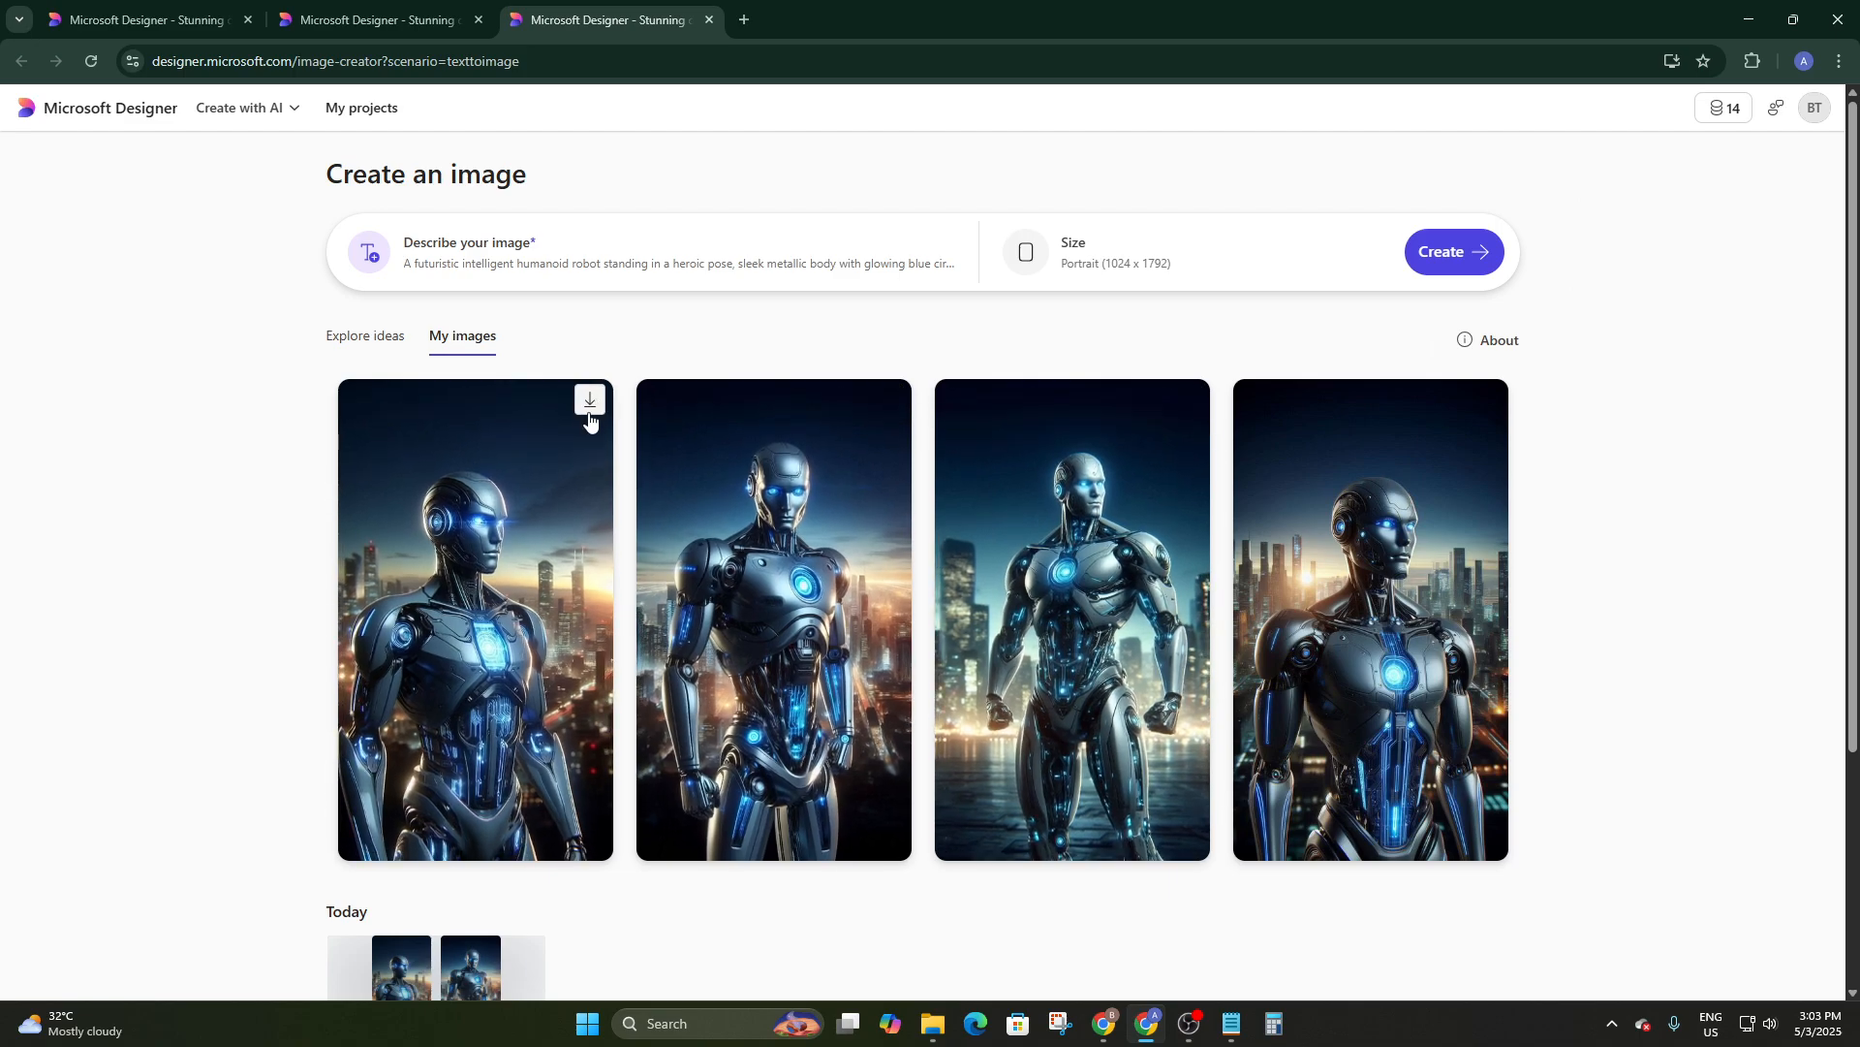
pyautogui.click(589, 417)
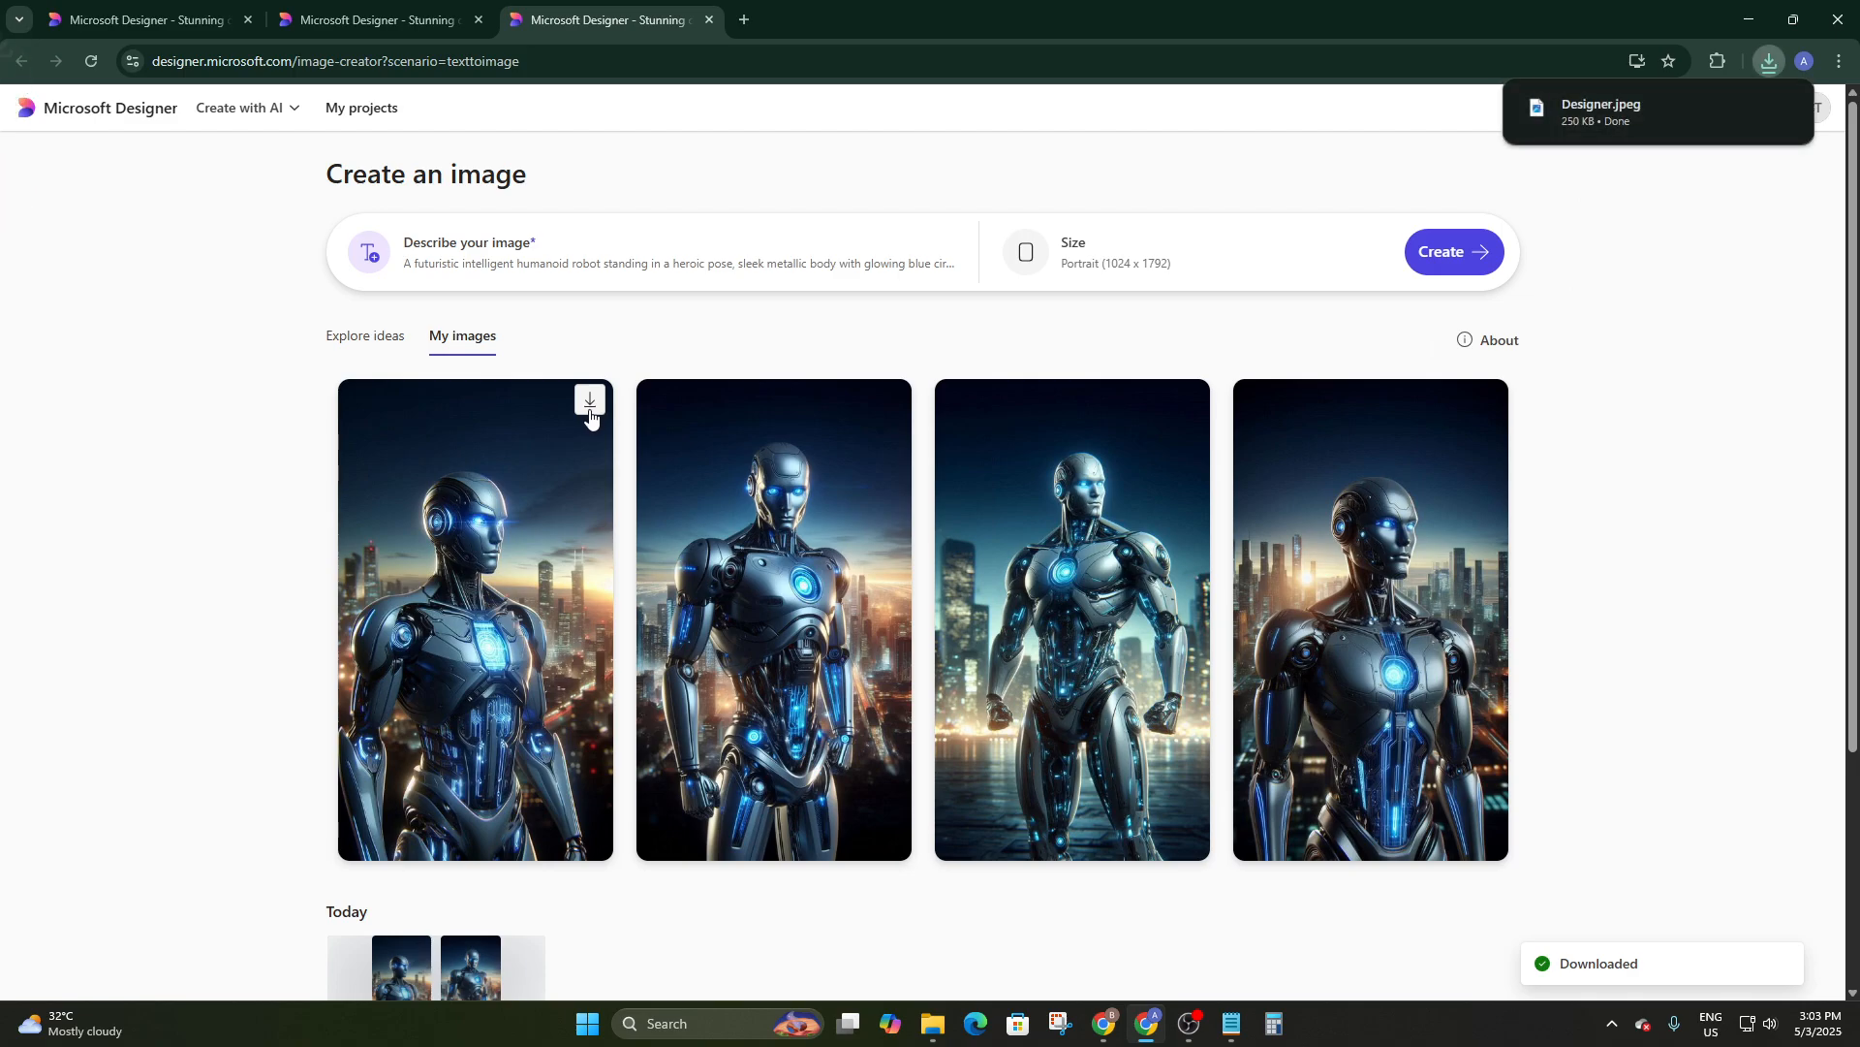
pyautogui.click(1620, 105)
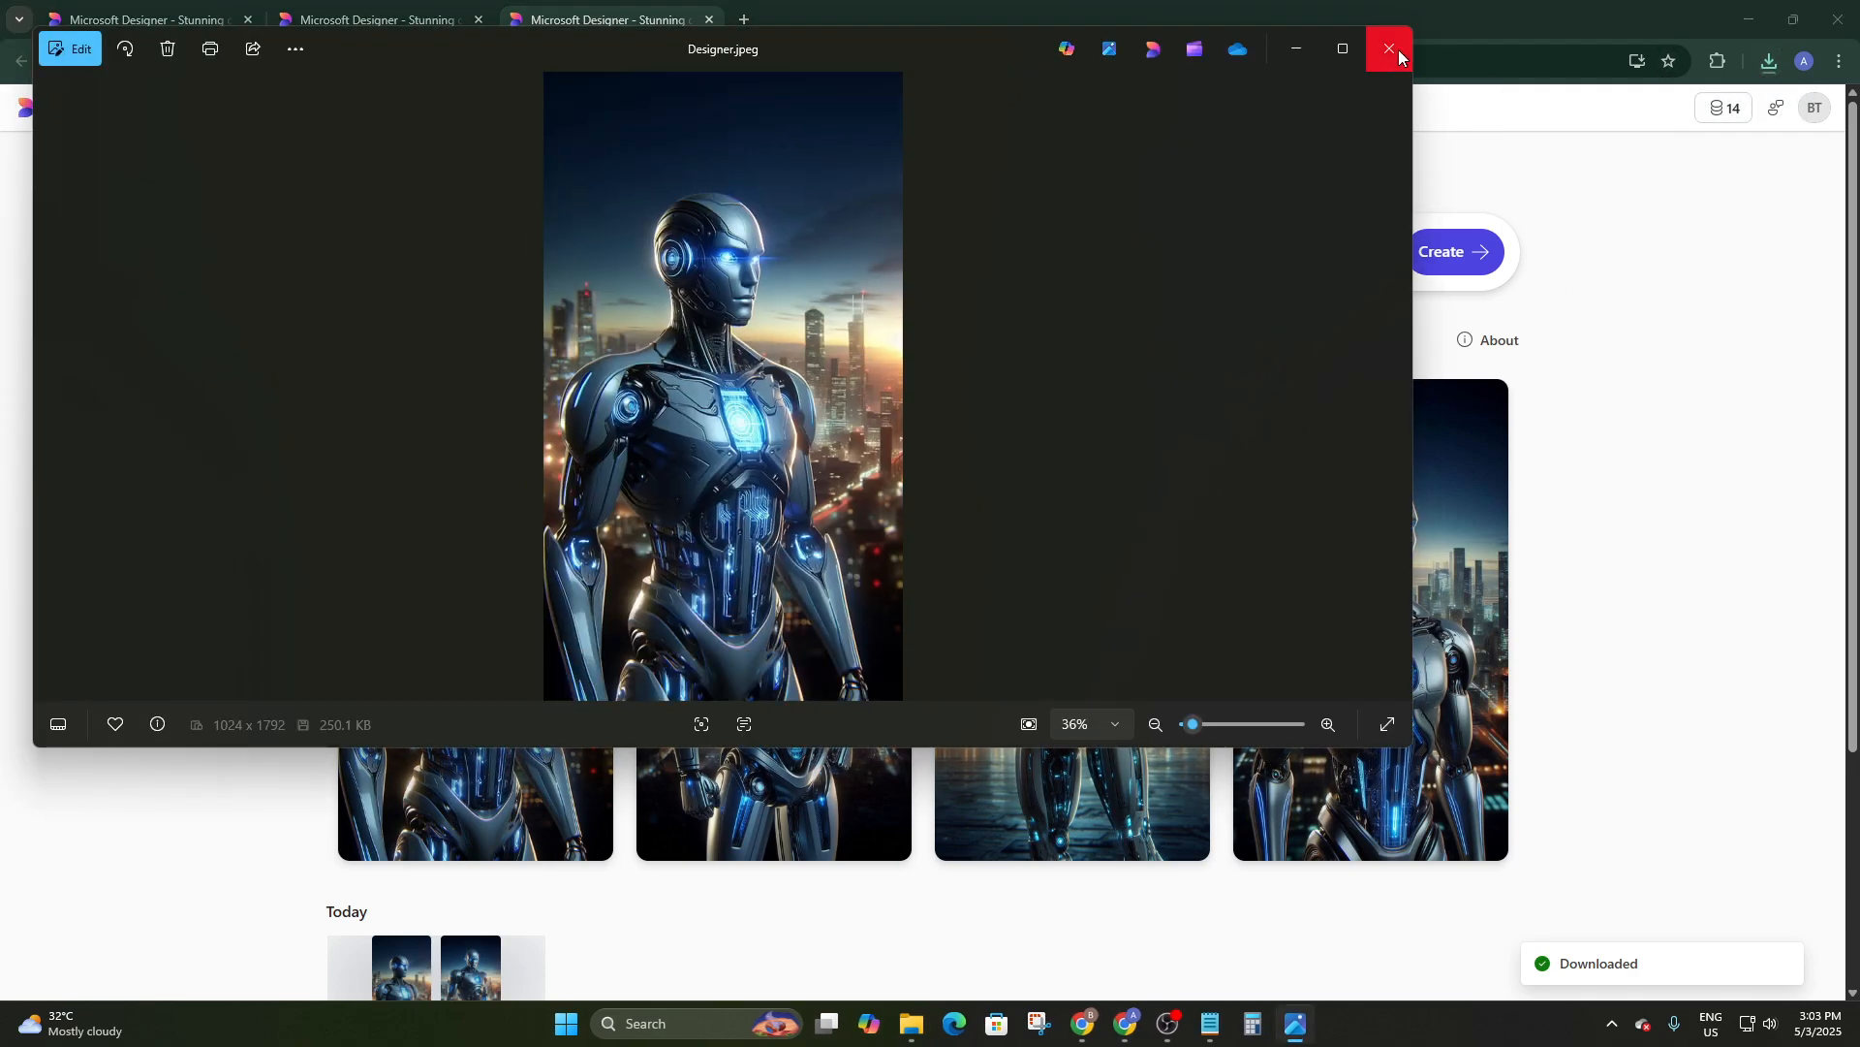
pyautogui.click(1390, 49)
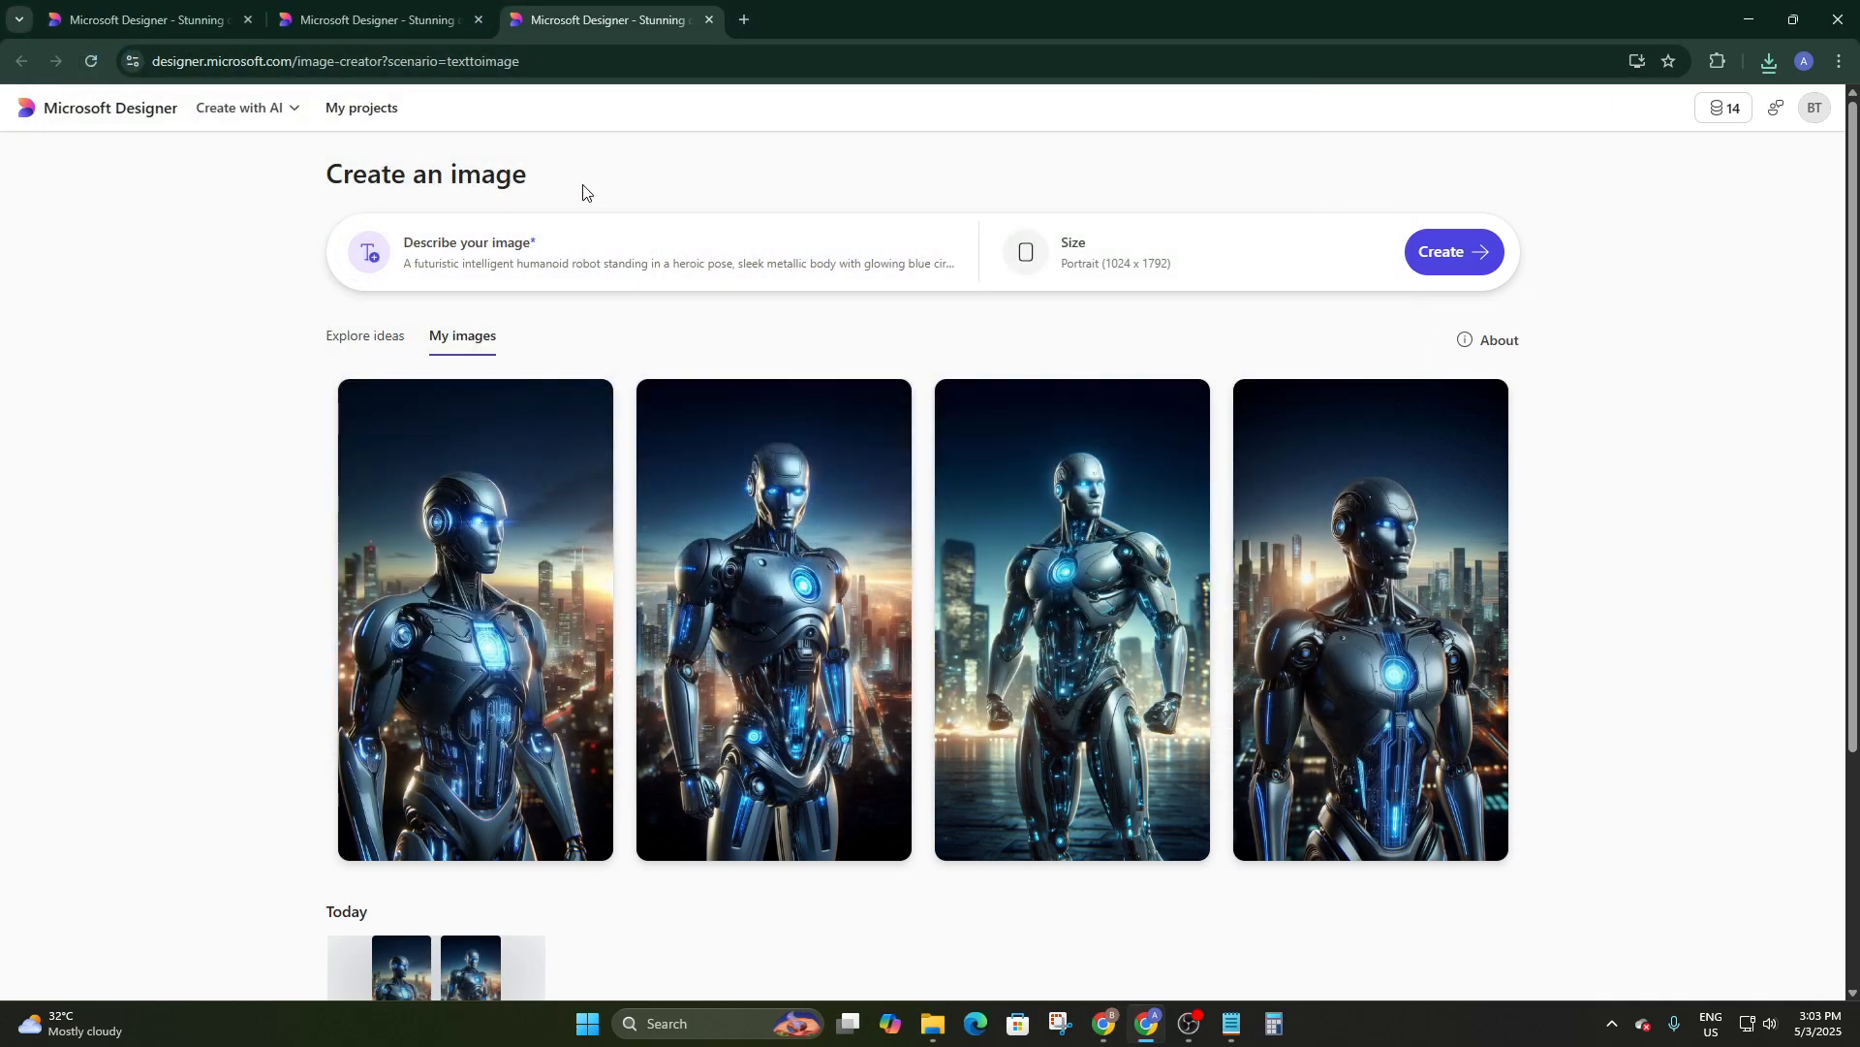
pyautogui.scroll(-3, 630, 357)
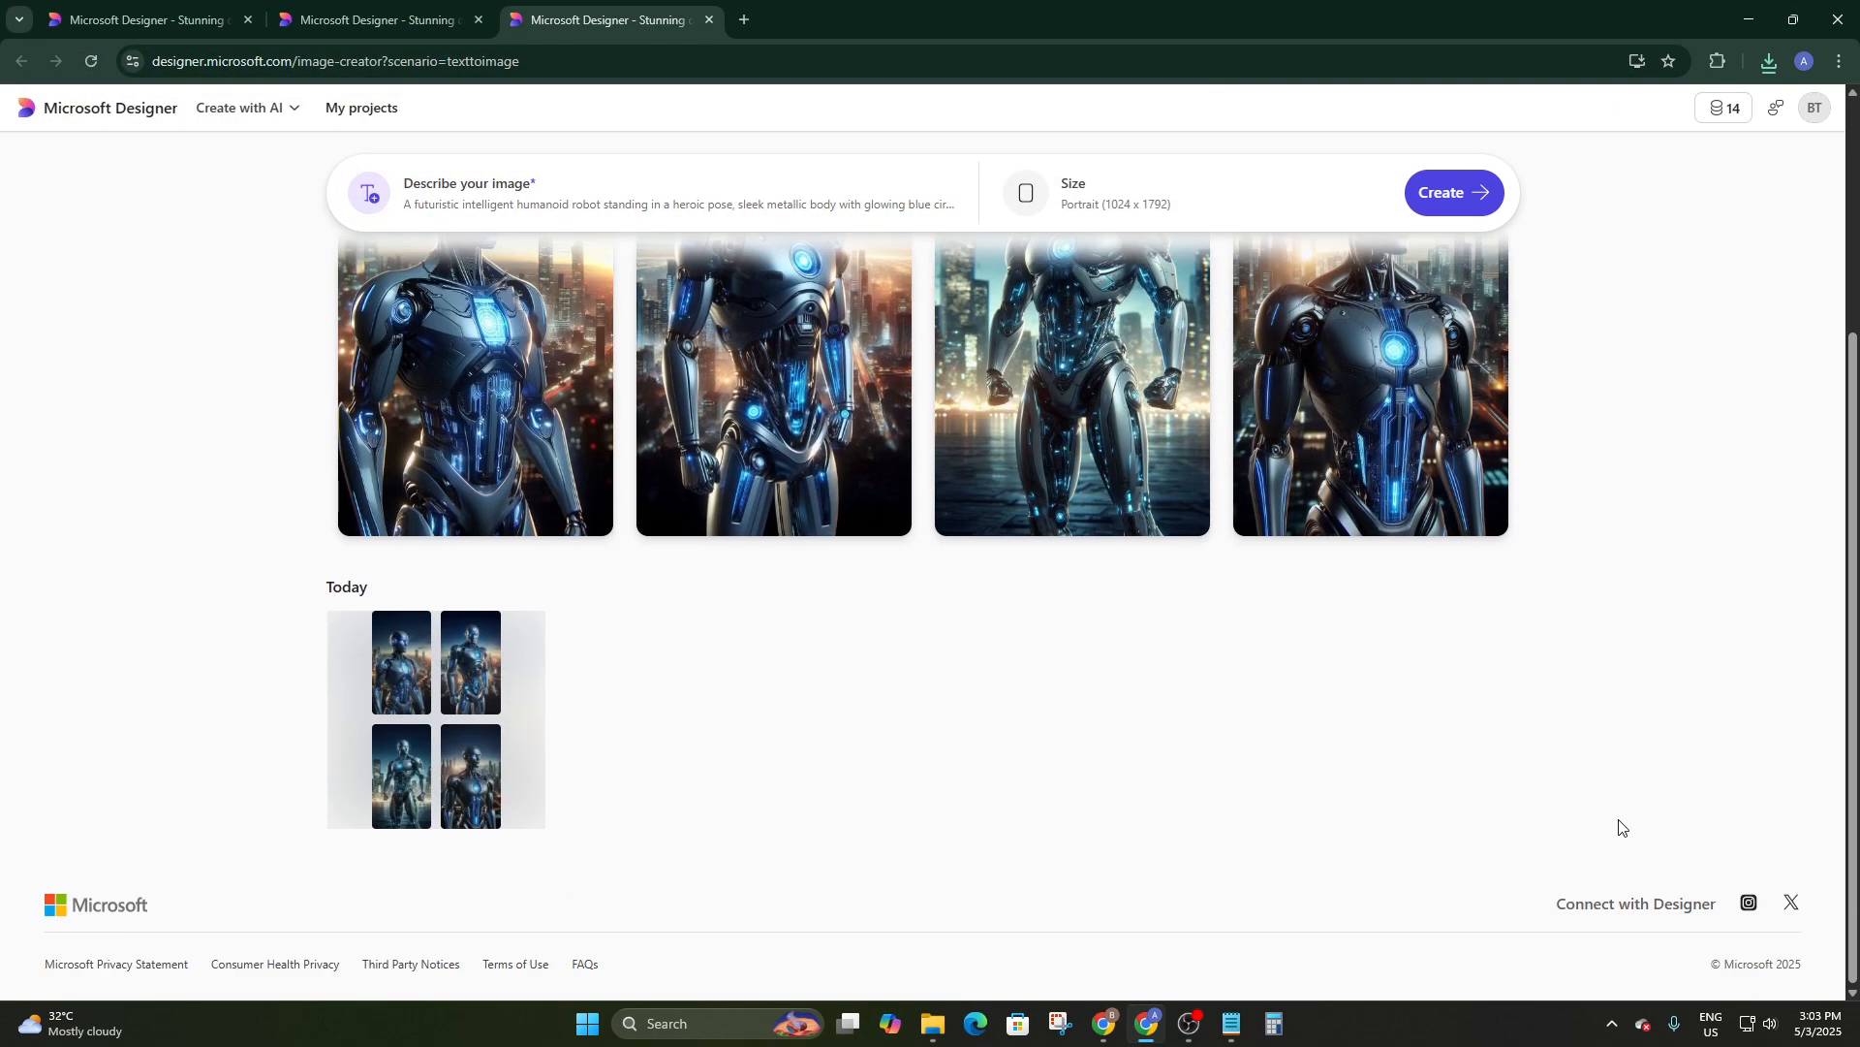
pyautogui.scroll(4, 1620, 826)
# Place the uploaded businessman photo on the blank canvas and enlarge it to fill the whole square
pyautogui.click(378, 21)
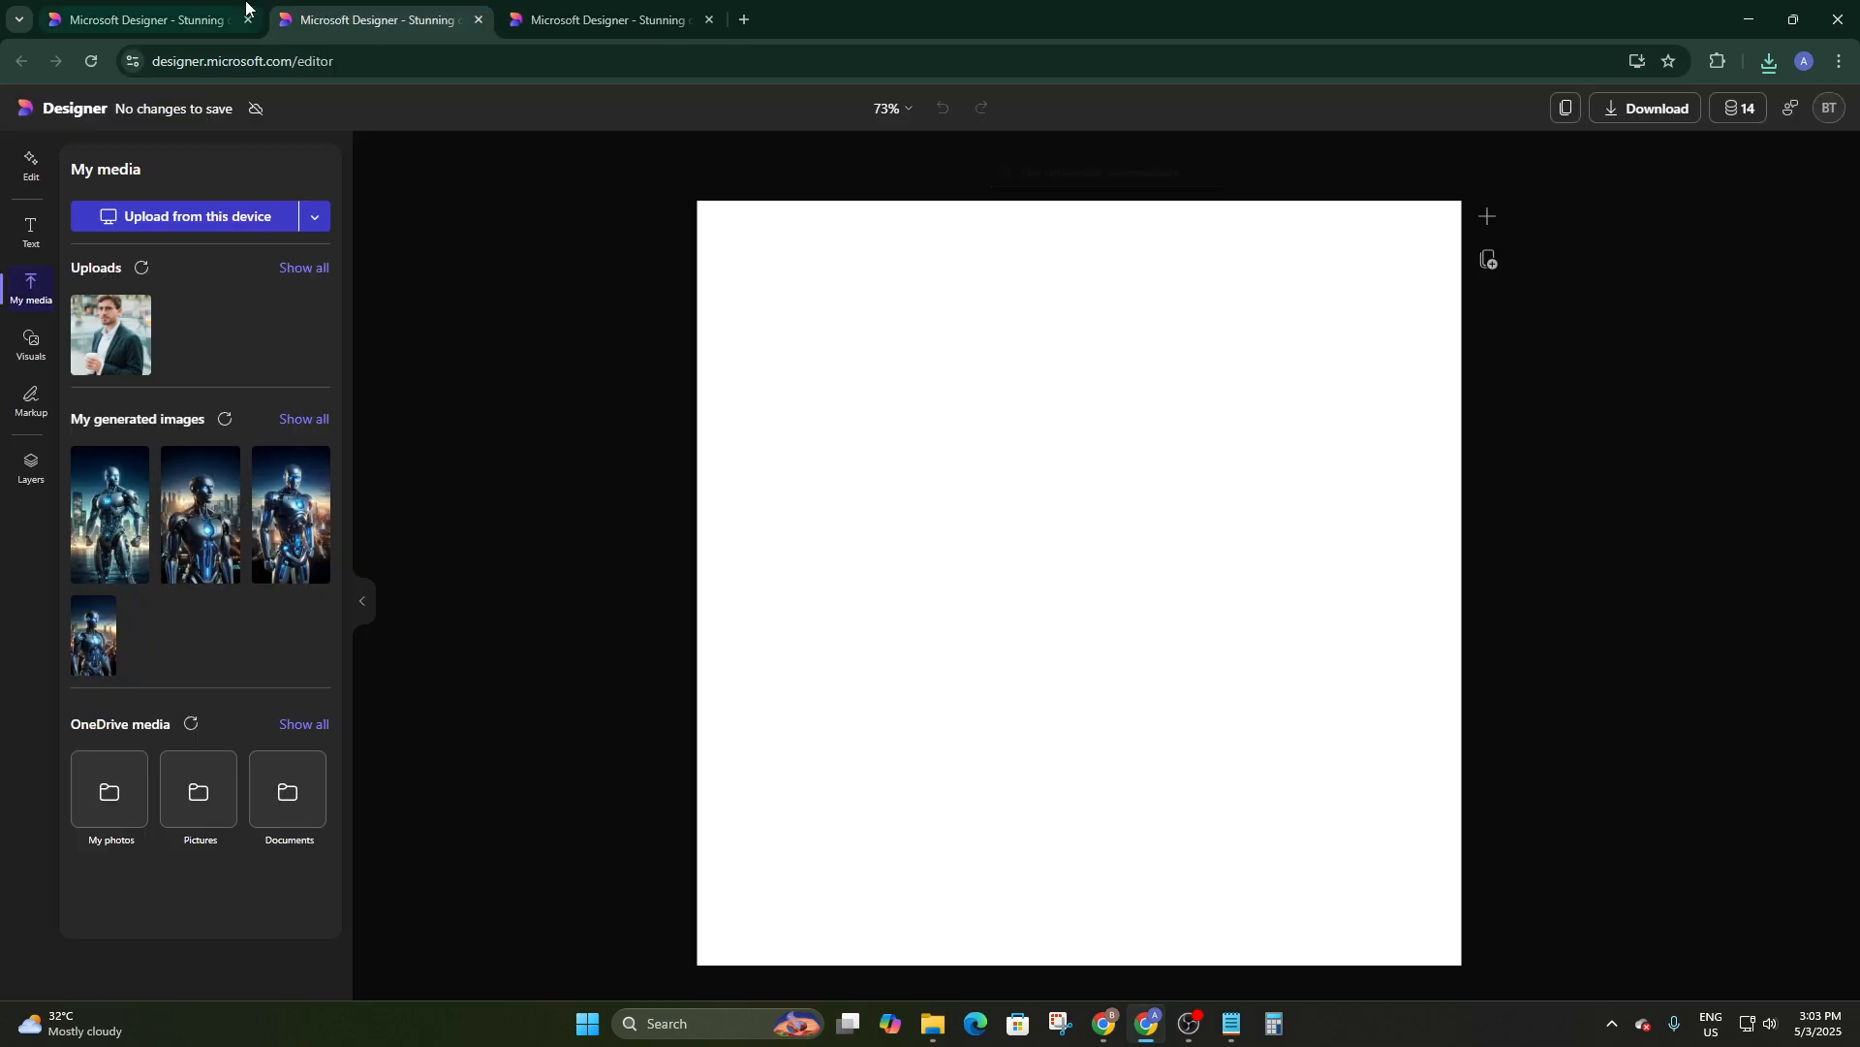
pyautogui.click(121, 341)
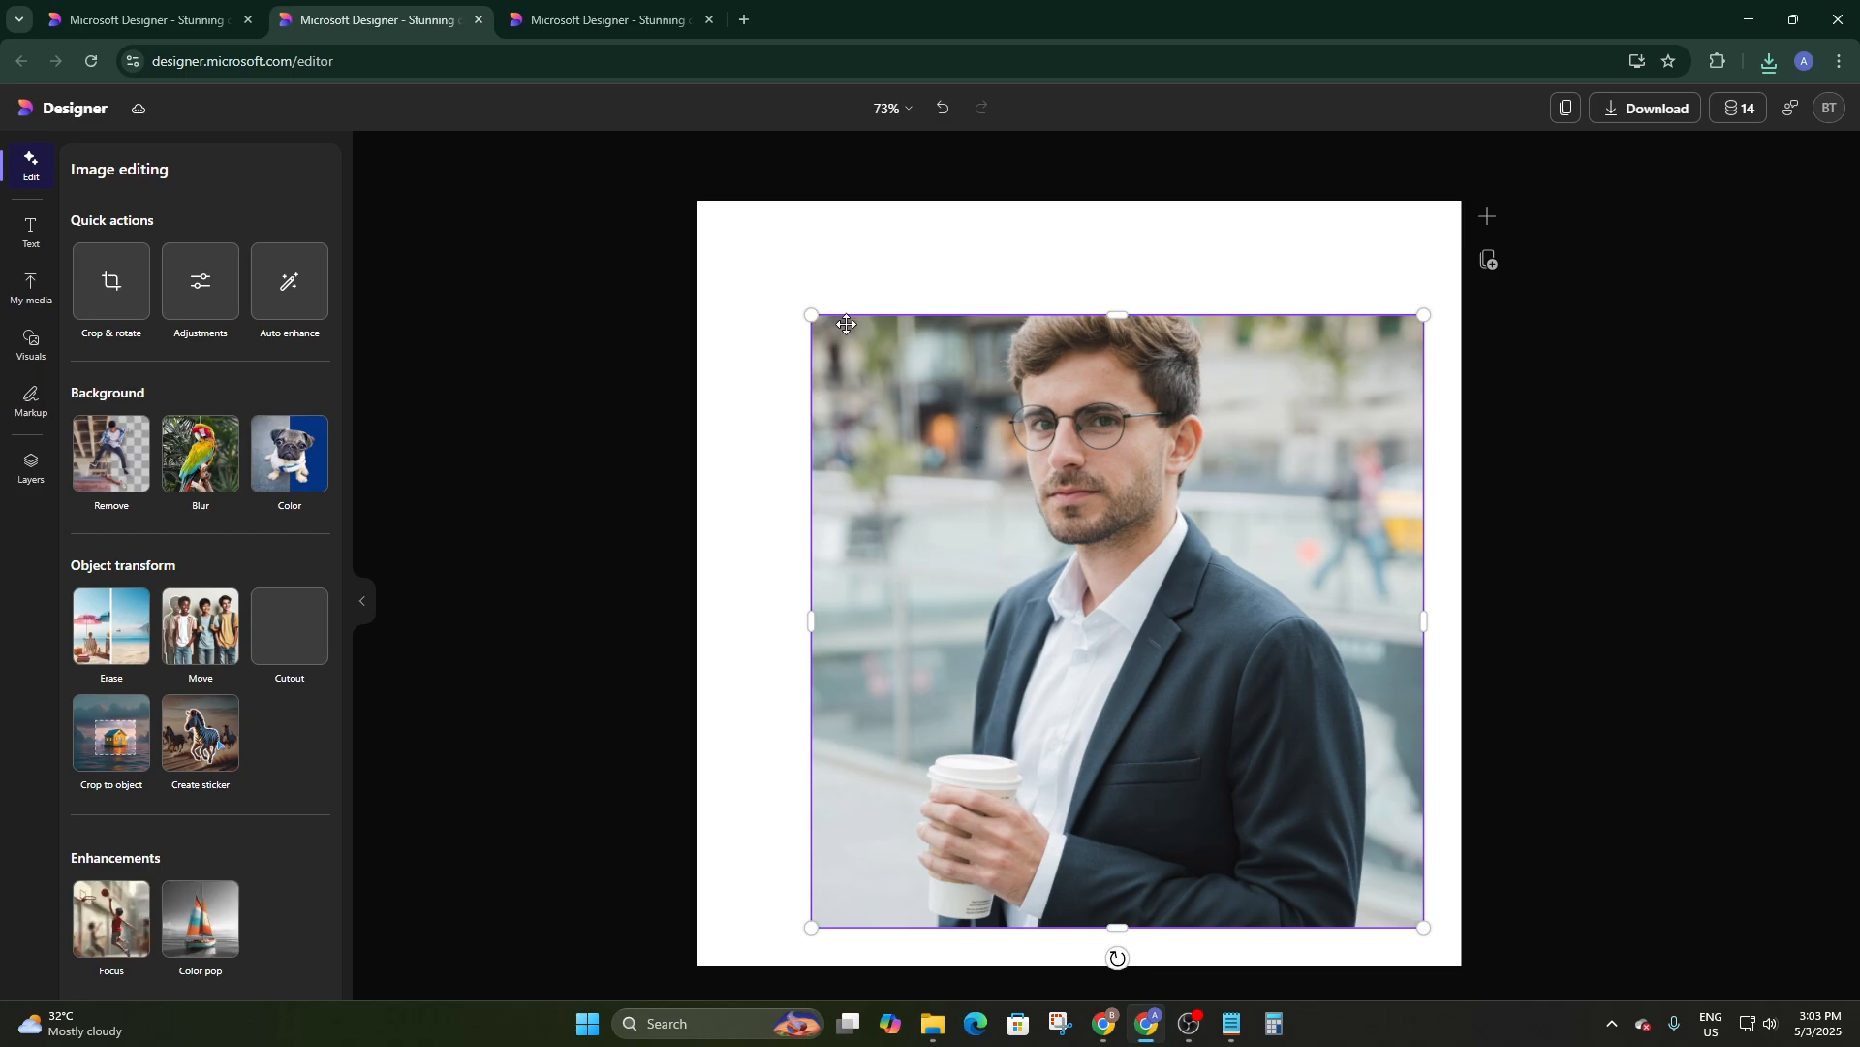
pyautogui.moveTo(812, 316); pyautogui.dragTo(697, 201)
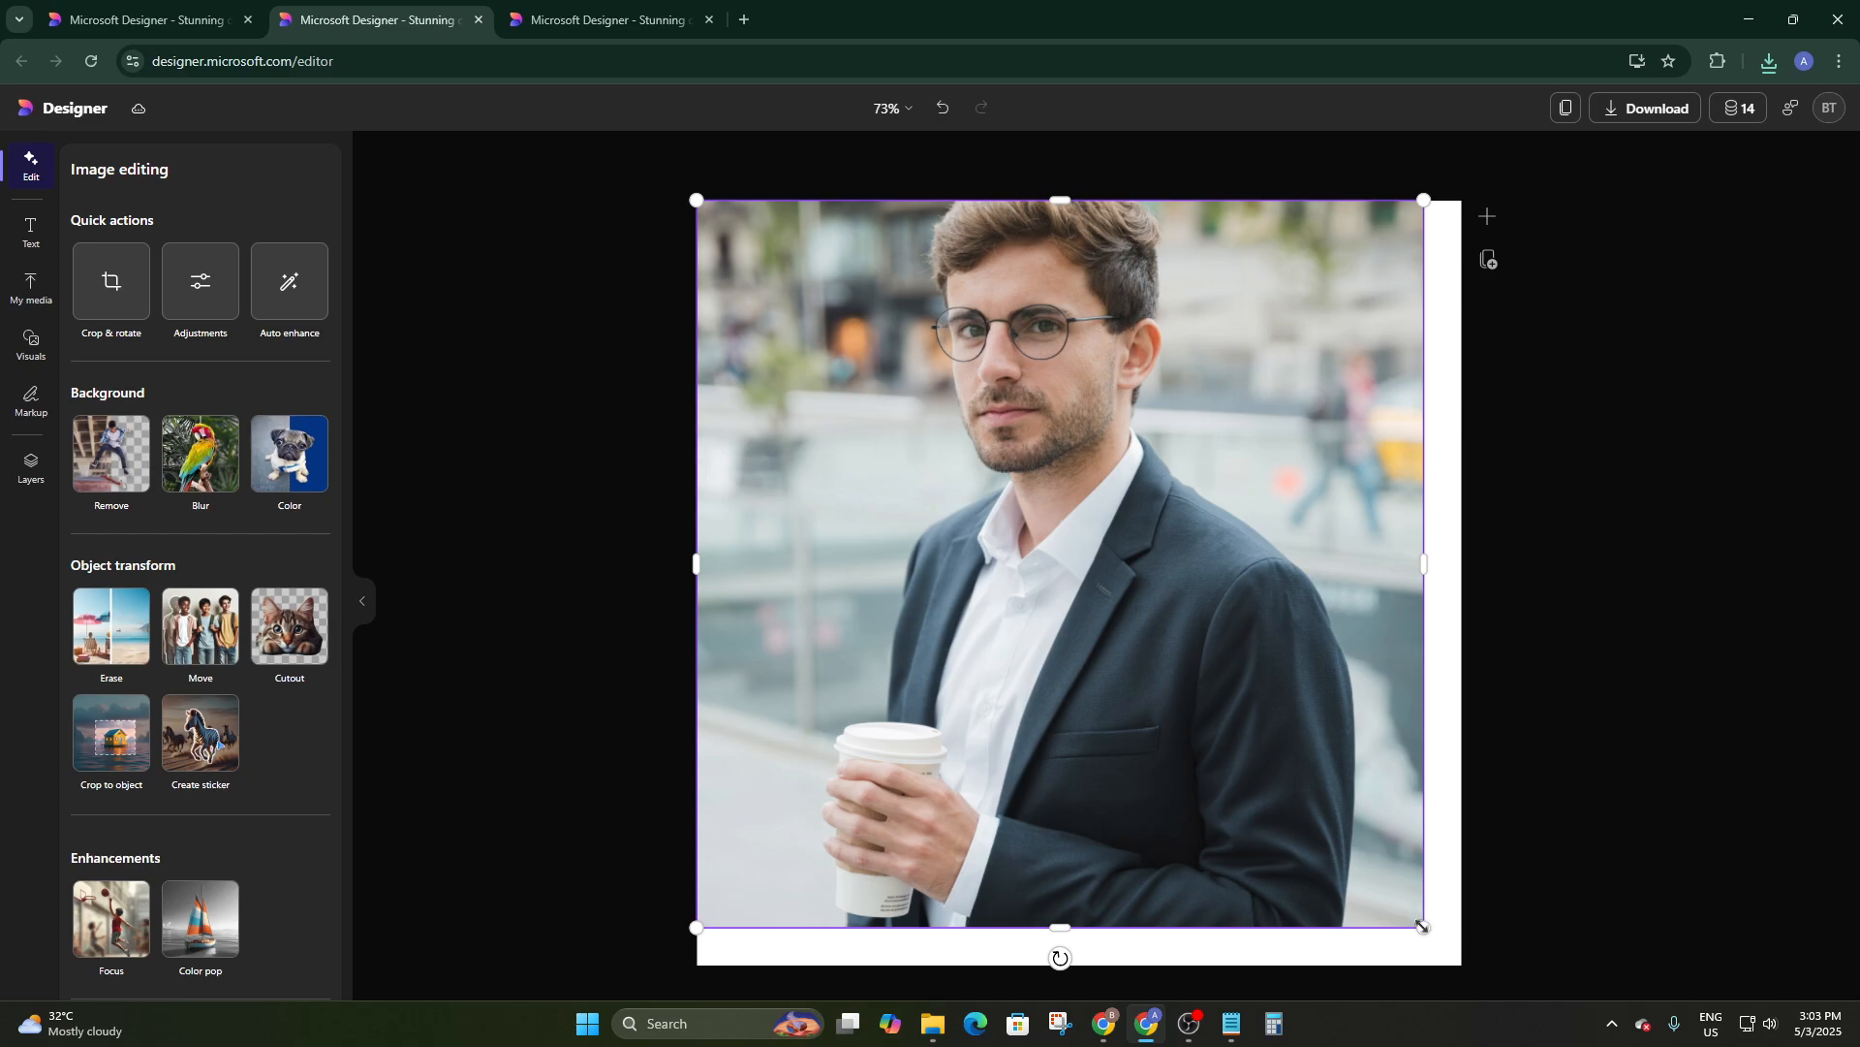
pyautogui.moveTo(1423, 927); pyautogui.dragTo(1461, 962)
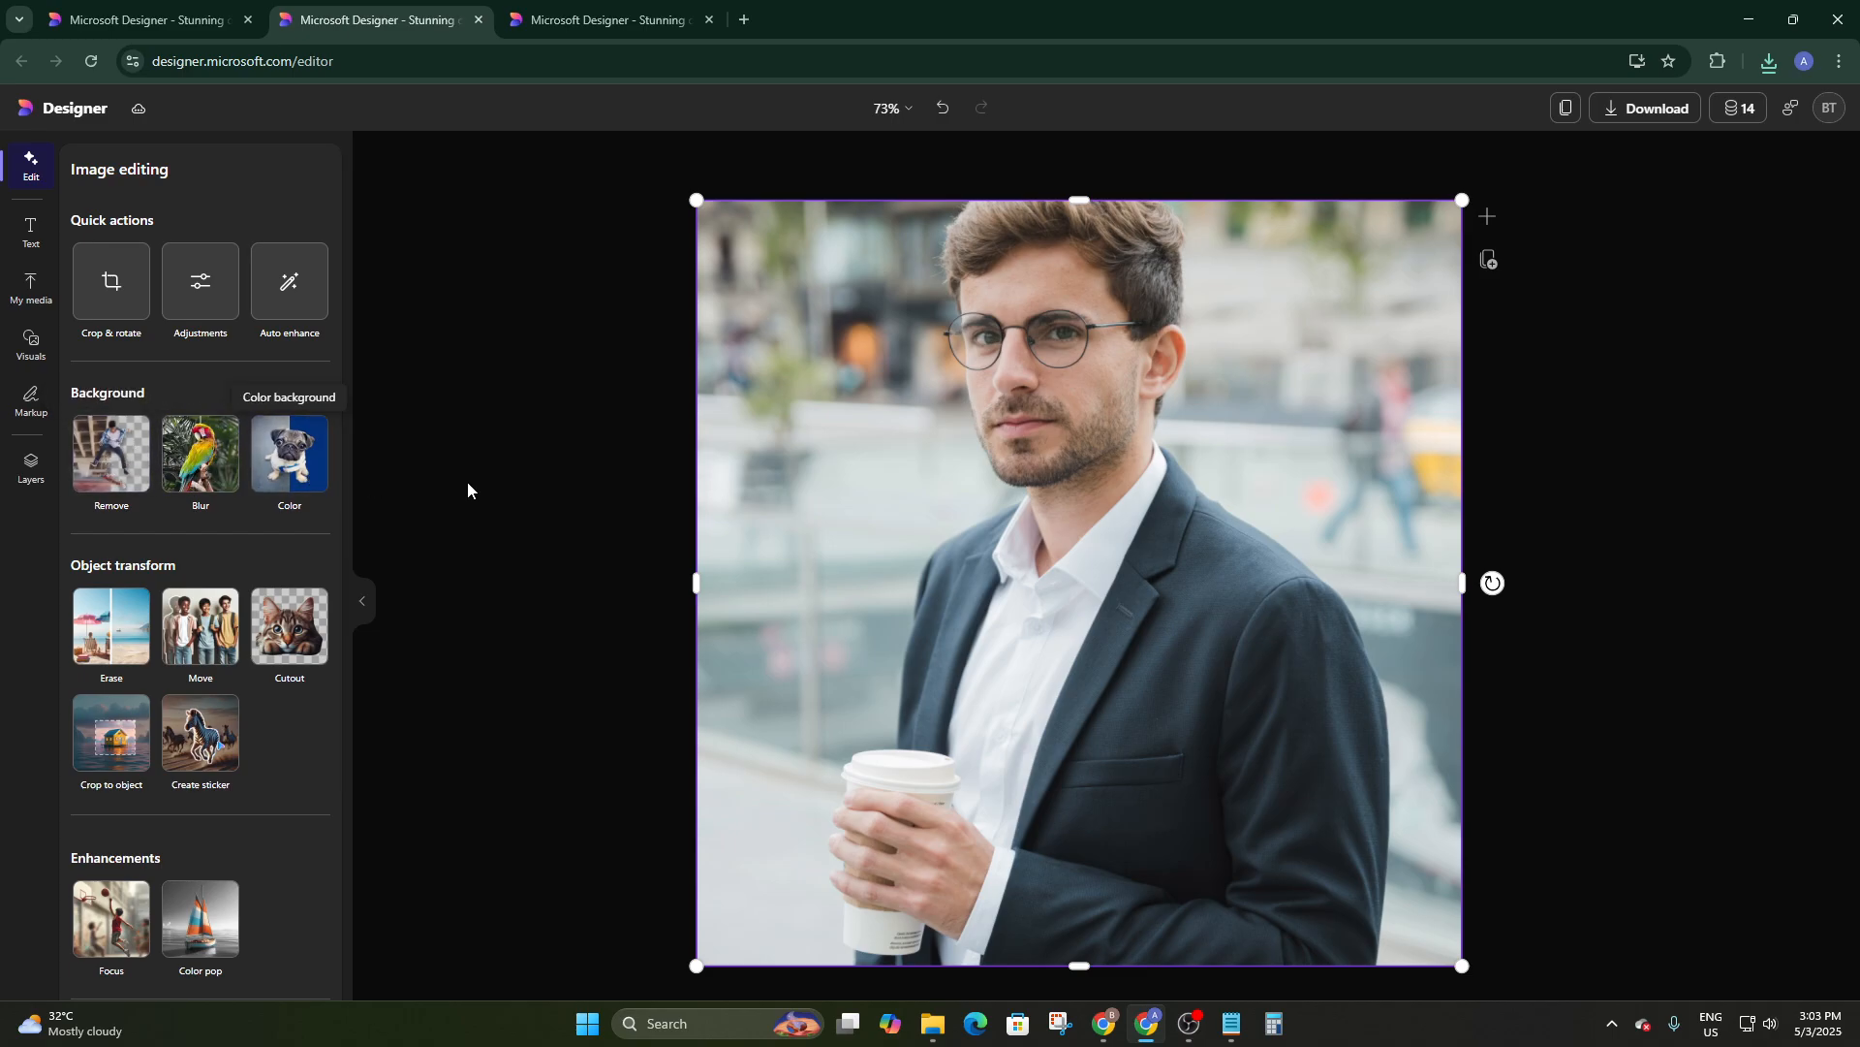
# Try to remove the background from the businessman photo and glance at the home page's Edit with AI tools meanwhile
pyautogui.click(136, 452)
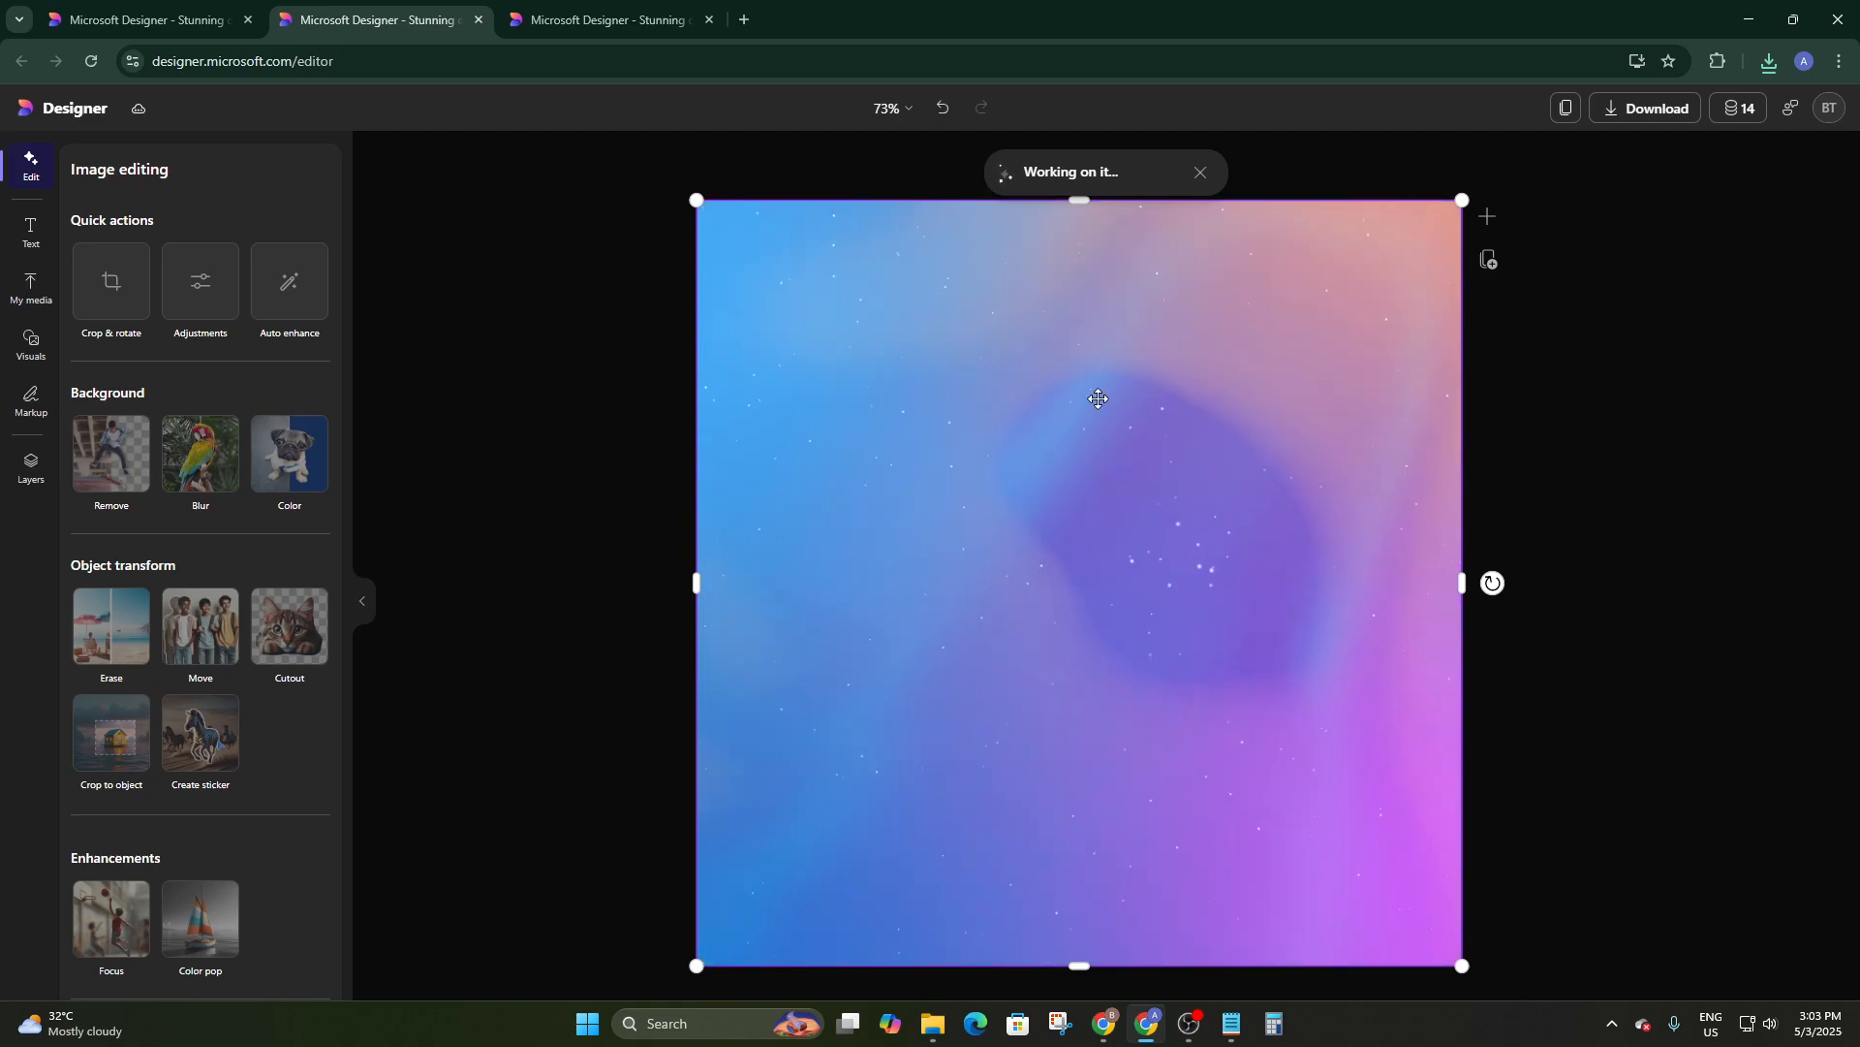
pyautogui.click(113, 8)
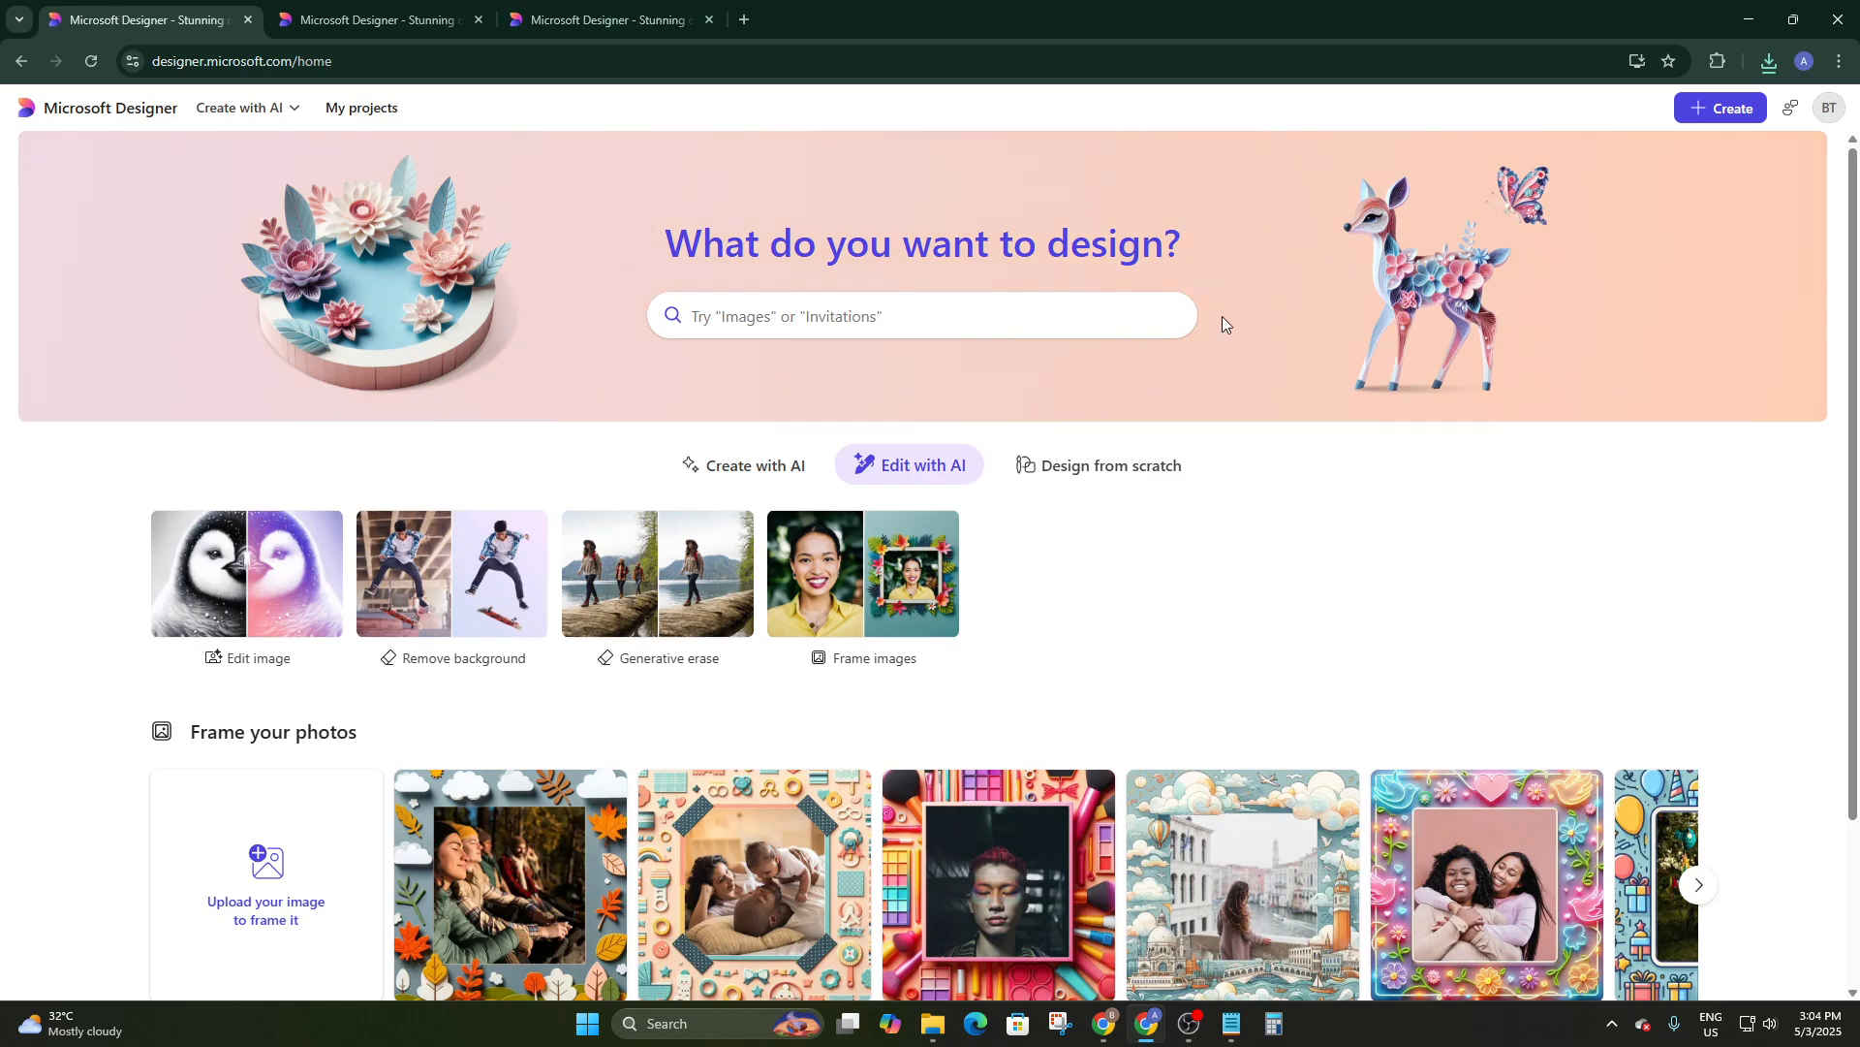
pyautogui.scroll(-3, 1295, 590)
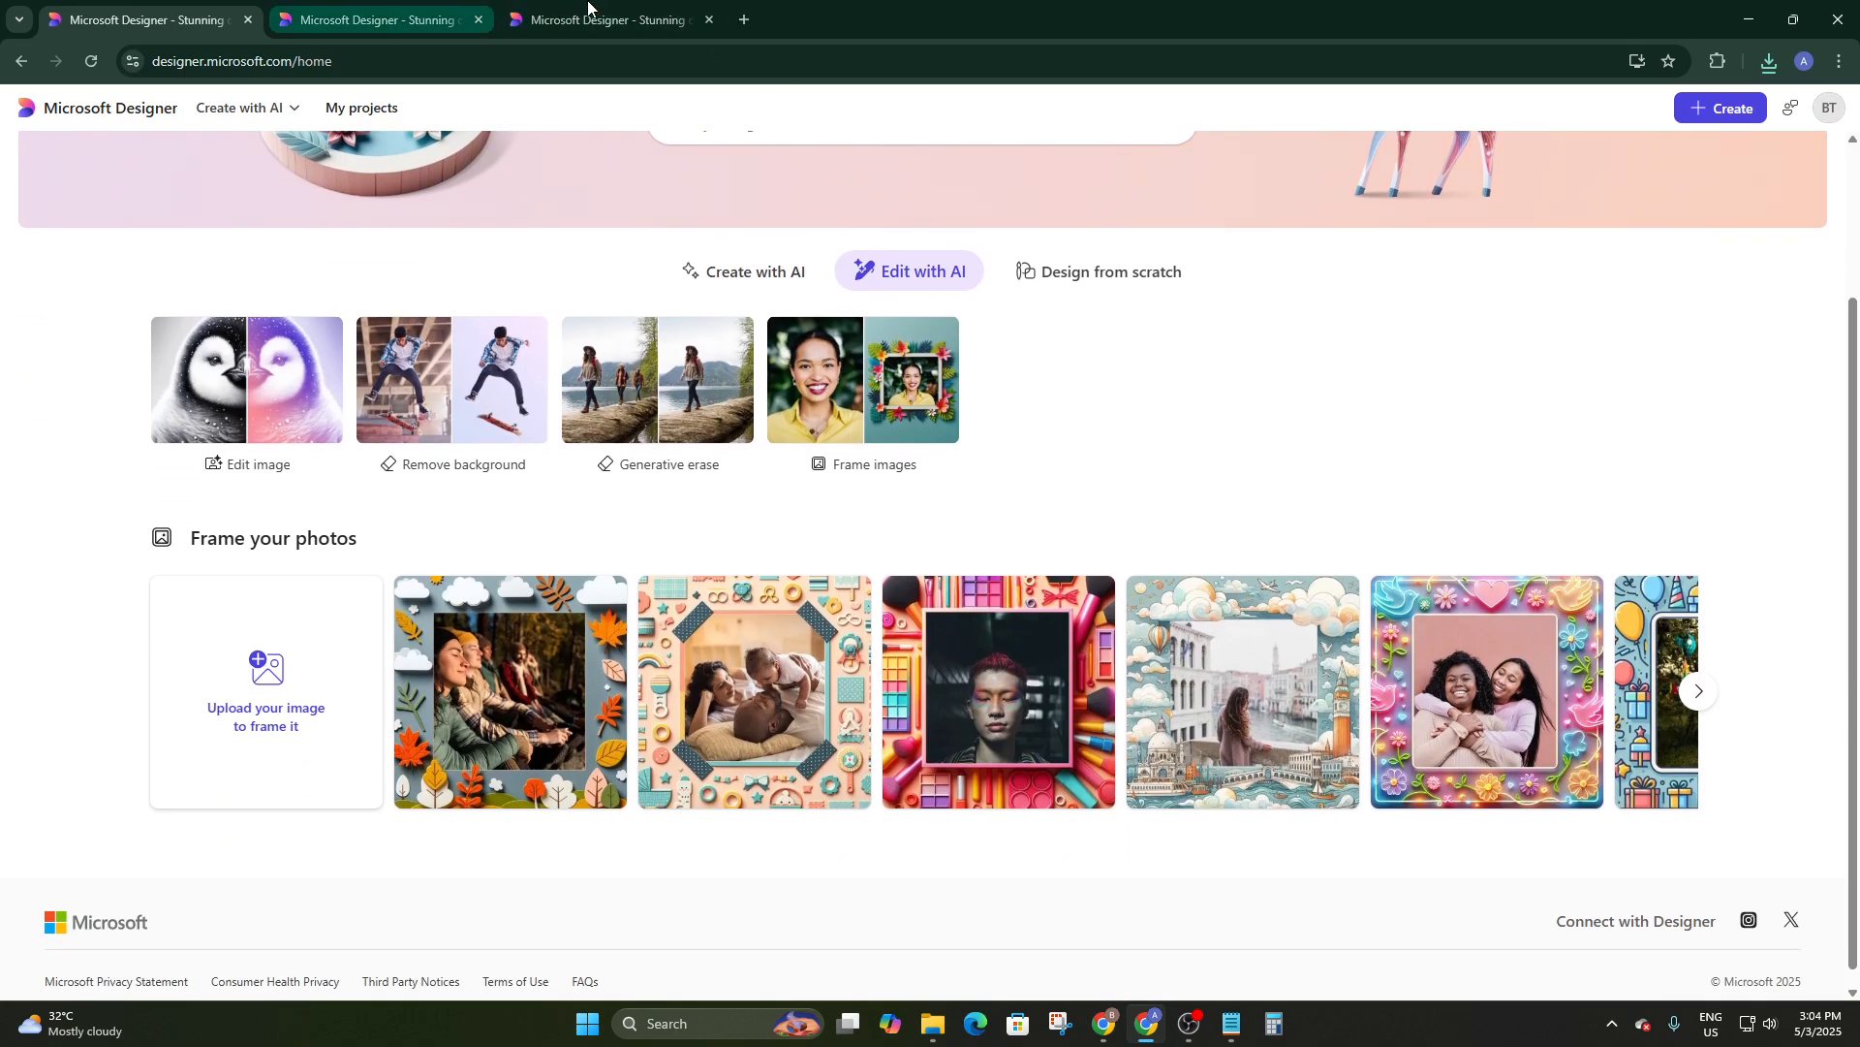
pyautogui.click(351, 8)
pyautogui.click(351, 7)
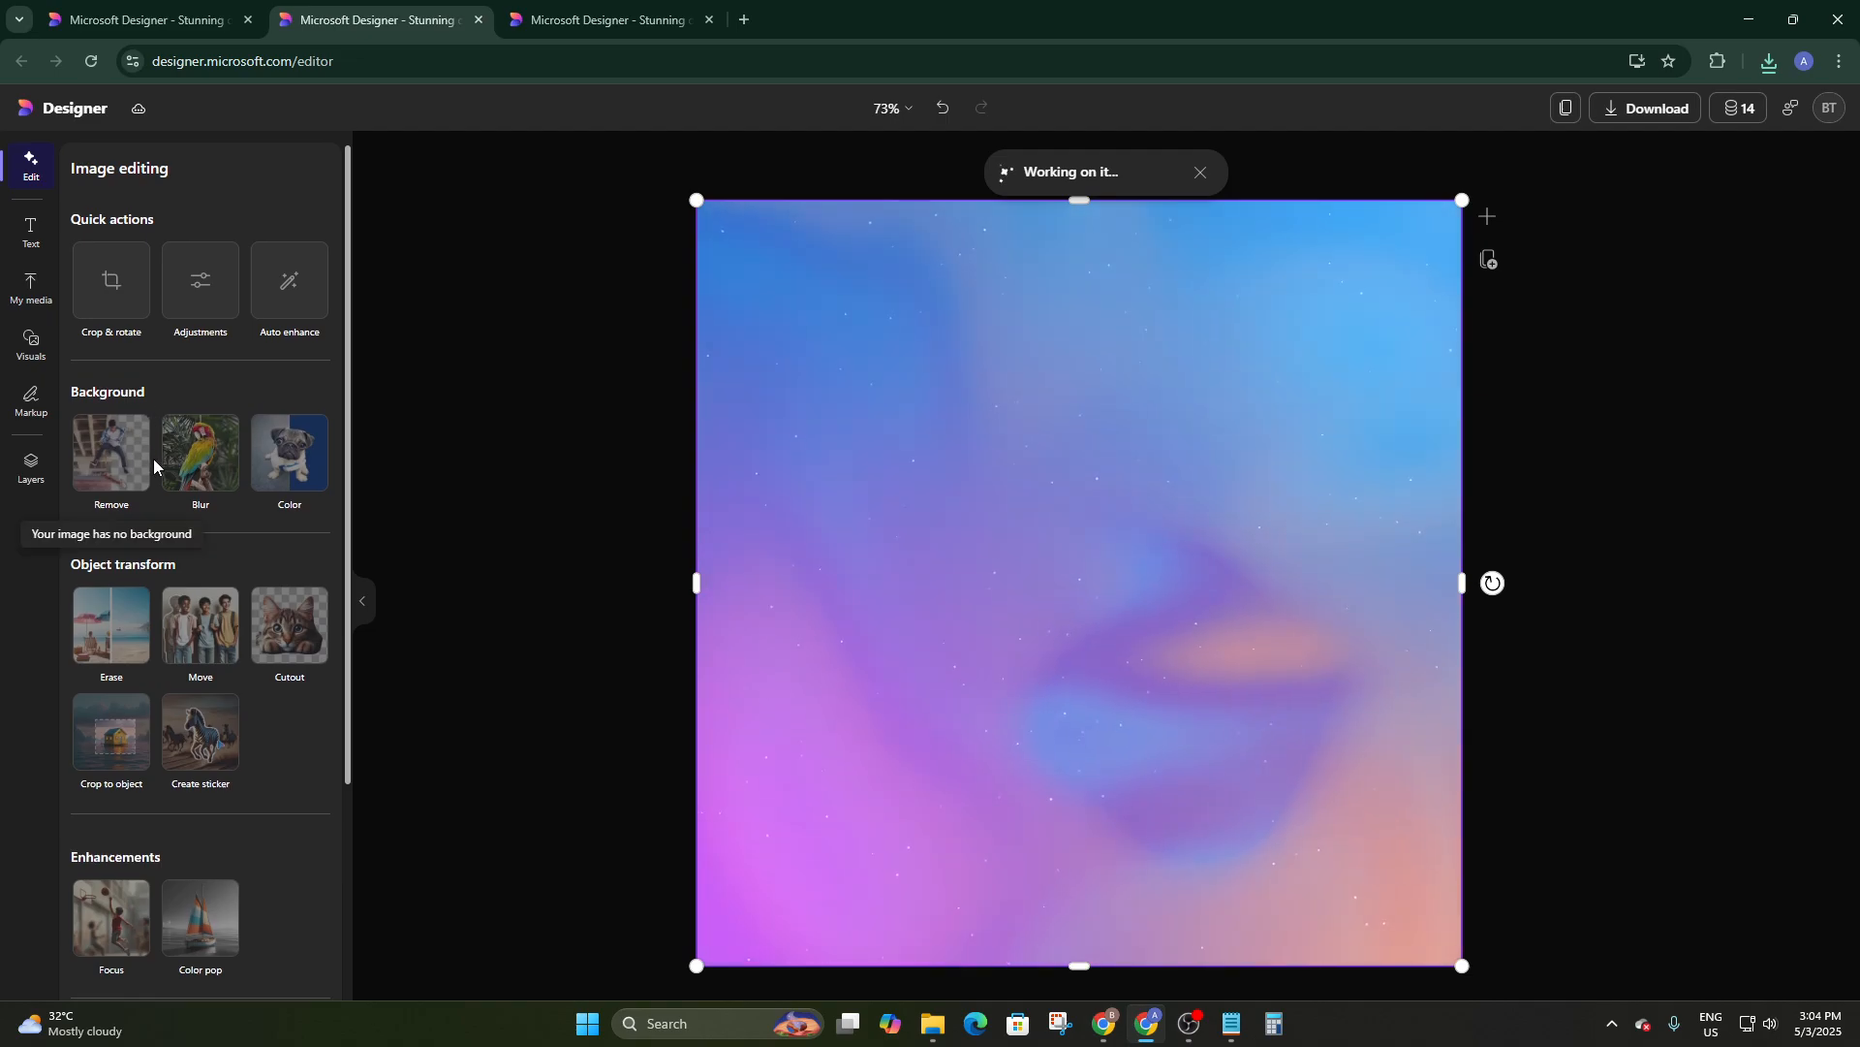
# Examine the background, object transform, enhancement and filter tools for the image, plus the text, media and visuals options
pyautogui.scroll(-3, 194, 387)
pyautogui.scroll(3, 236, 306)
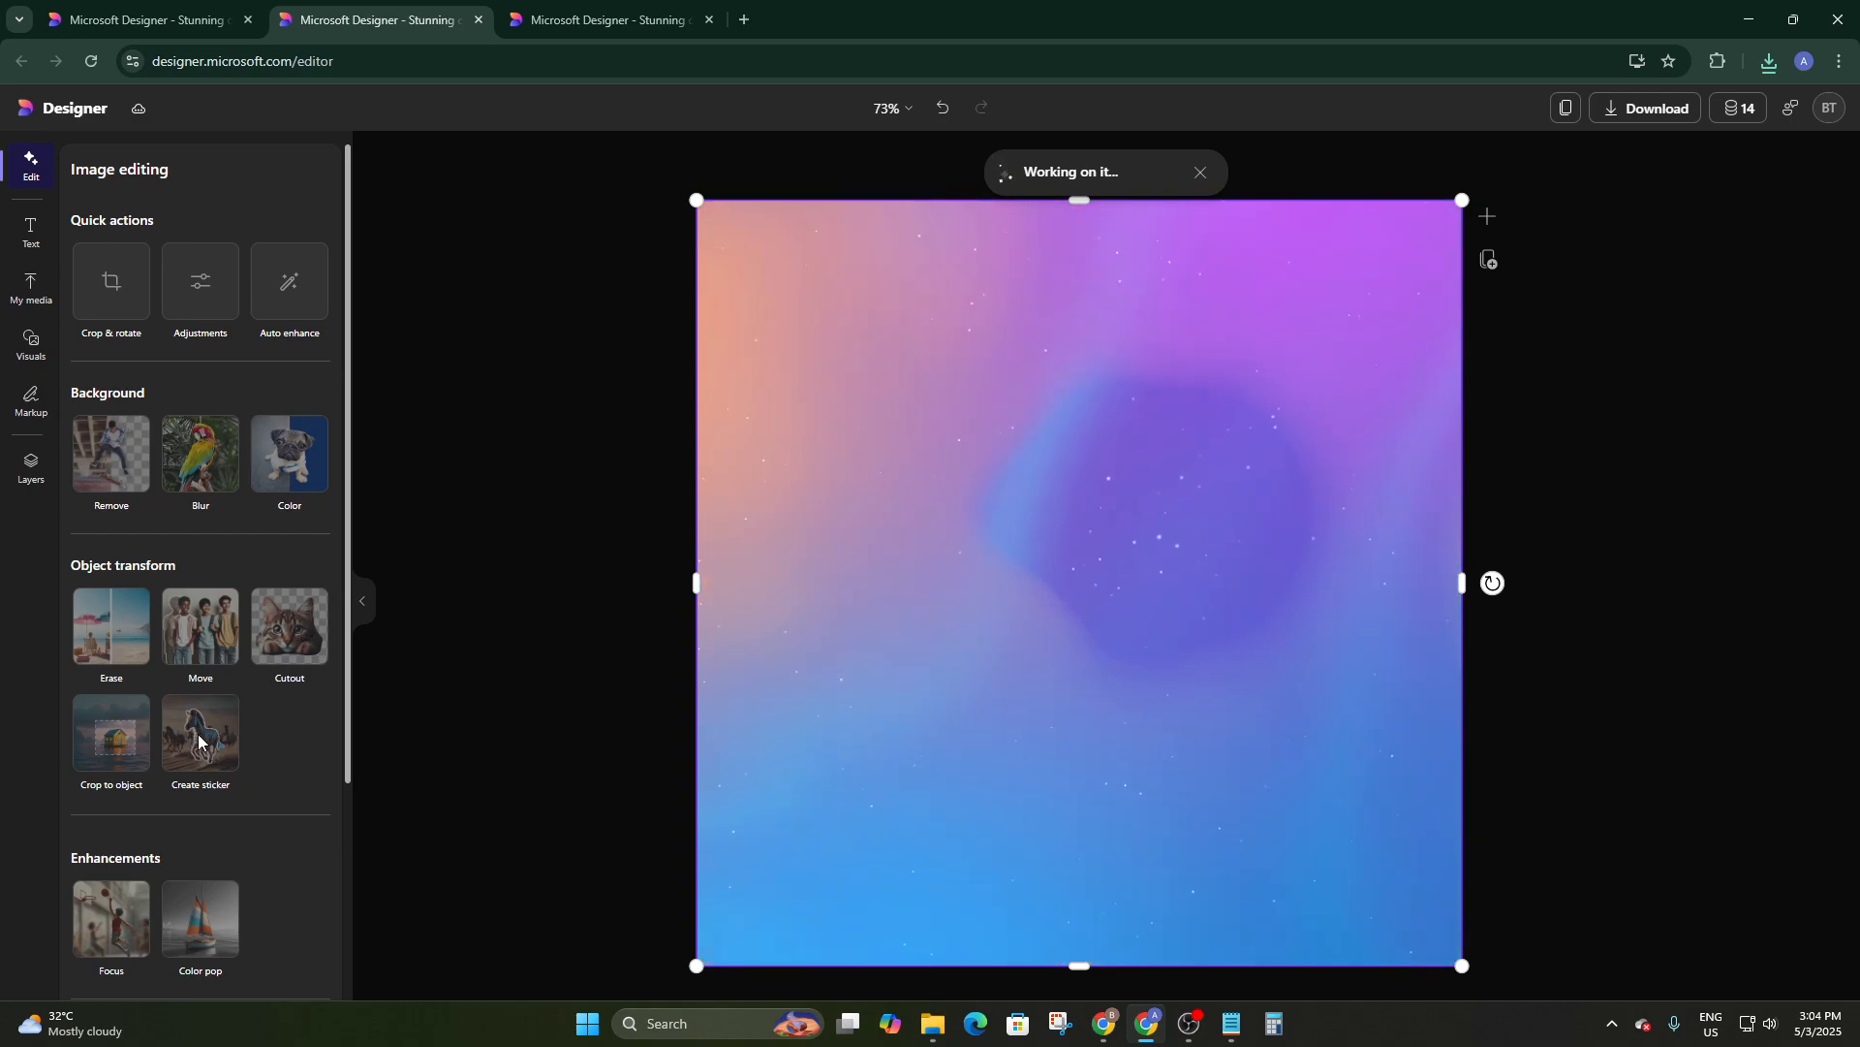
pyautogui.scroll(-3, 232, 731)
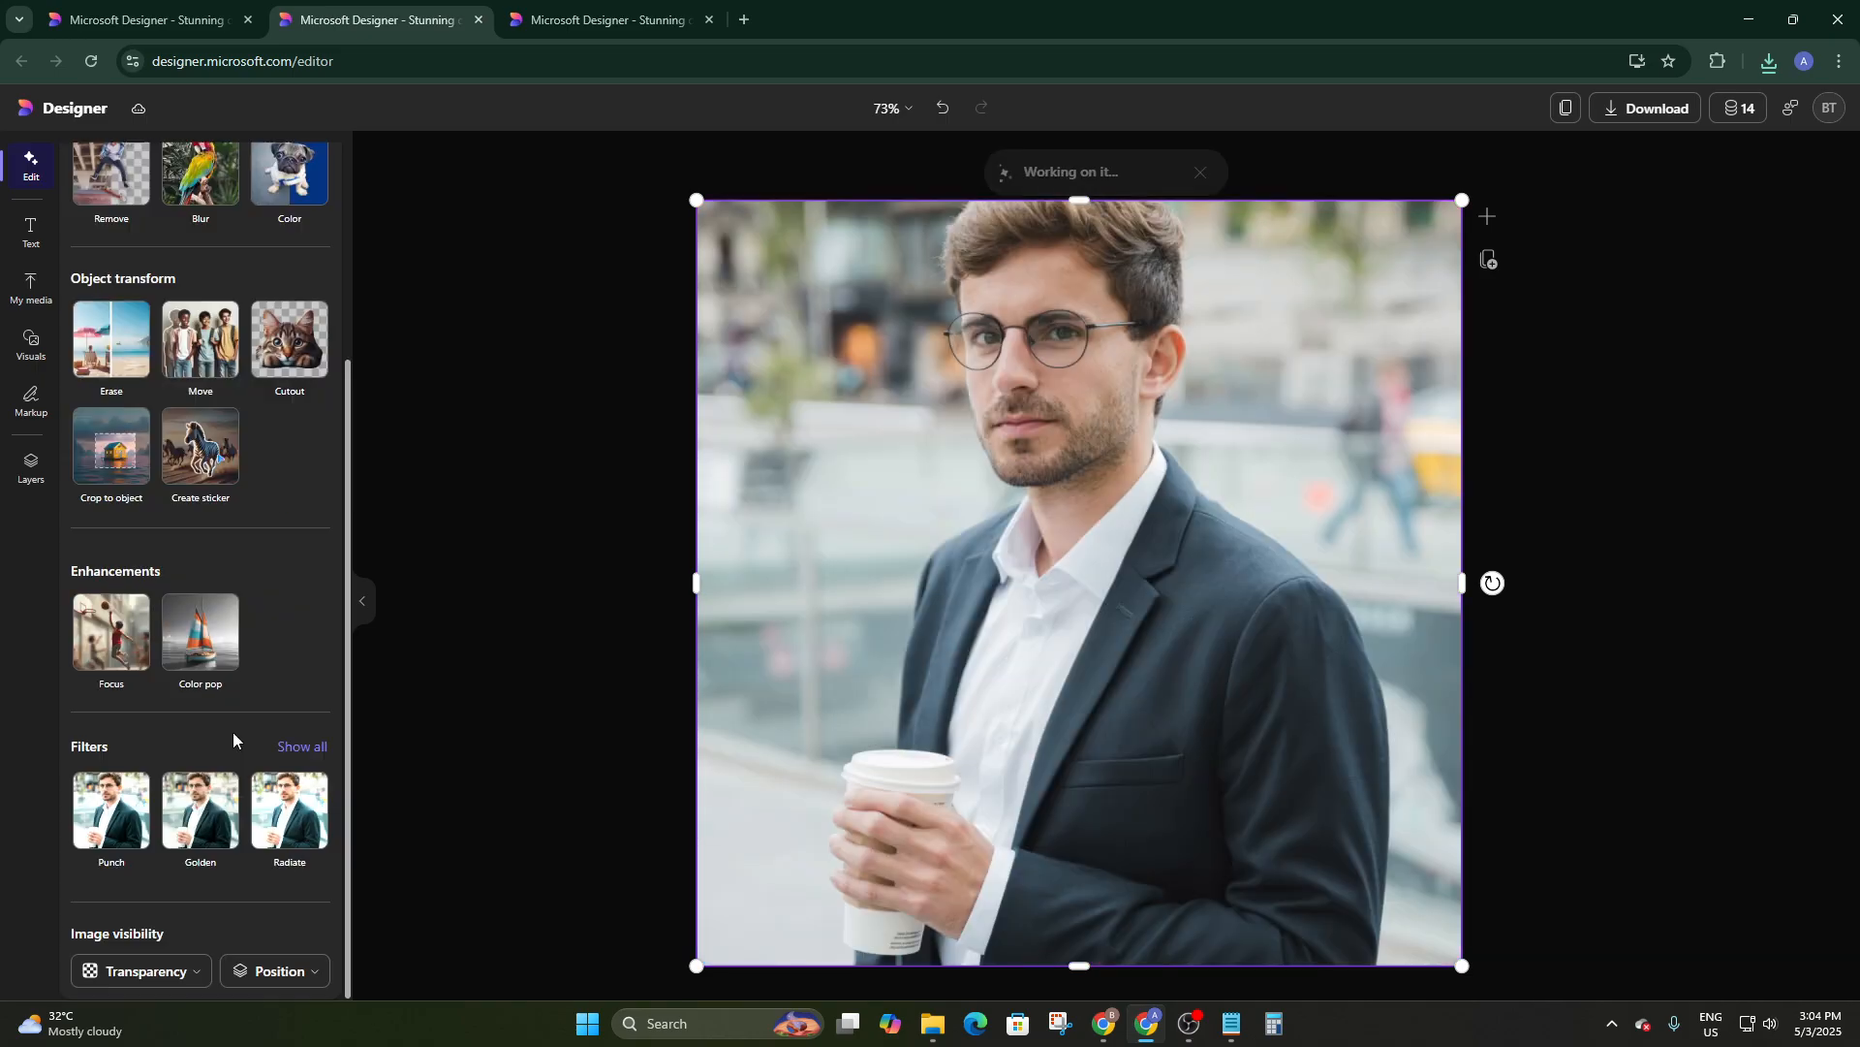
pyautogui.scroll(3, 129, 625)
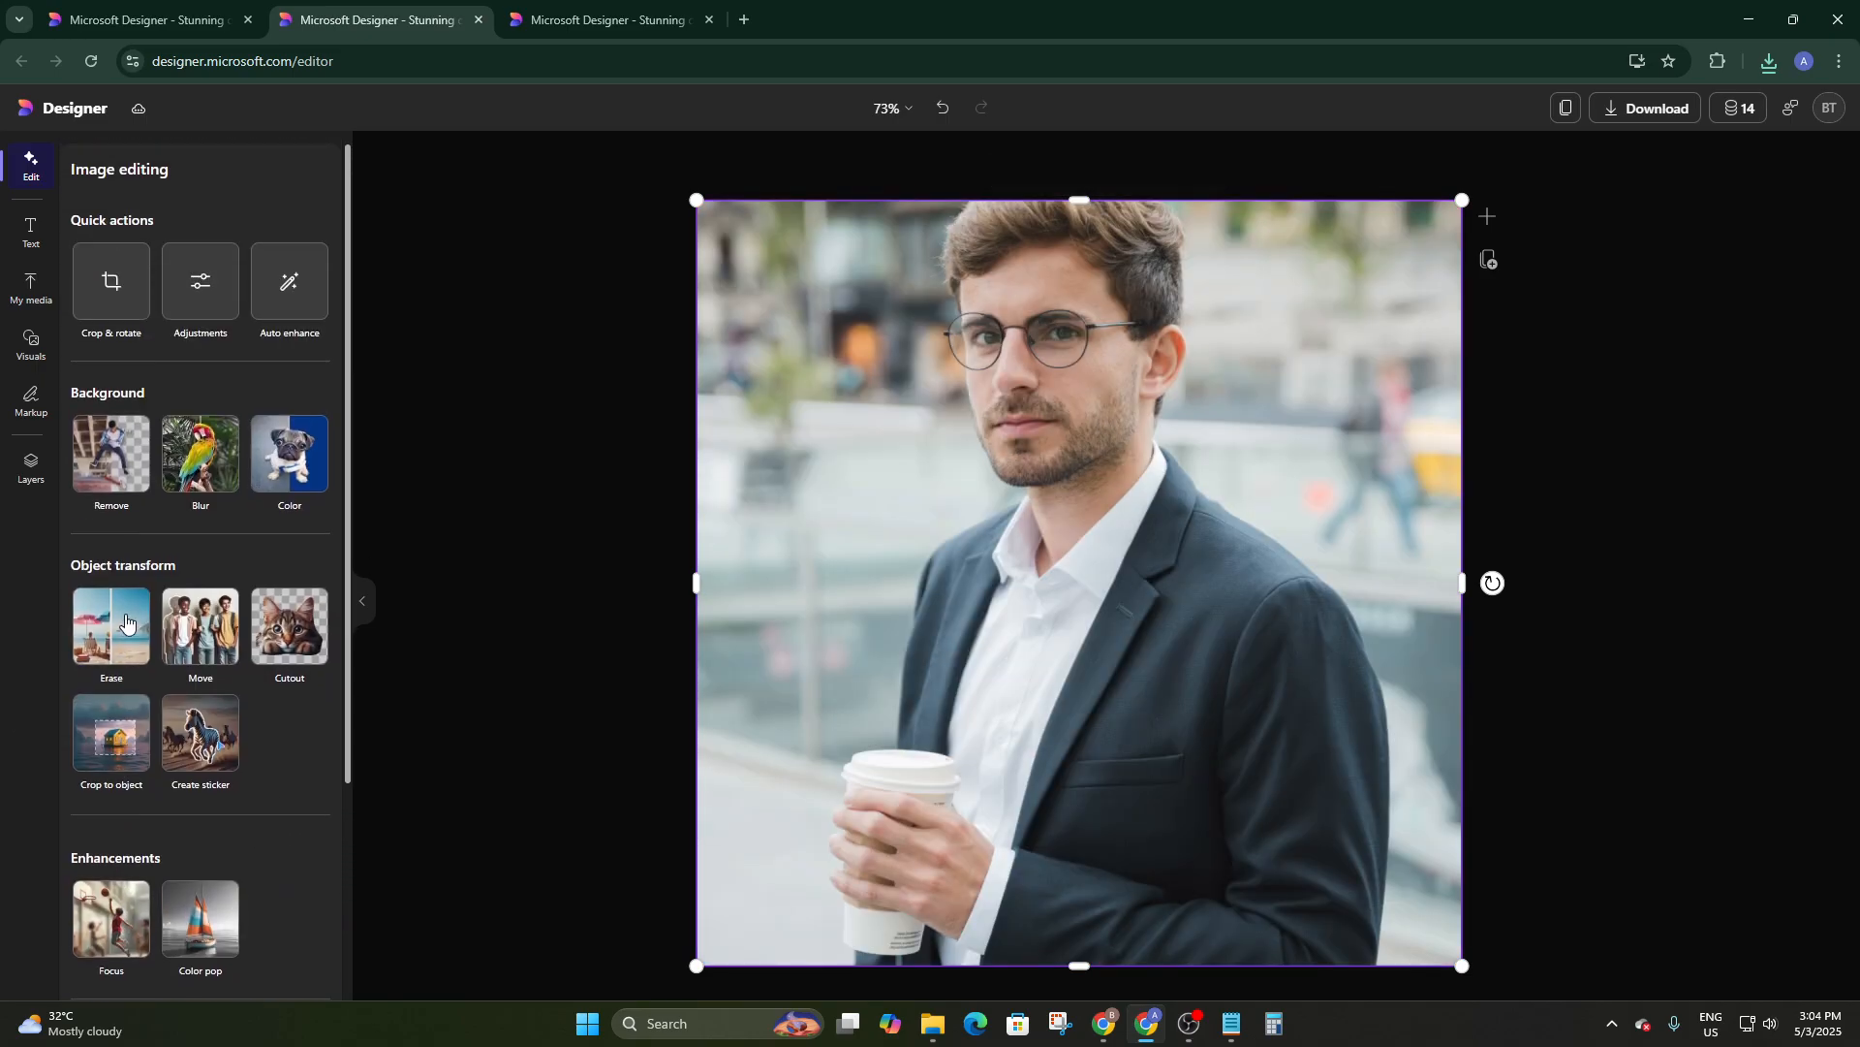
pyautogui.scroll(-3, 229, 696)
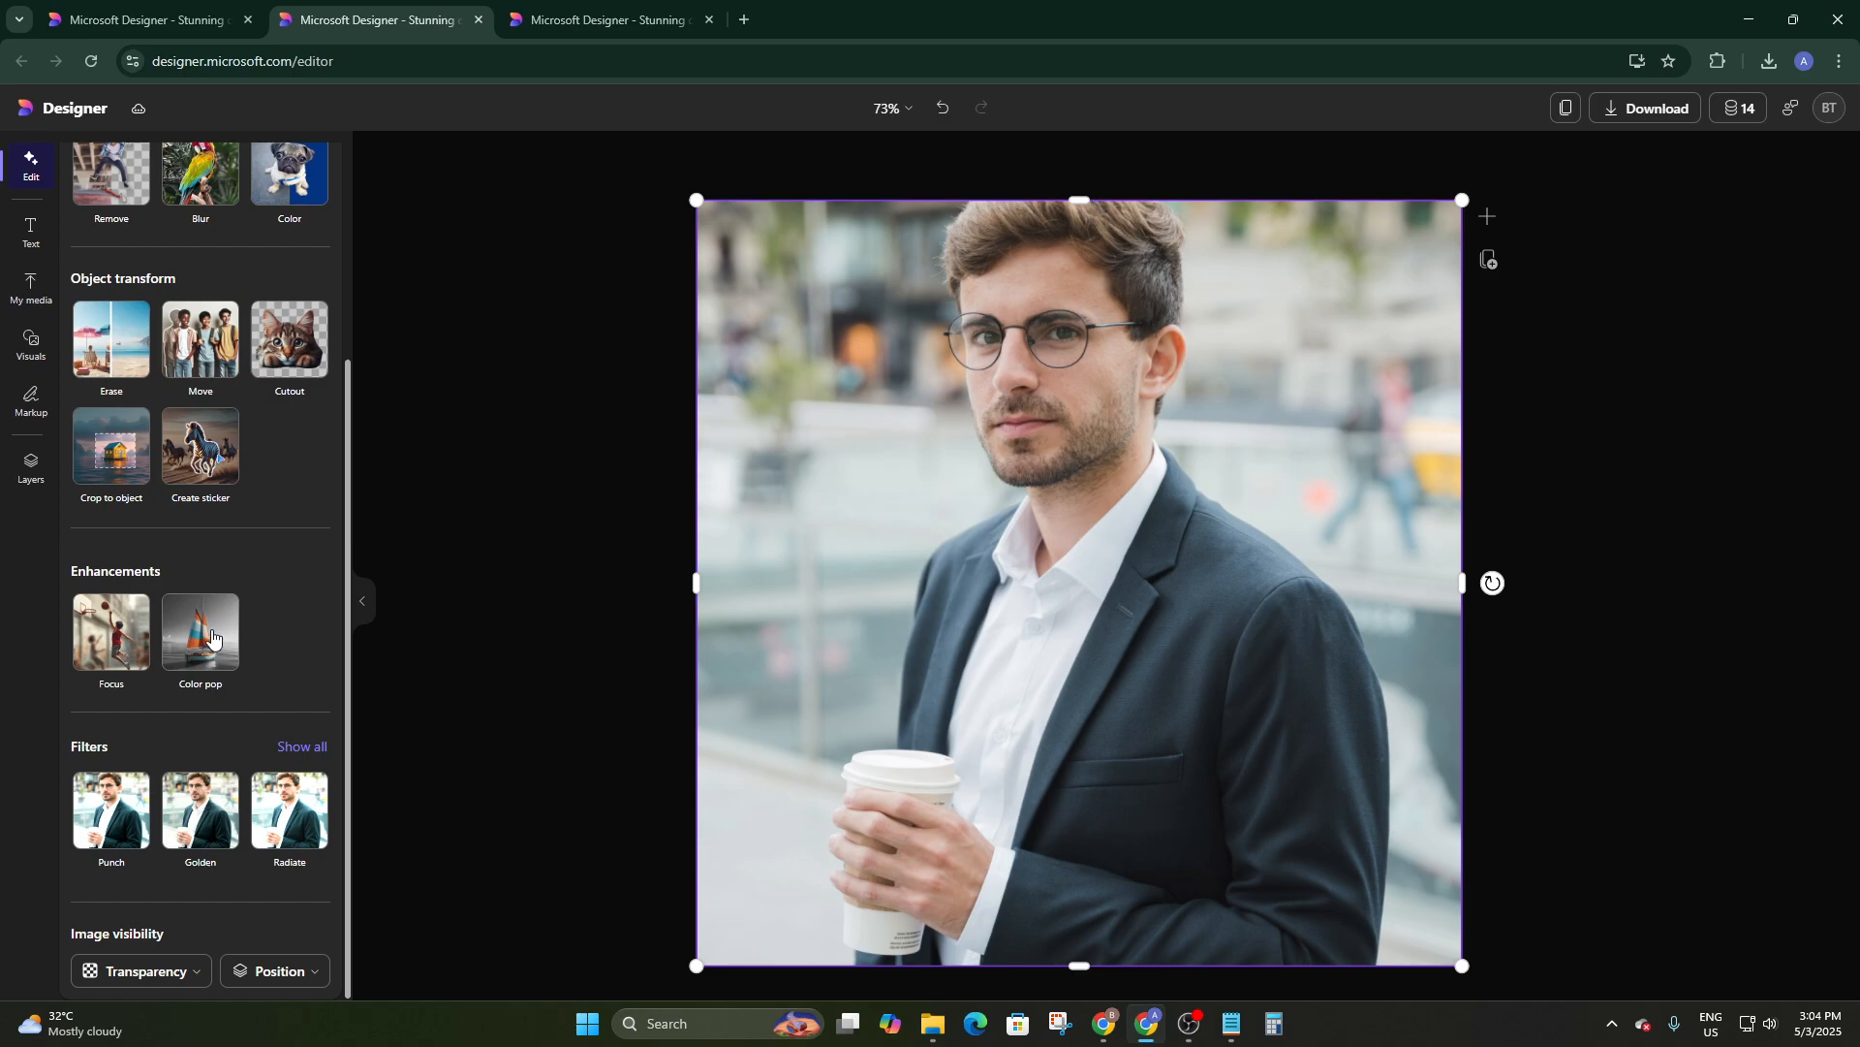
pyautogui.click(40, 236)
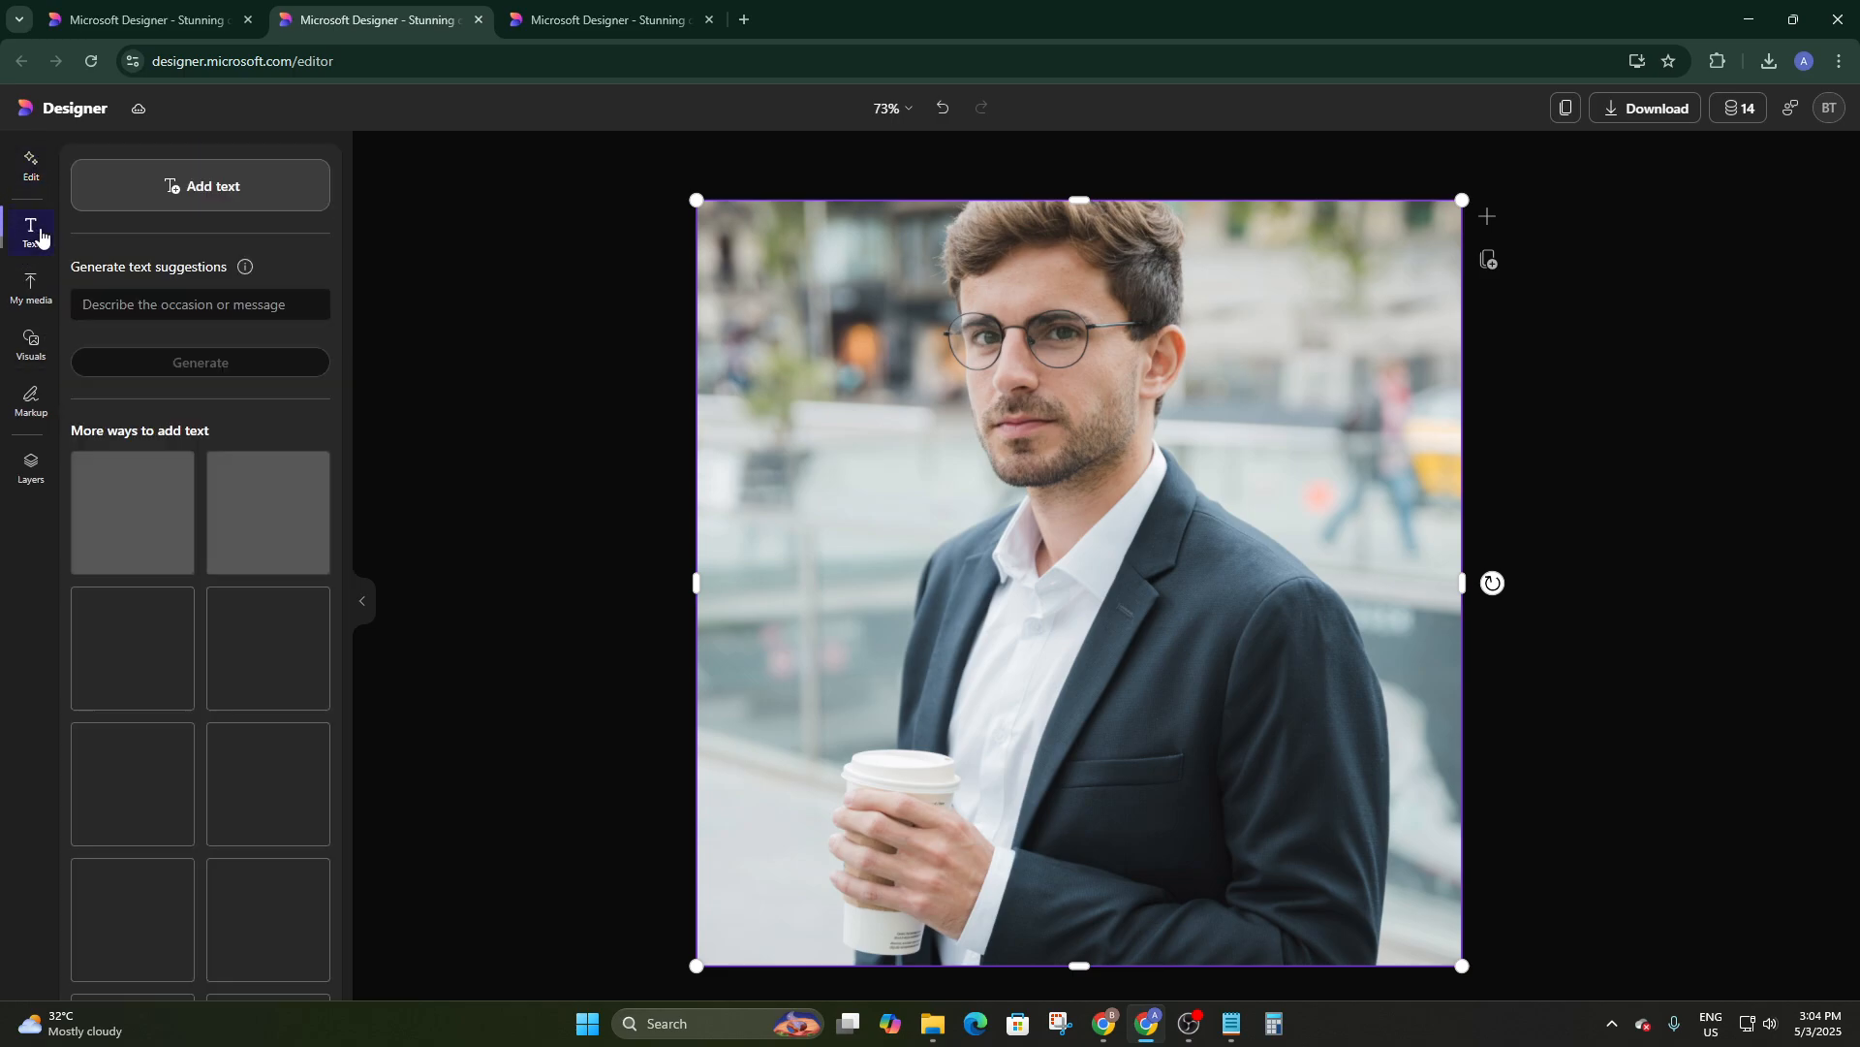
pyautogui.click(32, 296)
pyautogui.click(41, 355)
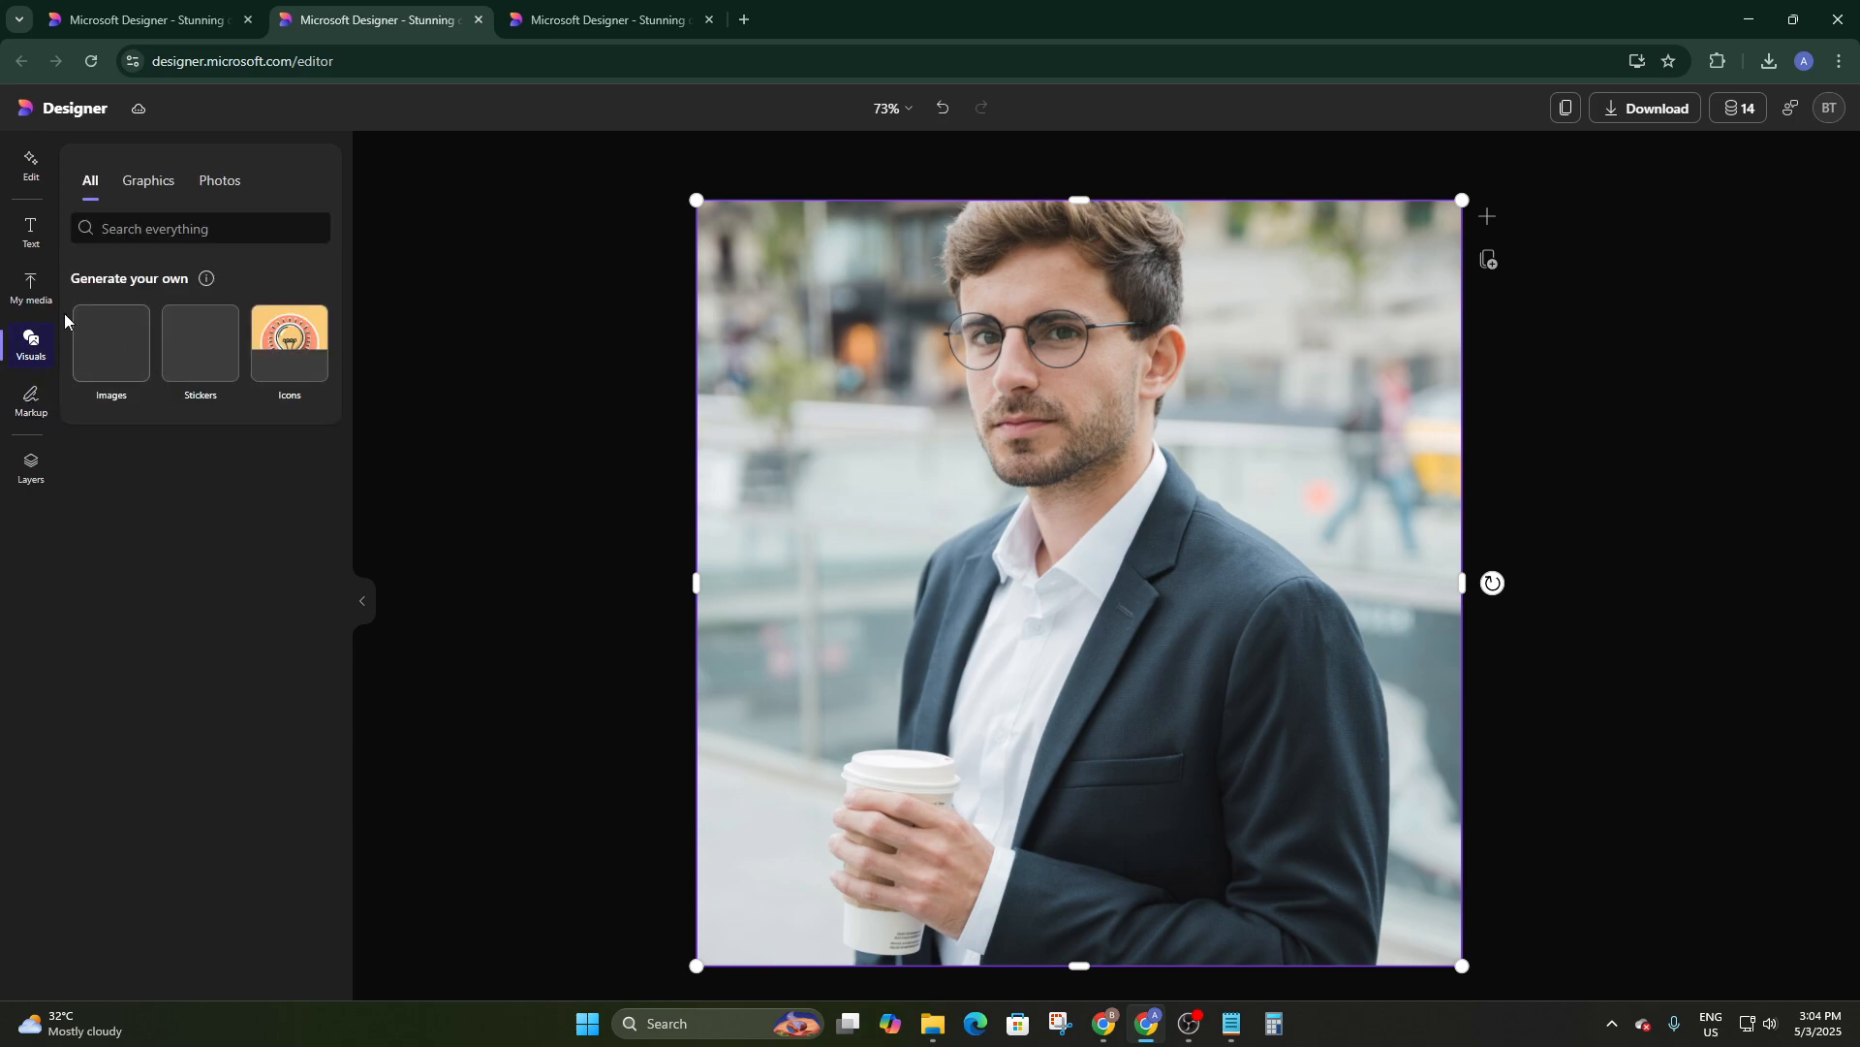
# Draw a blue freehand arrowhead with thickness 6 beside the man's face, pointing toward it
pyautogui.click(44, 406)
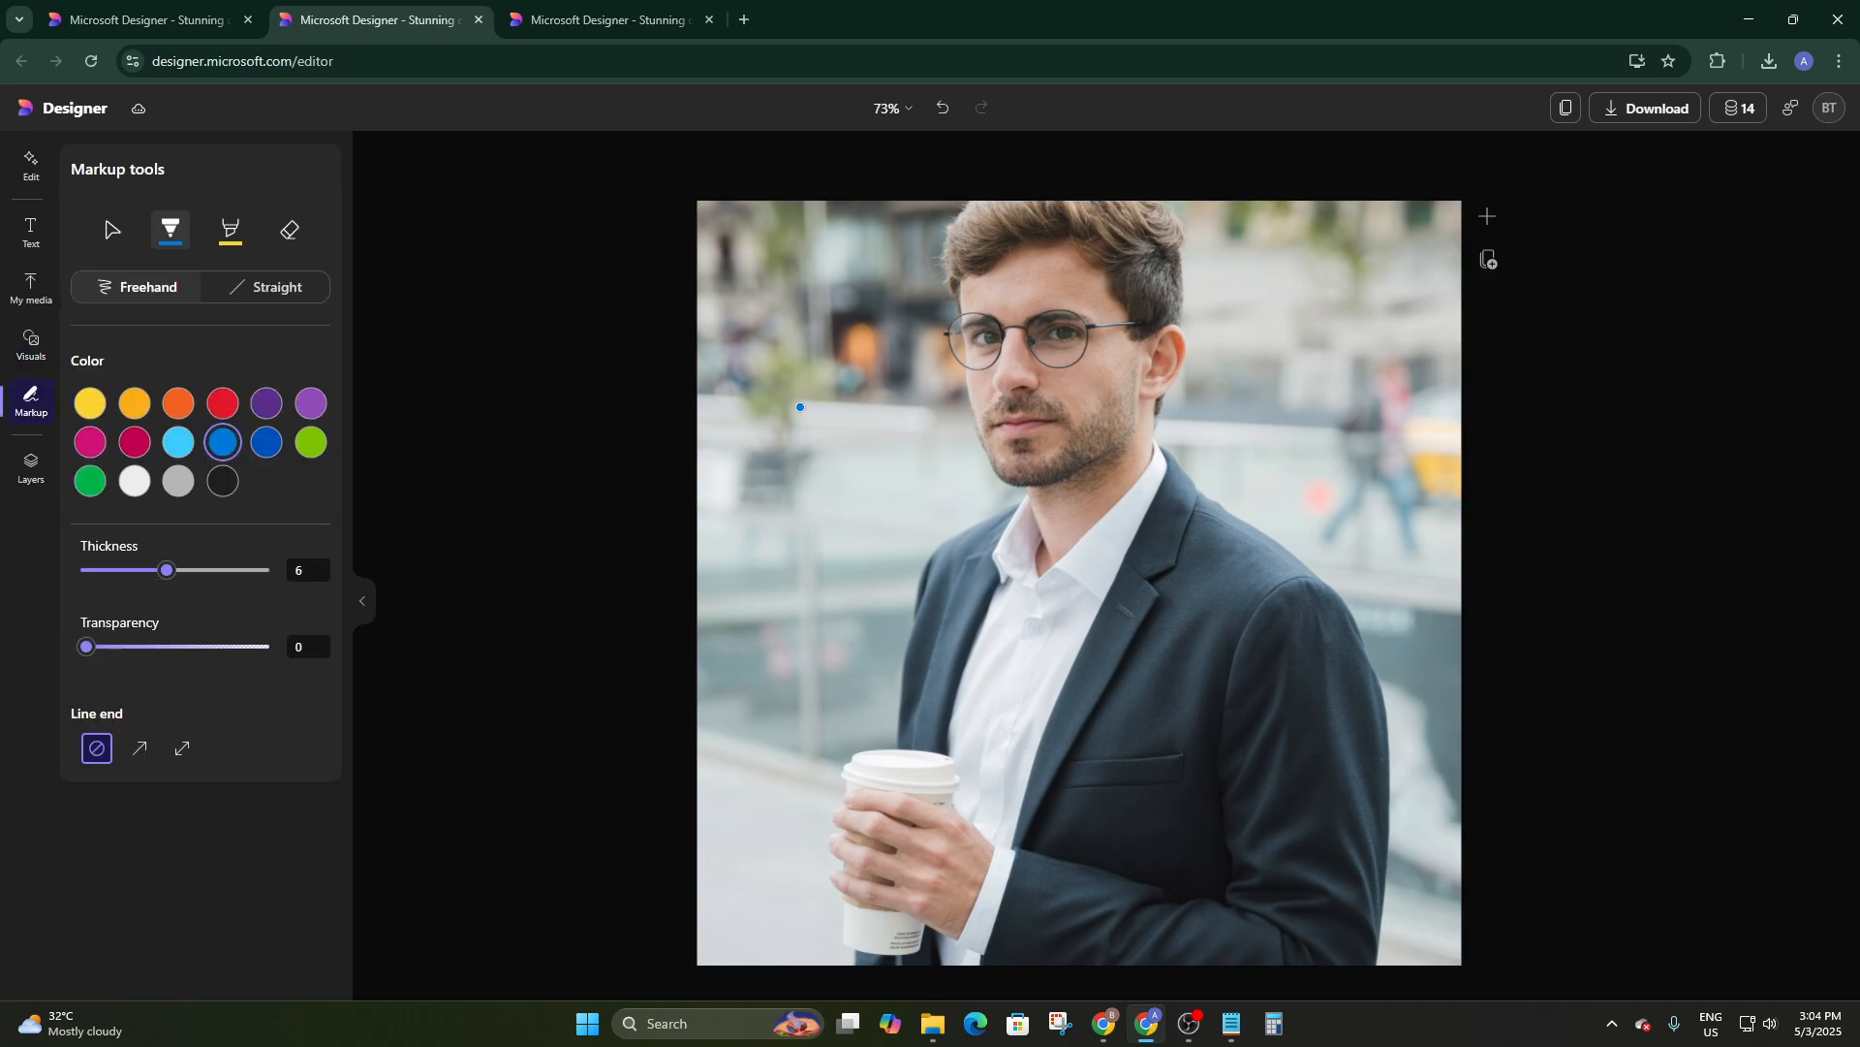
pyautogui.moveTo(824, 382); pyautogui.dragTo(857, 503)
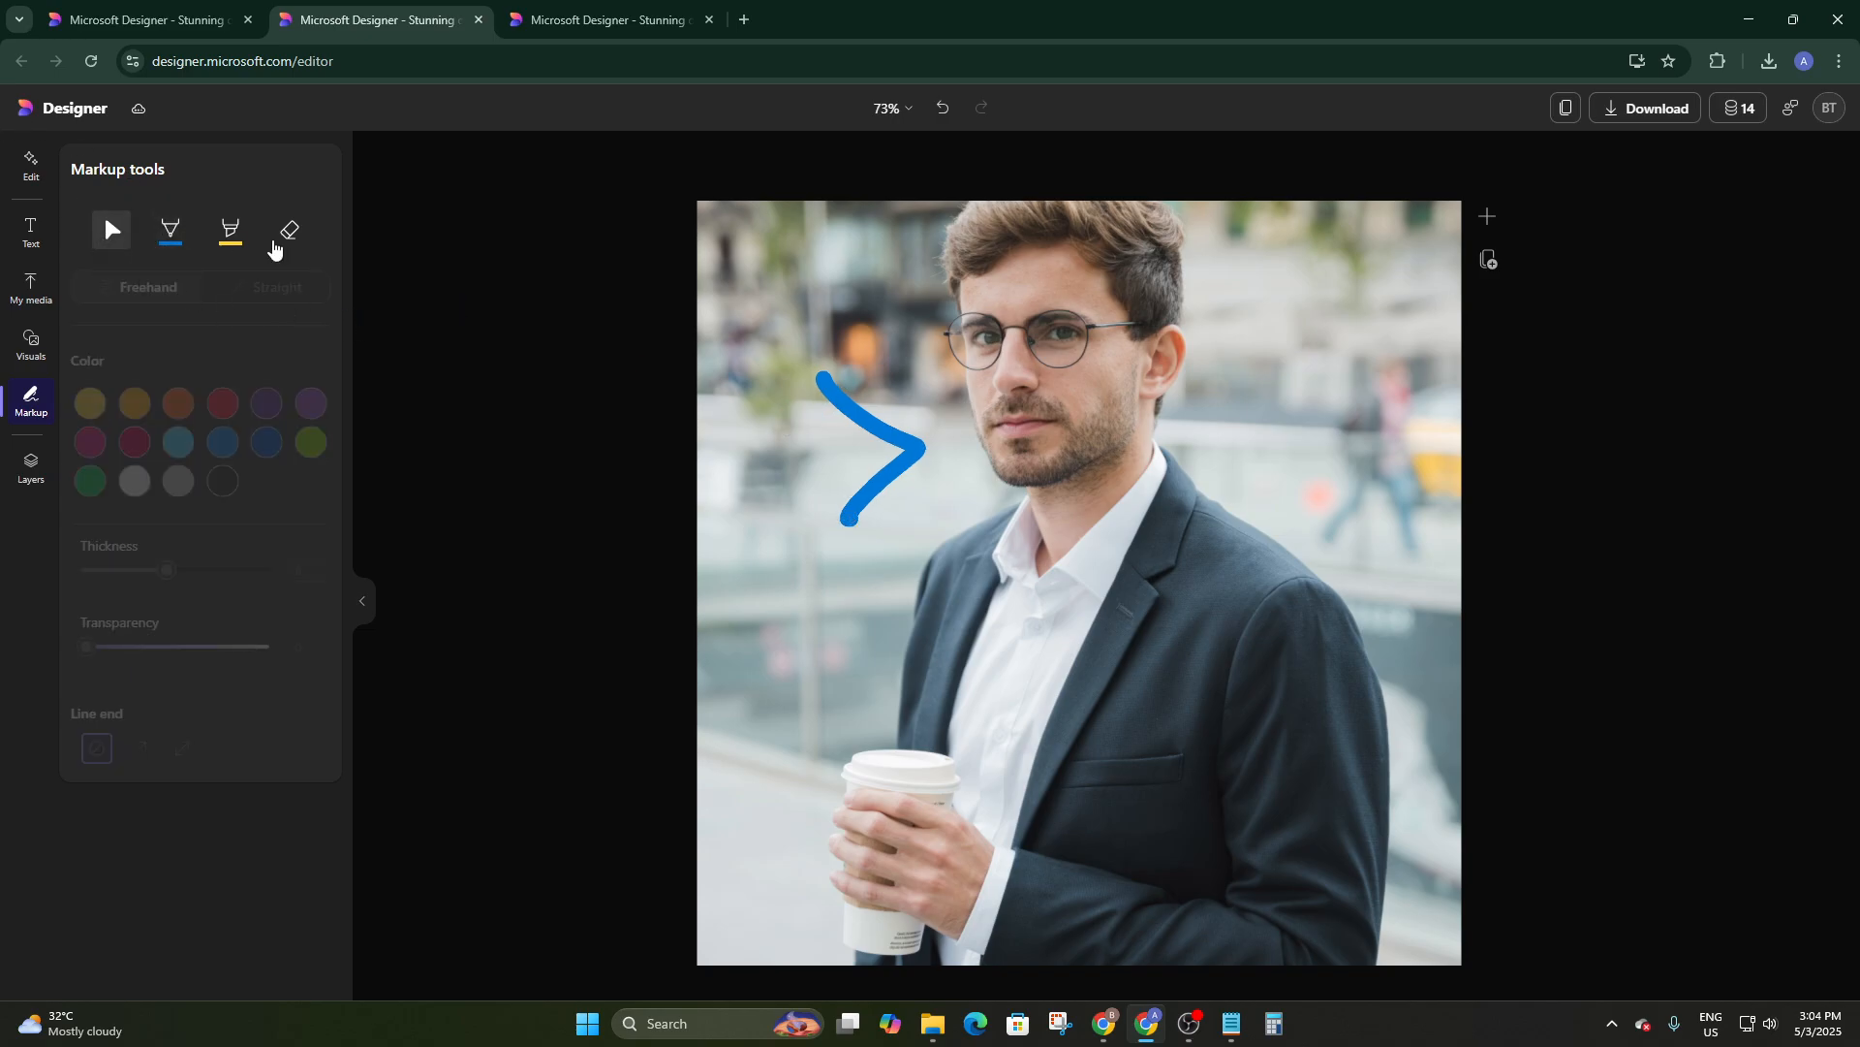
# Return to the Designer home page and browse the Design from scratch formats for productivity, social media and print
pyautogui.click(189, 21)
pyautogui.click(320, 15)
pyautogui.click(135, 26)
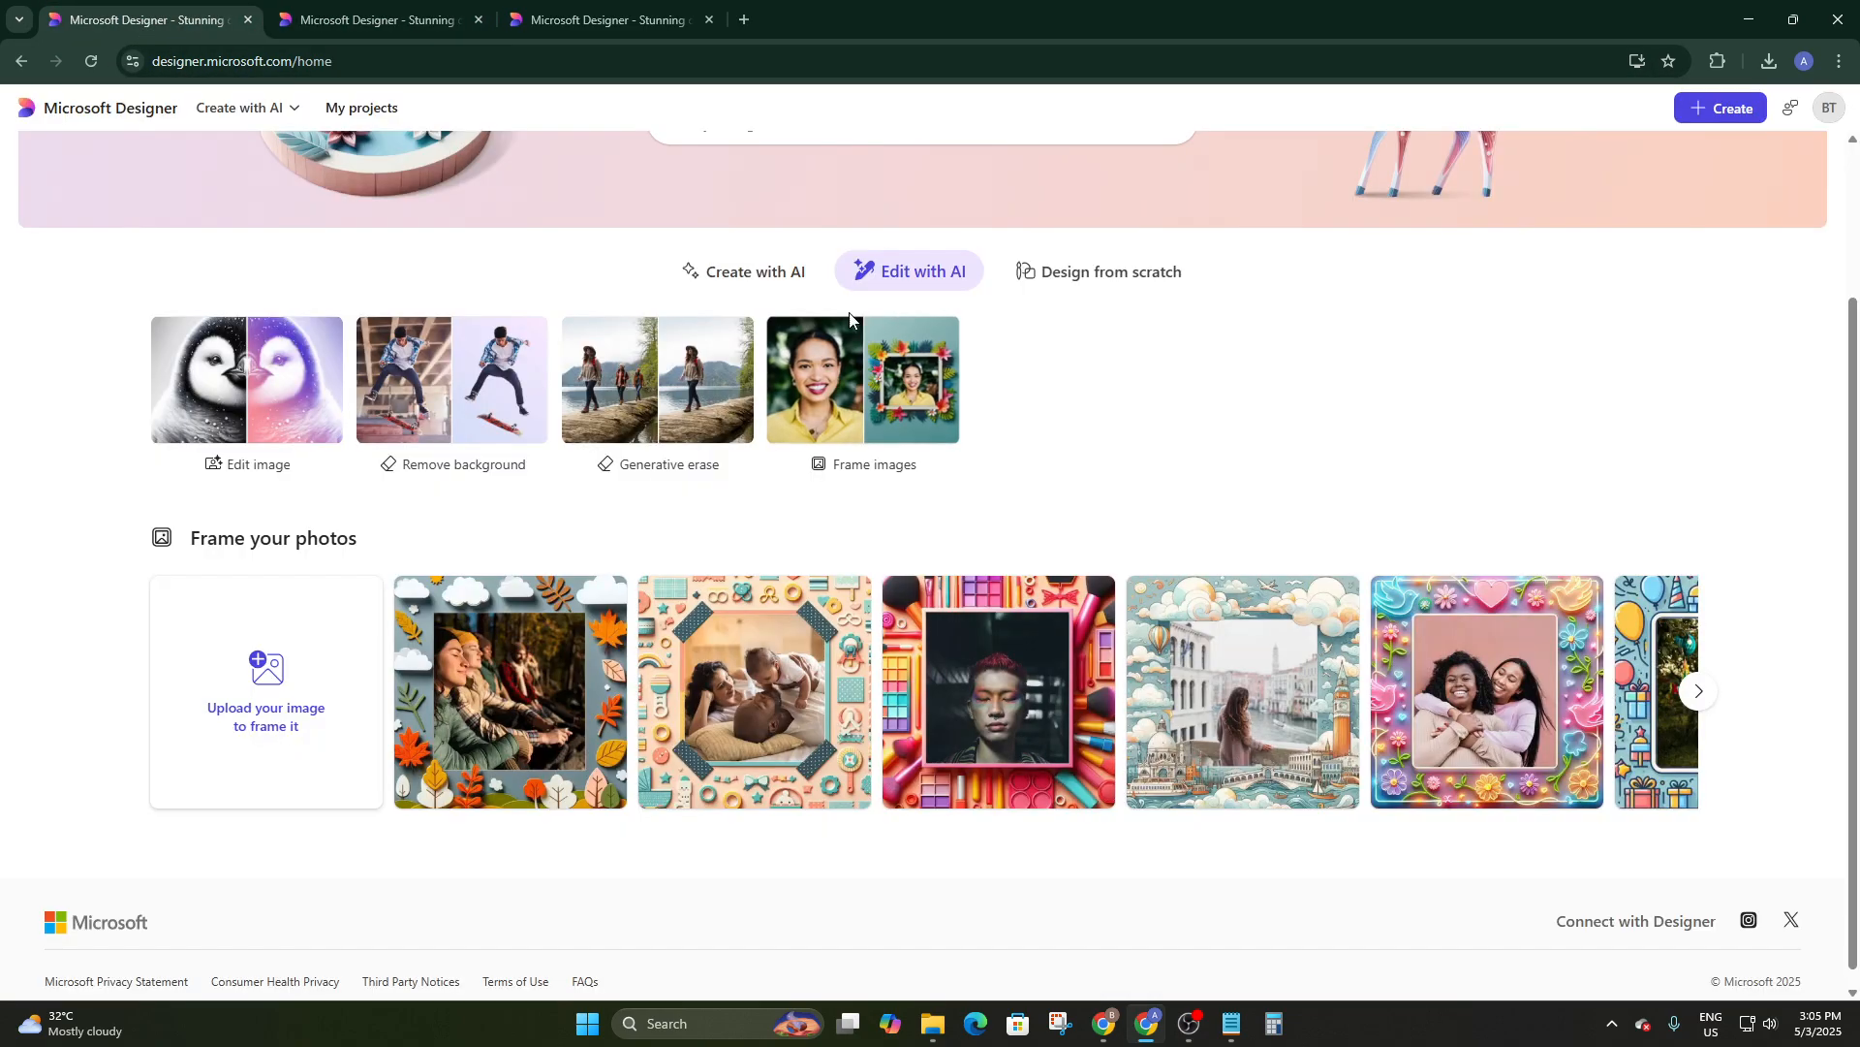
pyautogui.scroll(2, 1088, 340)
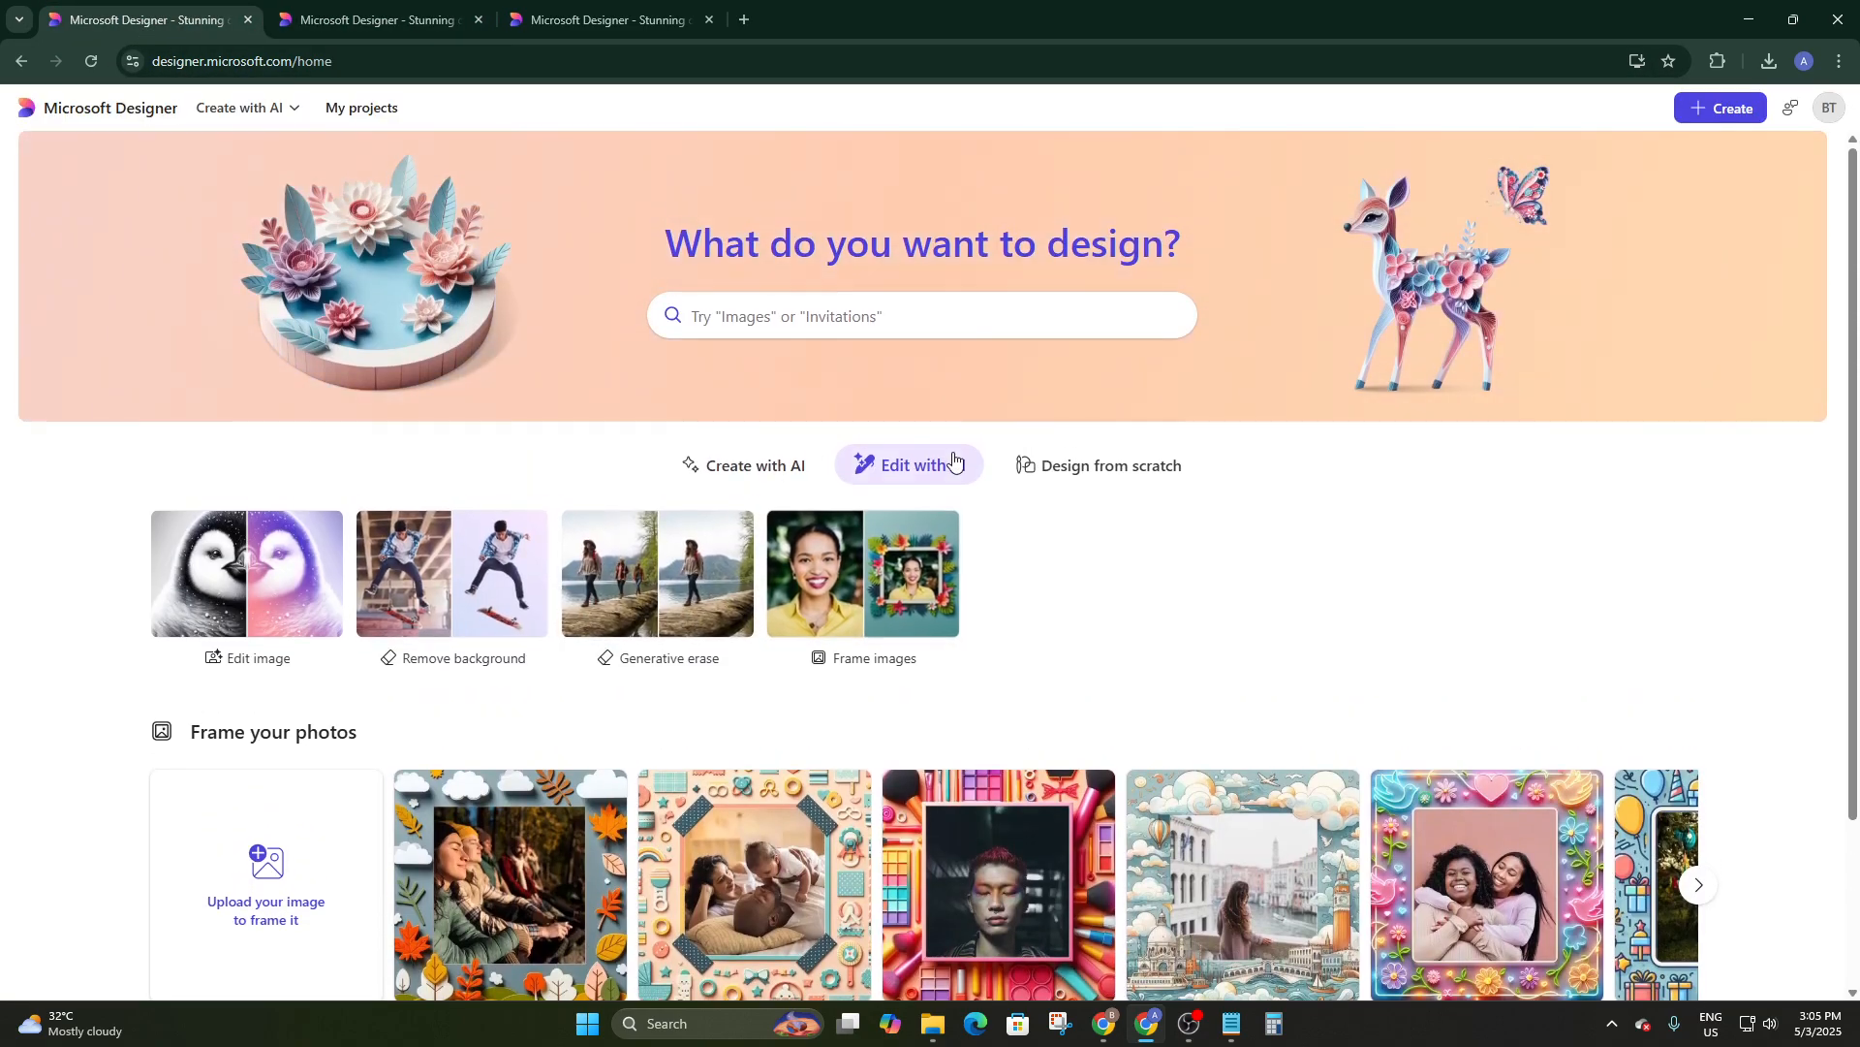
pyautogui.click(1038, 467)
pyautogui.scroll(-3, 541, 548)
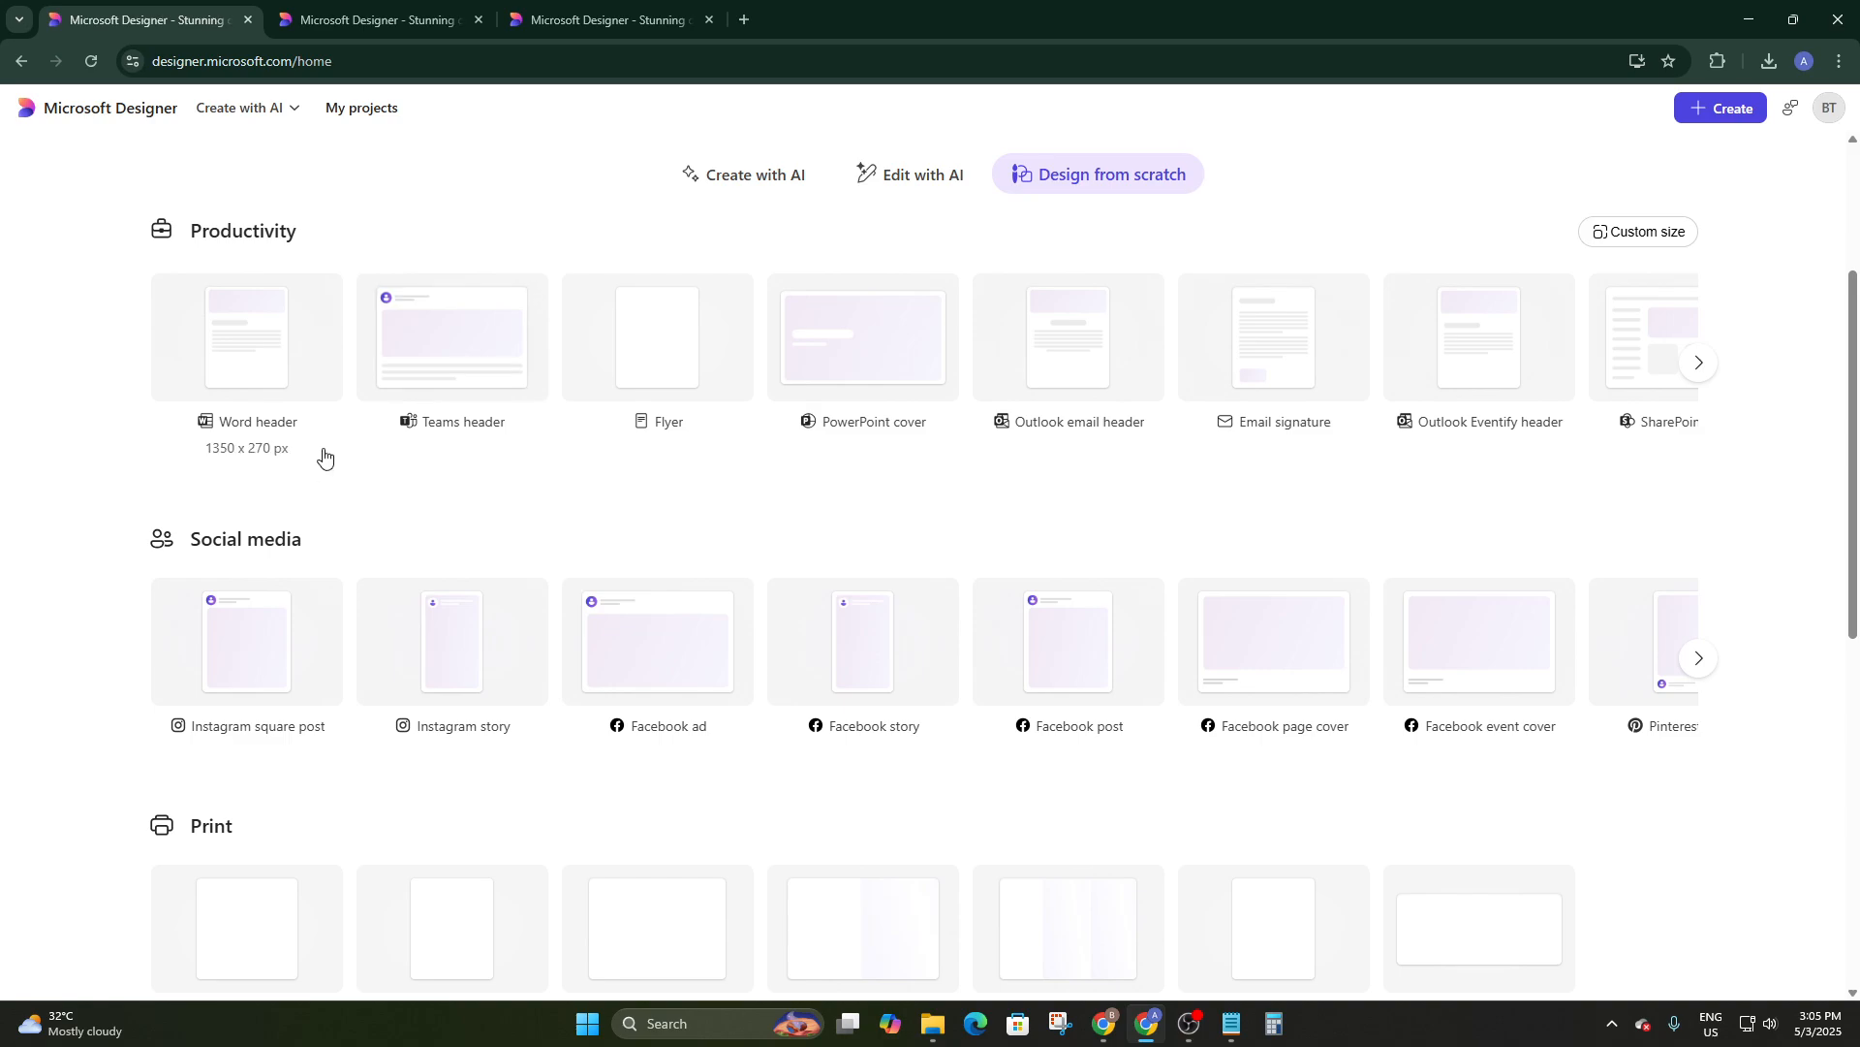
pyautogui.scroll(2, 339, 438)
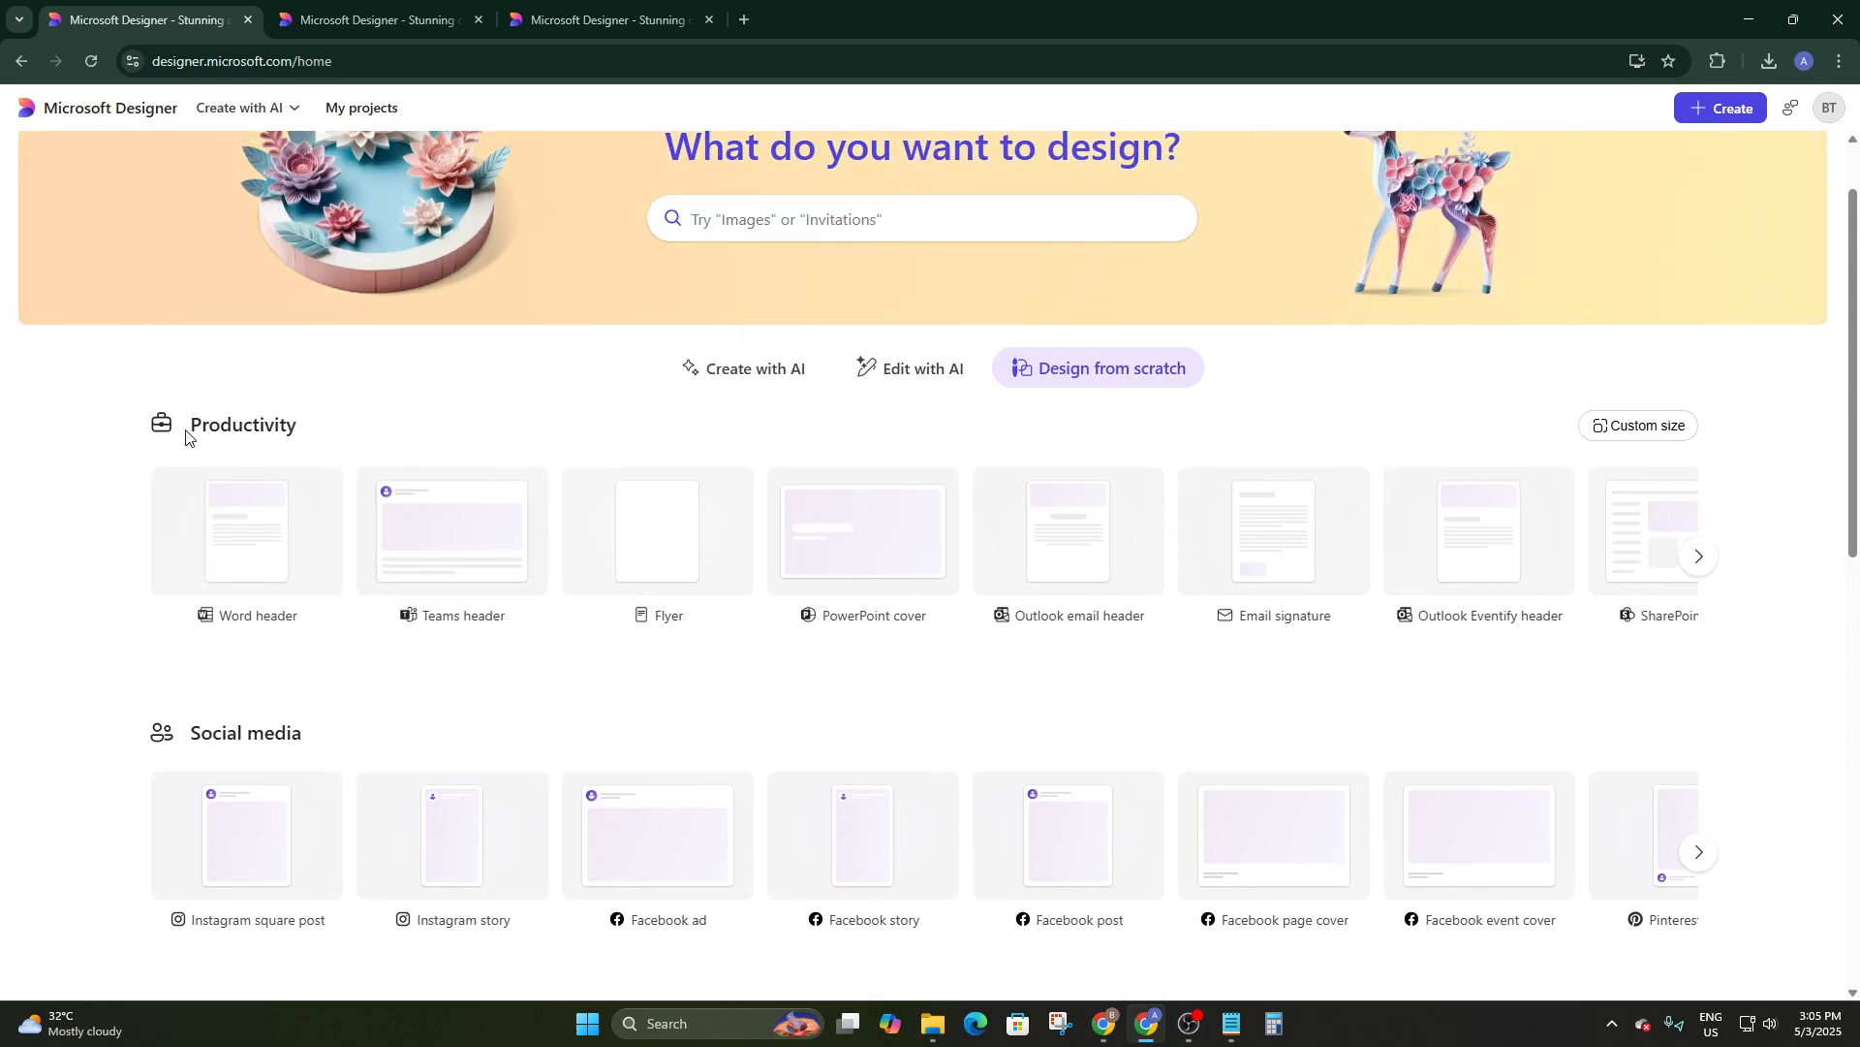
# Start a blank flyer design from the Productivity formats
pyautogui.moveTo(187, 437); pyautogui.dragTo(328, 437)
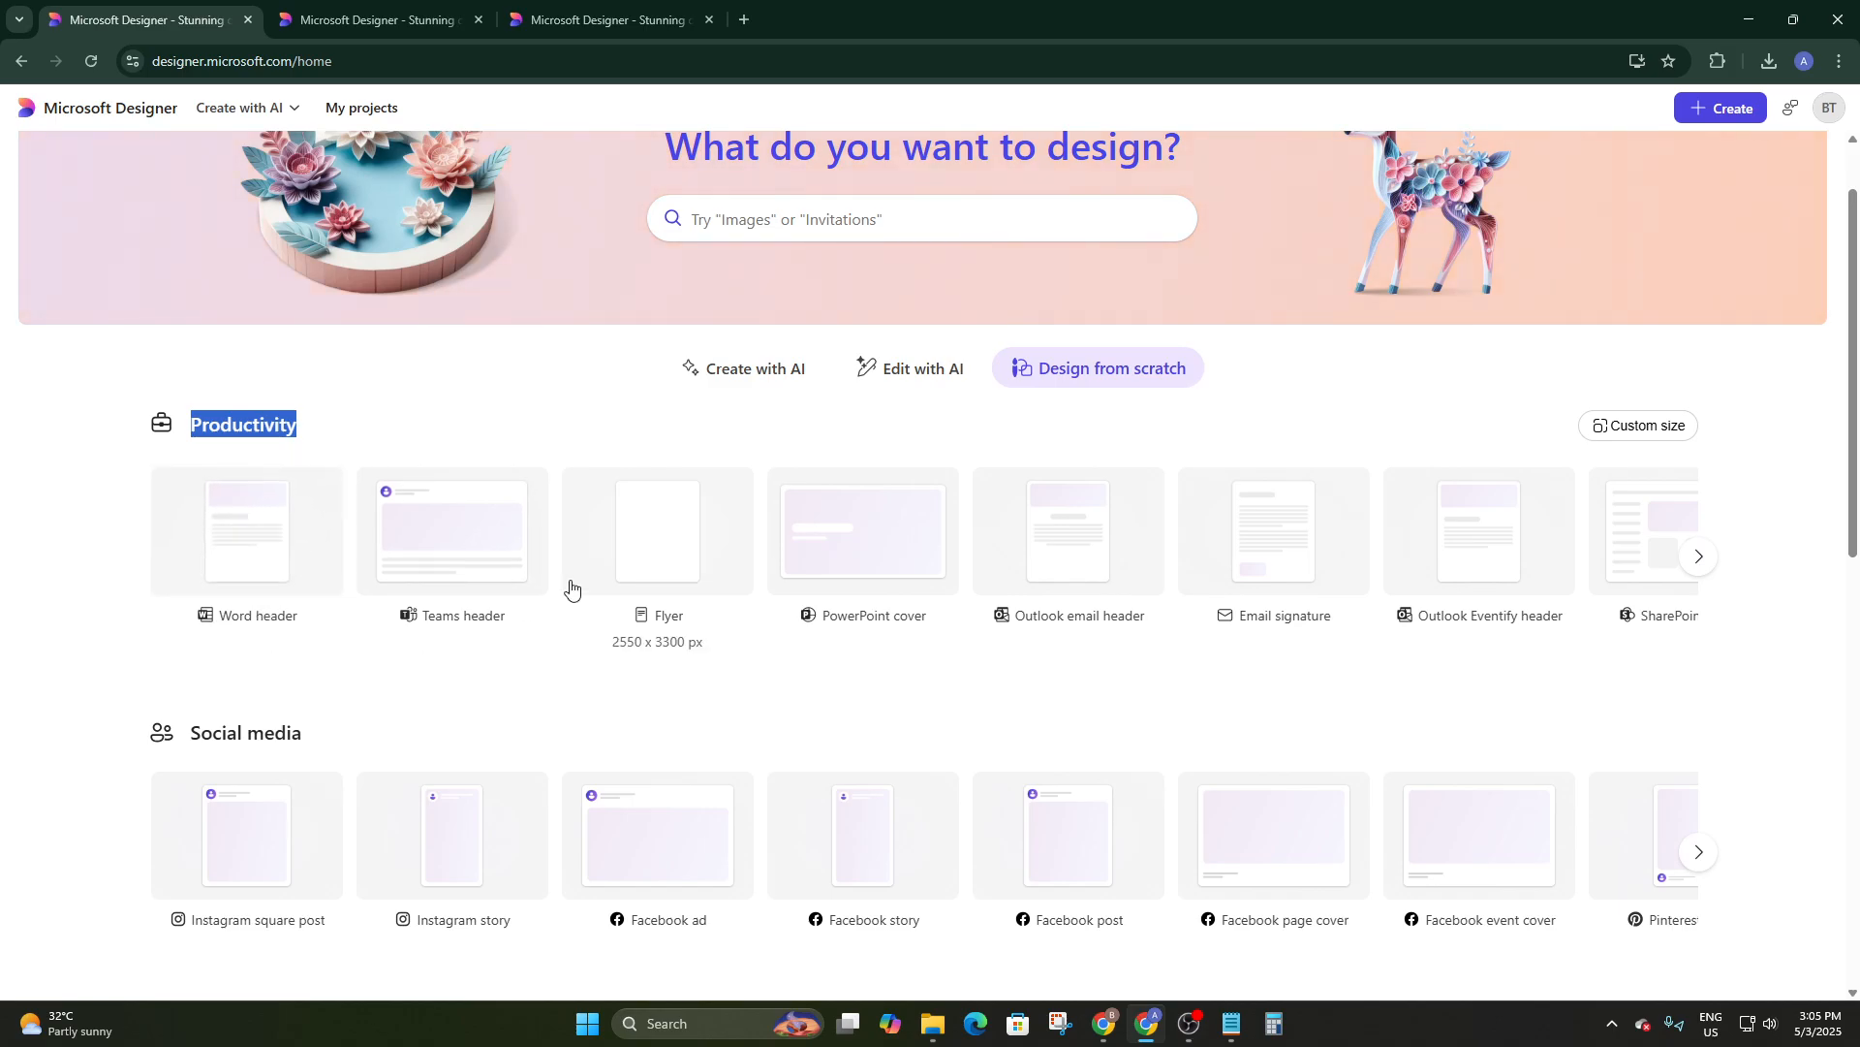
pyautogui.scroll(-2, 675, 548)
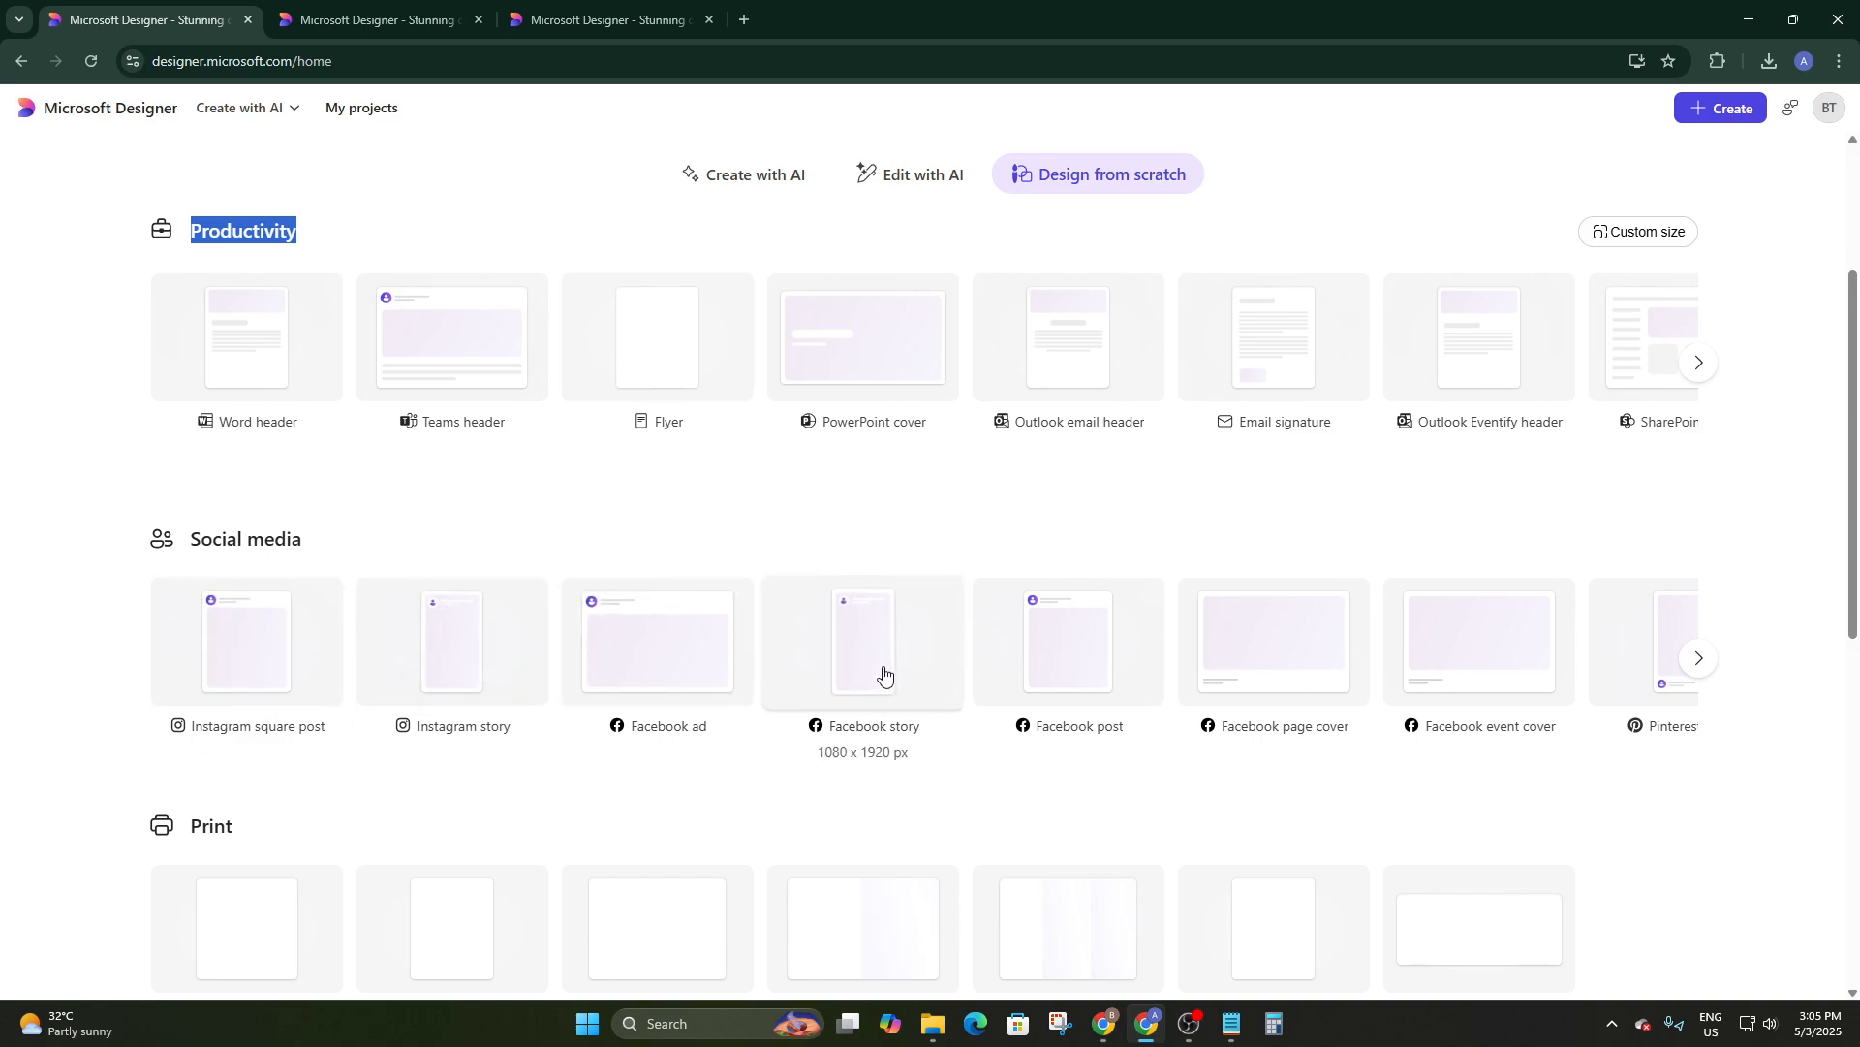
pyautogui.click(652, 365)
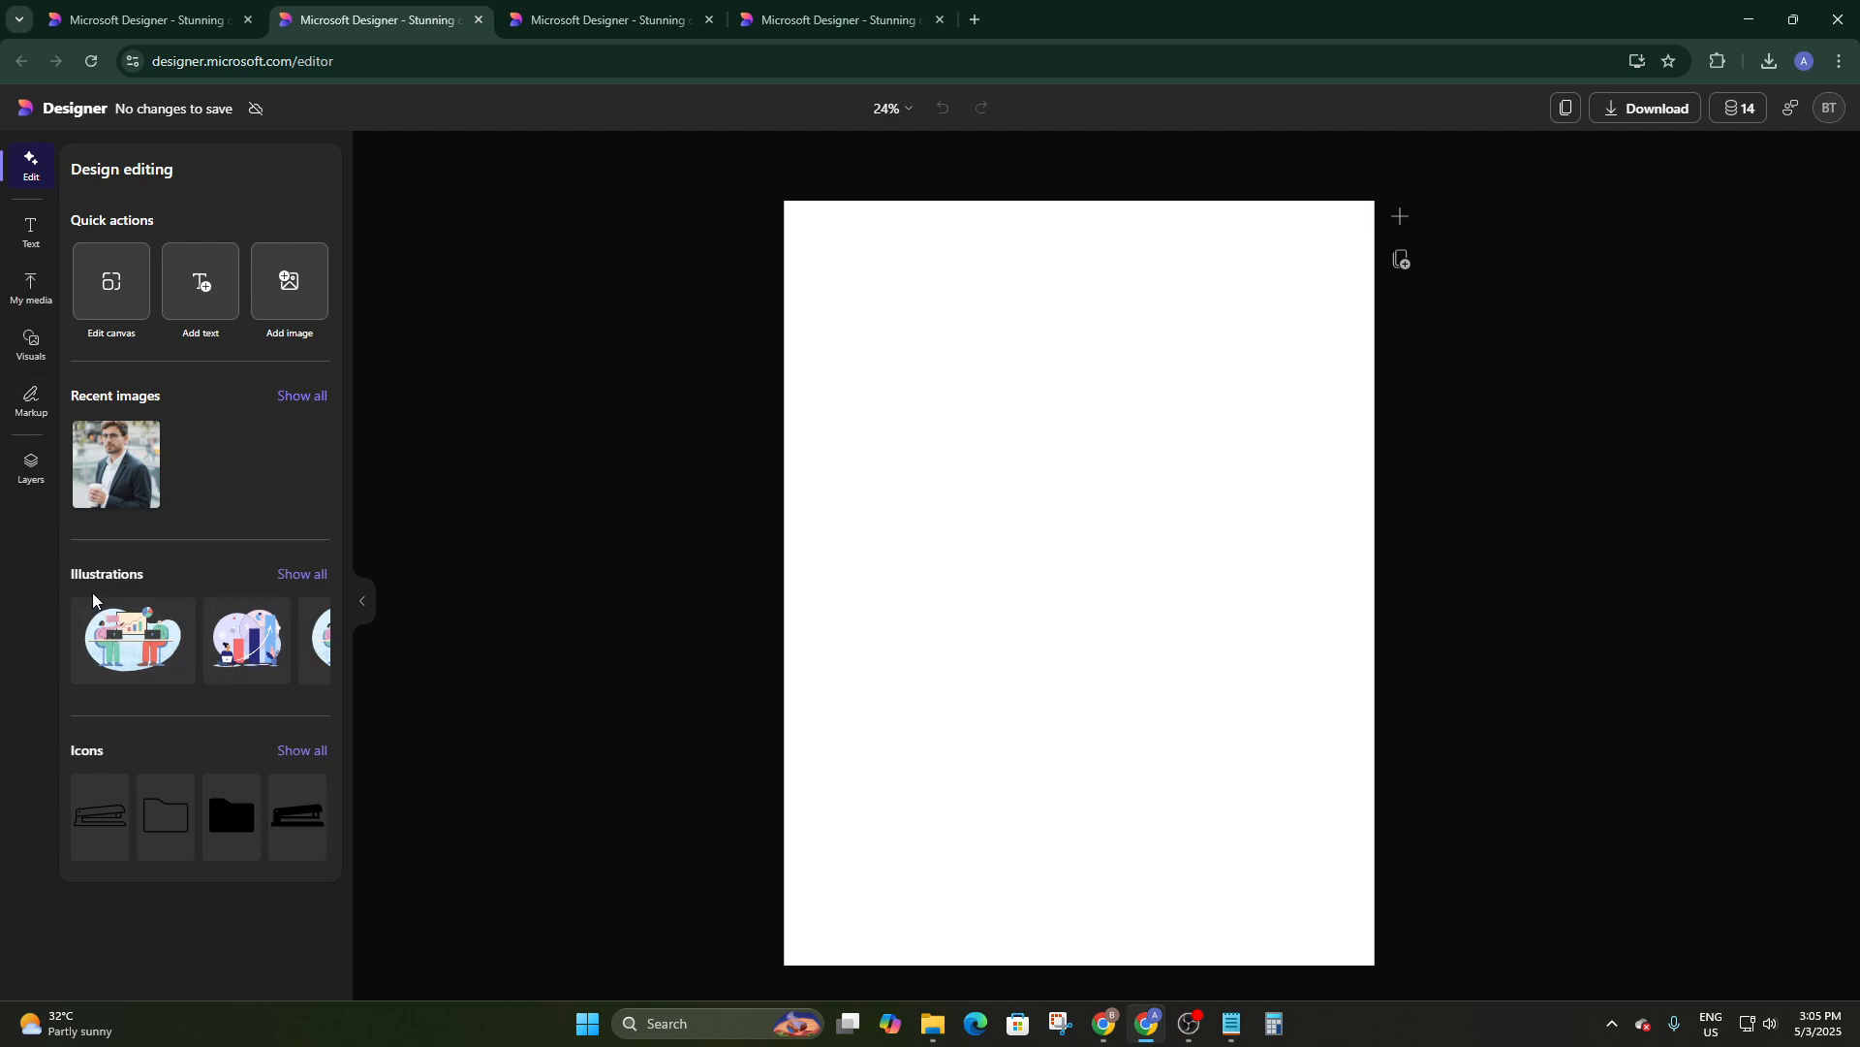
# Look over the full illustrations collection, layers and text options available for the blank flyer
pyautogui.click(296, 576)
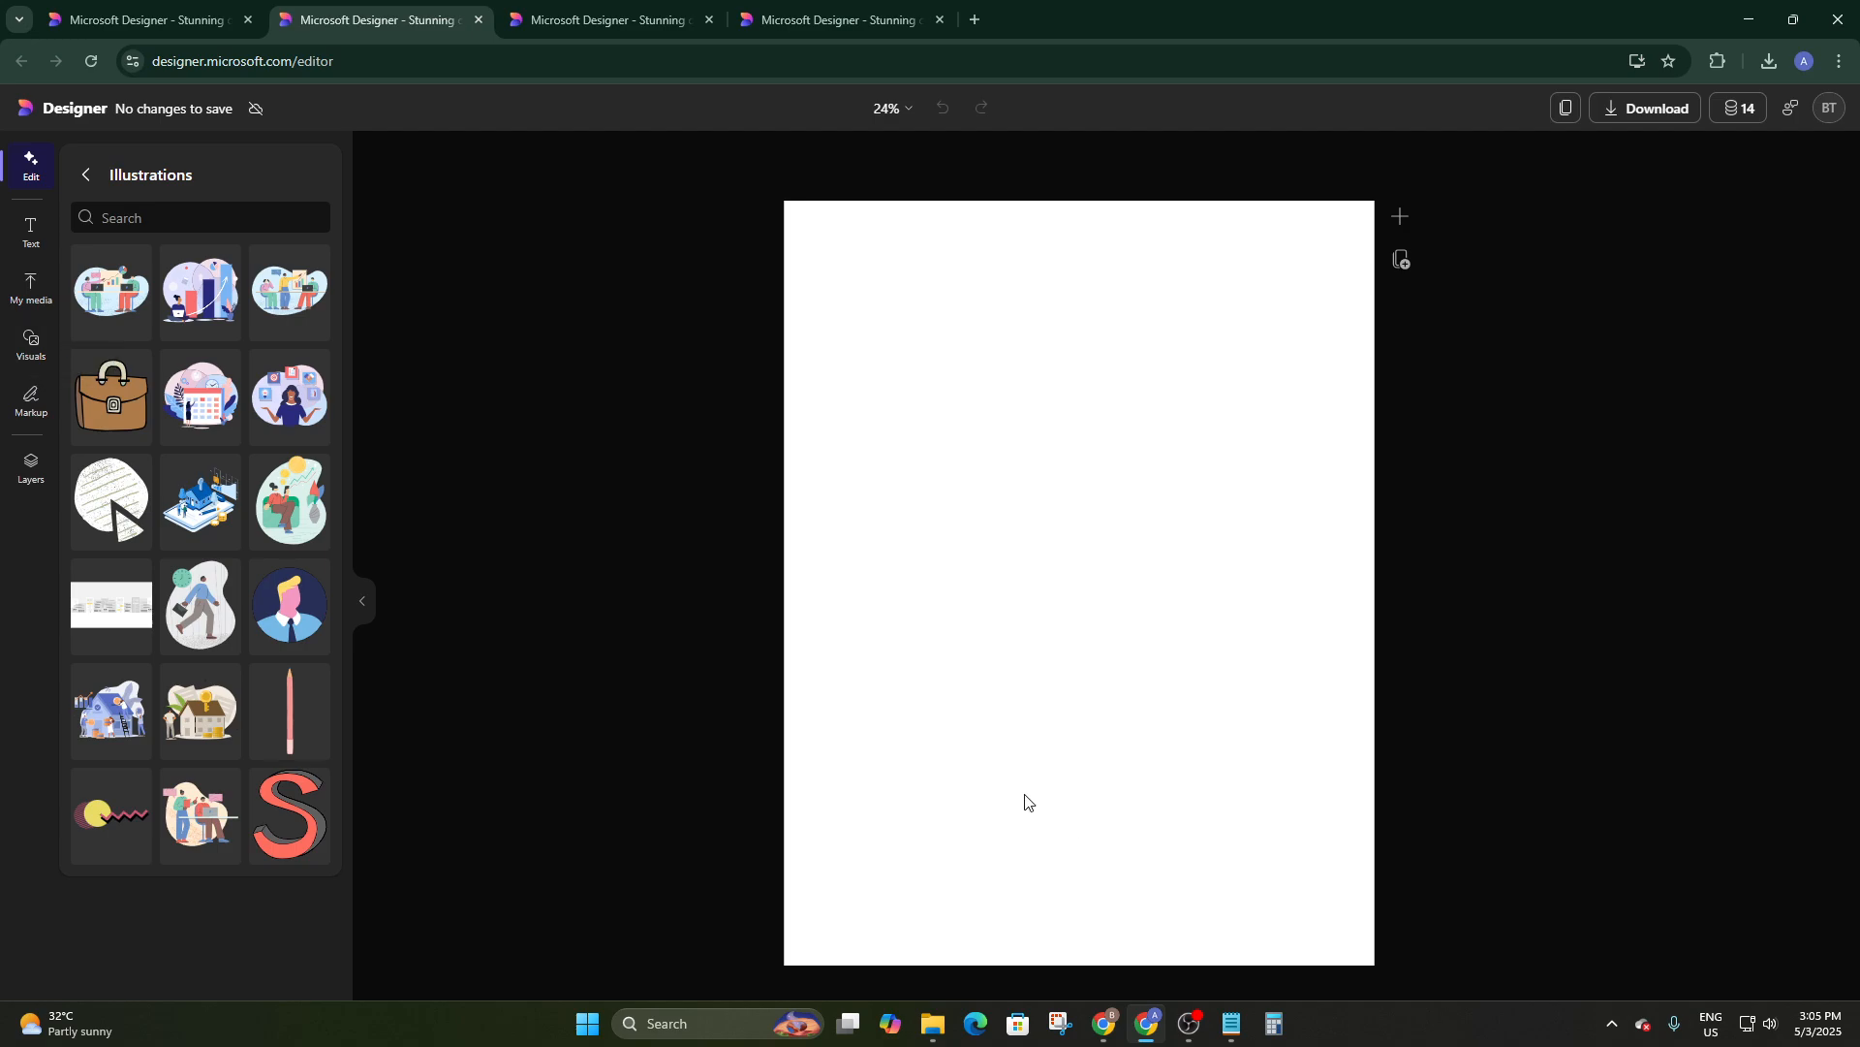
pyautogui.click(28, 448)
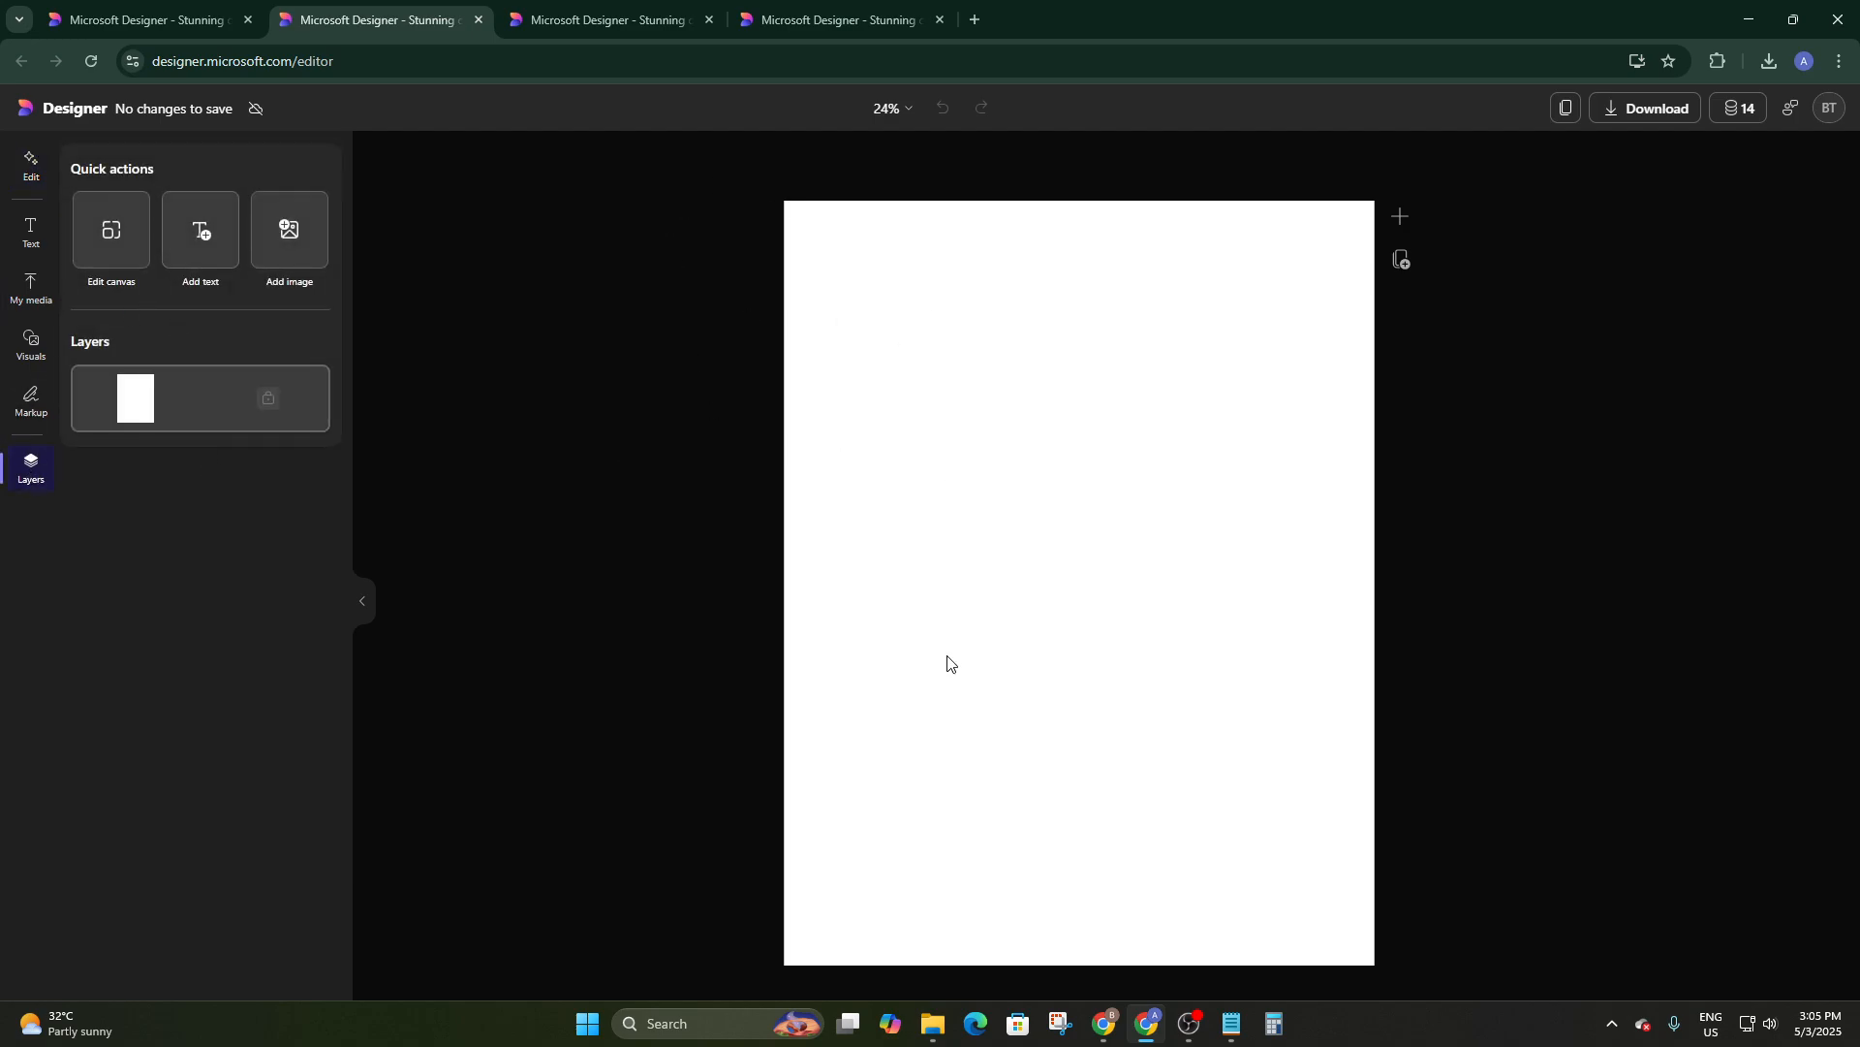
pyautogui.click(30, 166)
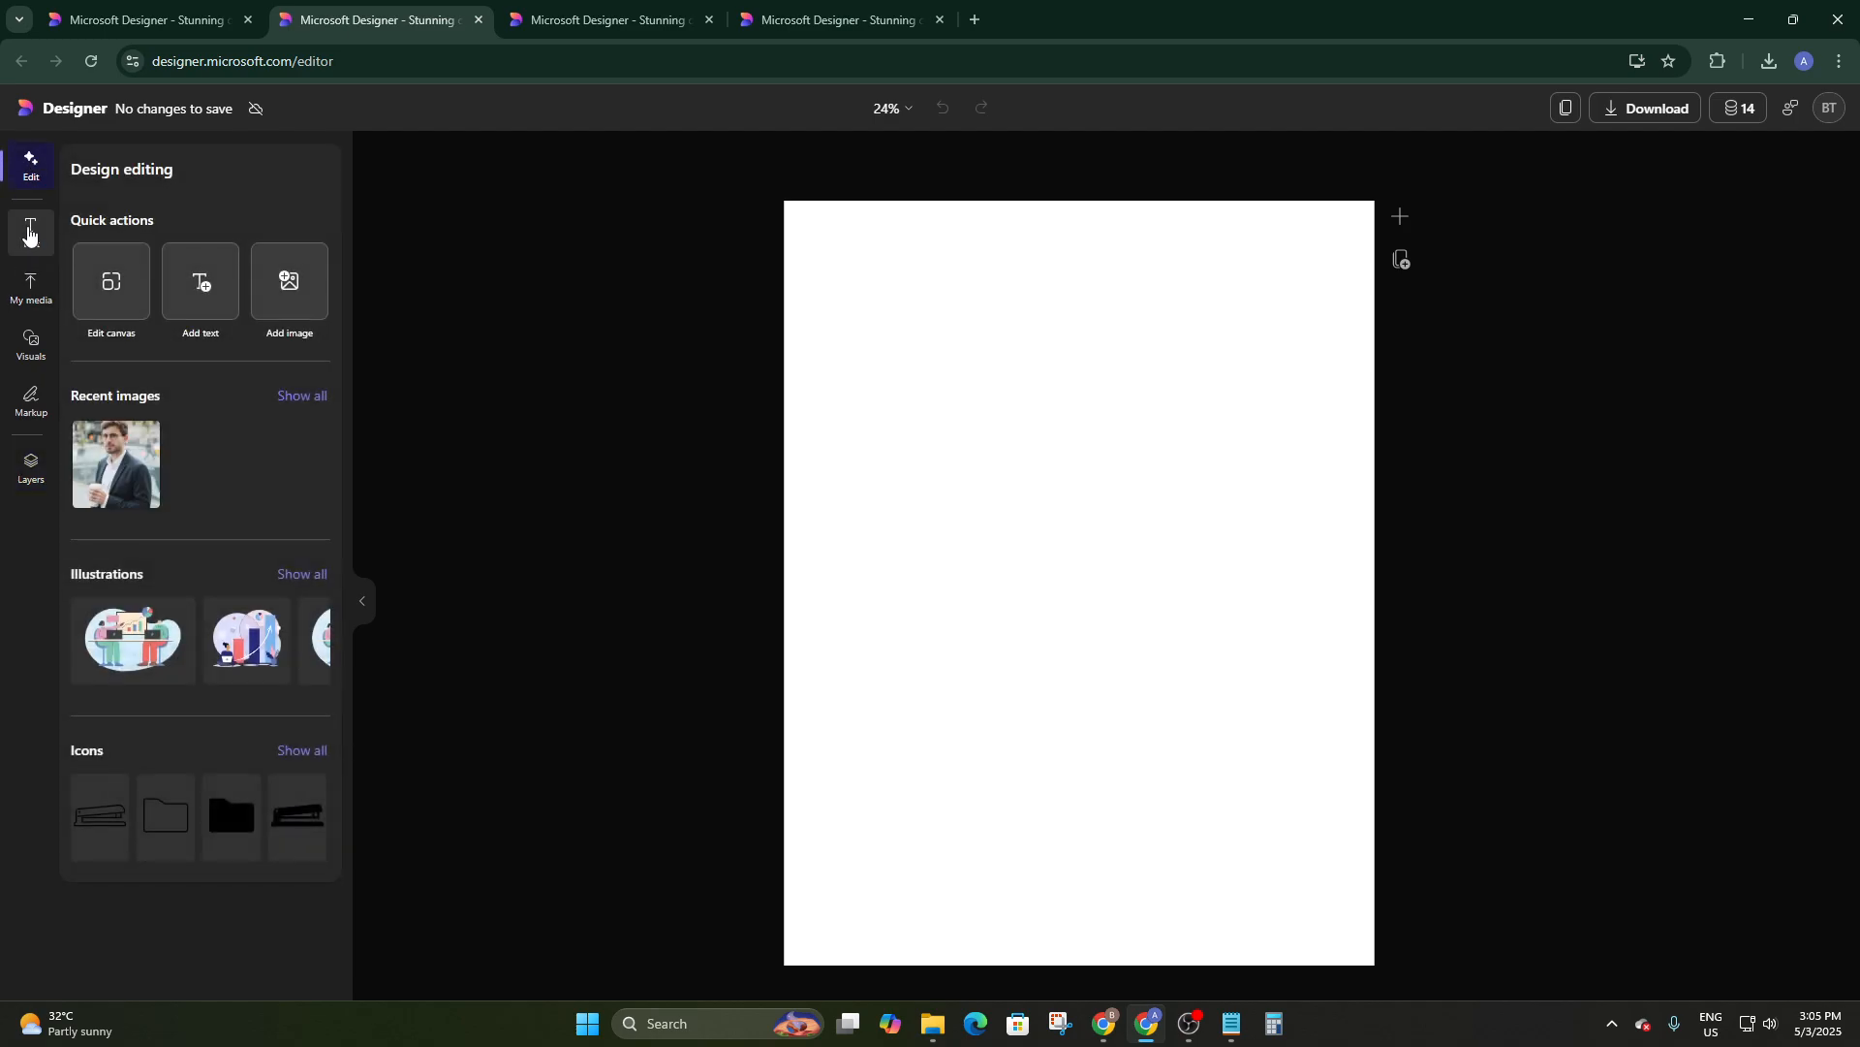
pyautogui.click(28, 233)
pyautogui.click(30, 166)
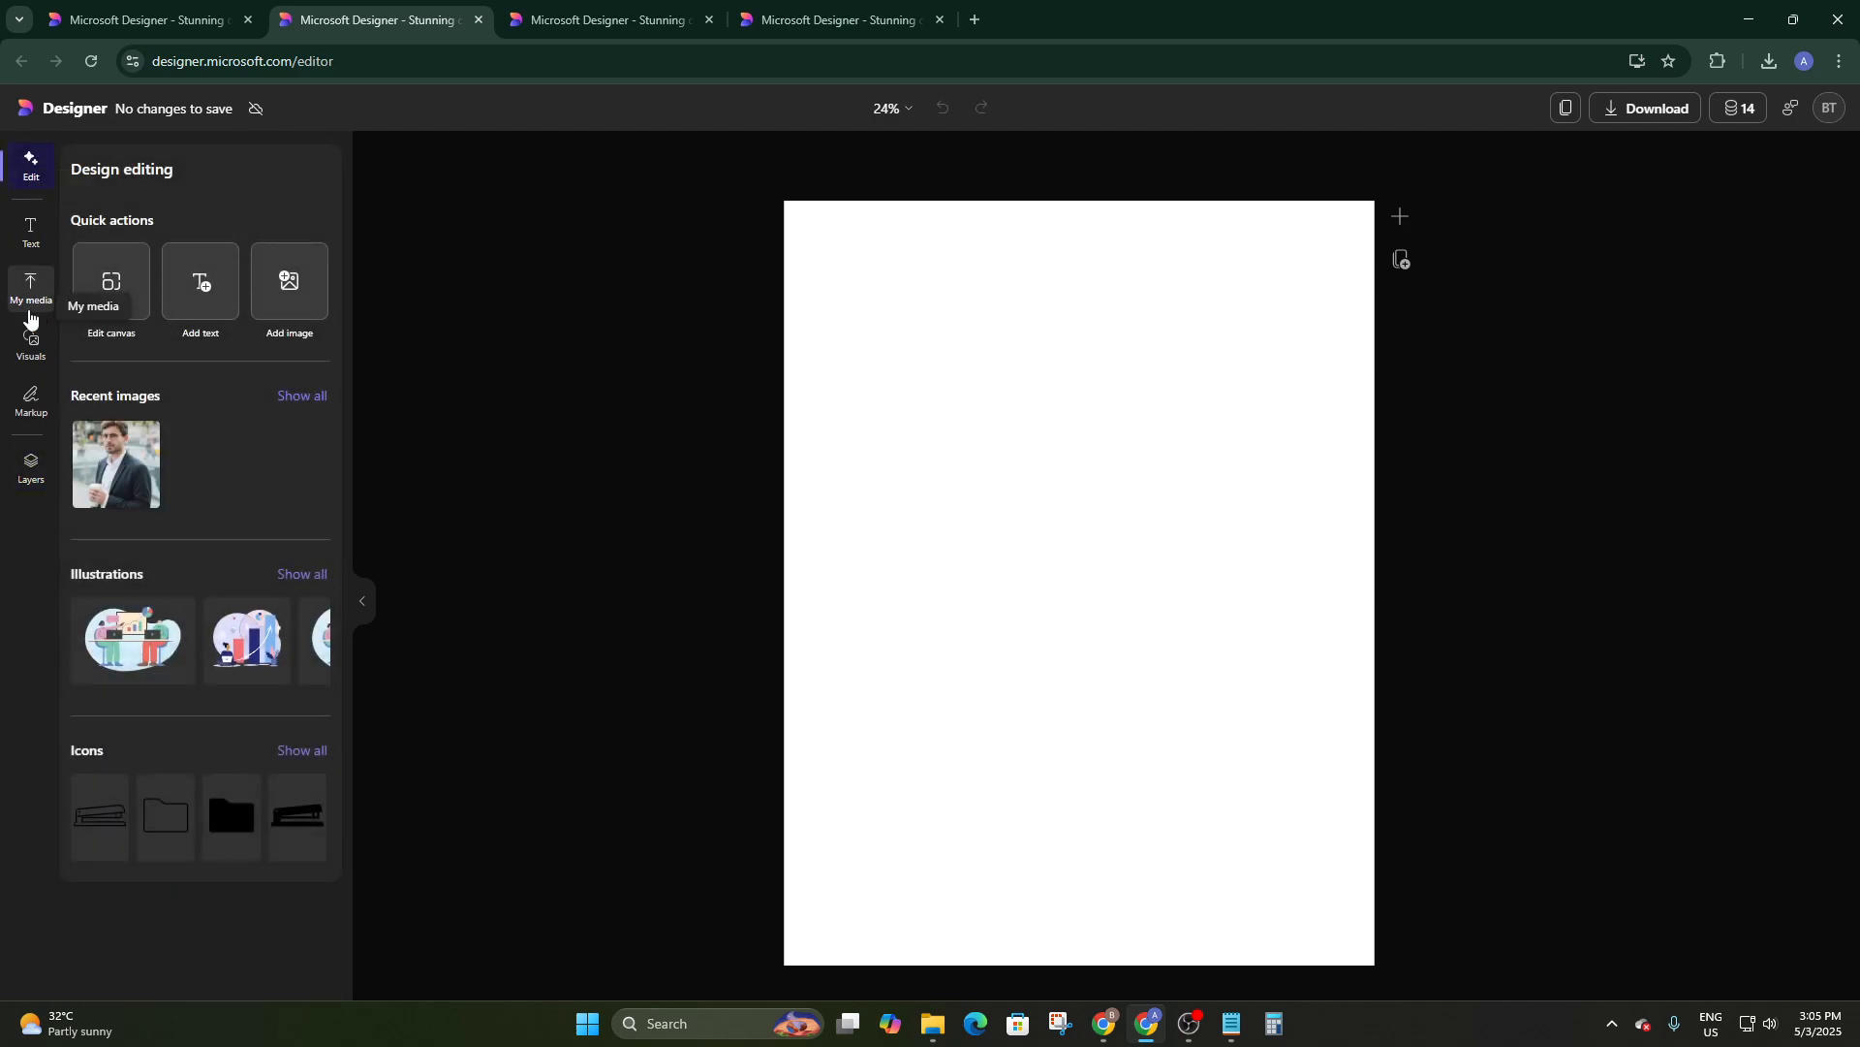
# Place the generated robot image with the sunset skyline near the middle of the flyer and remove its background
pyautogui.click(29, 312)
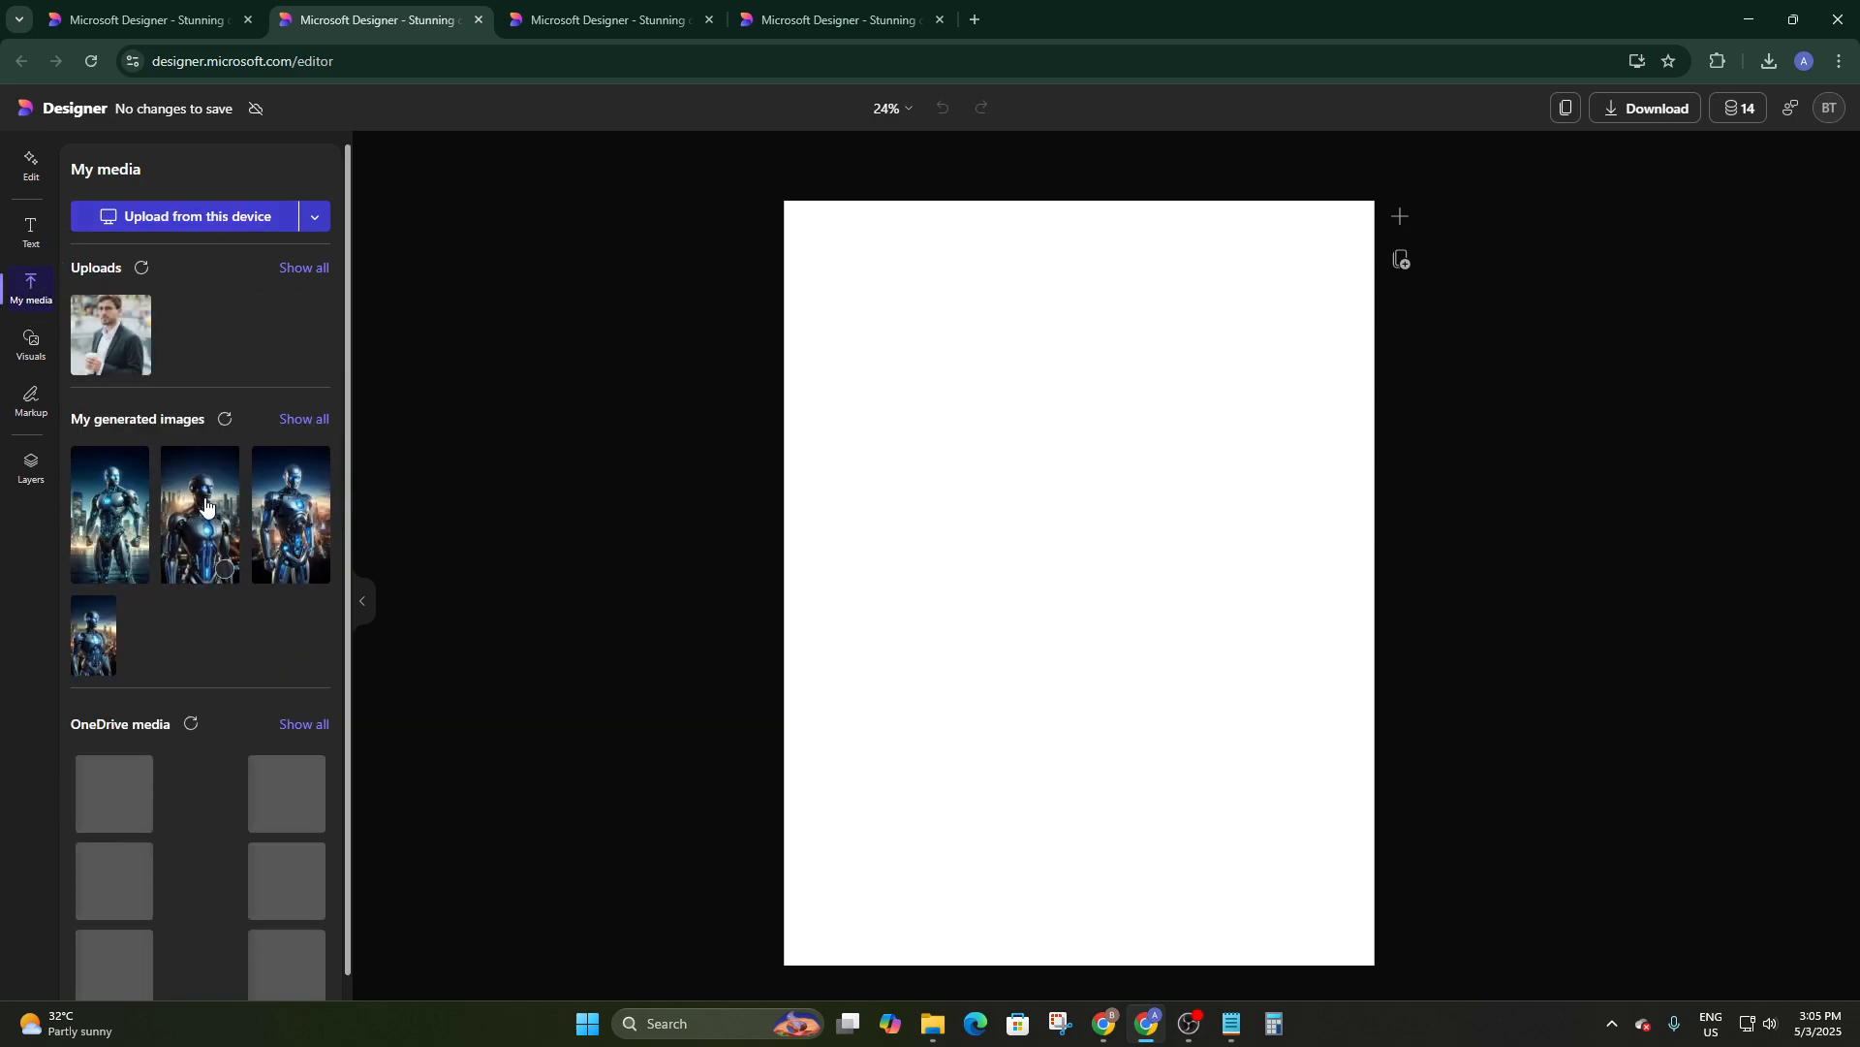
pyautogui.click(205, 503)
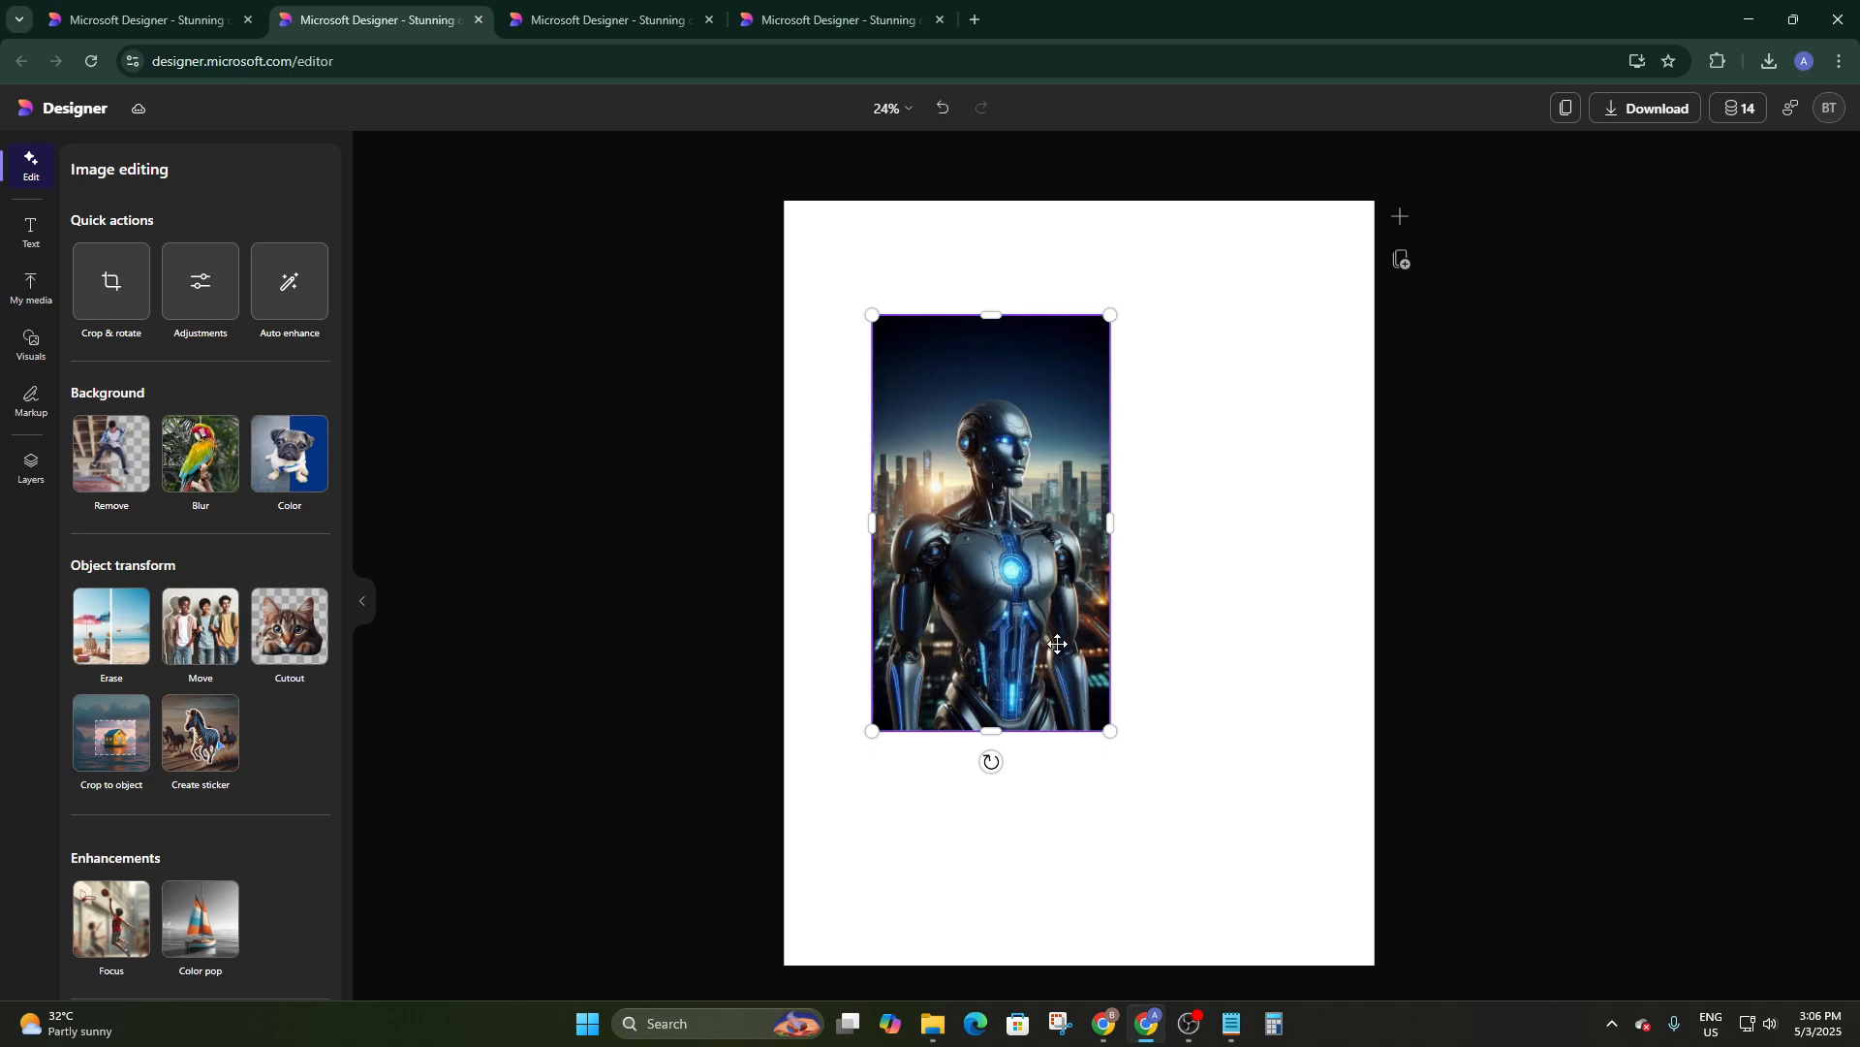
pyautogui.moveTo(1057, 645); pyautogui.dragTo(1133, 685)
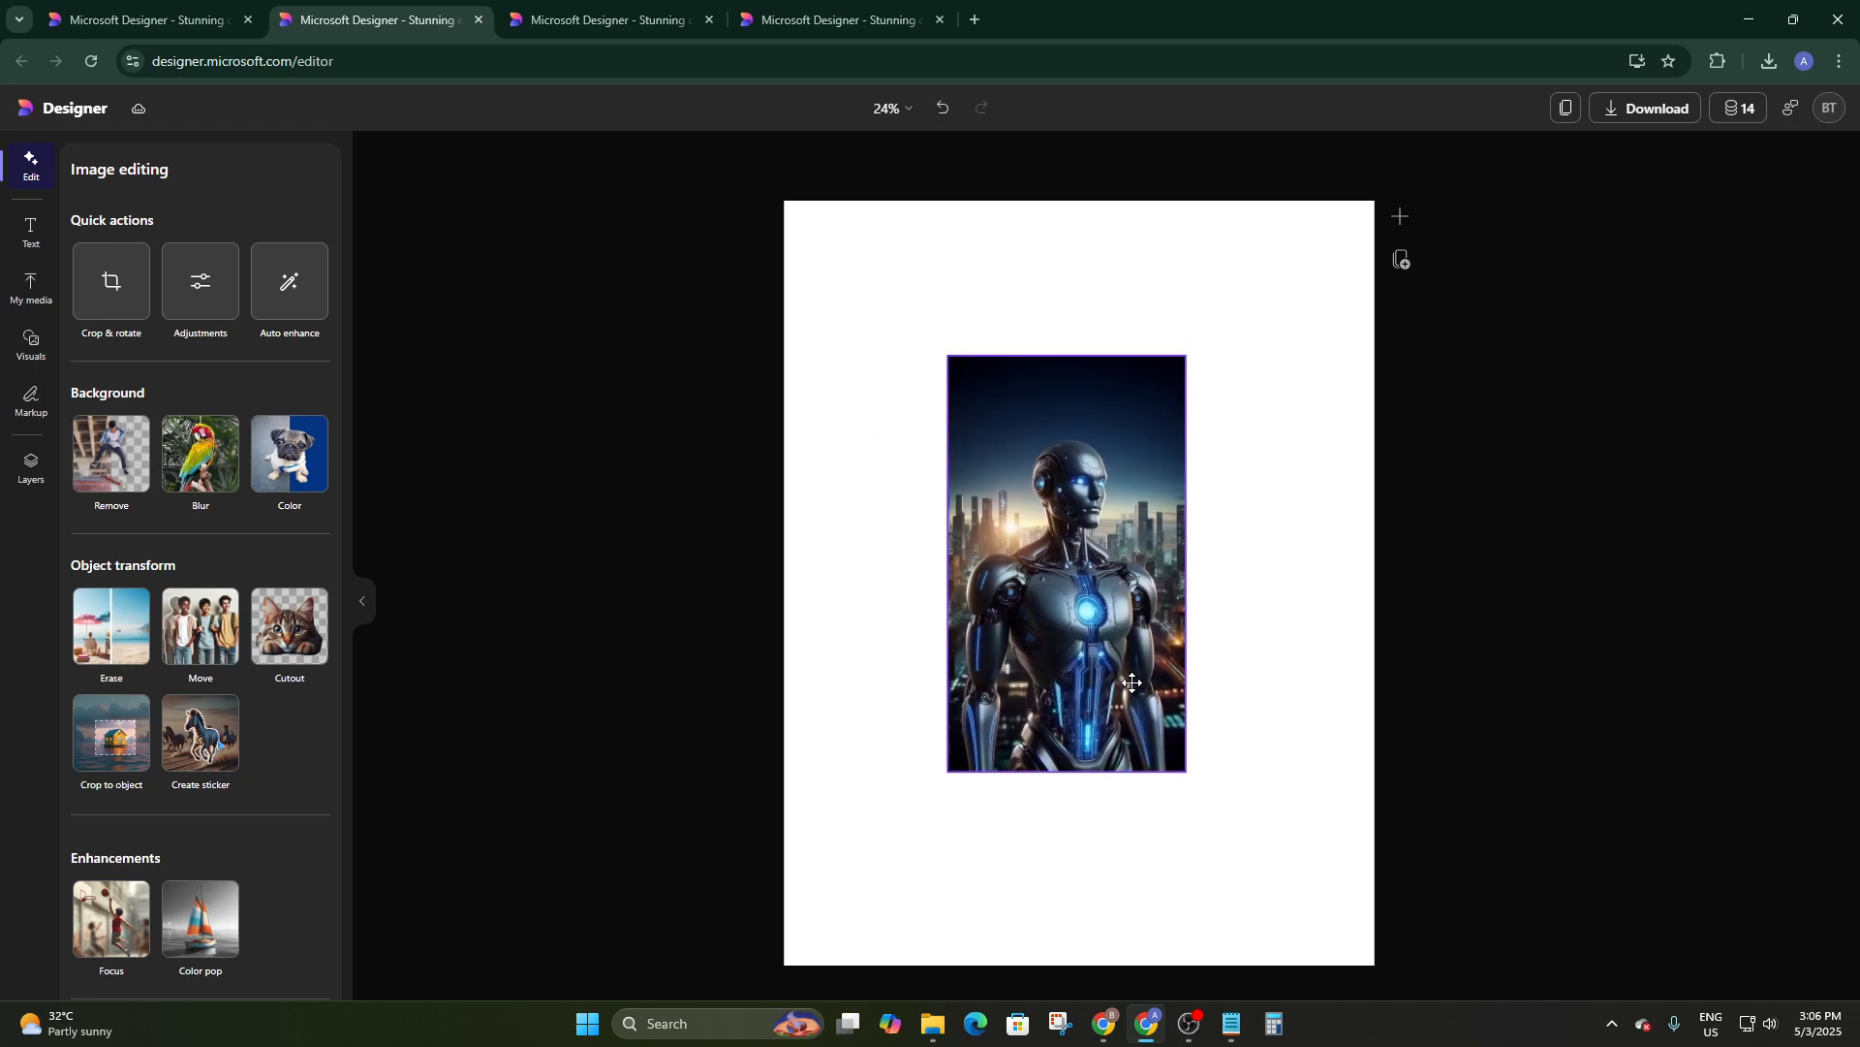
pyautogui.click(122, 440)
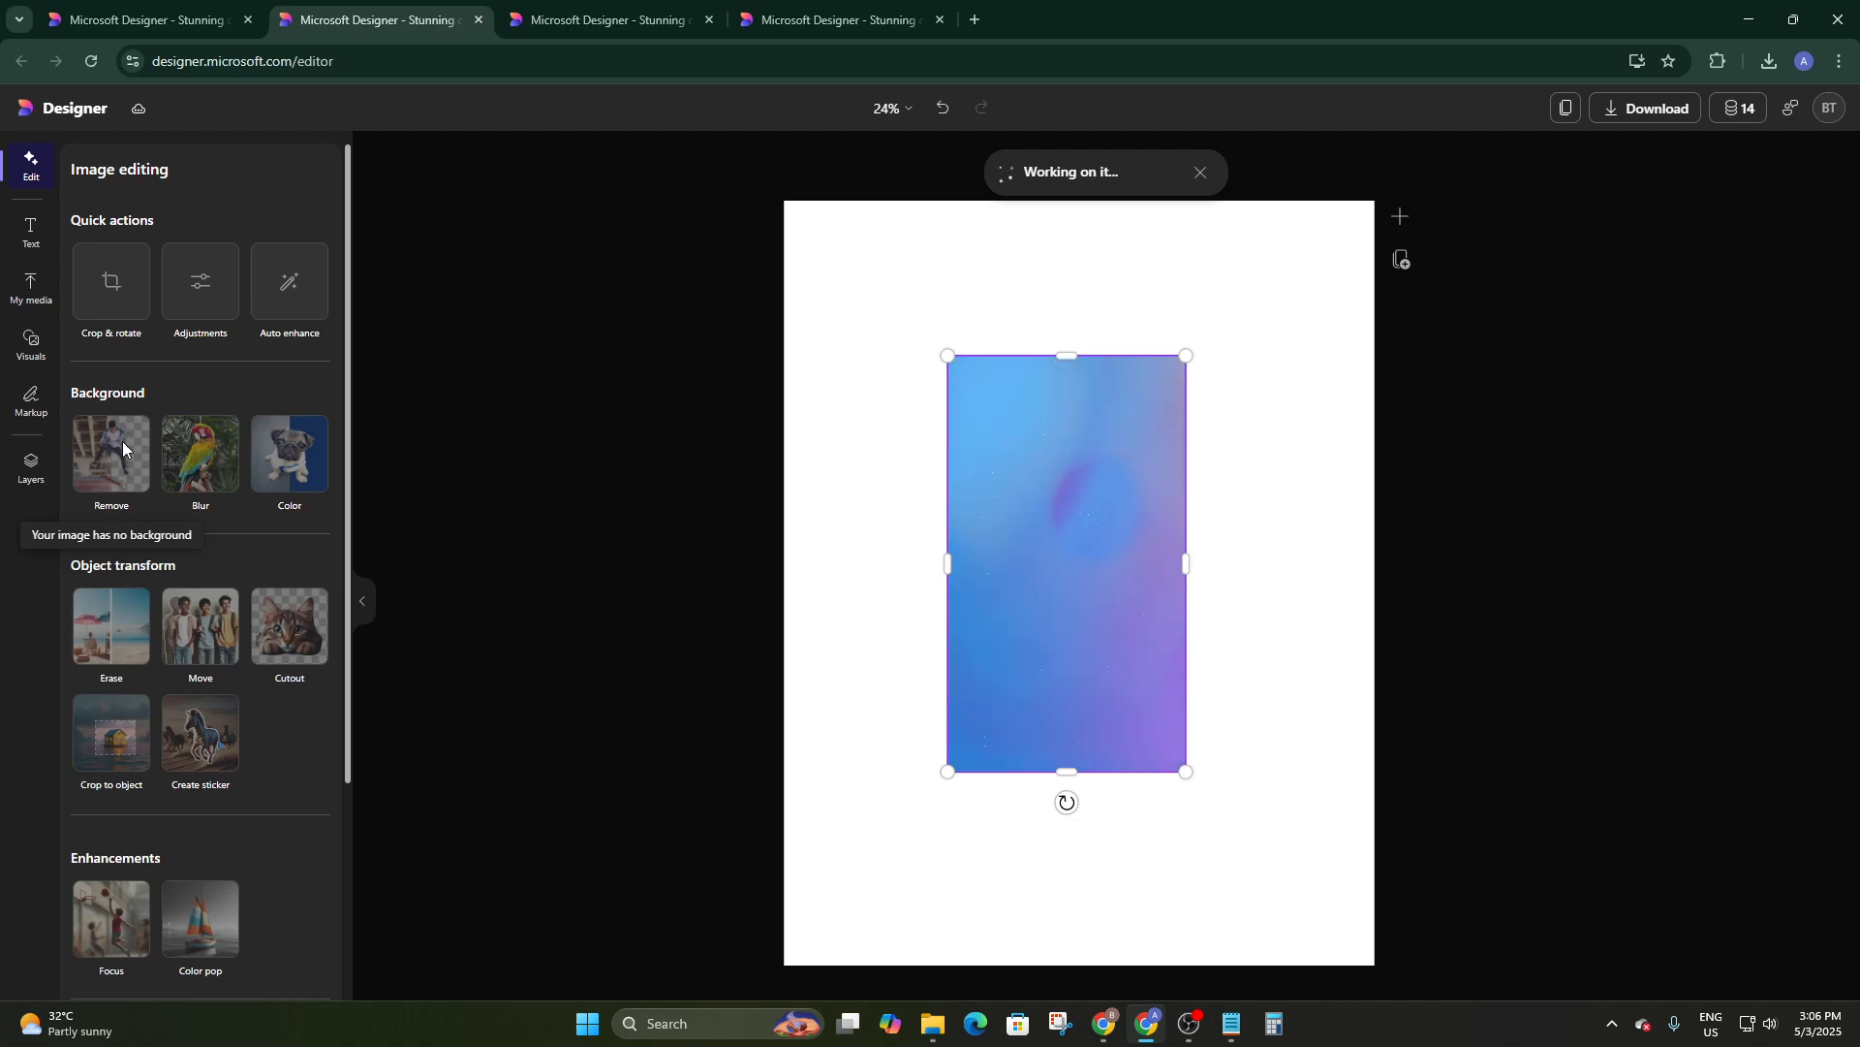
pyautogui.scroll(-3, 231, 625)
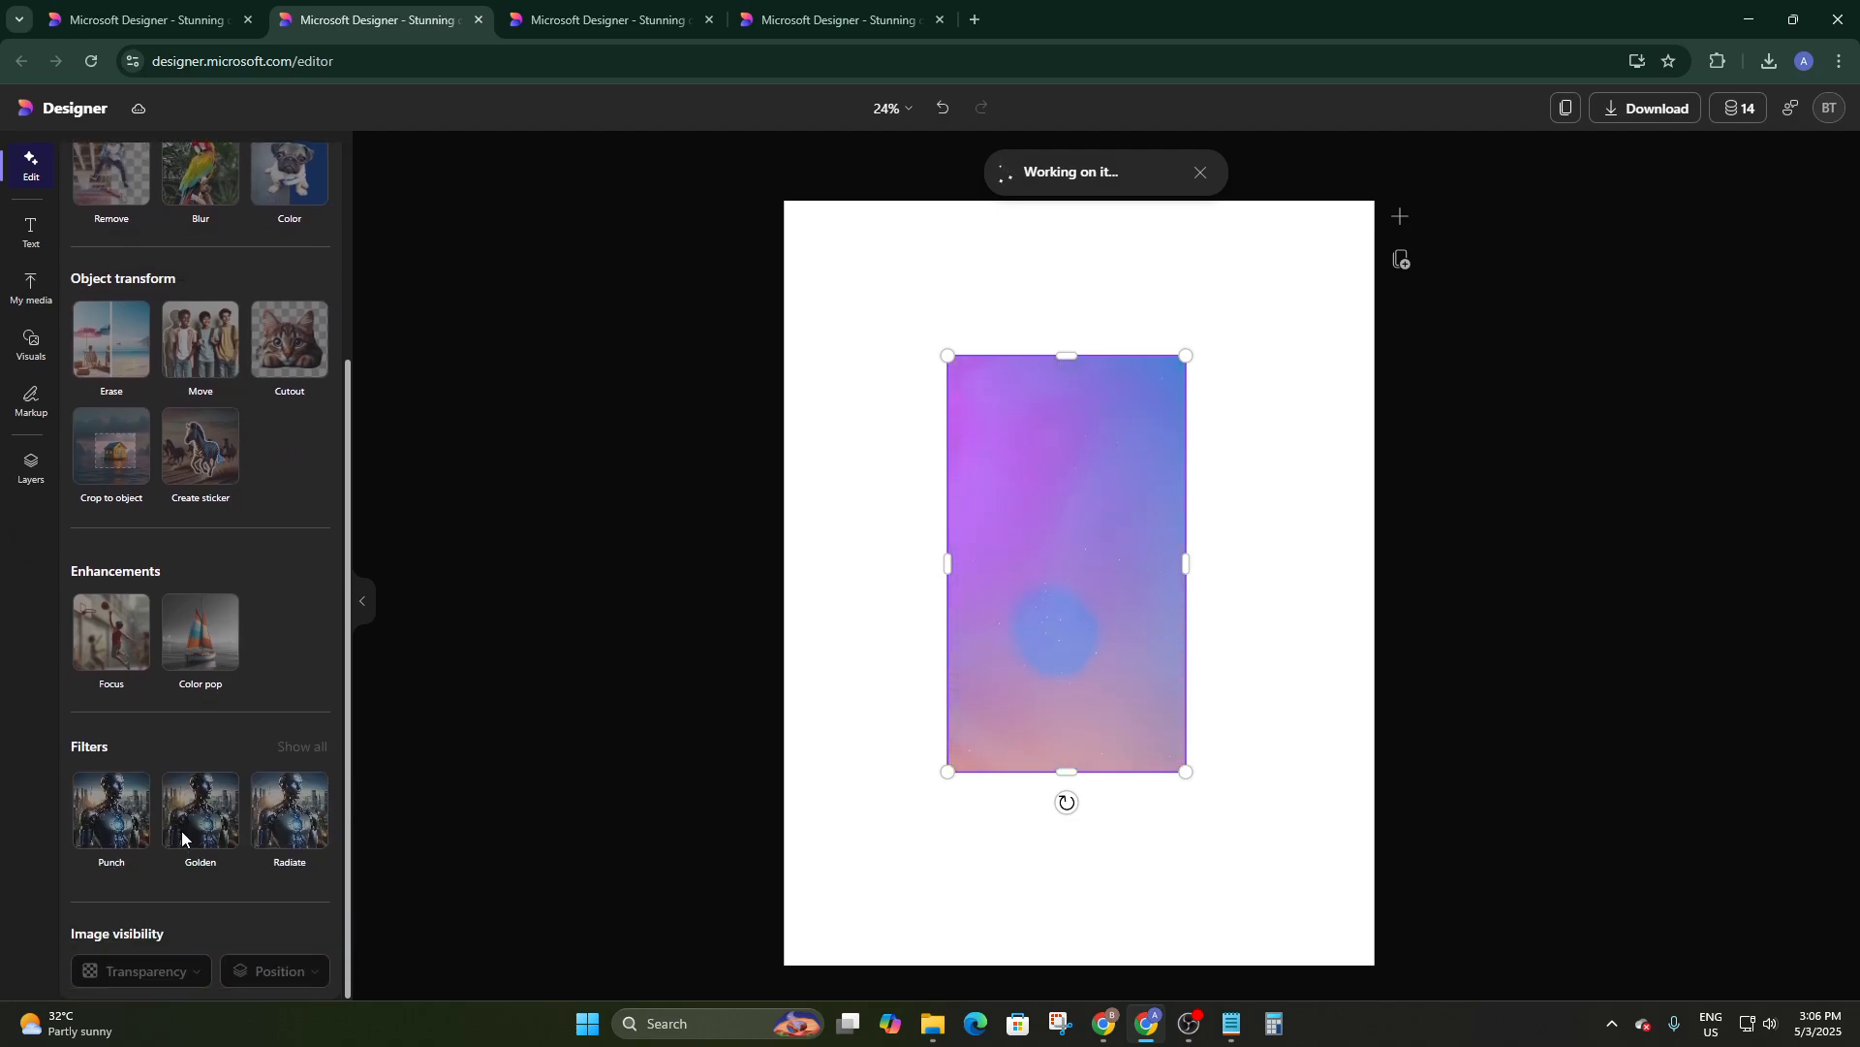
# Examine the text options and ready-made text styles while the robot image is being processed
pyautogui.click(30, 232)
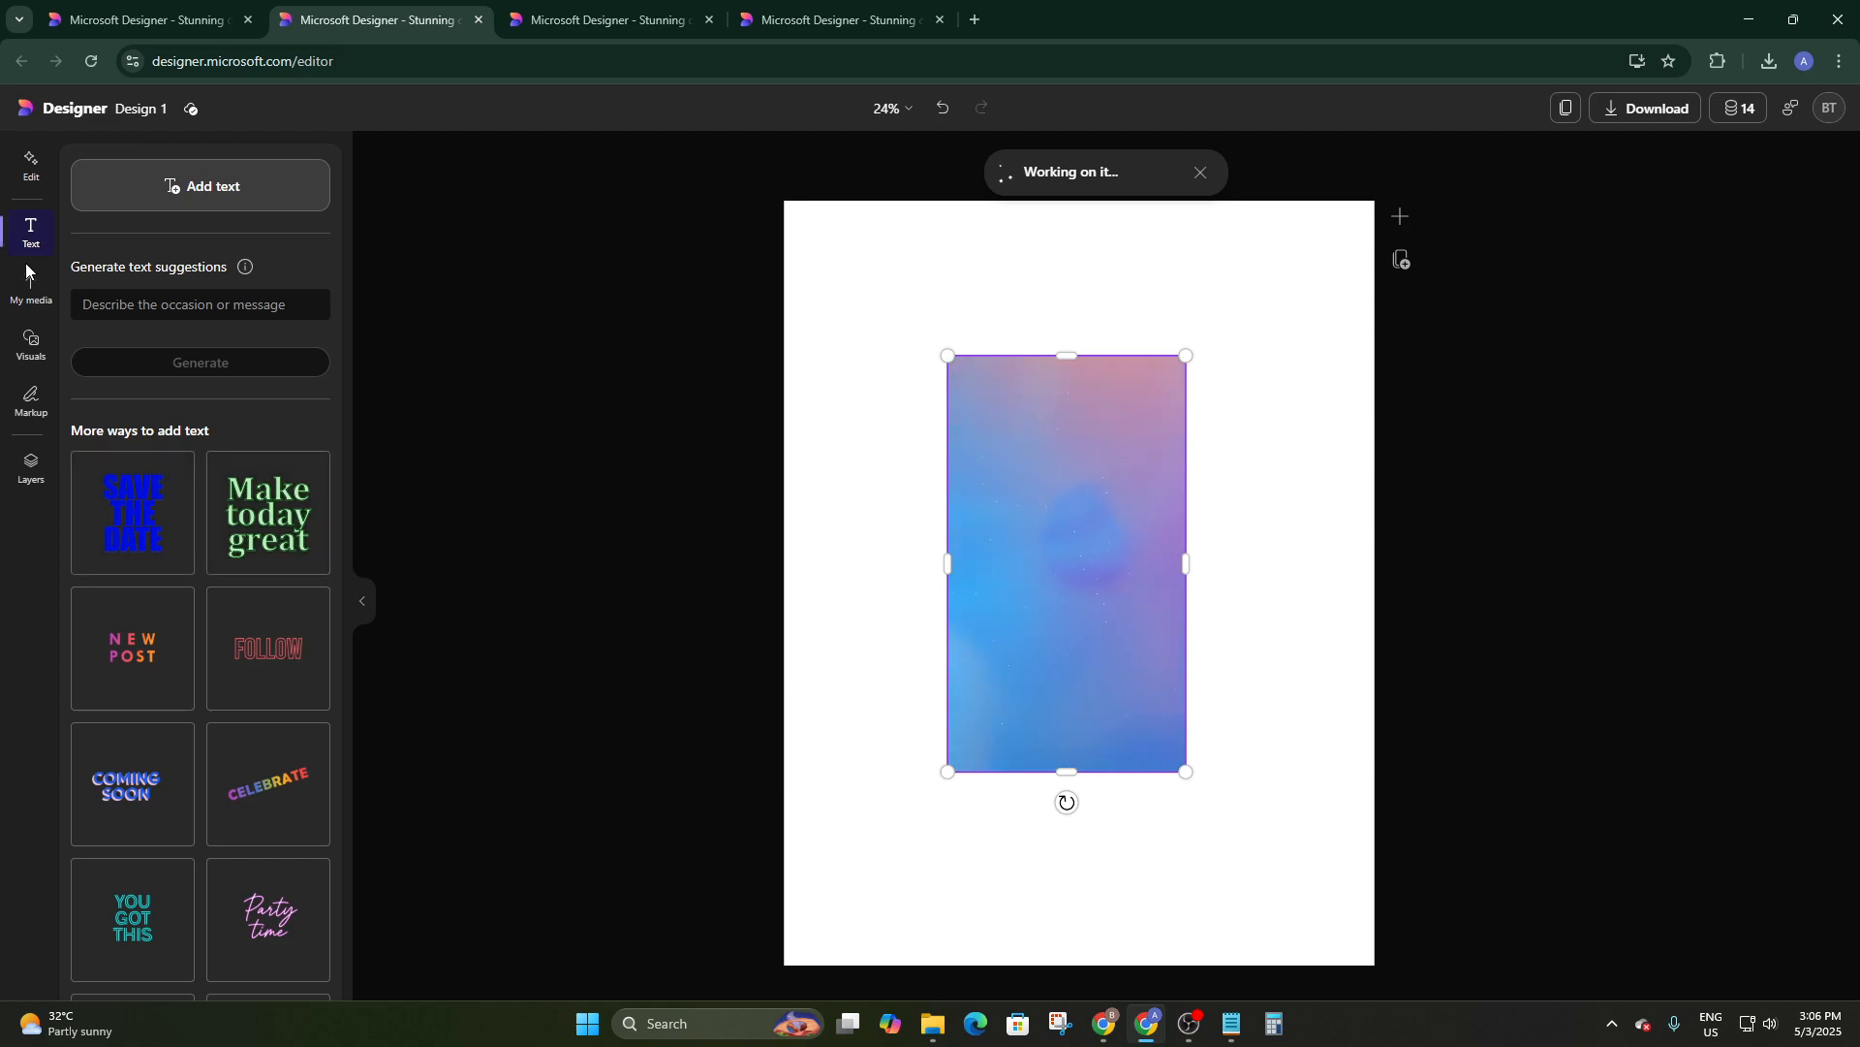
pyautogui.scroll(-5, 228, 497)
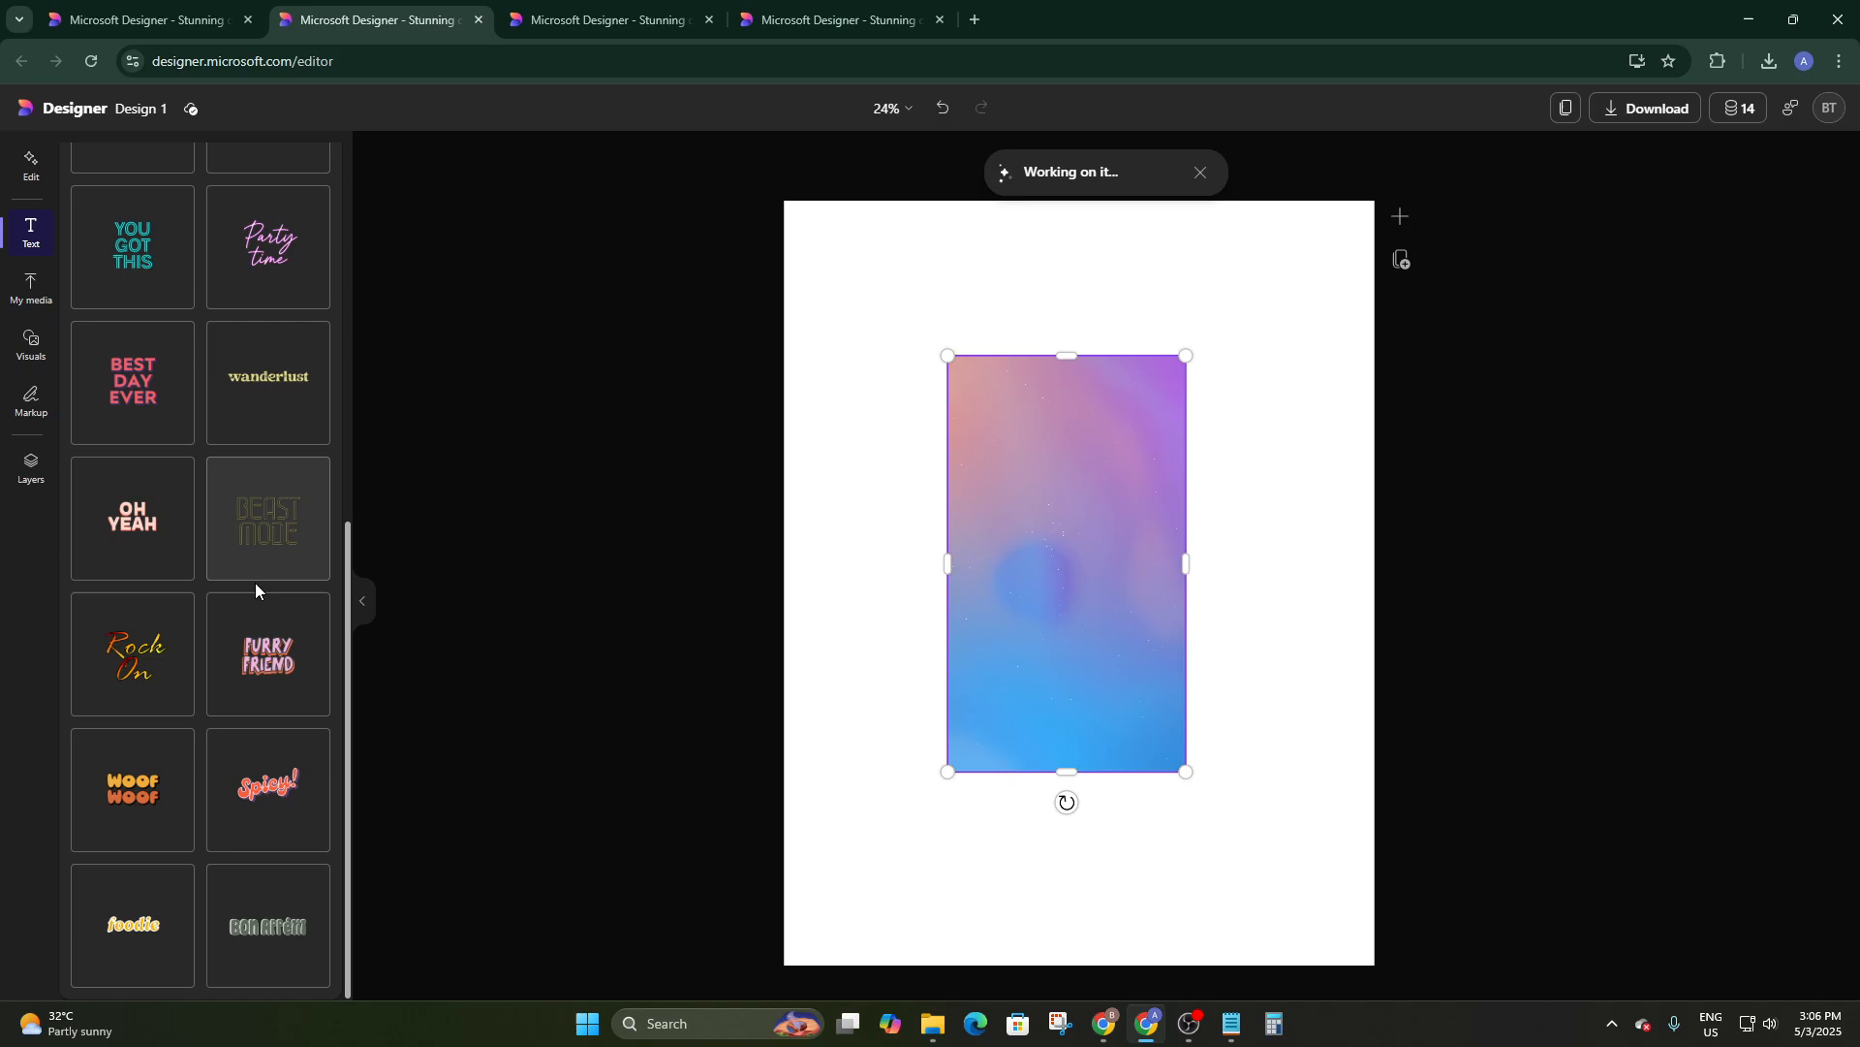
pyautogui.scroll(4, 248, 746)
pyautogui.scroll(3, 246, 743)
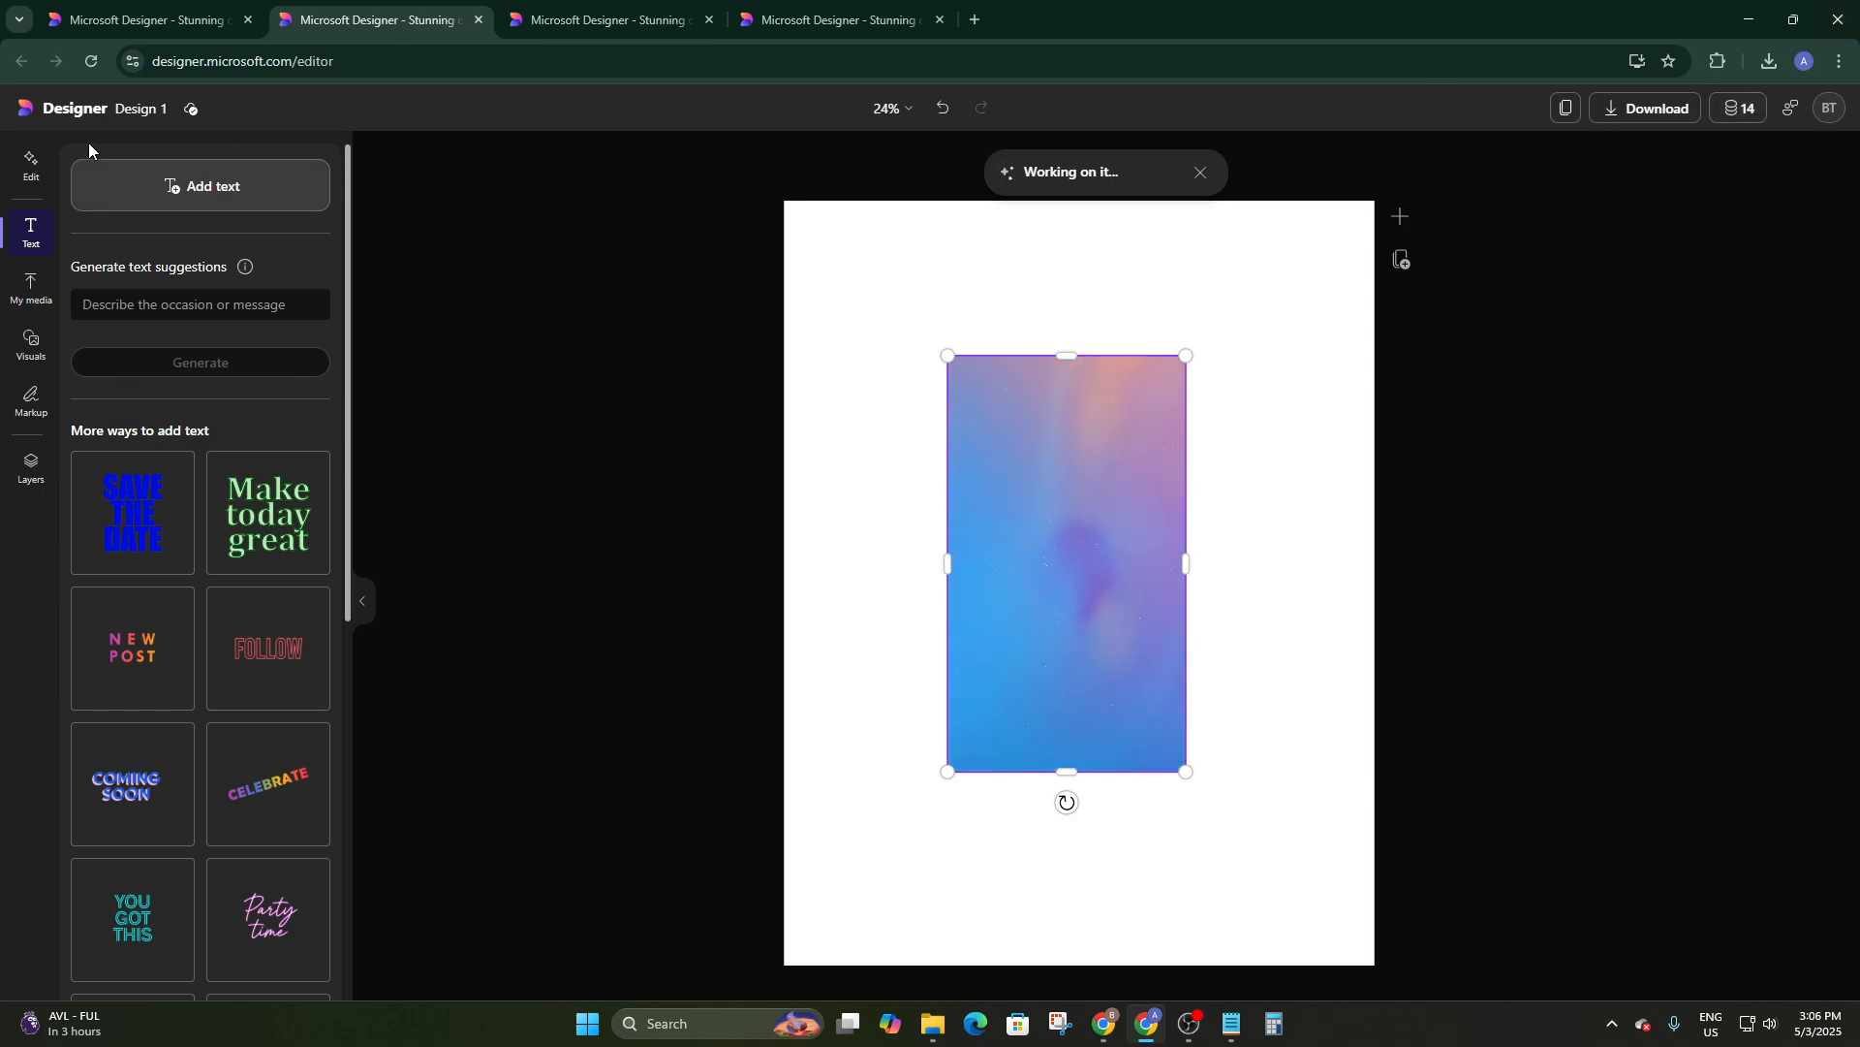
pyautogui.click(913, 111)
pyautogui.click(916, 113)
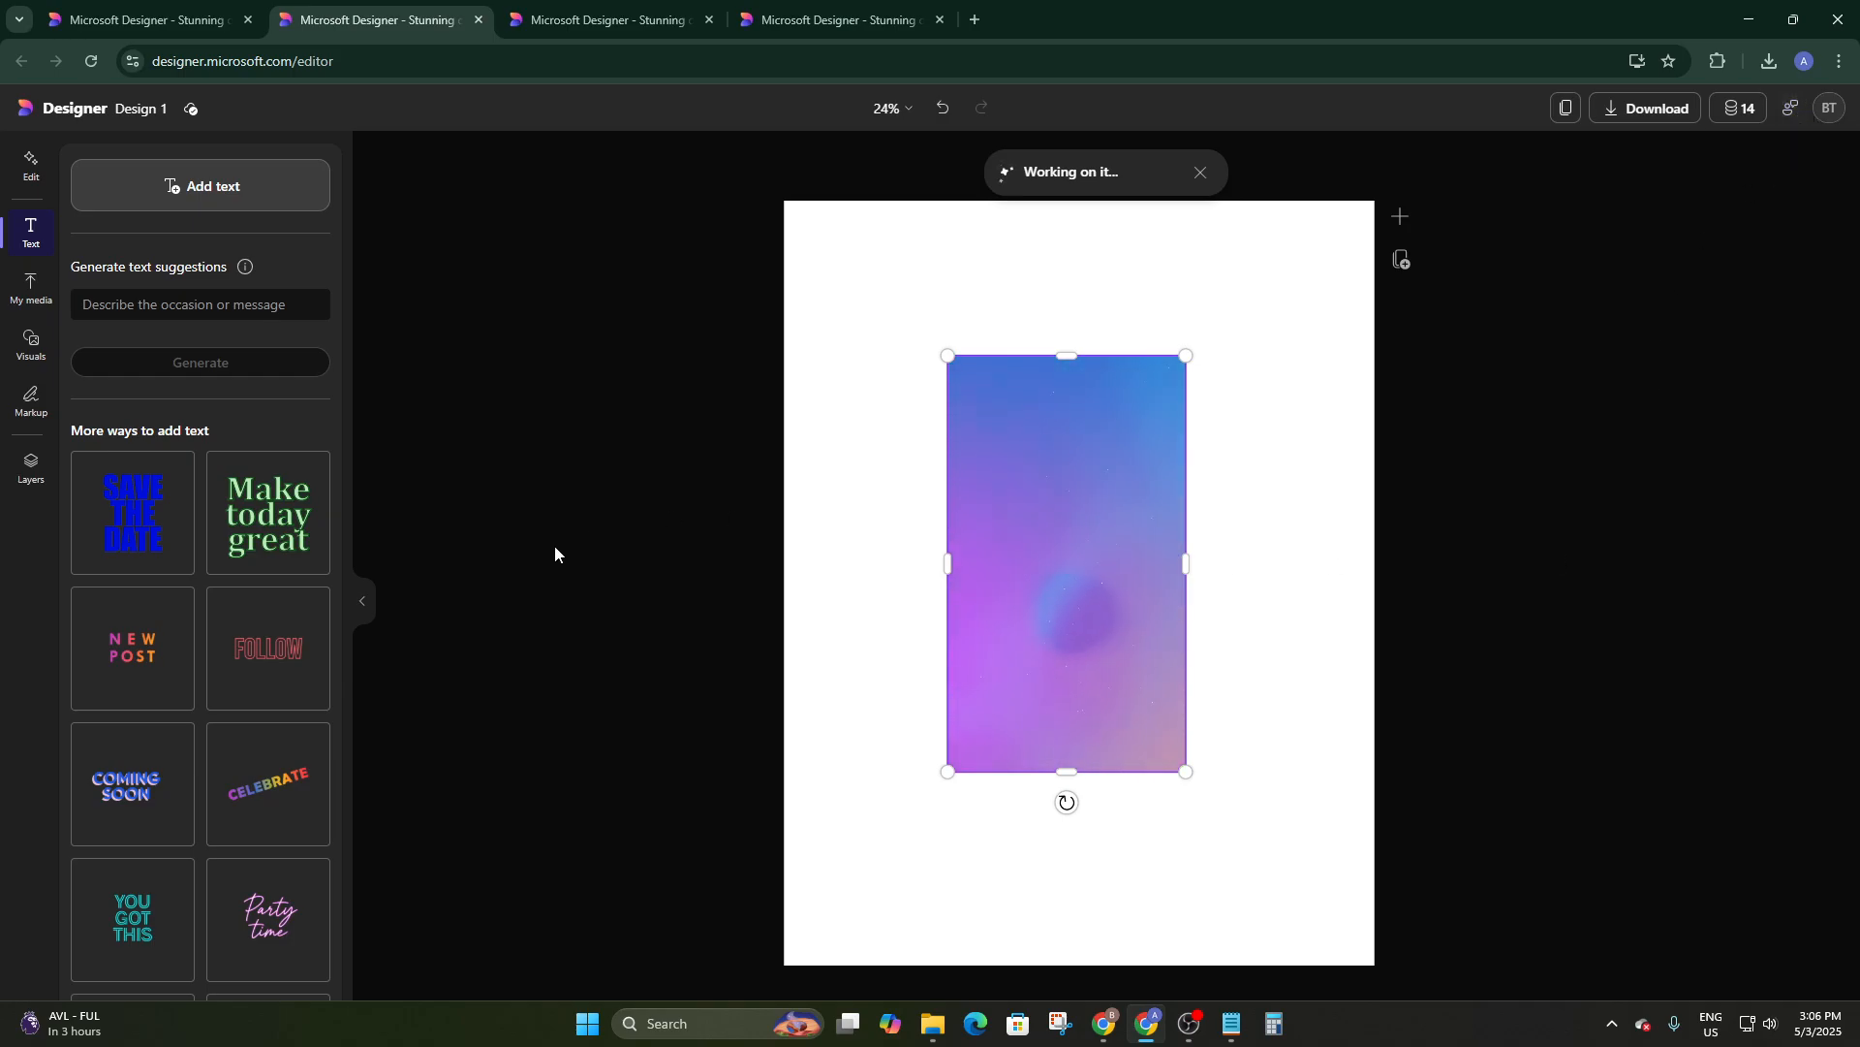
pyautogui.scroll(-1, 277, 595)
pyautogui.scroll(-5, 271, 586)
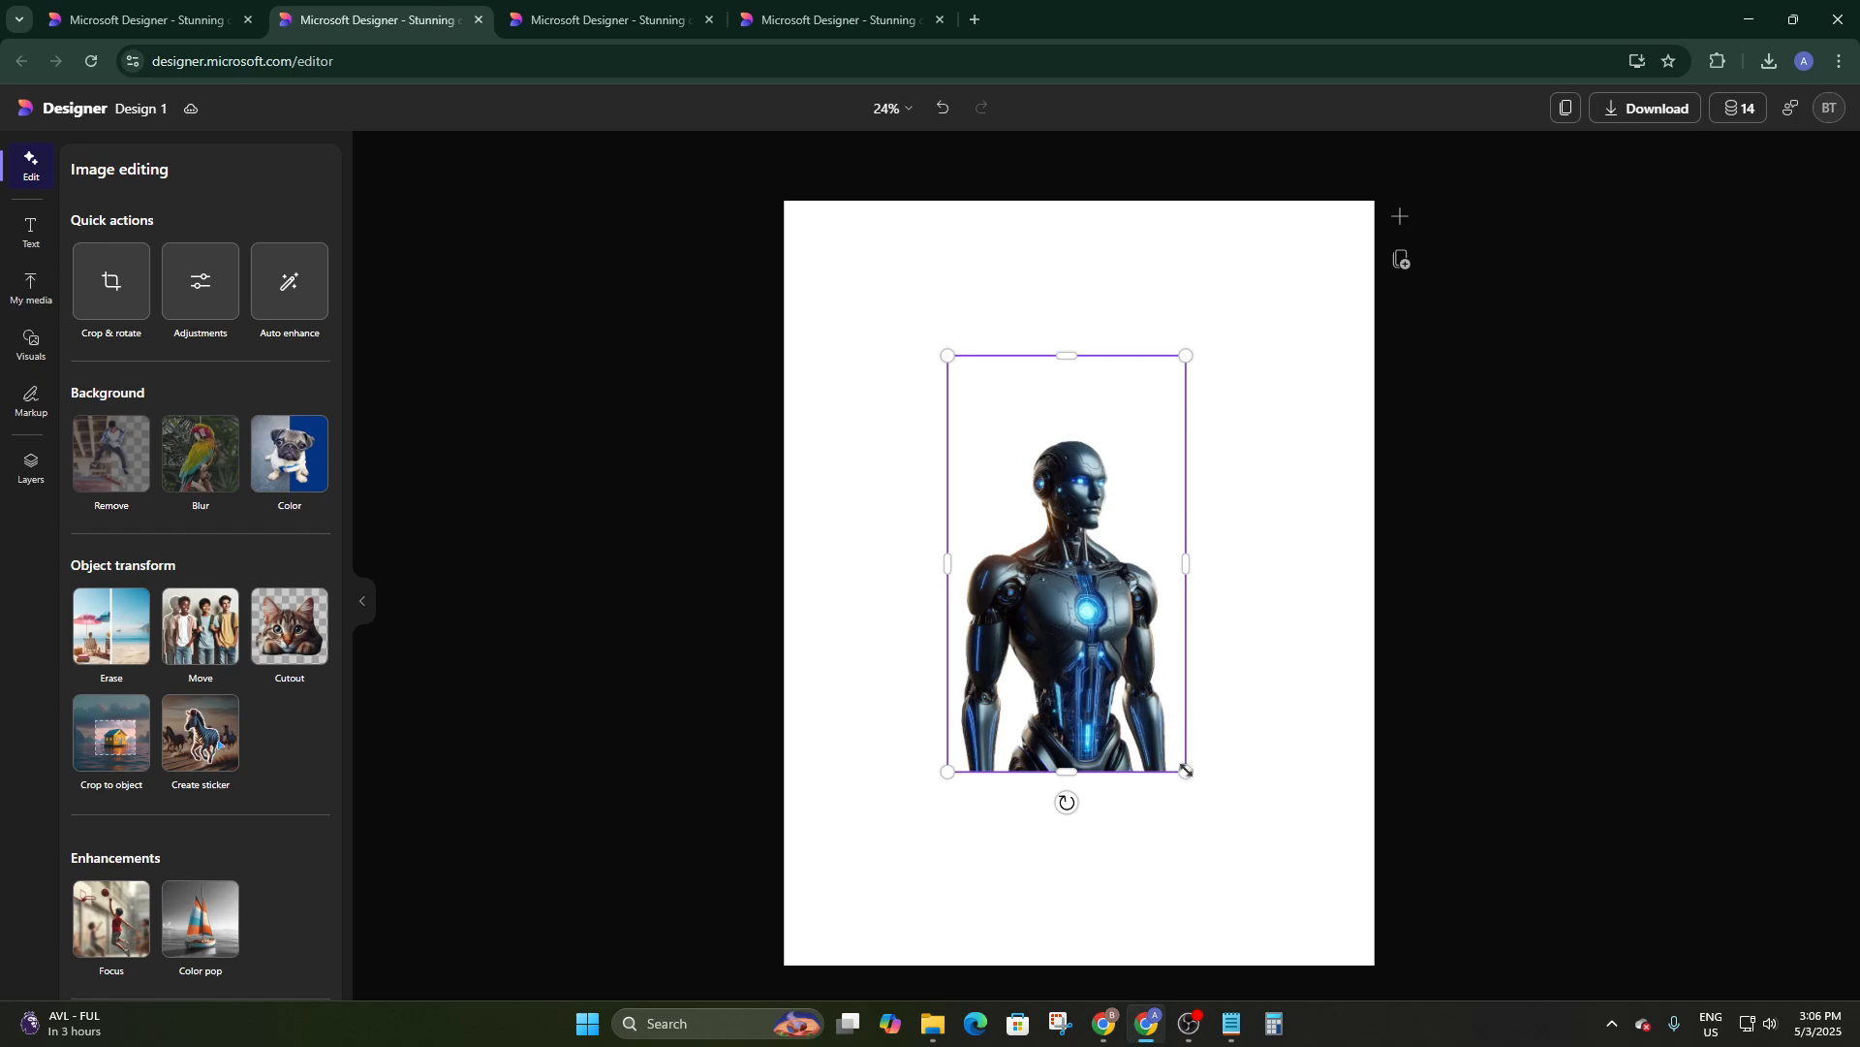
# Enlarge the robot cutout and position it centred on the flyer, with its lower edge at the page's bottom edge
pyautogui.moveTo(1185, 770); pyautogui.dragTo(1288, 951)
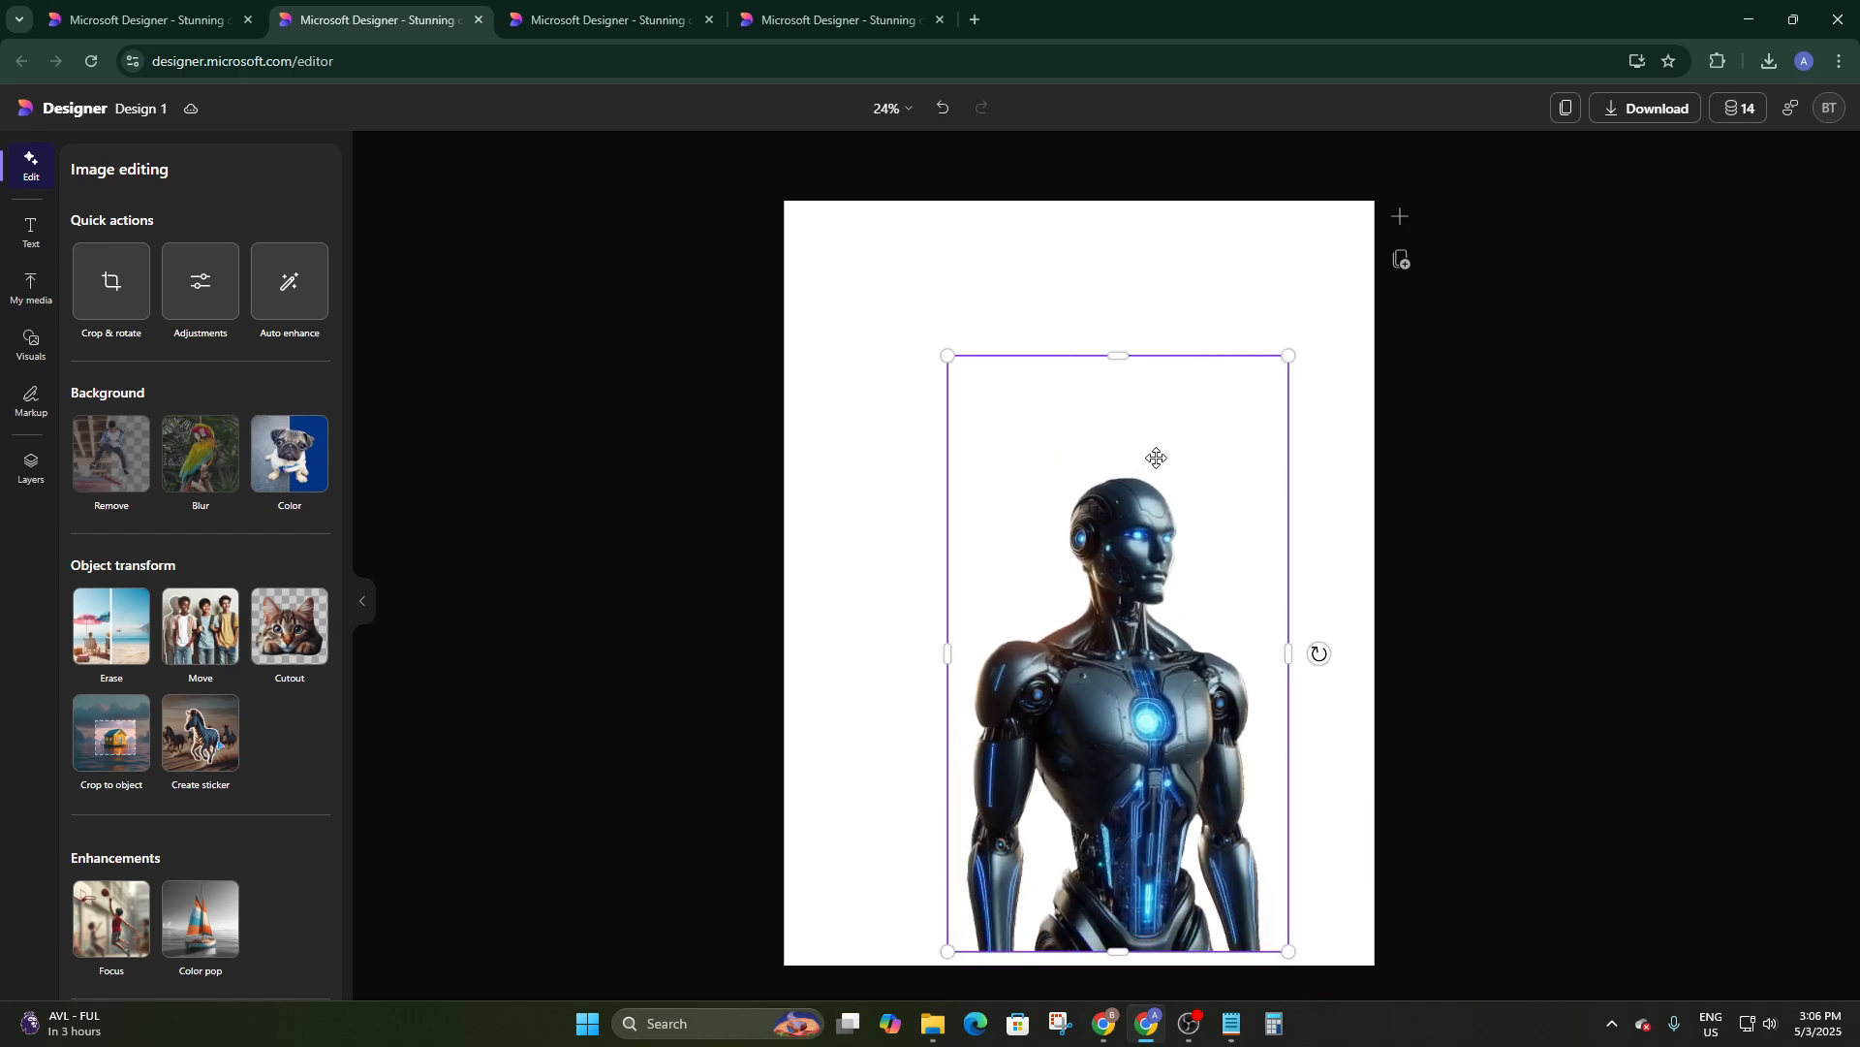
pyautogui.moveTo(1156, 458); pyautogui.dragTo(1118, 370)
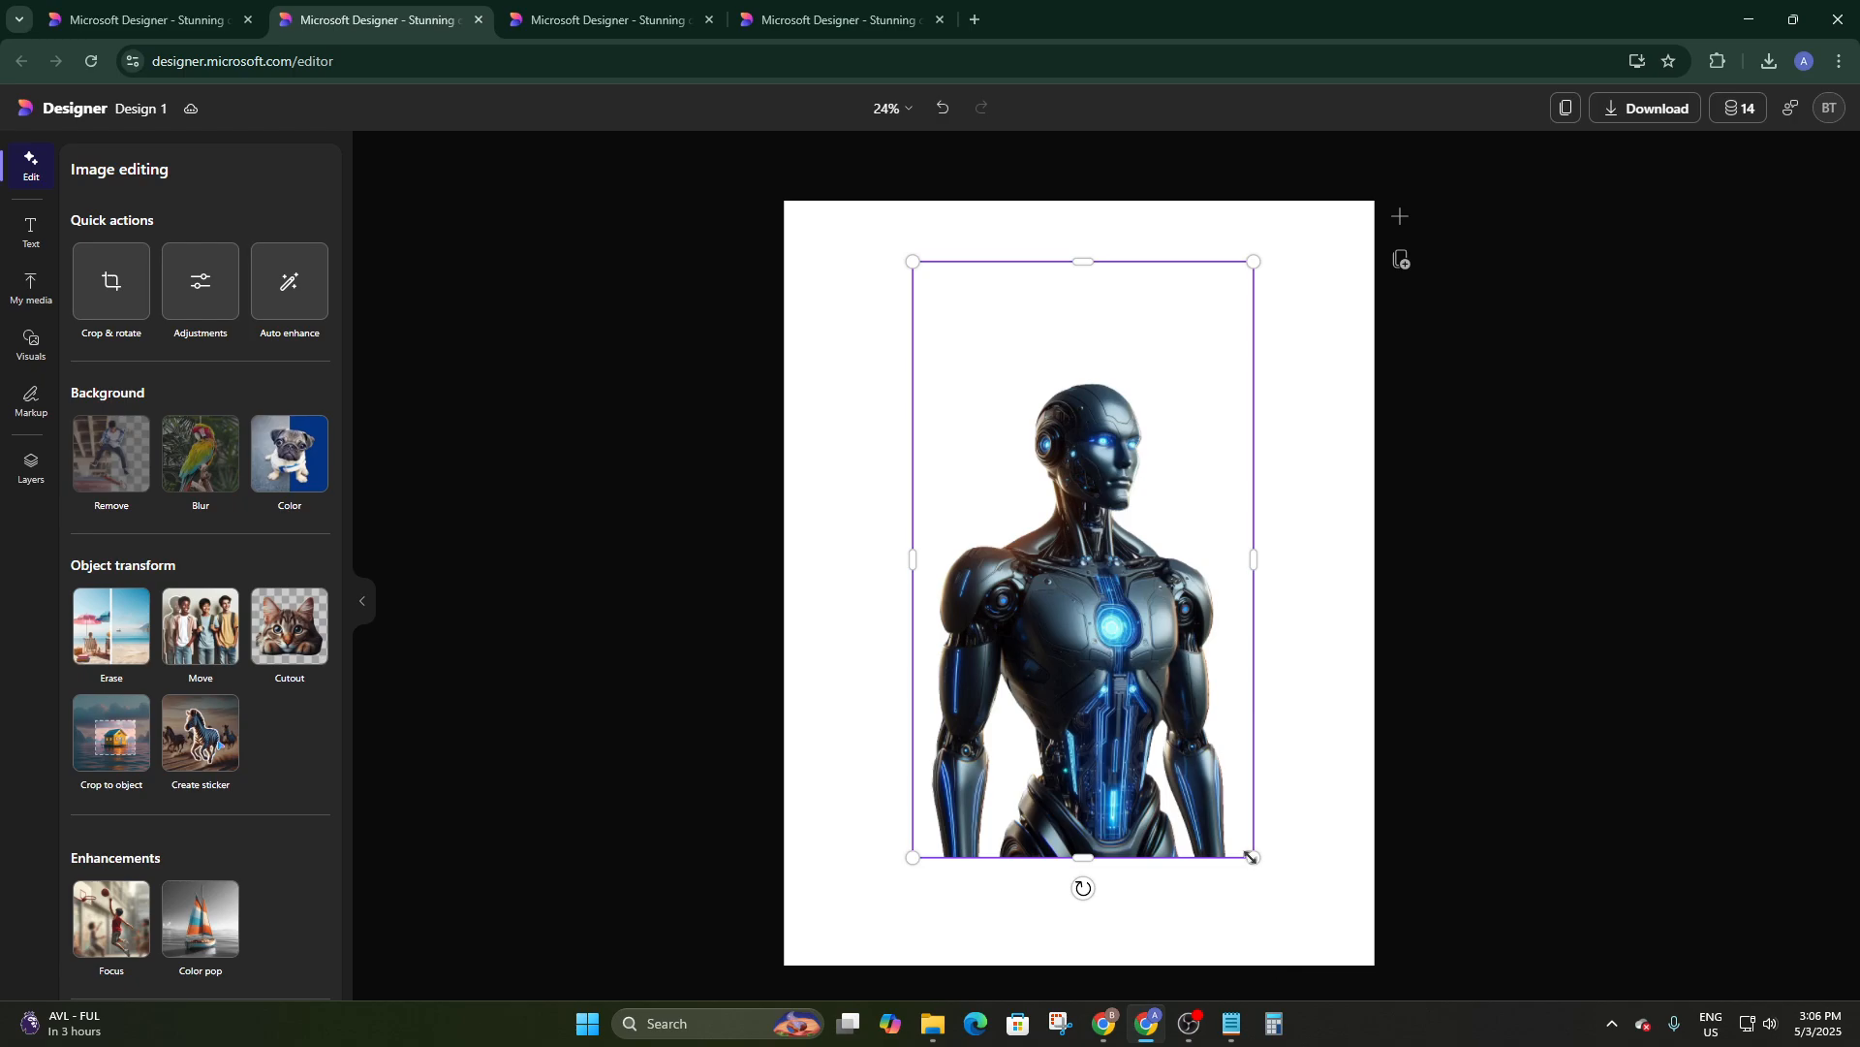
pyautogui.moveTo(1252, 856); pyautogui.dragTo(1314, 948)
pyautogui.moveTo(1248, 451); pyautogui.dragTo(1218, 452)
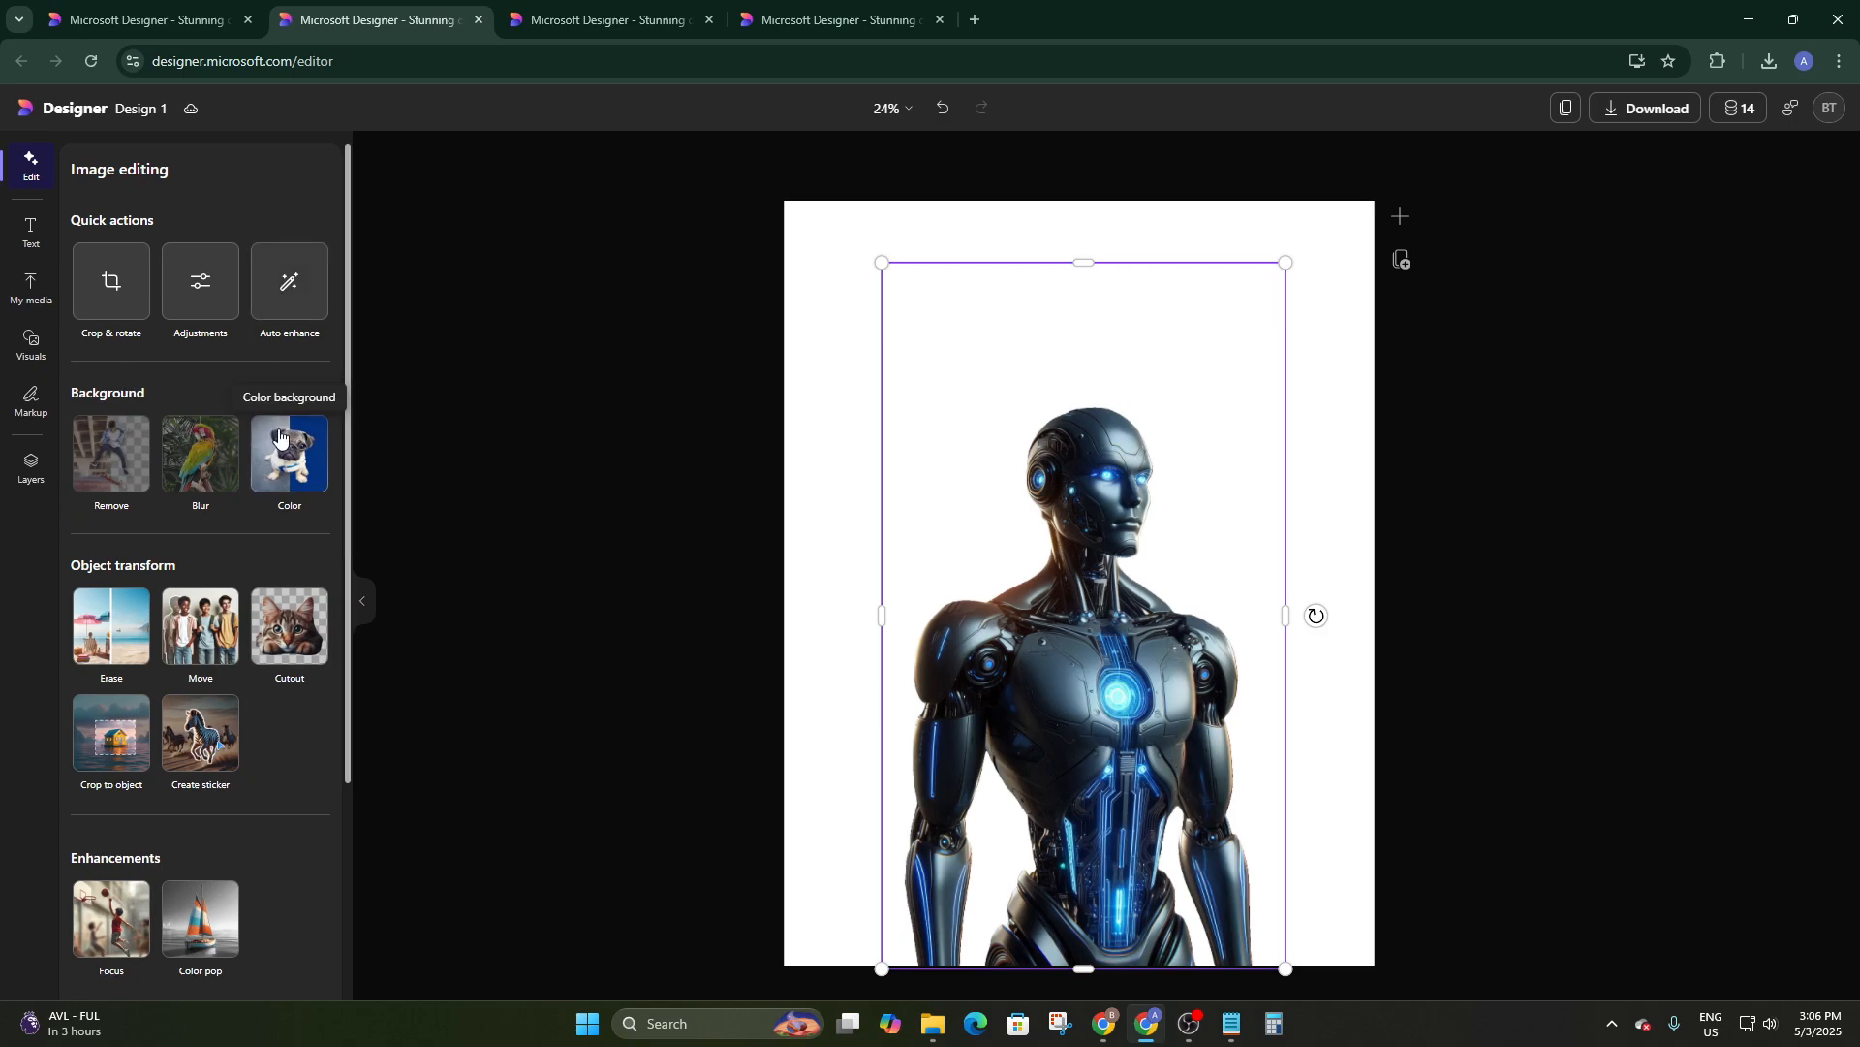
# Review the robot image's editing tools and try its transparency setting, leaving it at 0
pyautogui.scroll(-3, 238, 620)
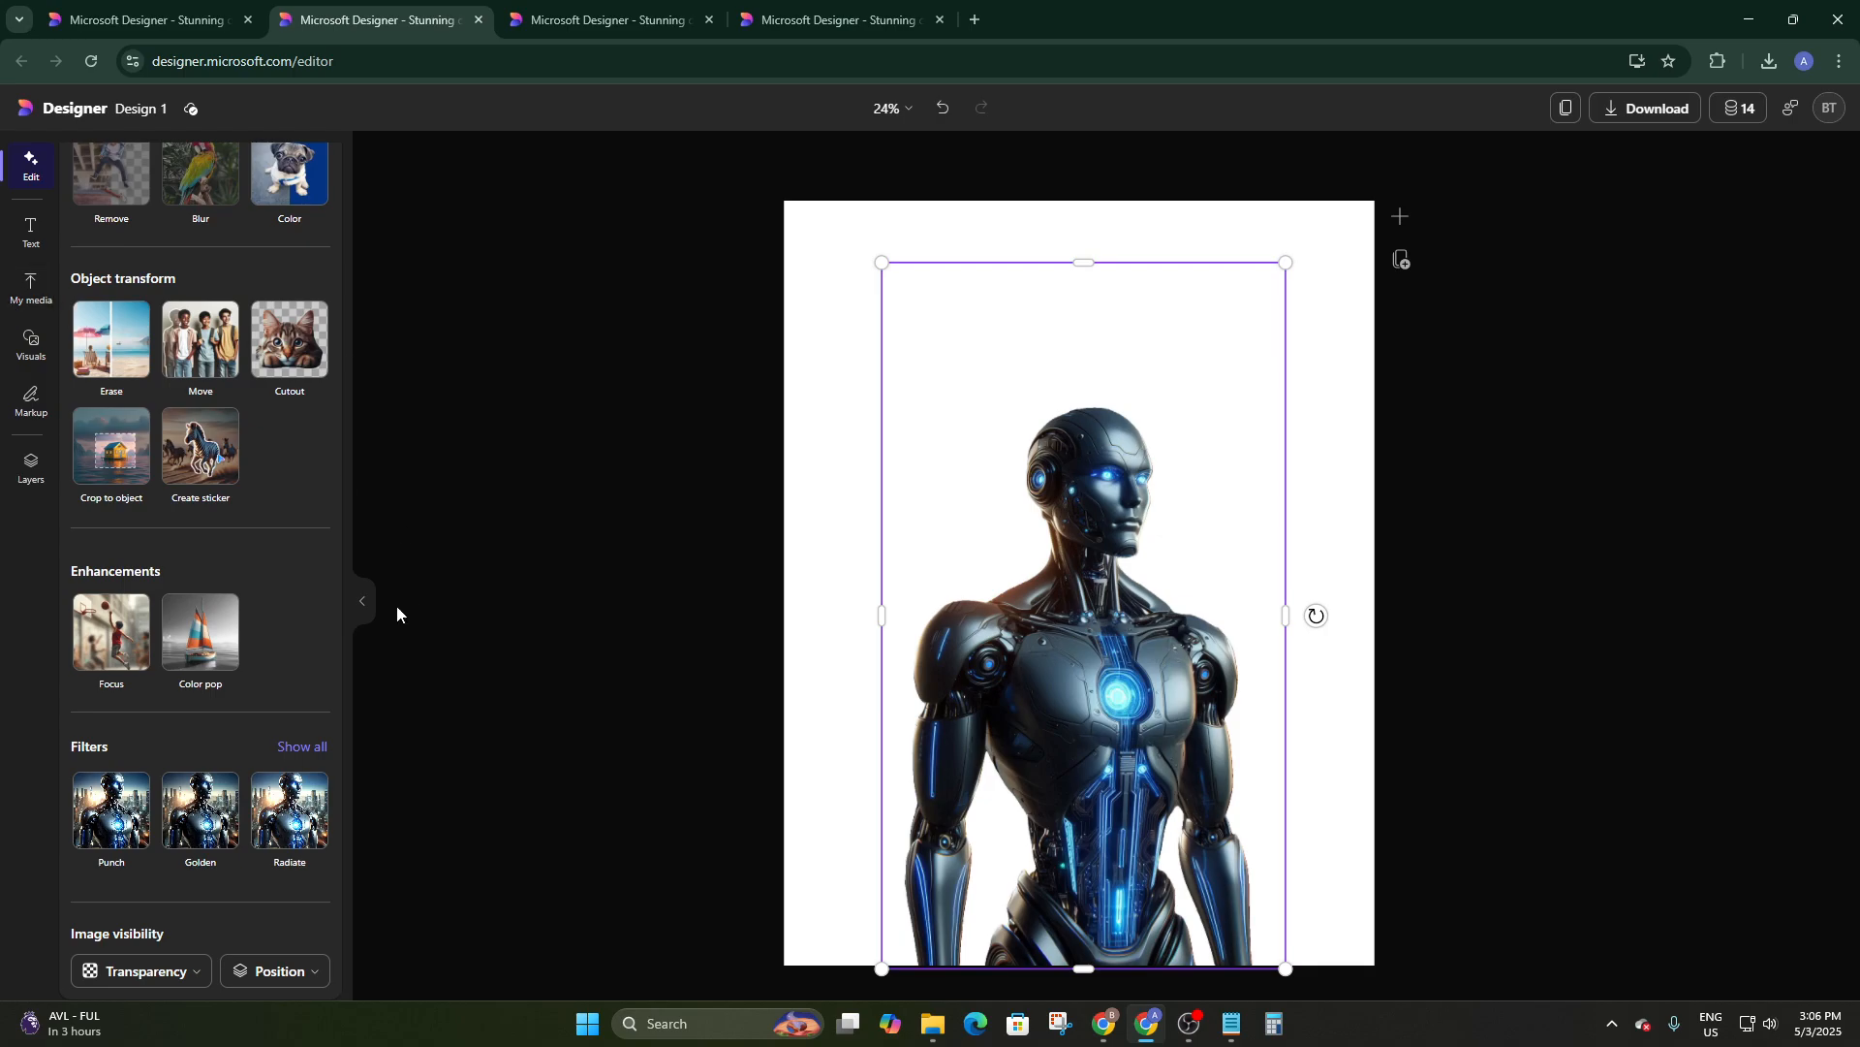
pyautogui.scroll(3, 203, 916)
pyautogui.scroll(-3, 302, 896)
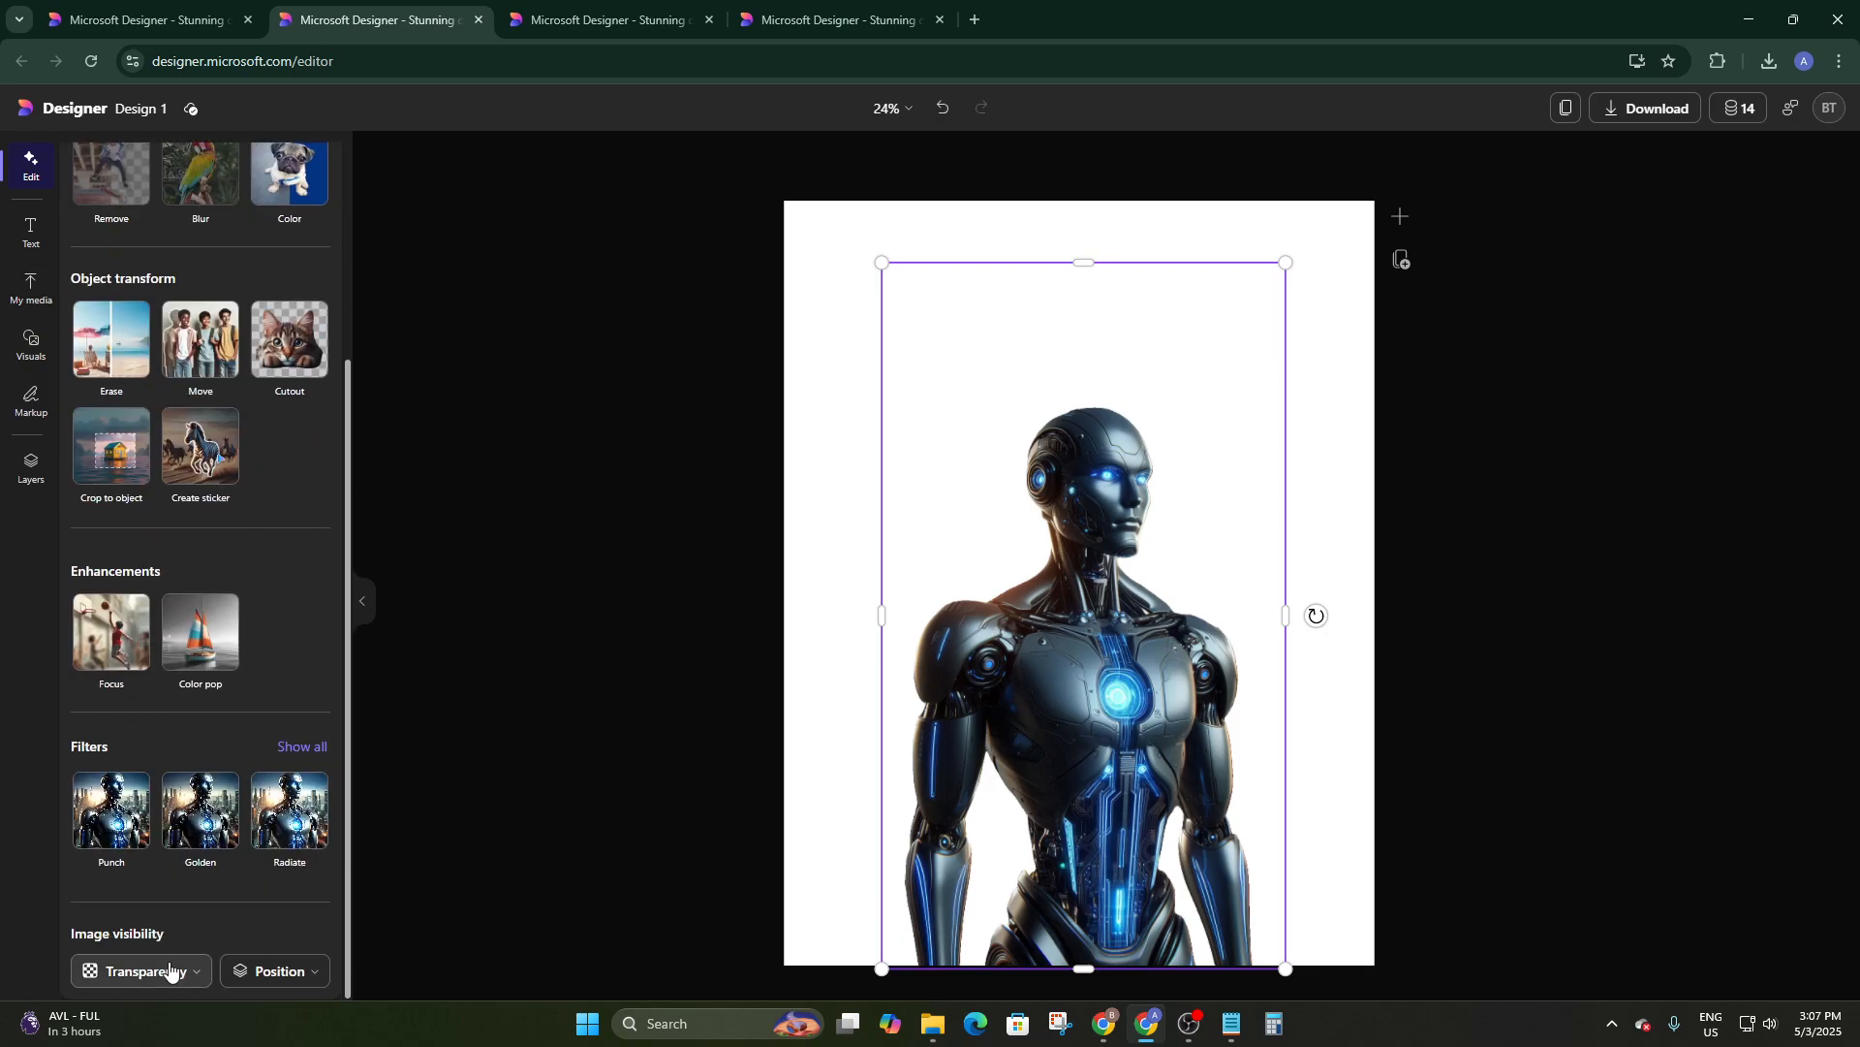
pyautogui.click(140, 971)
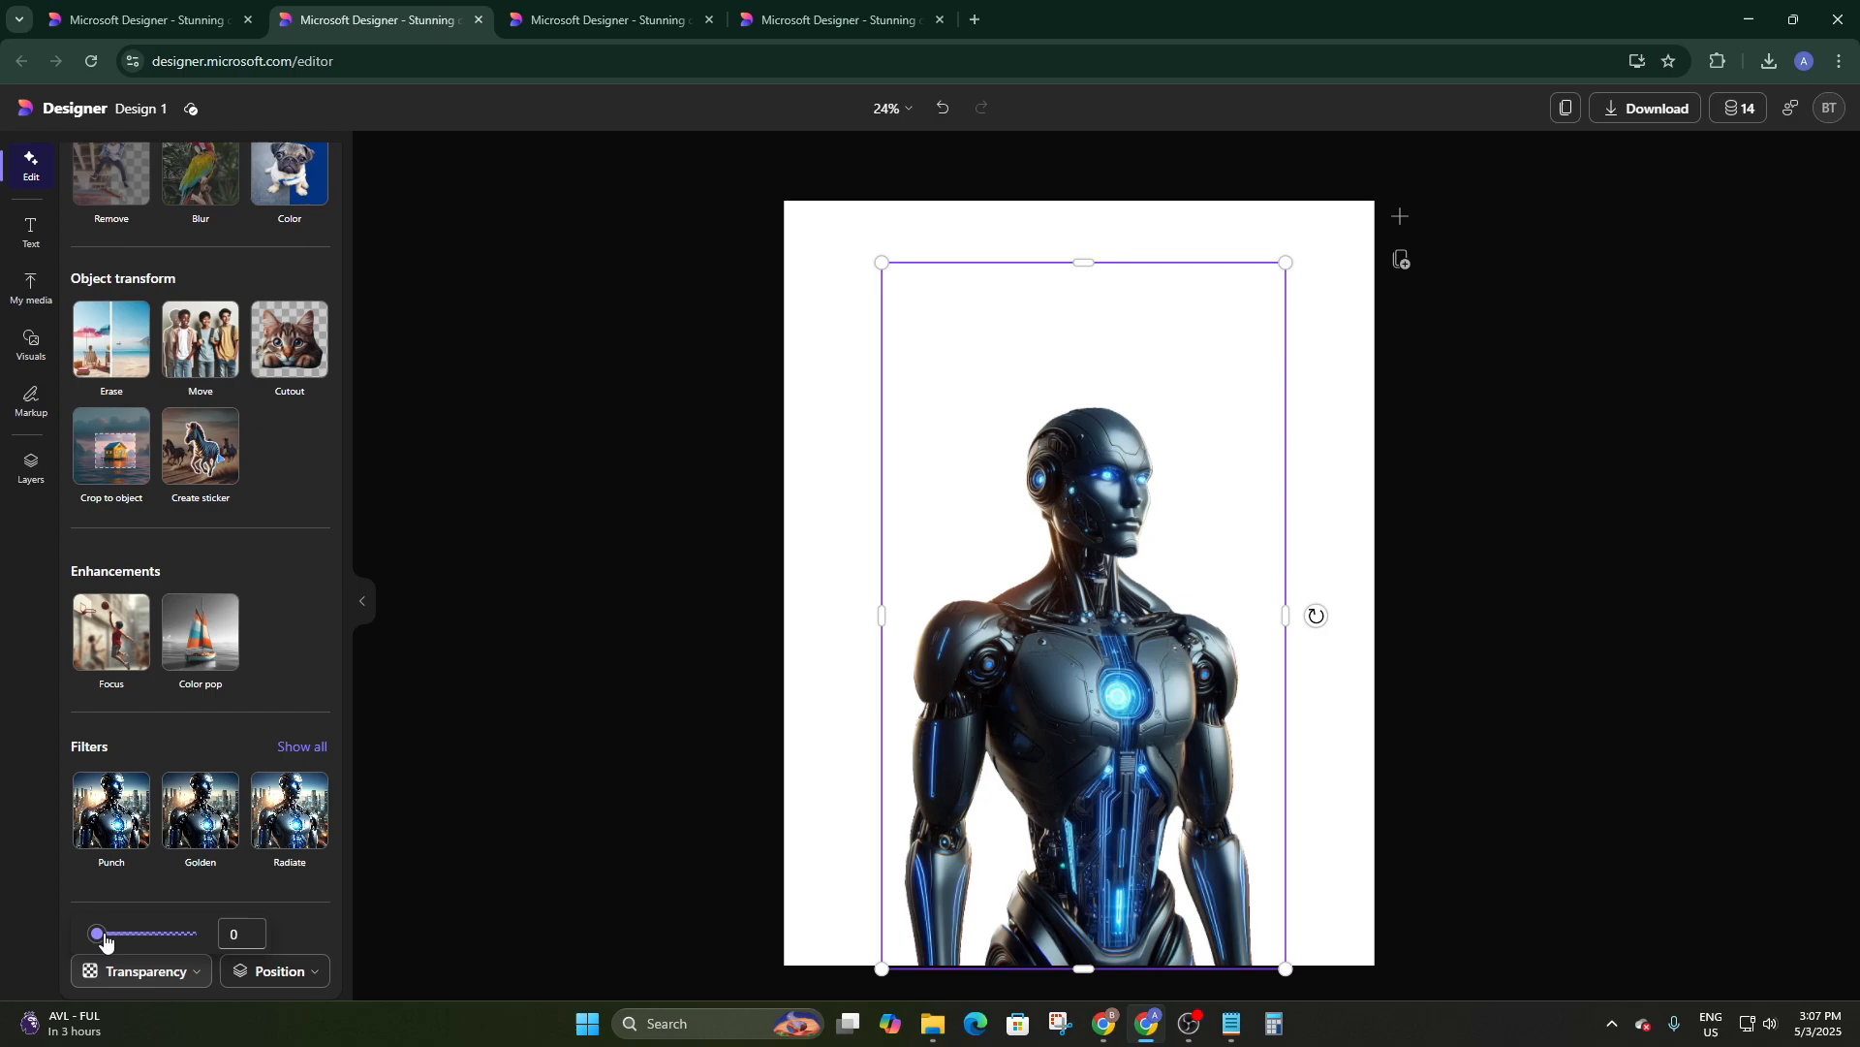
pyautogui.moveTo(98, 935)
pyautogui.mouseDown()
pyautogui.moveTo(195, 935)
pyautogui.moveTo(71, 911)
pyautogui.mouseUp()
# Try the stacking order options Bring to front, Bring forward and Send backward on the robot image
pyautogui.click(291, 962)
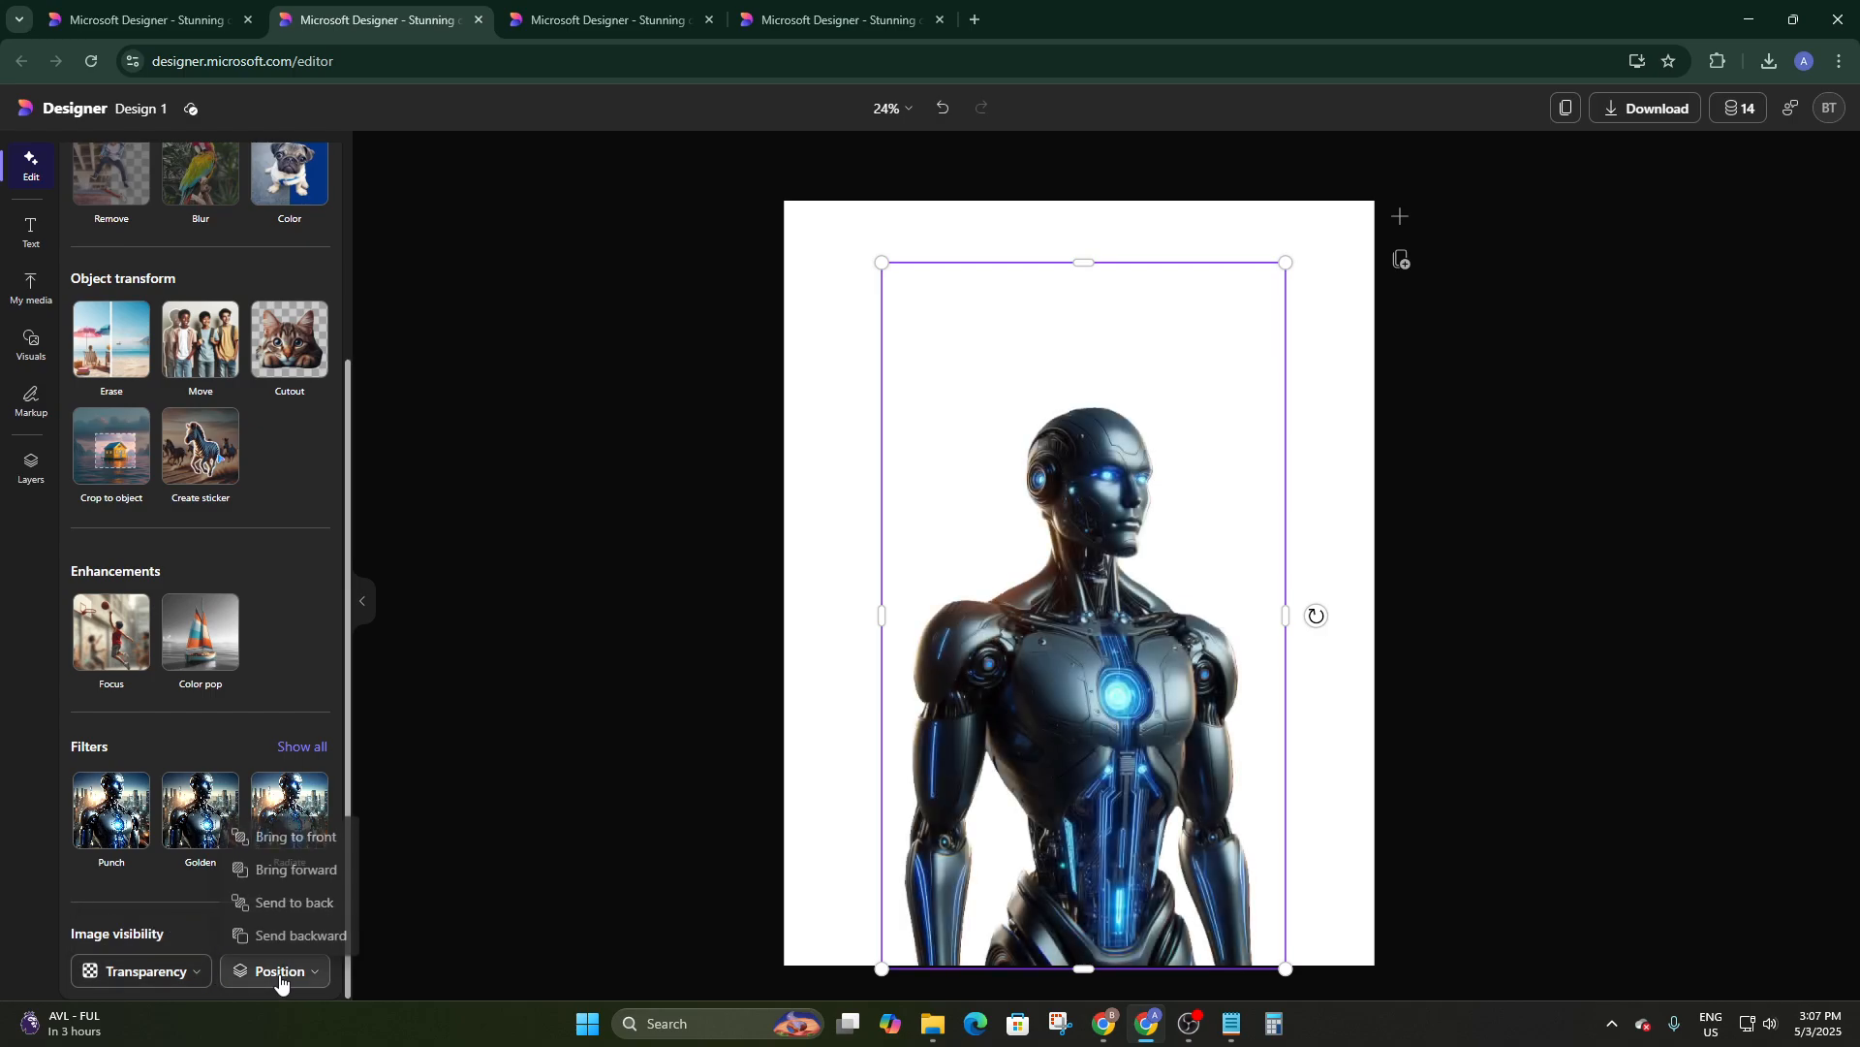
pyautogui.click(289, 836)
pyautogui.click(291, 969)
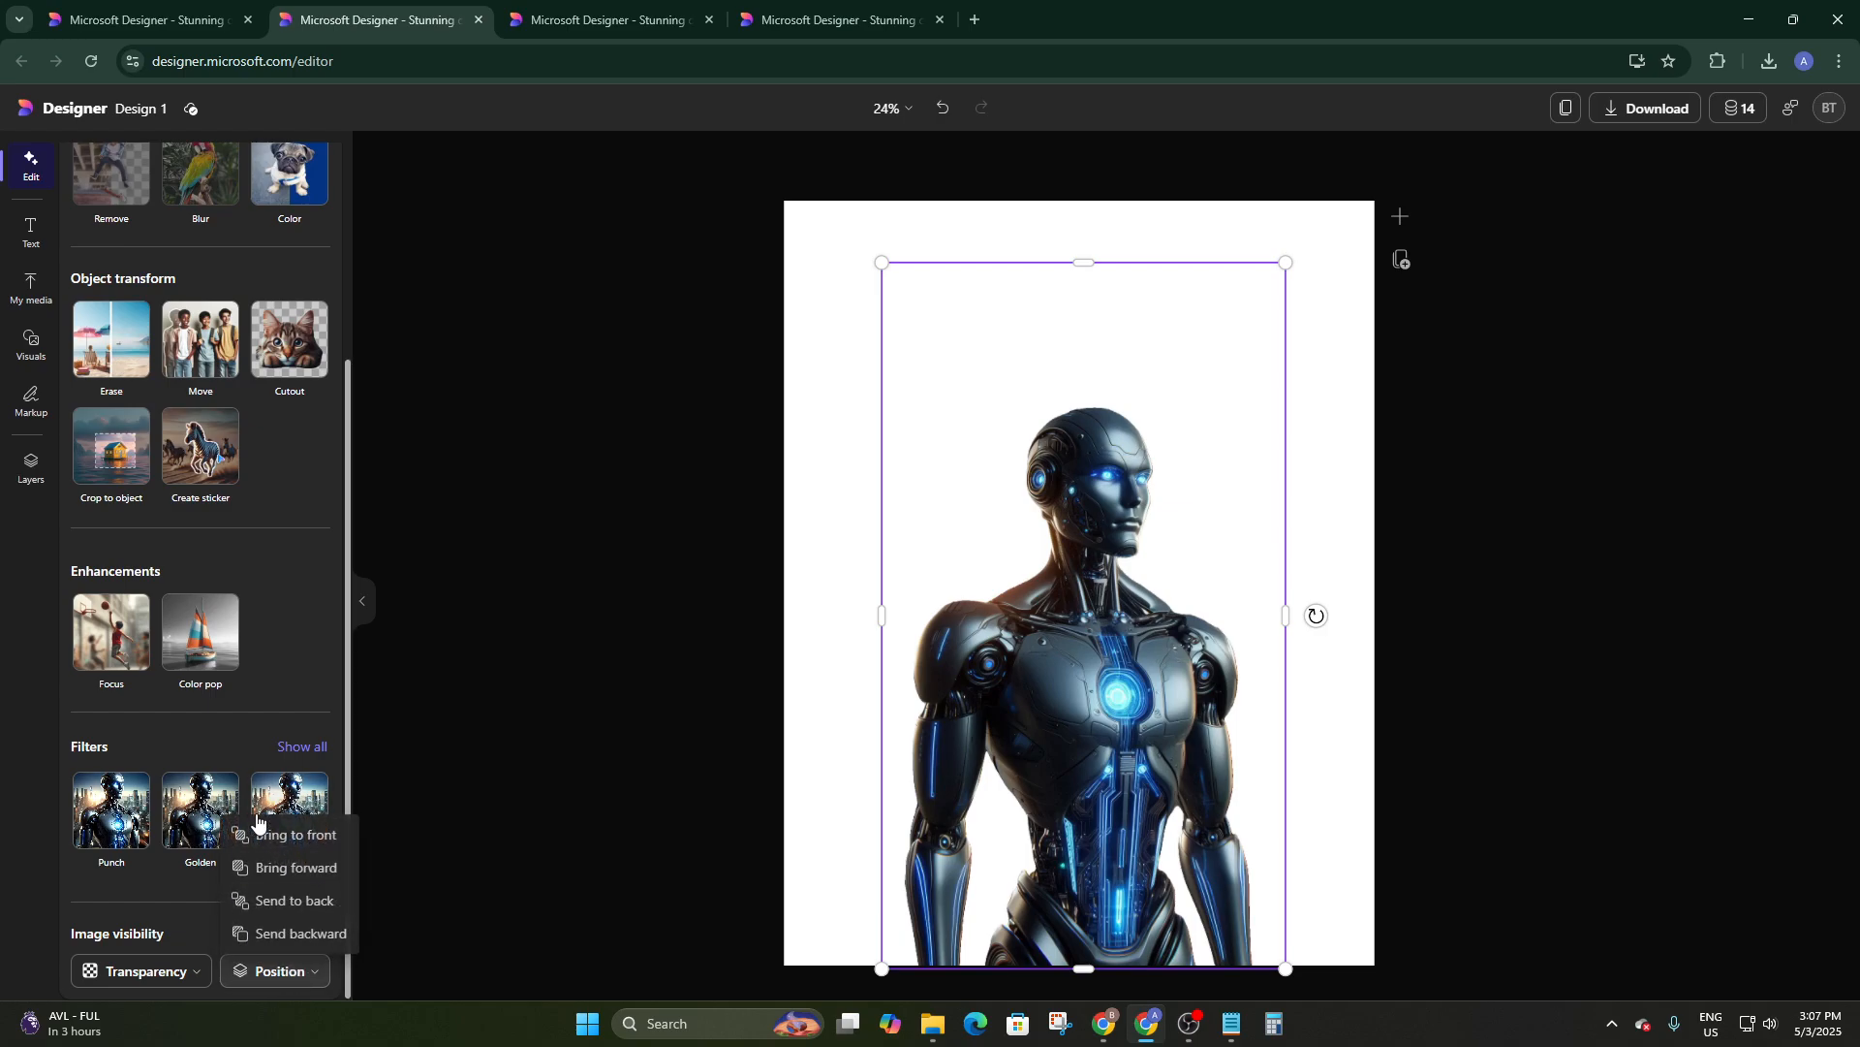
pyautogui.click(276, 869)
pyautogui.click(287, 972)
pyautogui.click(282, 940)
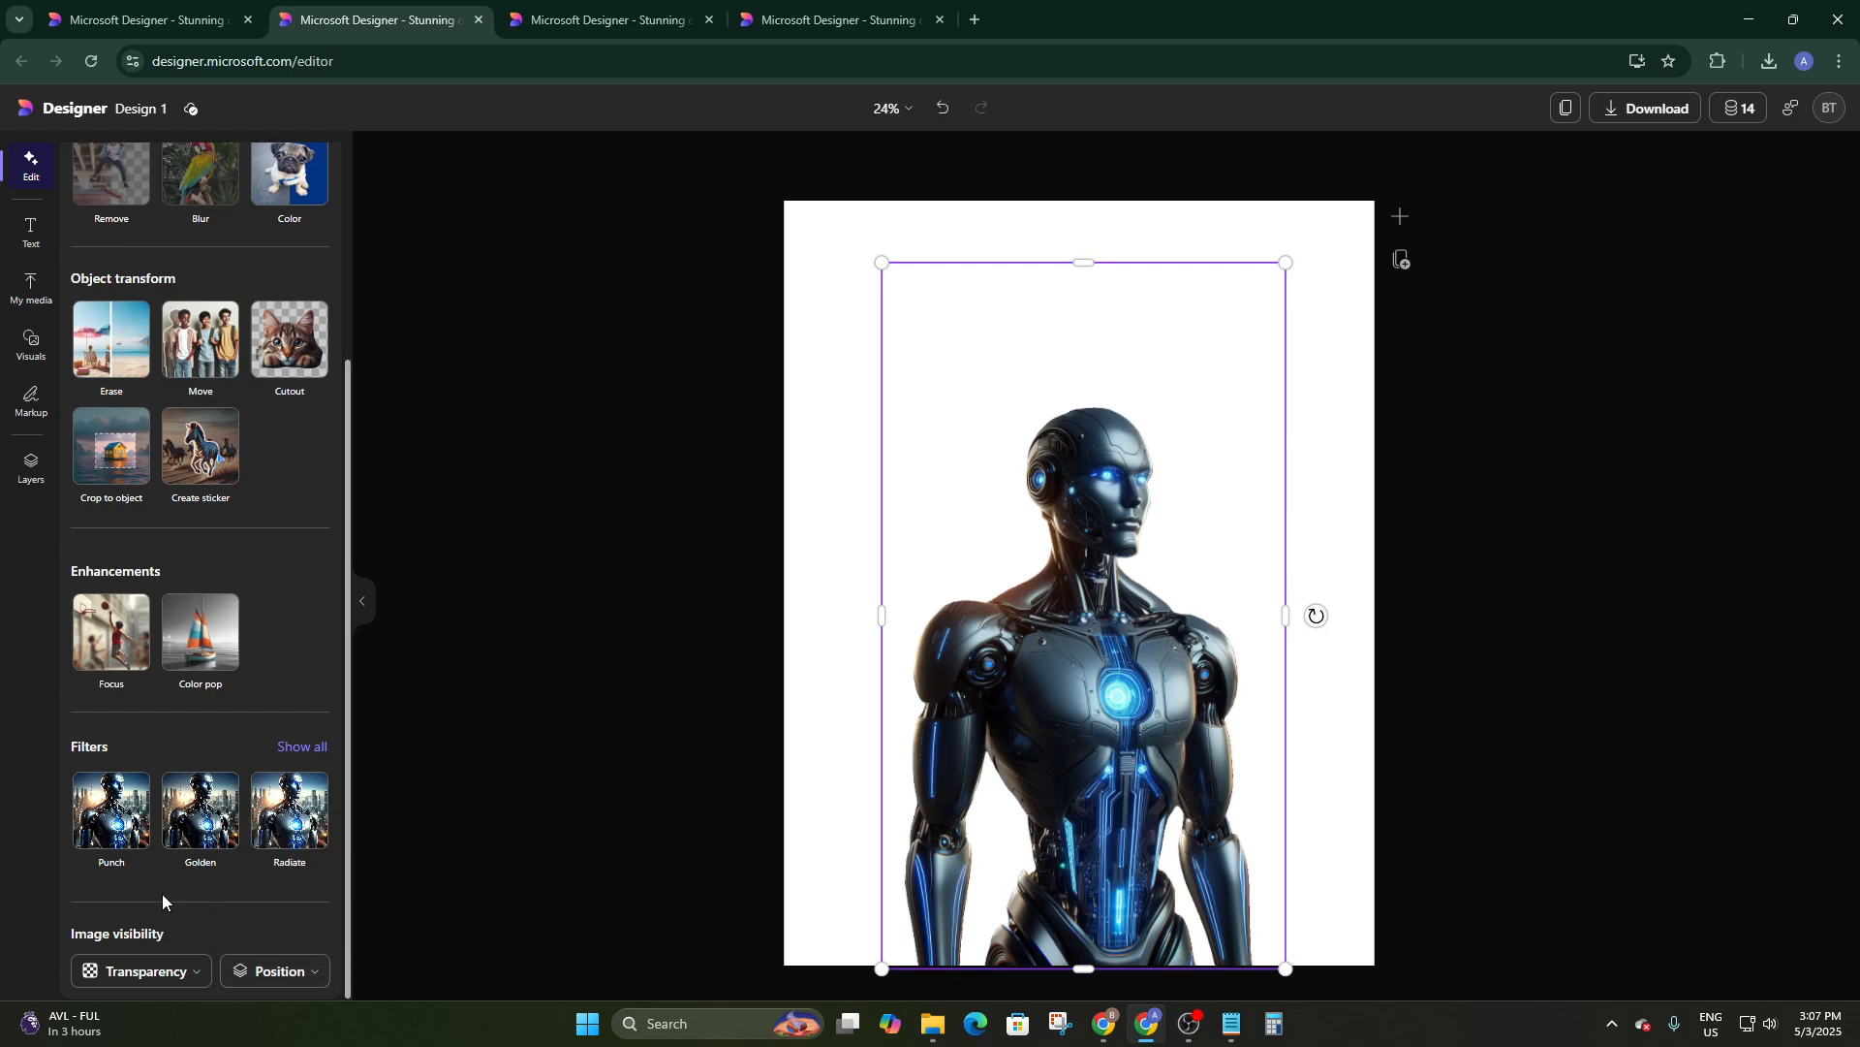
# Browse the visuals library, including its graphics such as shapes, lines, gradient backgrounds and frames
pyautogui.scroll(2, 208, 630)
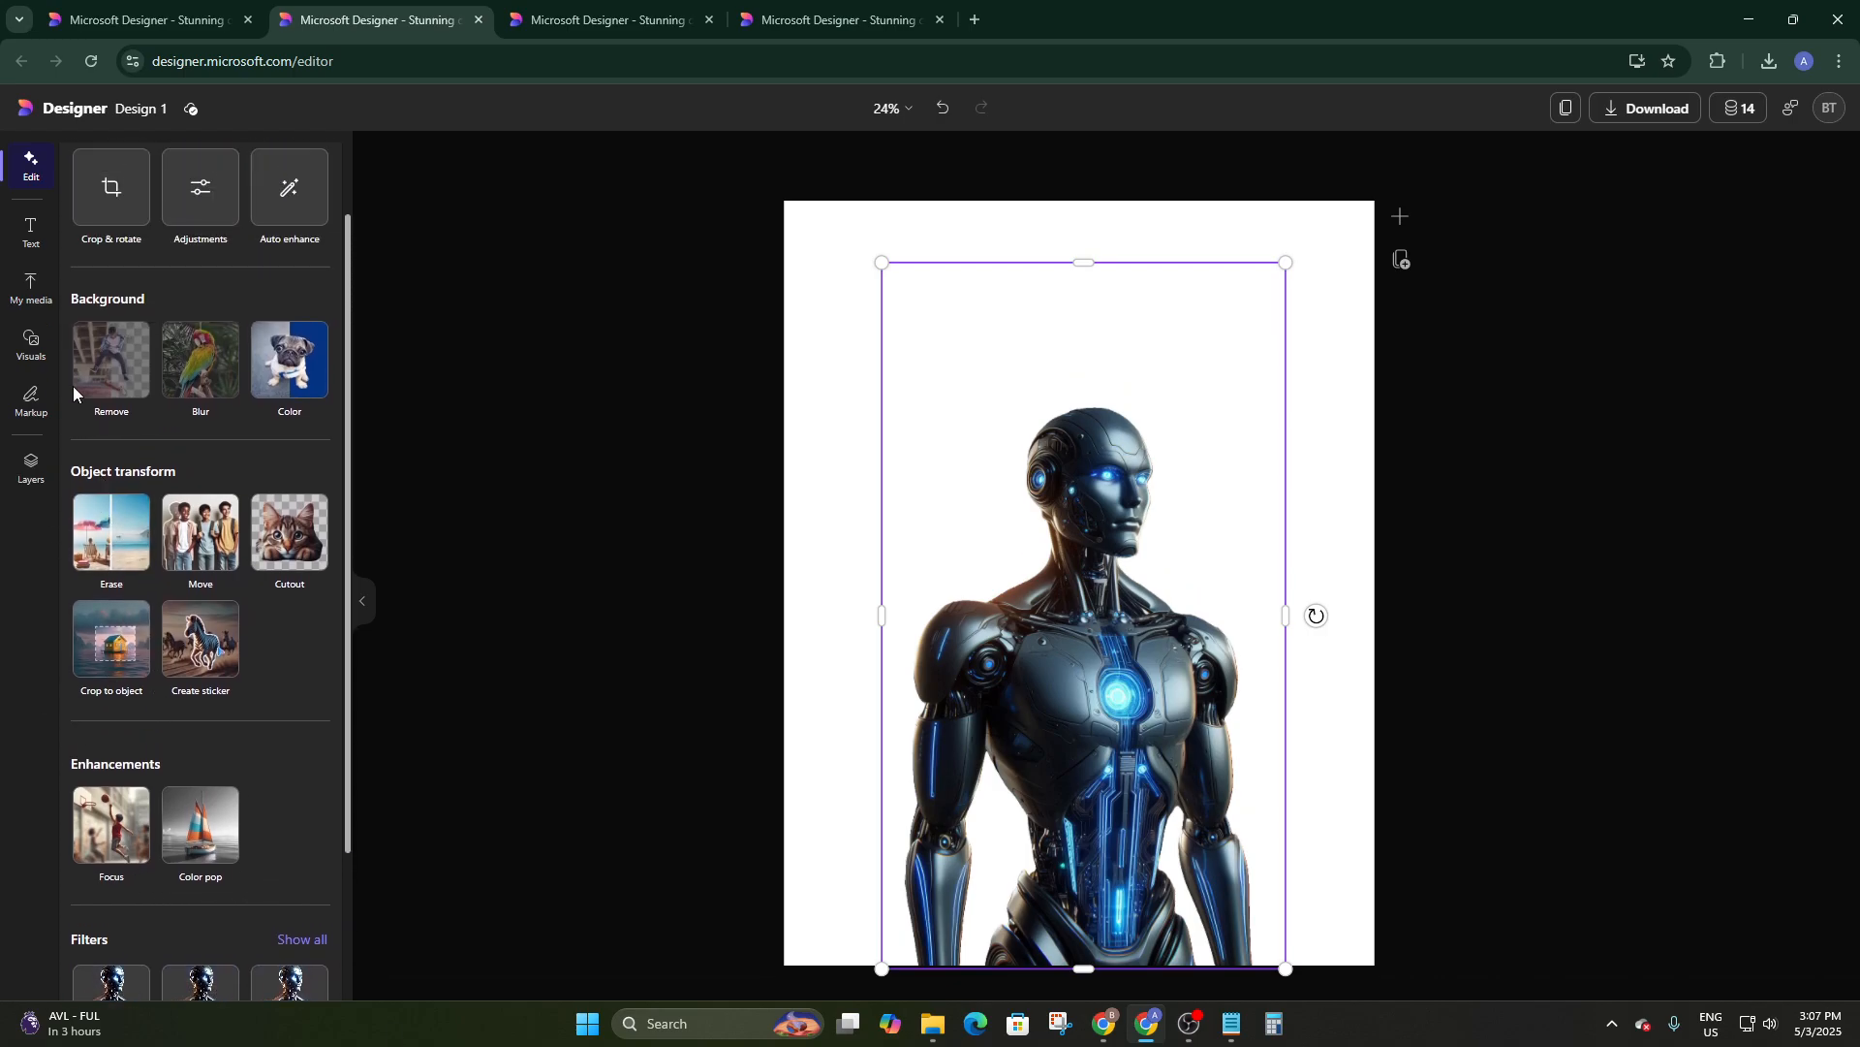
pyautogui.click(29, 357)
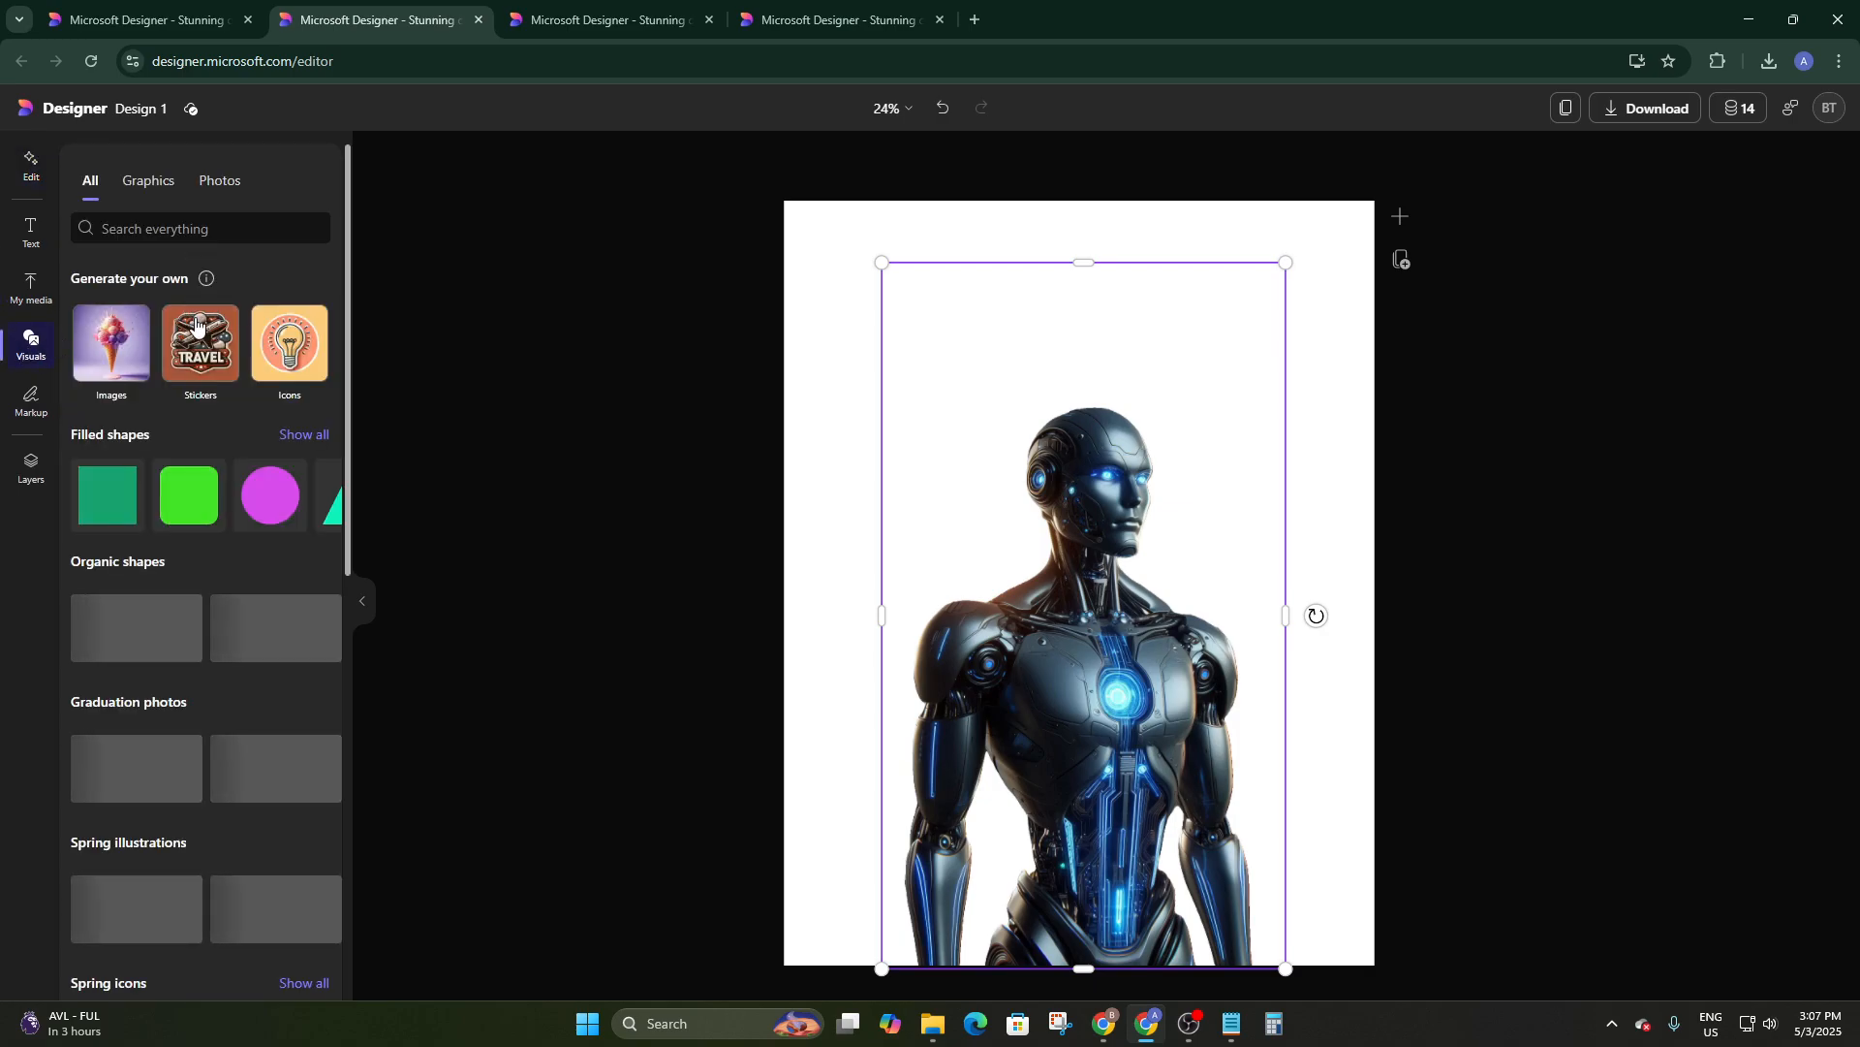
pyautogui.scroll(-1, 173, 487)
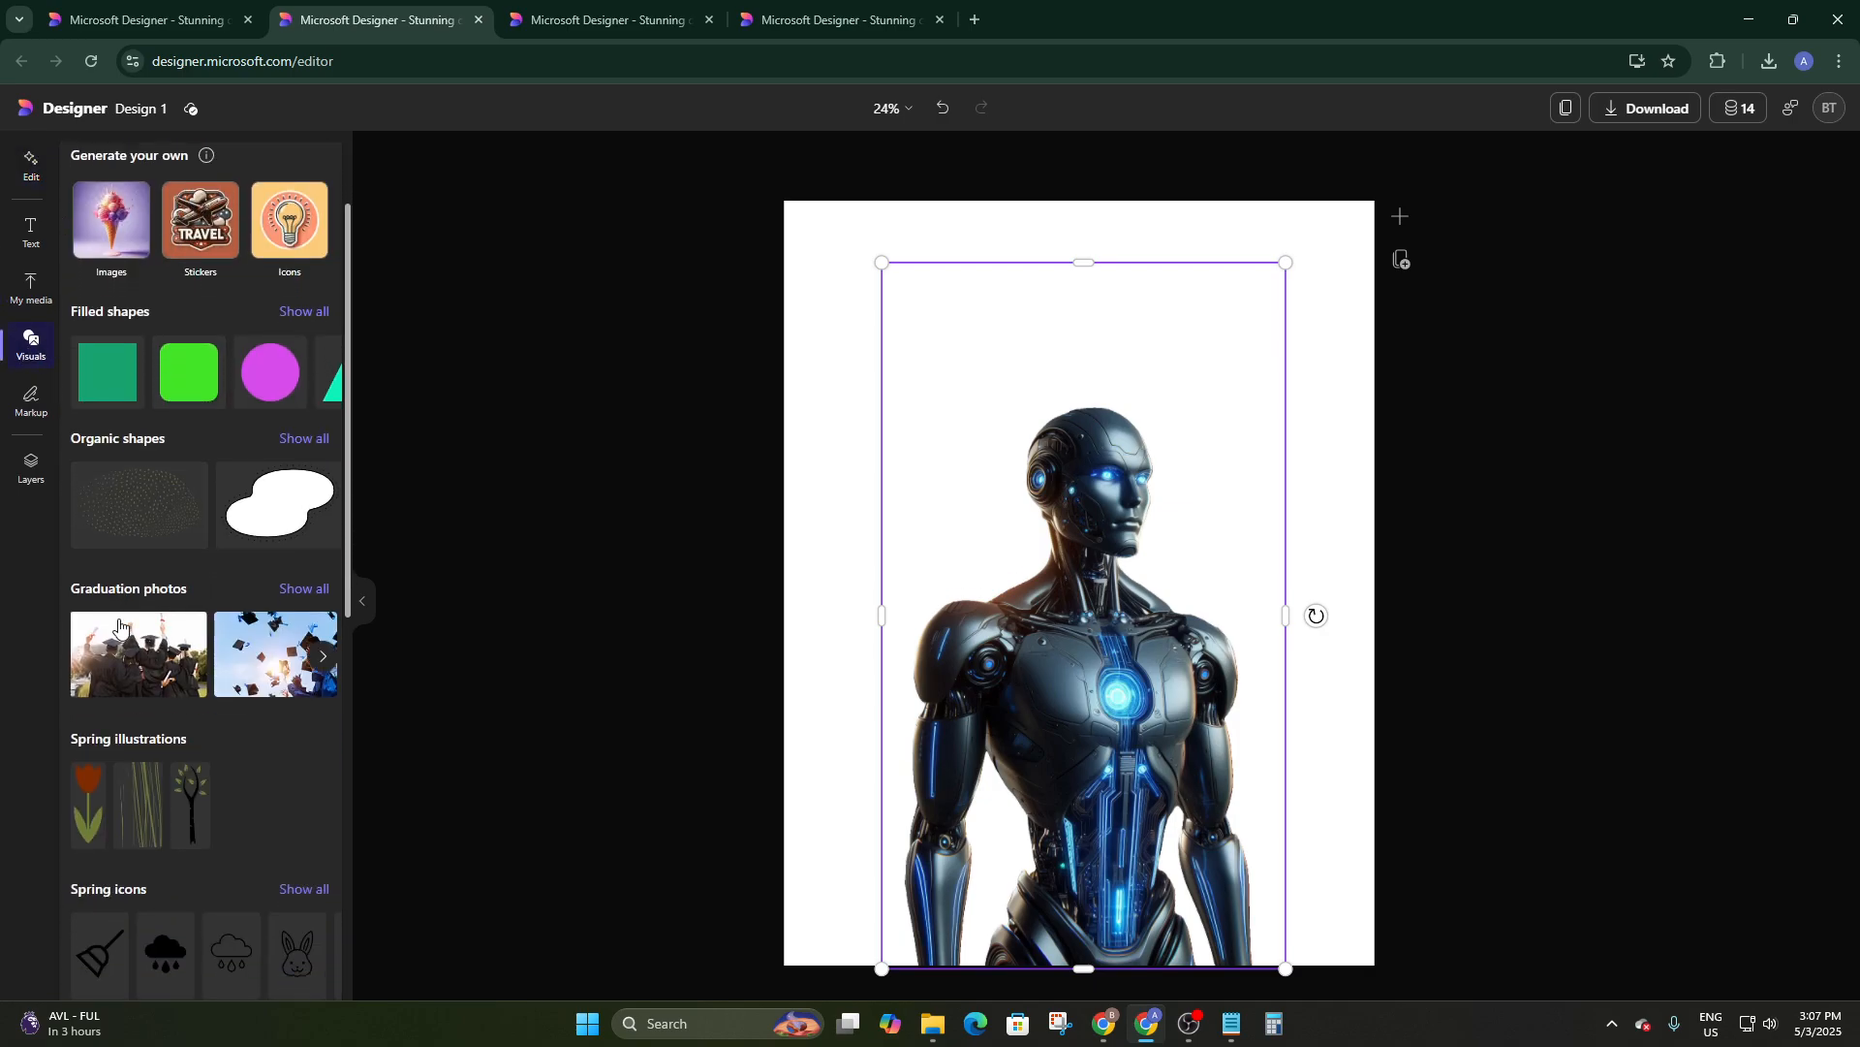
pyautogui.scroll(1, 169, 388)
pyautogui.click(155, 184)
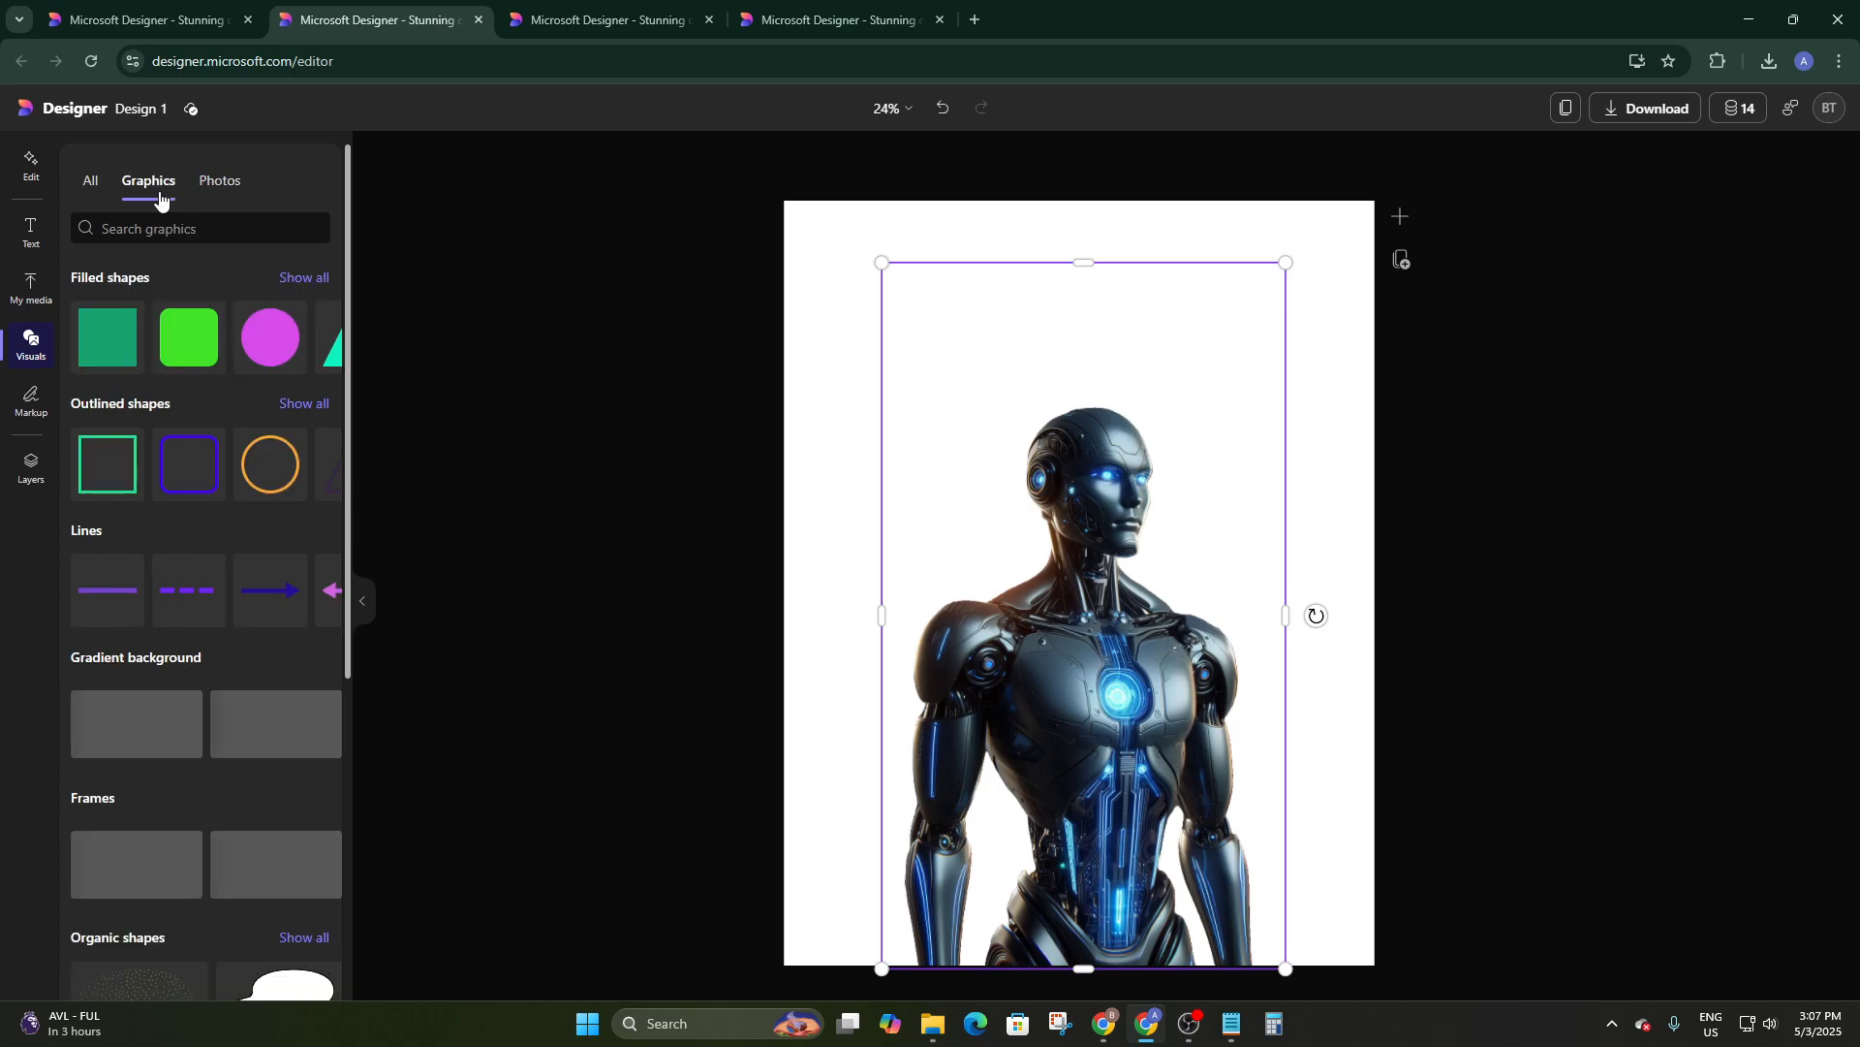
pyautogui.scroll(-5, 215, 426)
pyautogui.scroll(1, 215, 426)
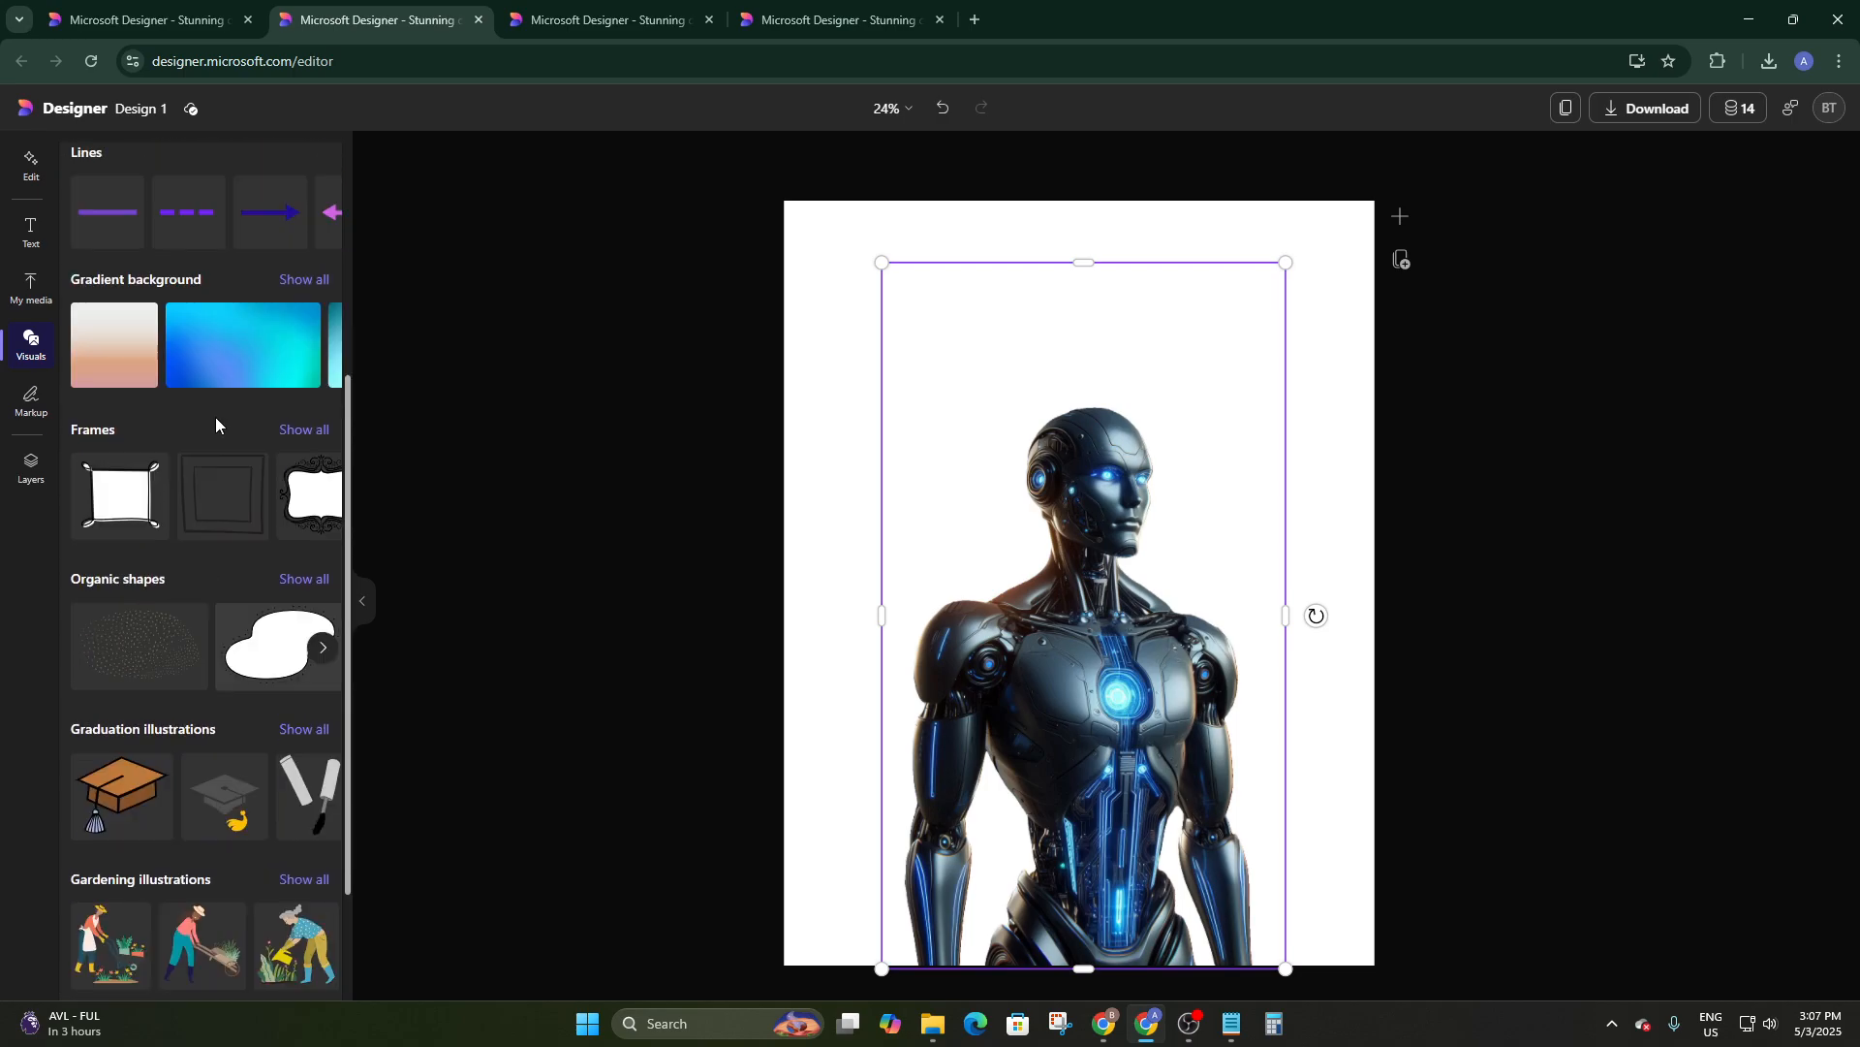
pyautogui.scroll(4, 215, 426)
# Browse the photo library and look through the full Spring photos collection
pyautogui.click(219, 184)
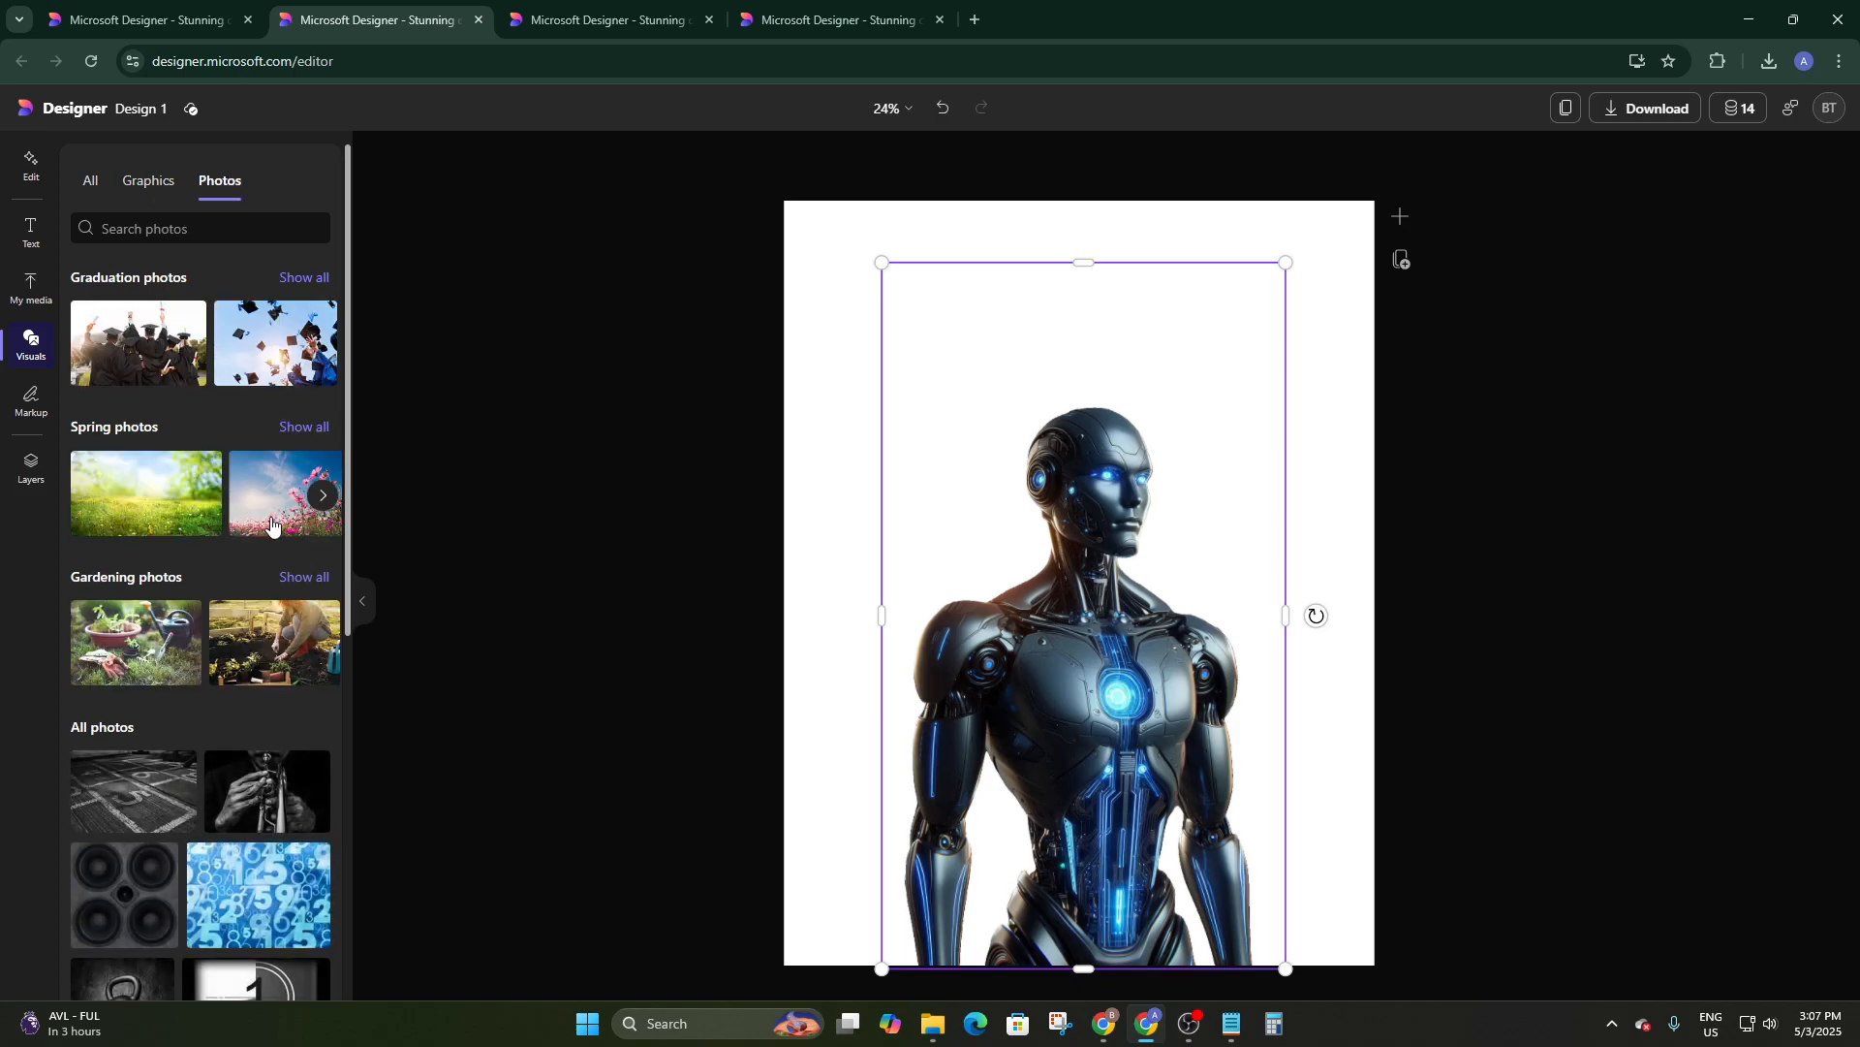
pyautogui.click(323, 497)
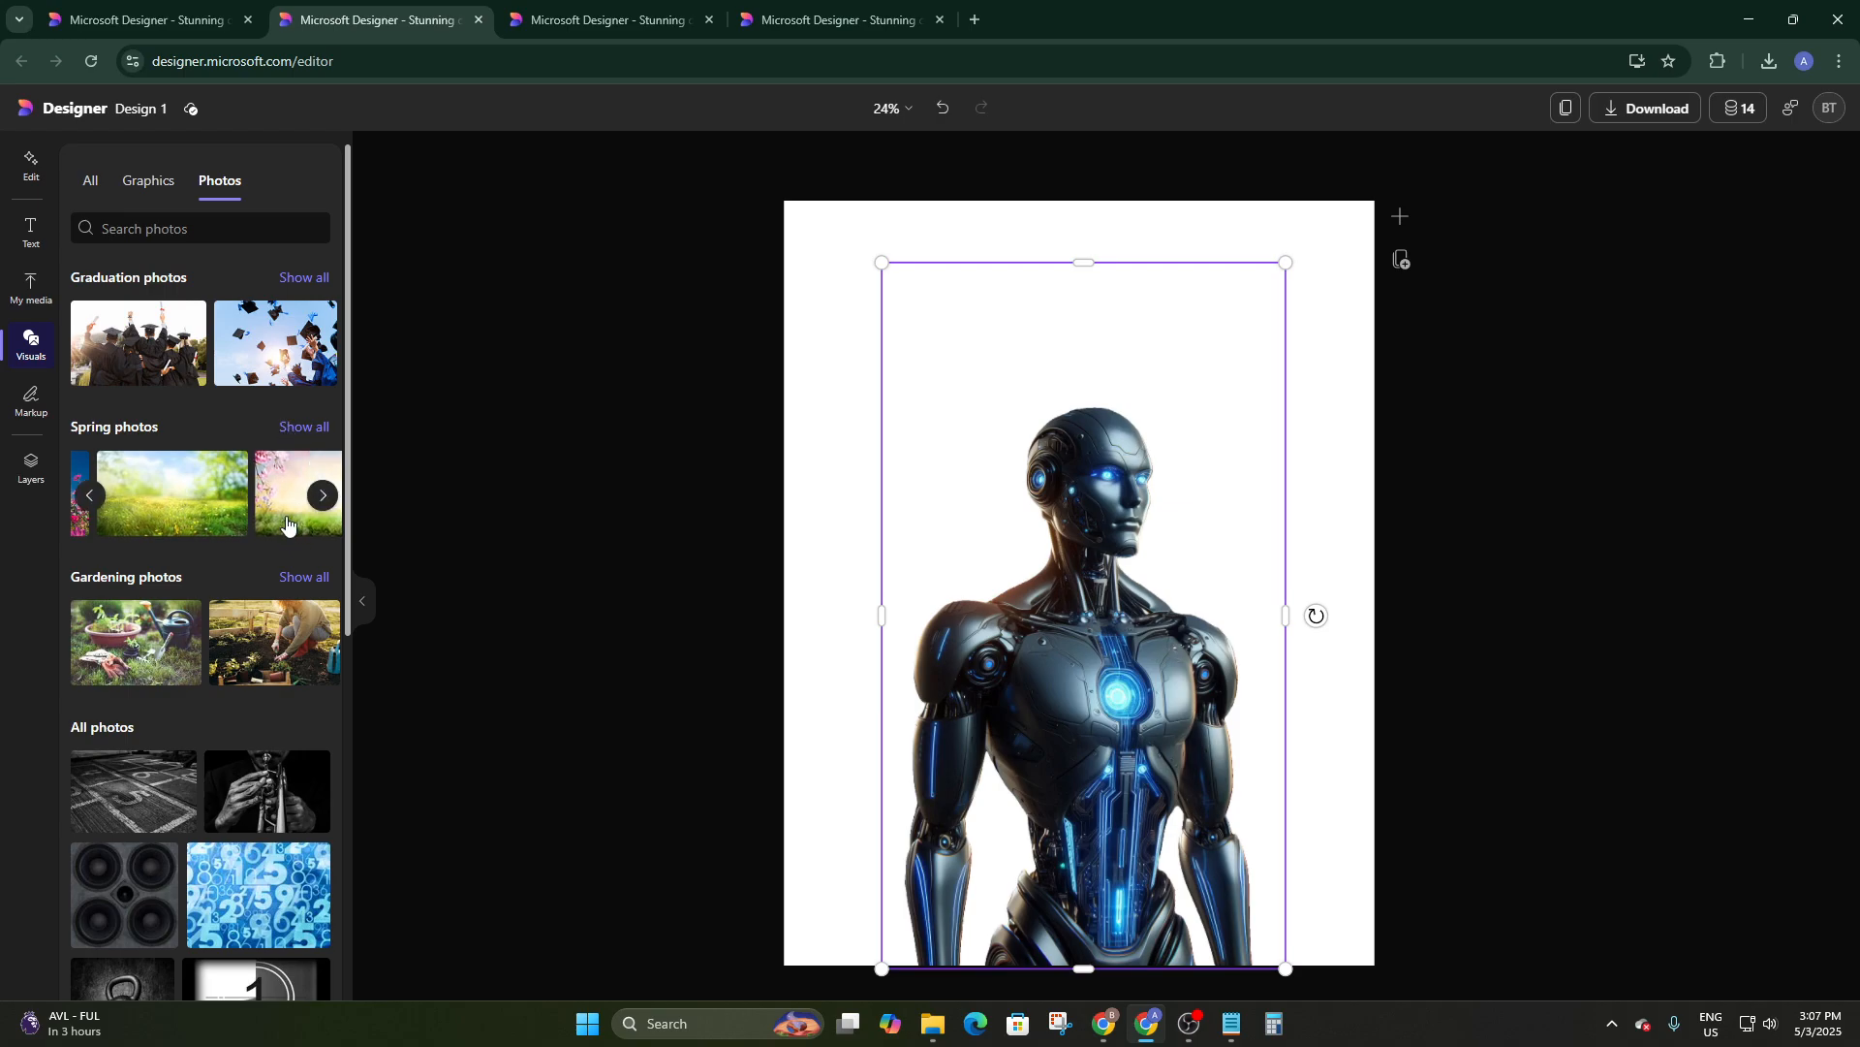
pyautogui.click(307, 428)
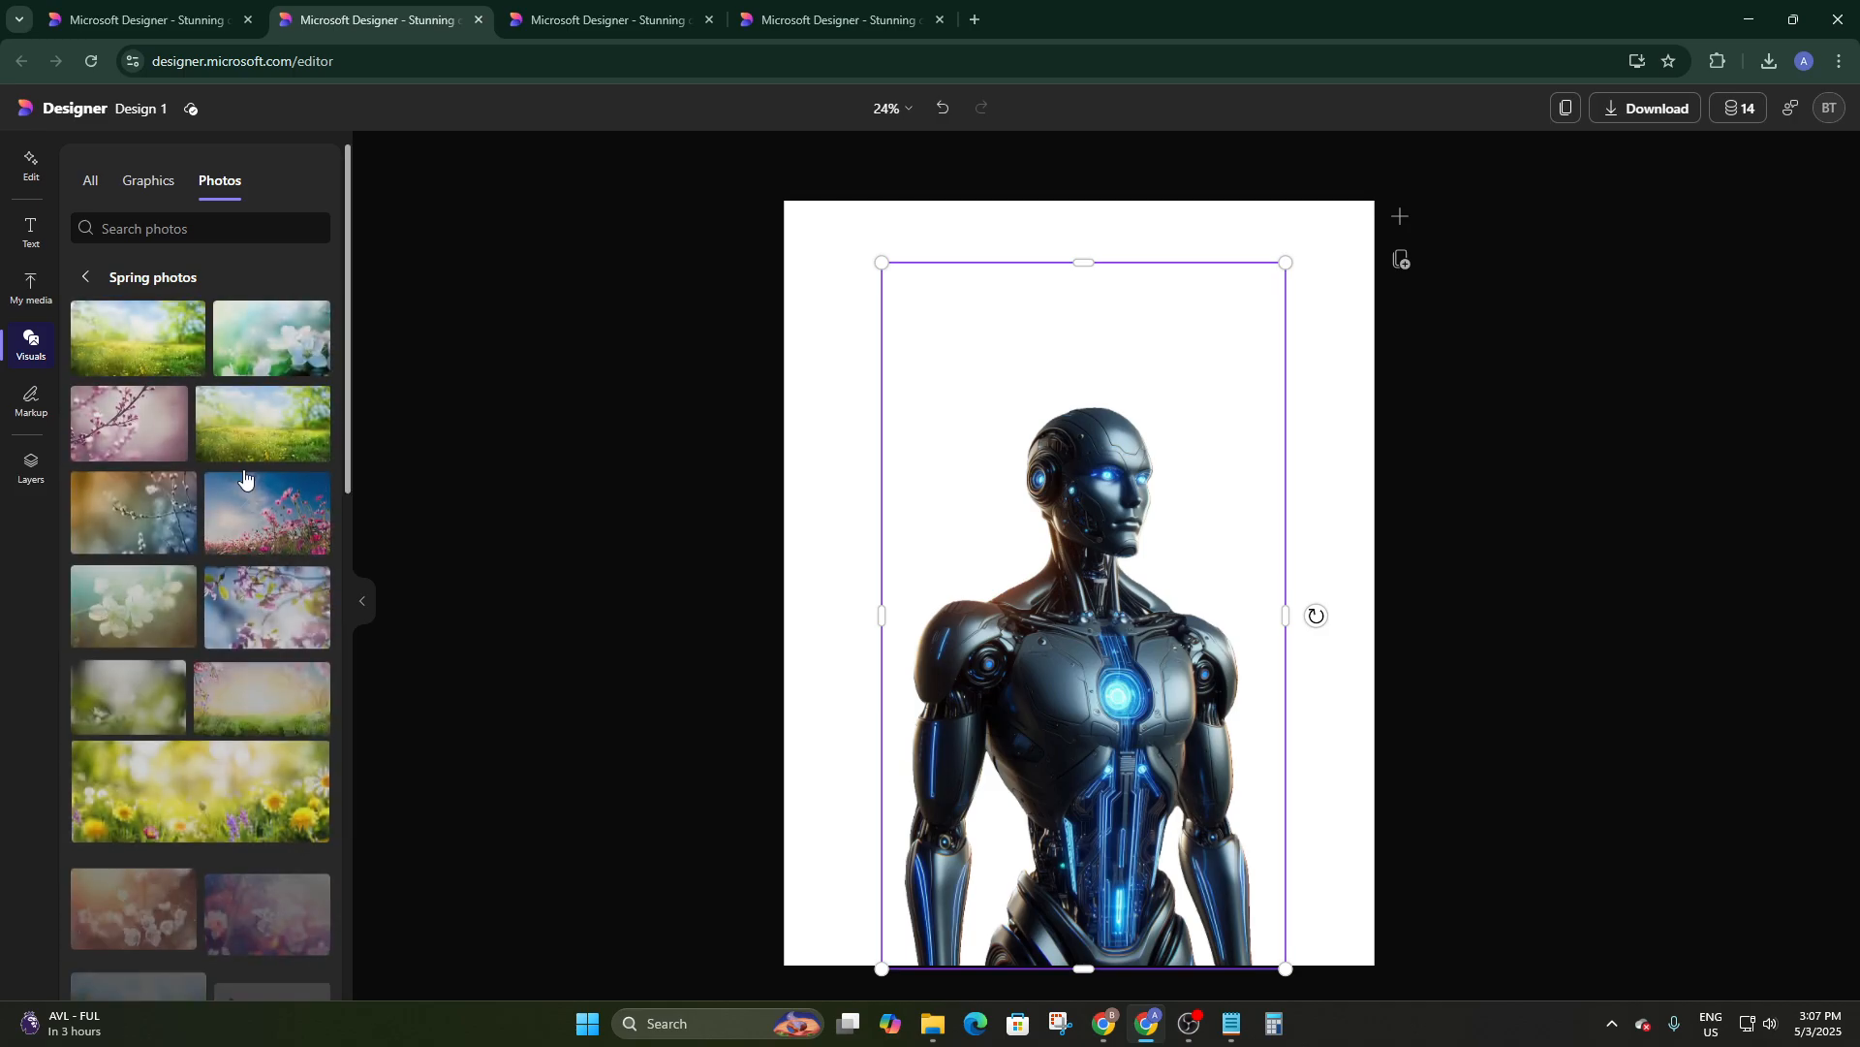
pyautogui.scroll(-5, 243, 489)
pyautogui.scroll(-12, 242, 494)
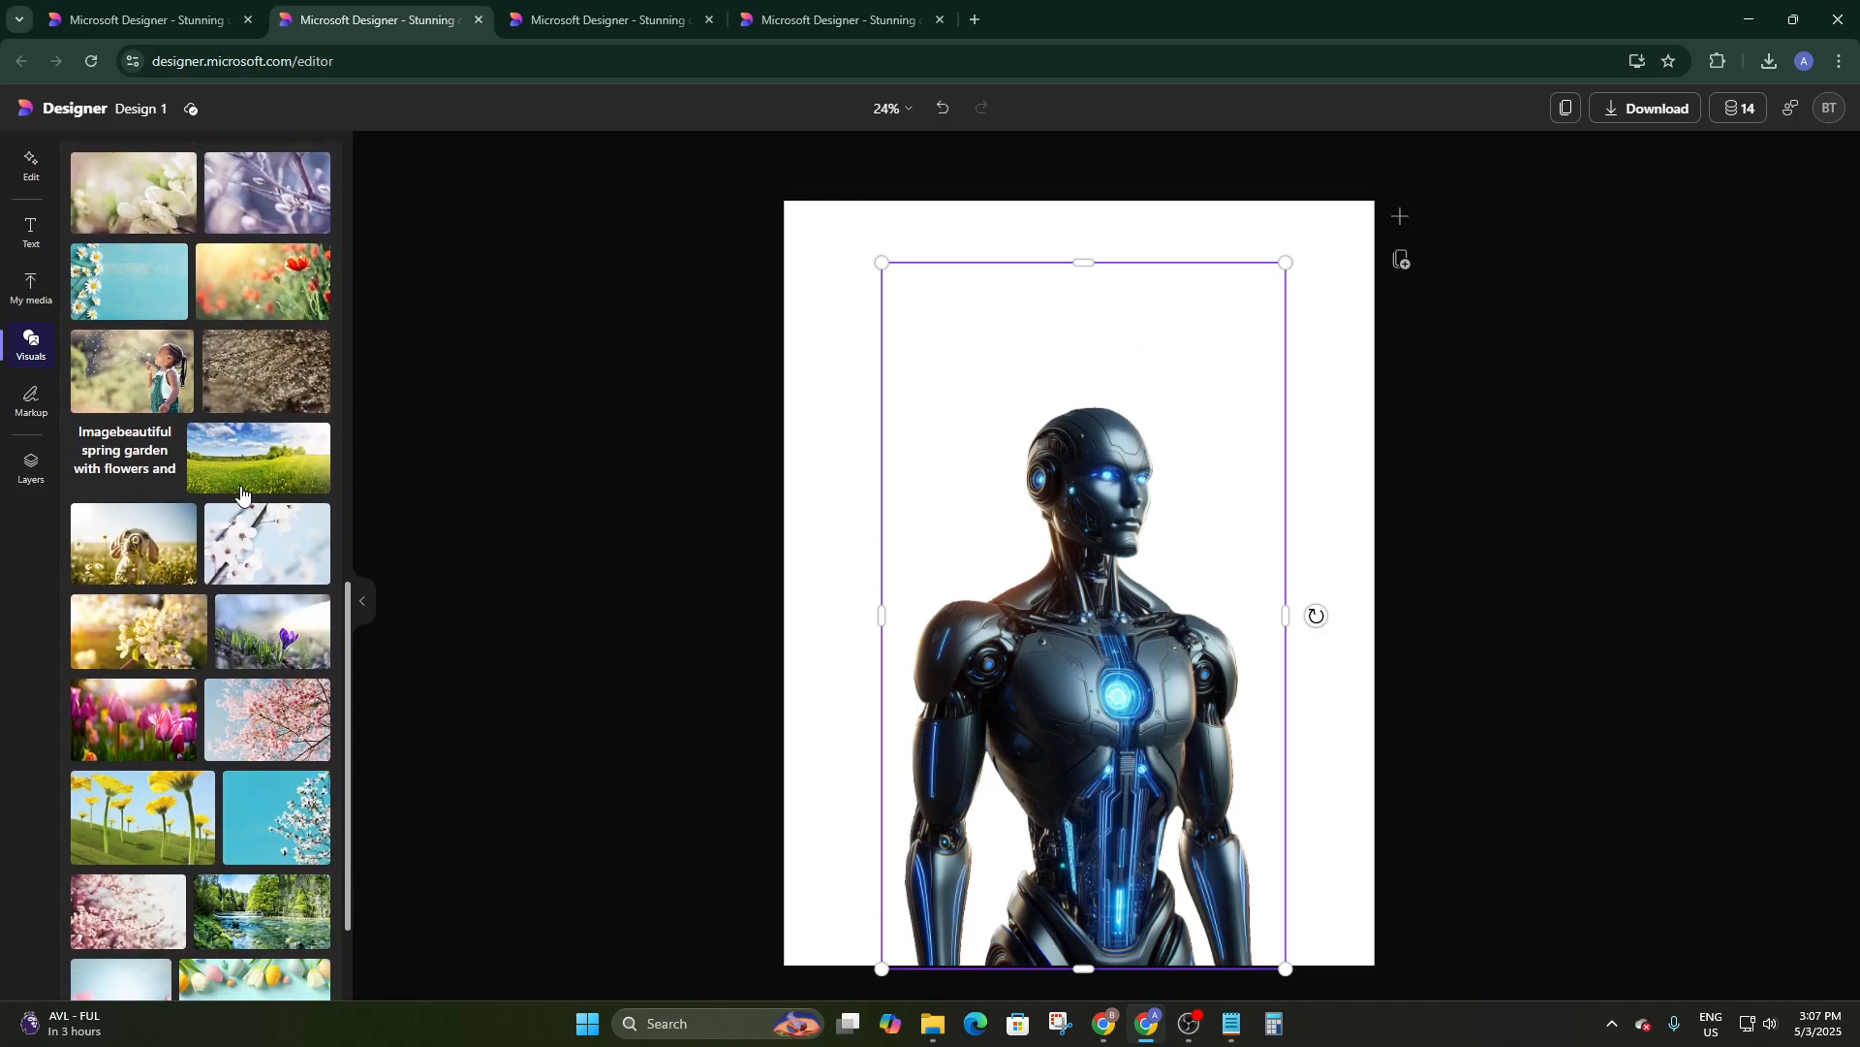
# Search the photo library for "nature" and look through the photos for a soft blue-and-green background
pyautogui.scroll(15, 241, 496)
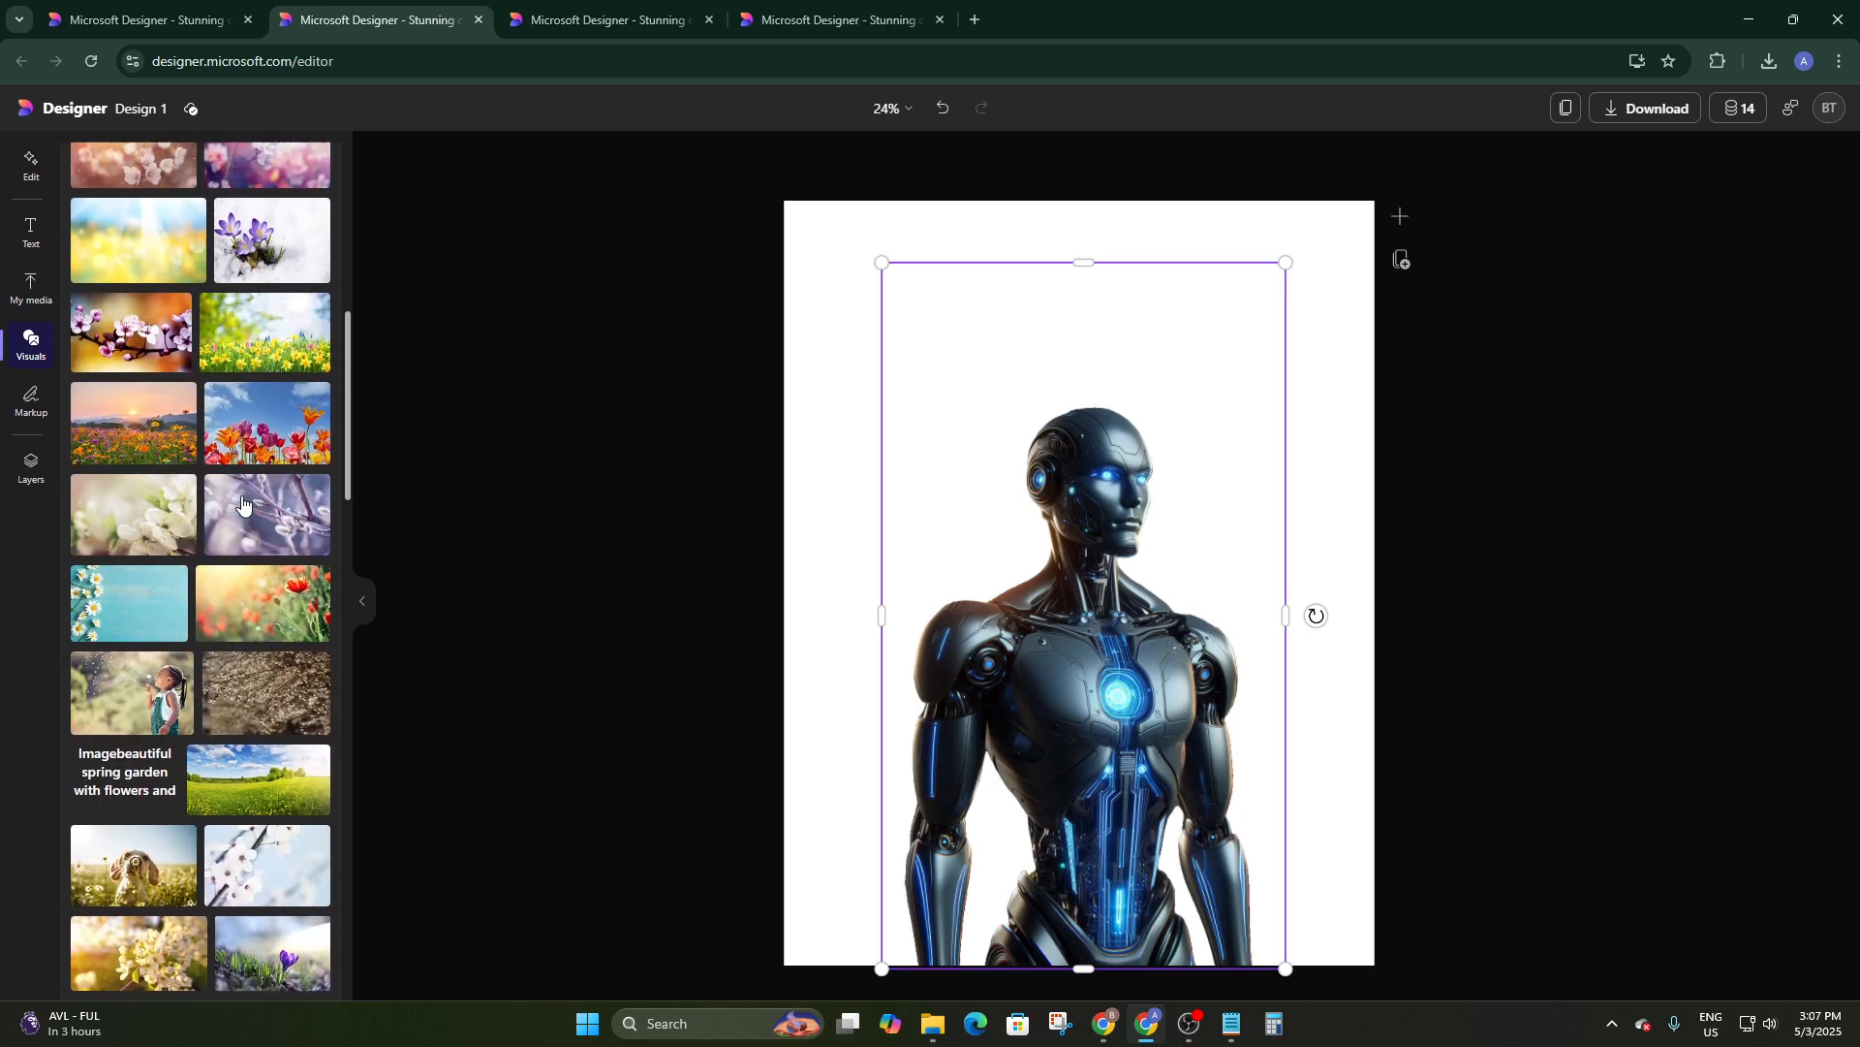
pyautogui.click(136, 231)
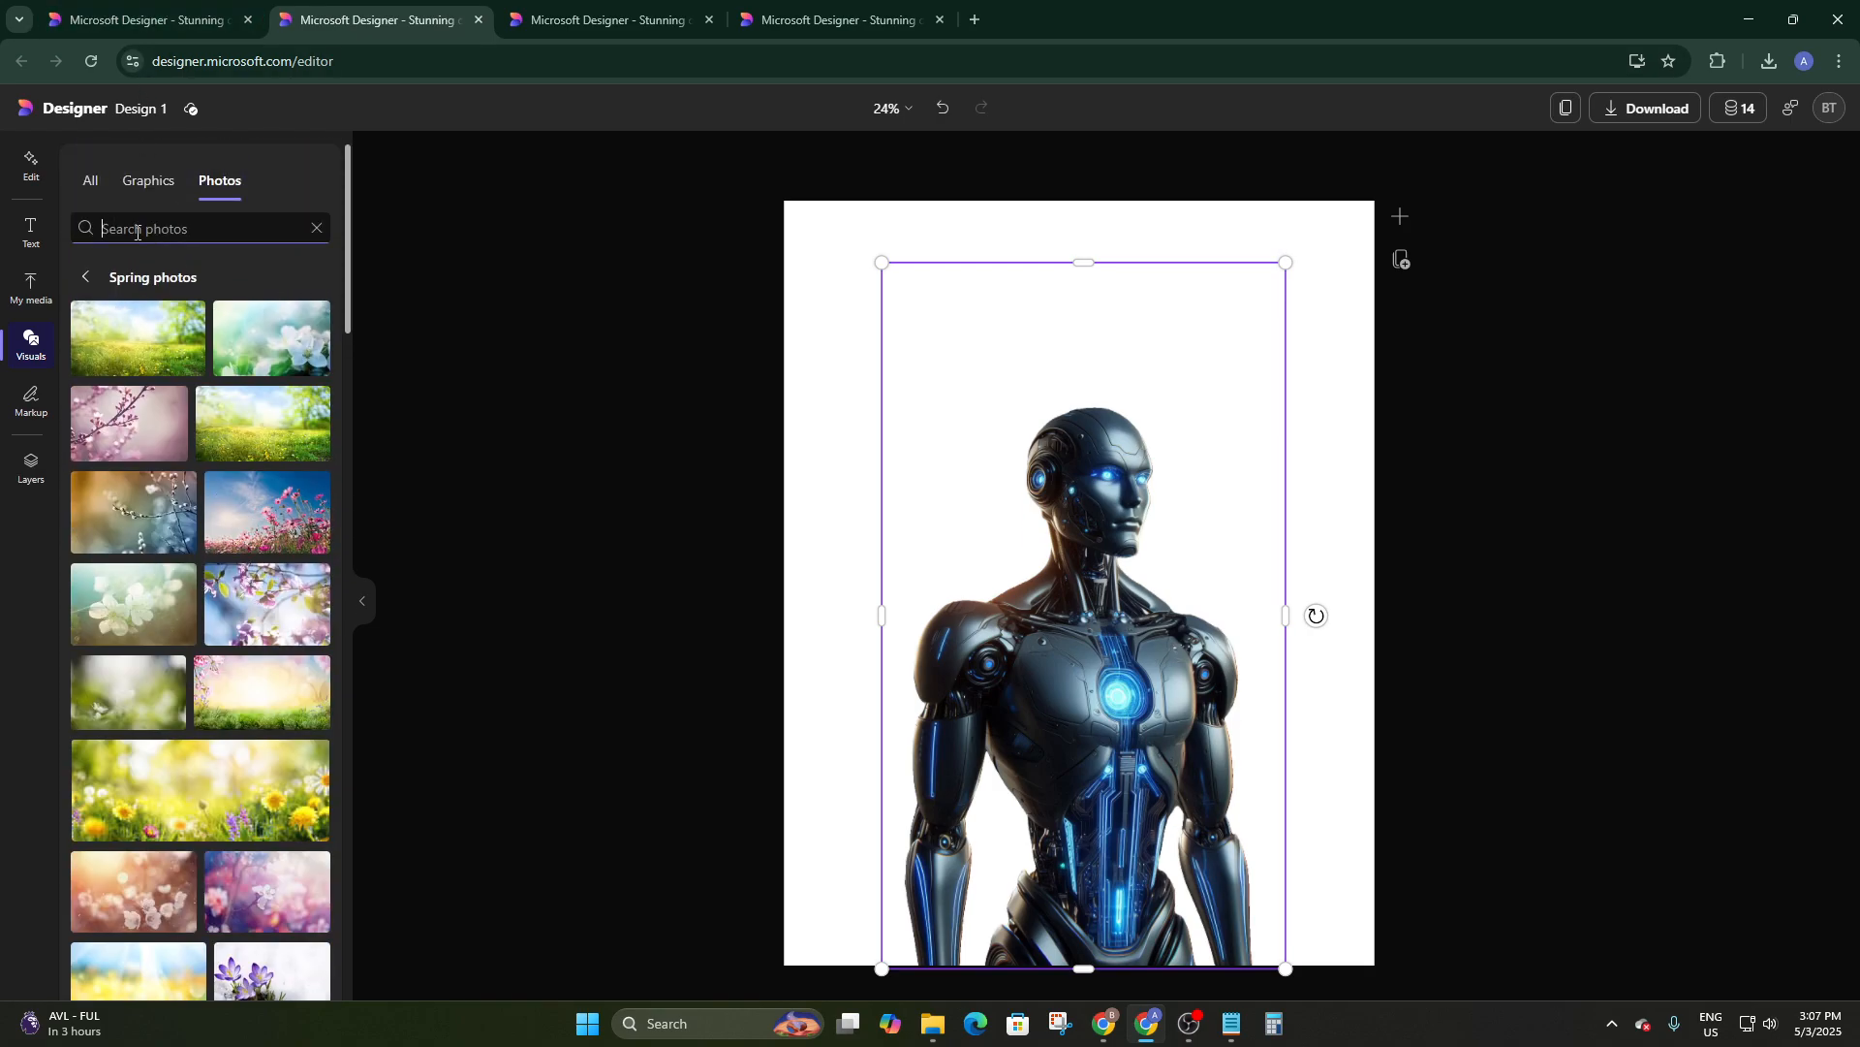
pyautogui.press('Return')
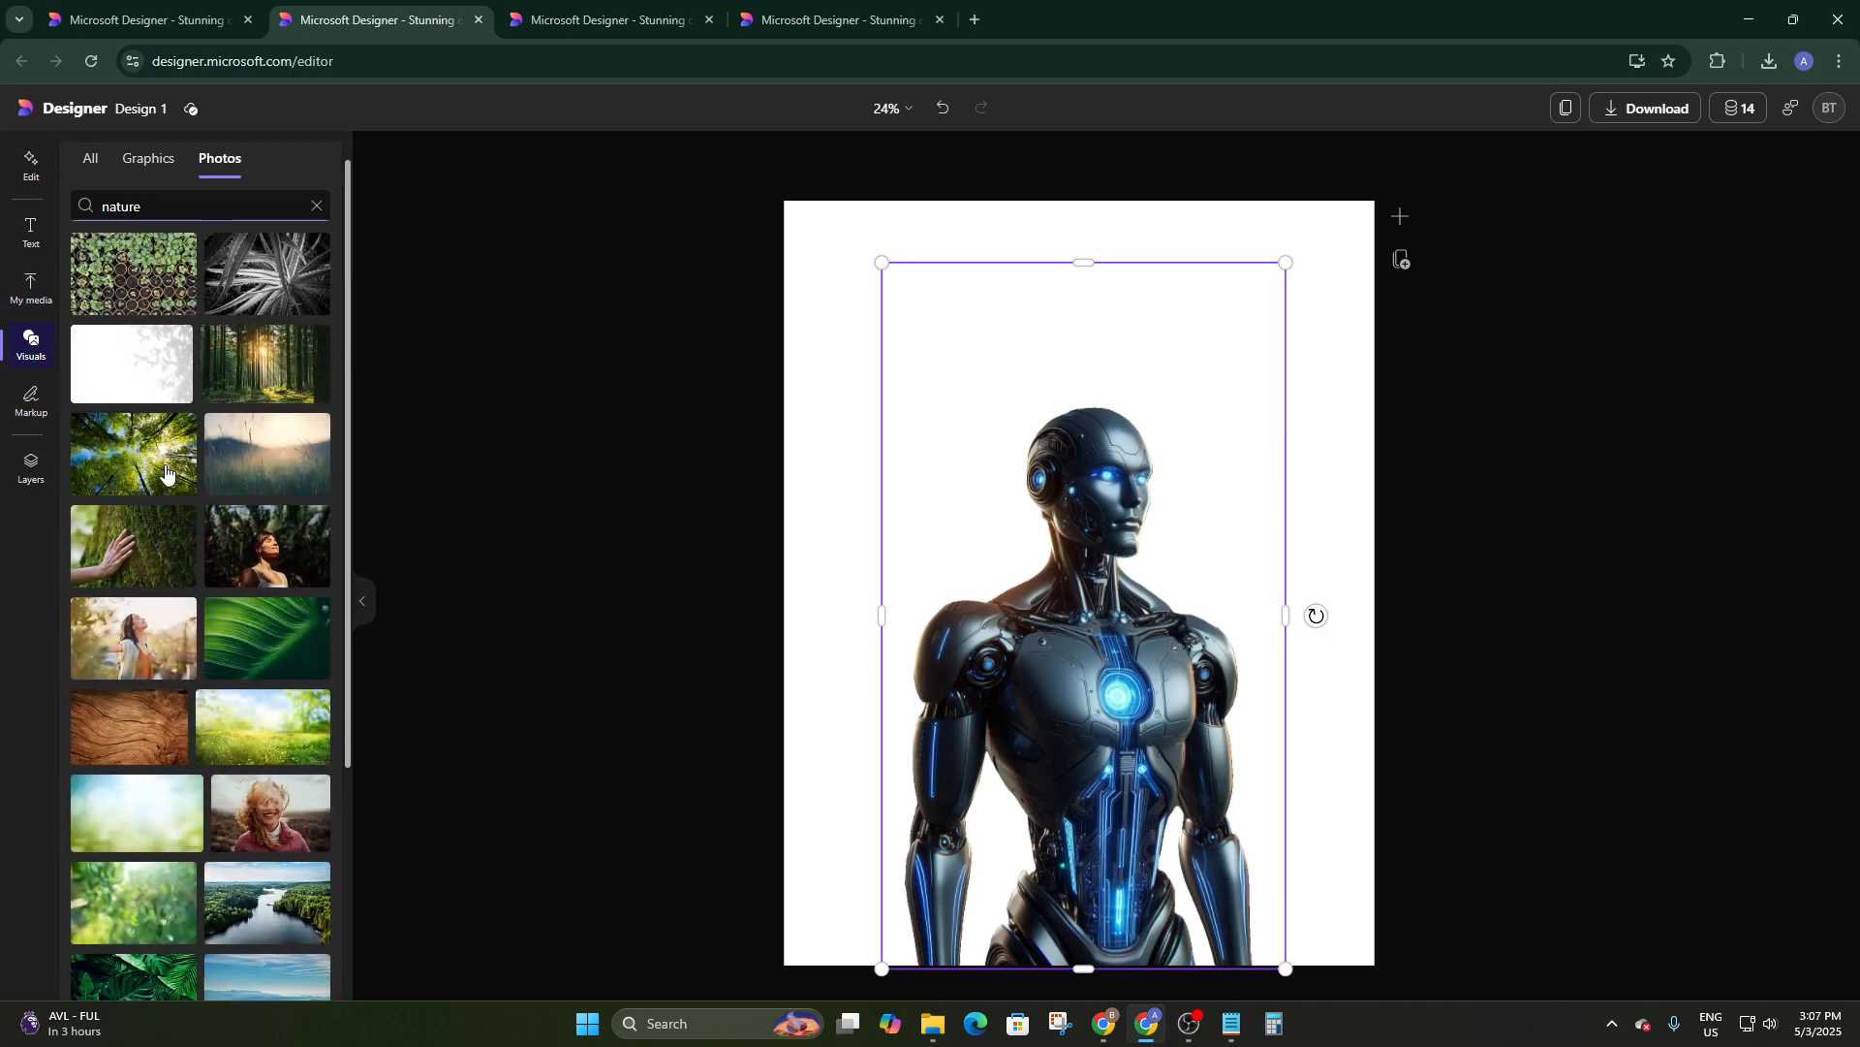
pyautogui.scroll(-3, 160, 465)
pyautogui.moveTo(148, 560); pyautogui.dragTo(989, 345)
pyautogui.hotkey('ctrl', 'z')
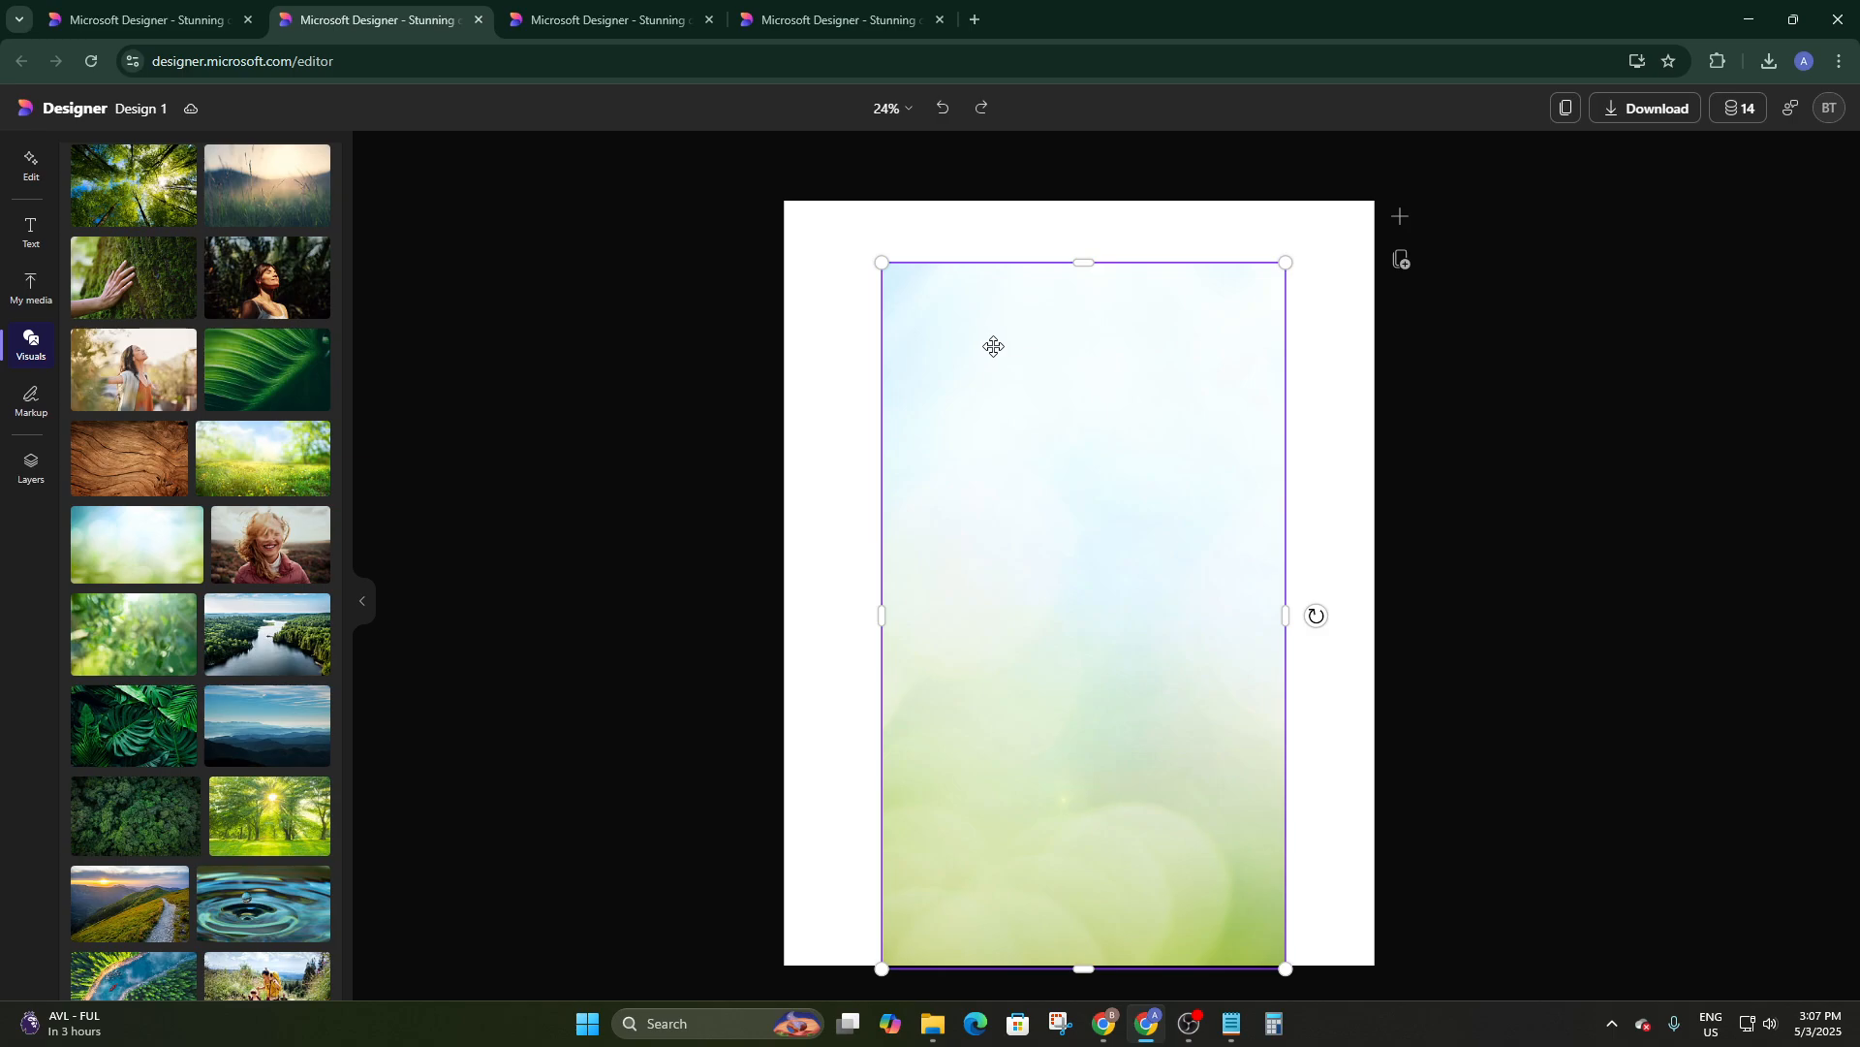
pyautogui.hotkey('ctrl', 'z')
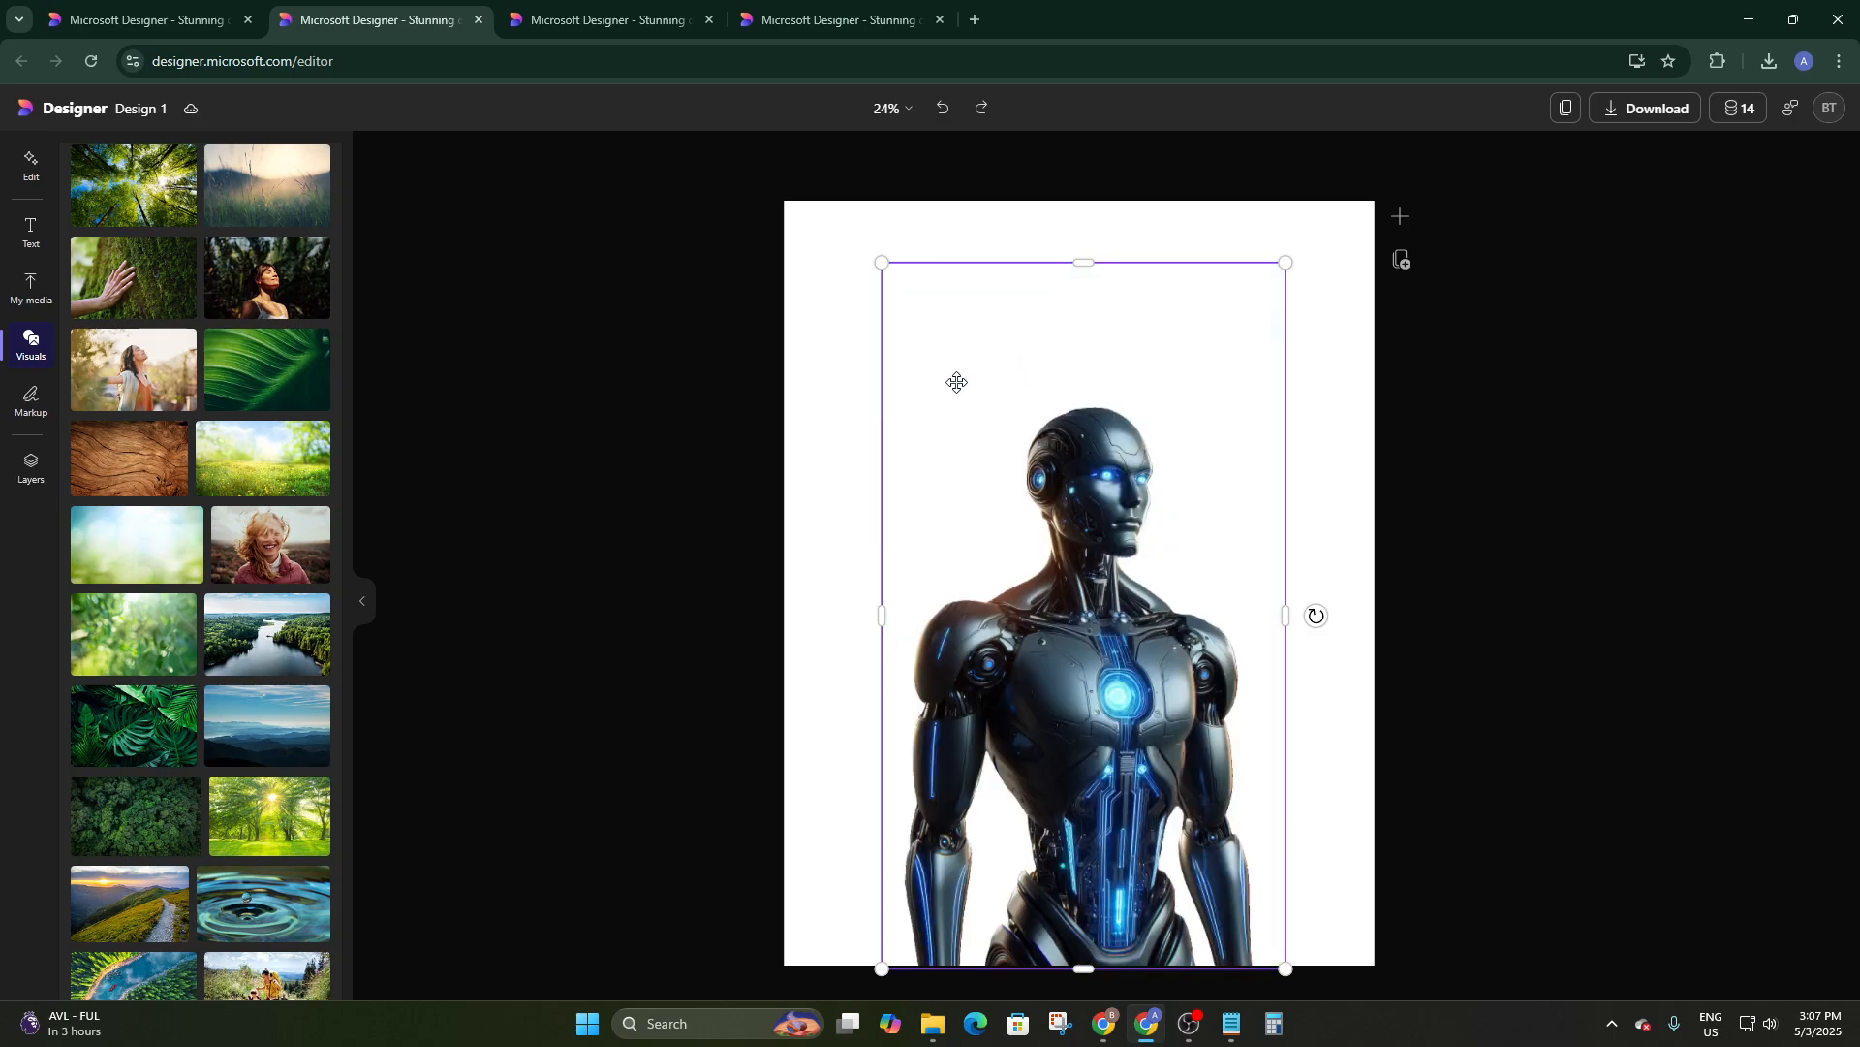
# Add the blurred blue-and-green nature photo, align it with the page's top-left corner and enlarge it to cover the whole page
pyautogui.click(143, 512)
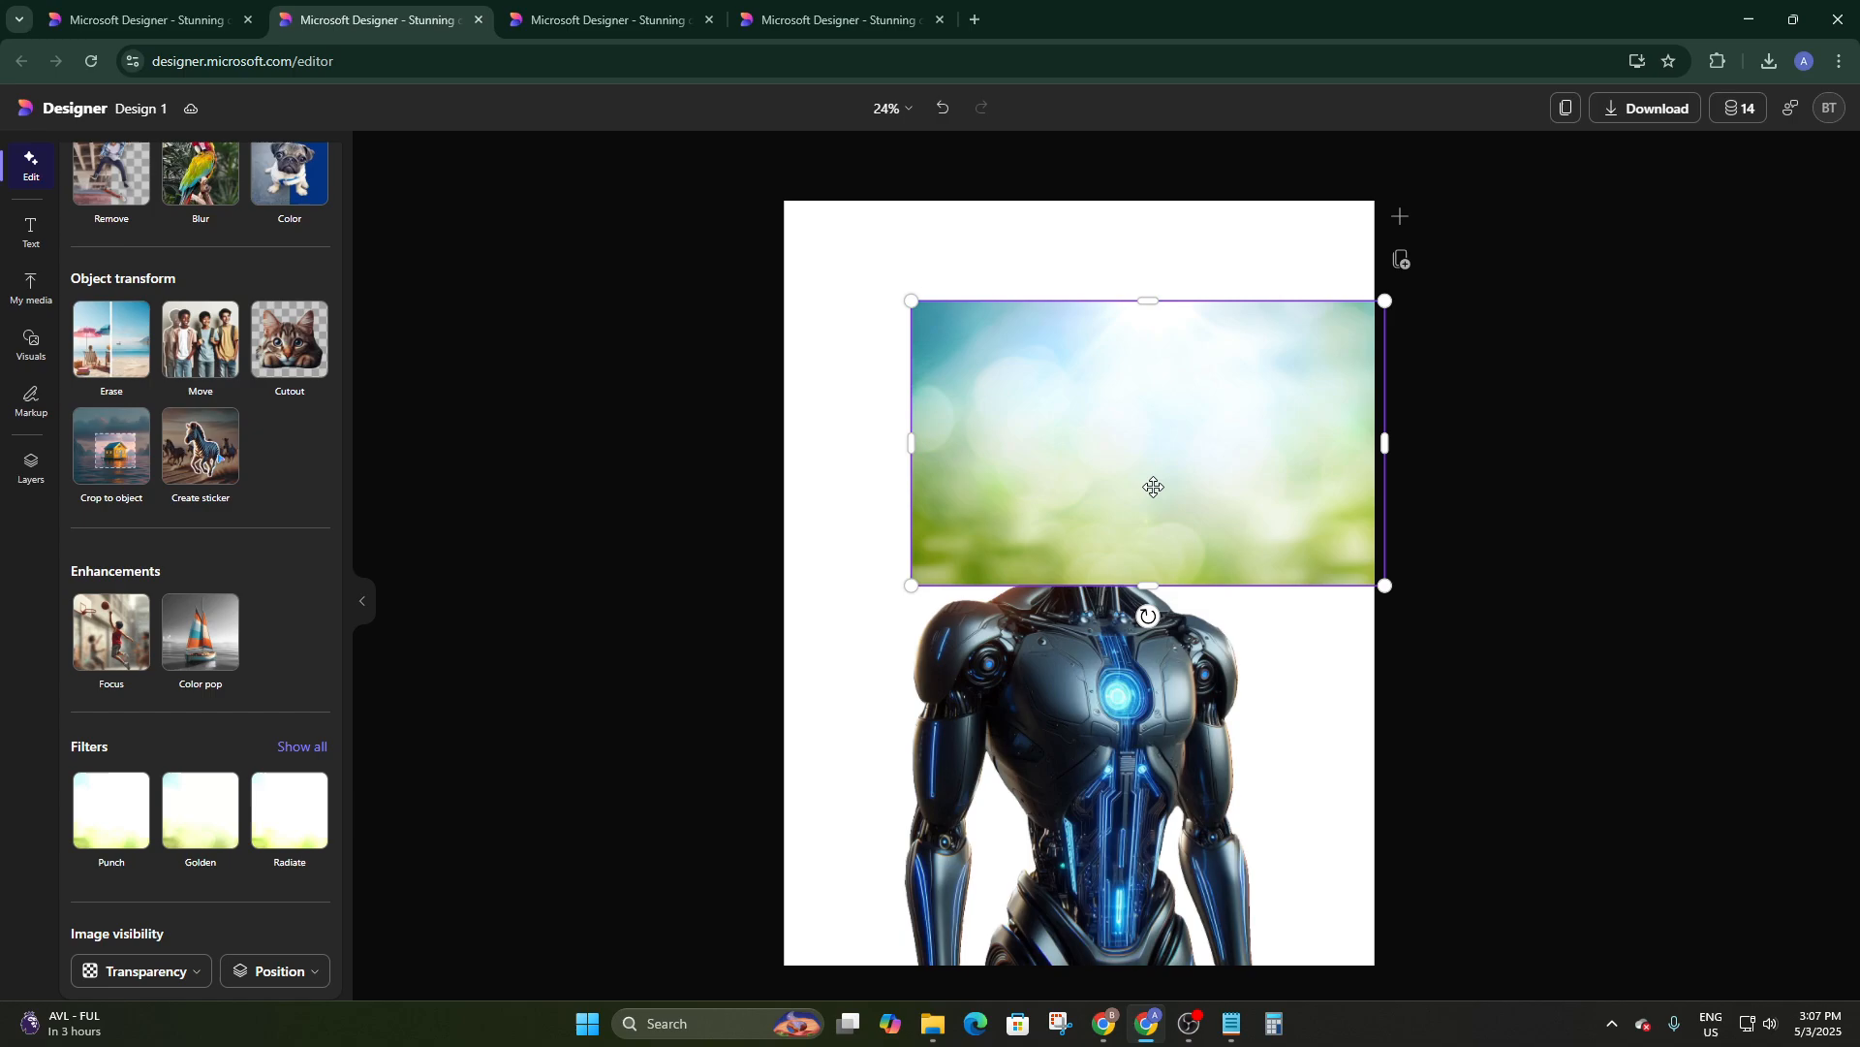
pyautogui.moveTo(1112, 408); pyautogui.dragTo(984, 308)
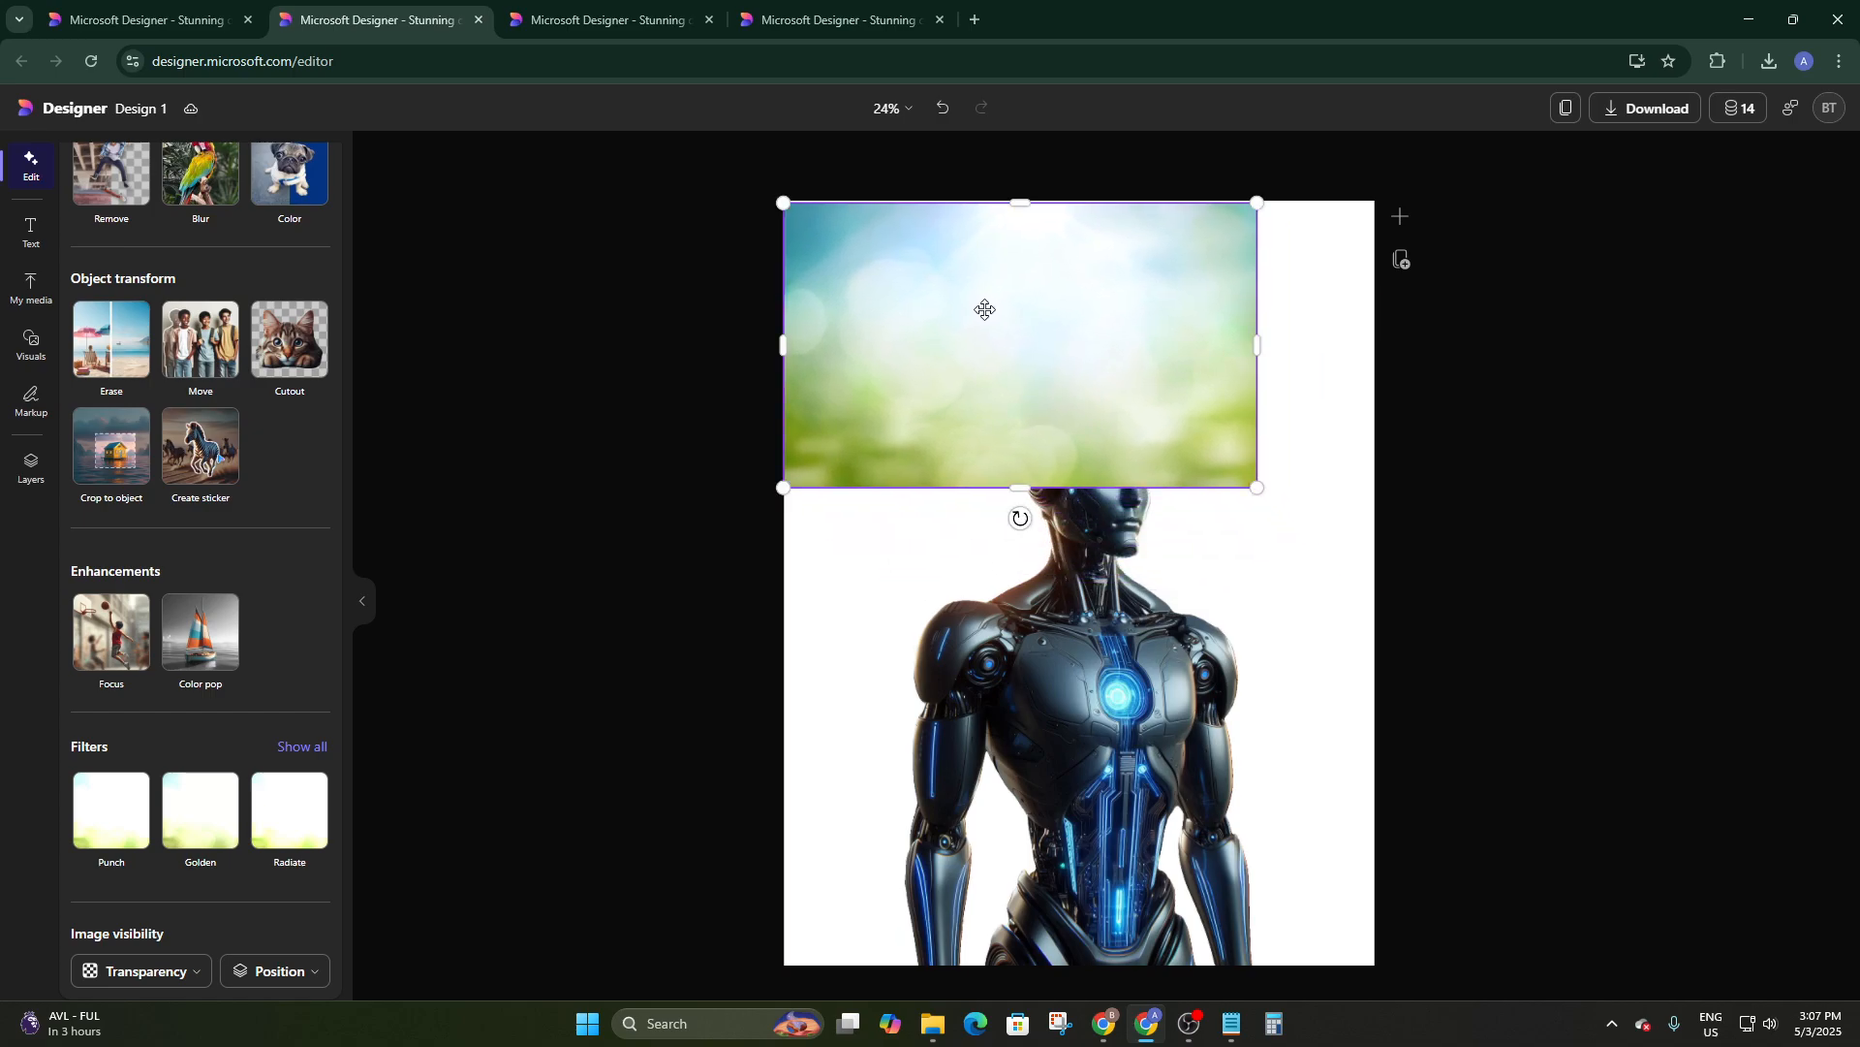
pyautogui.moveTo(1256, 486); pyautogui.dragTo(1391, 961)
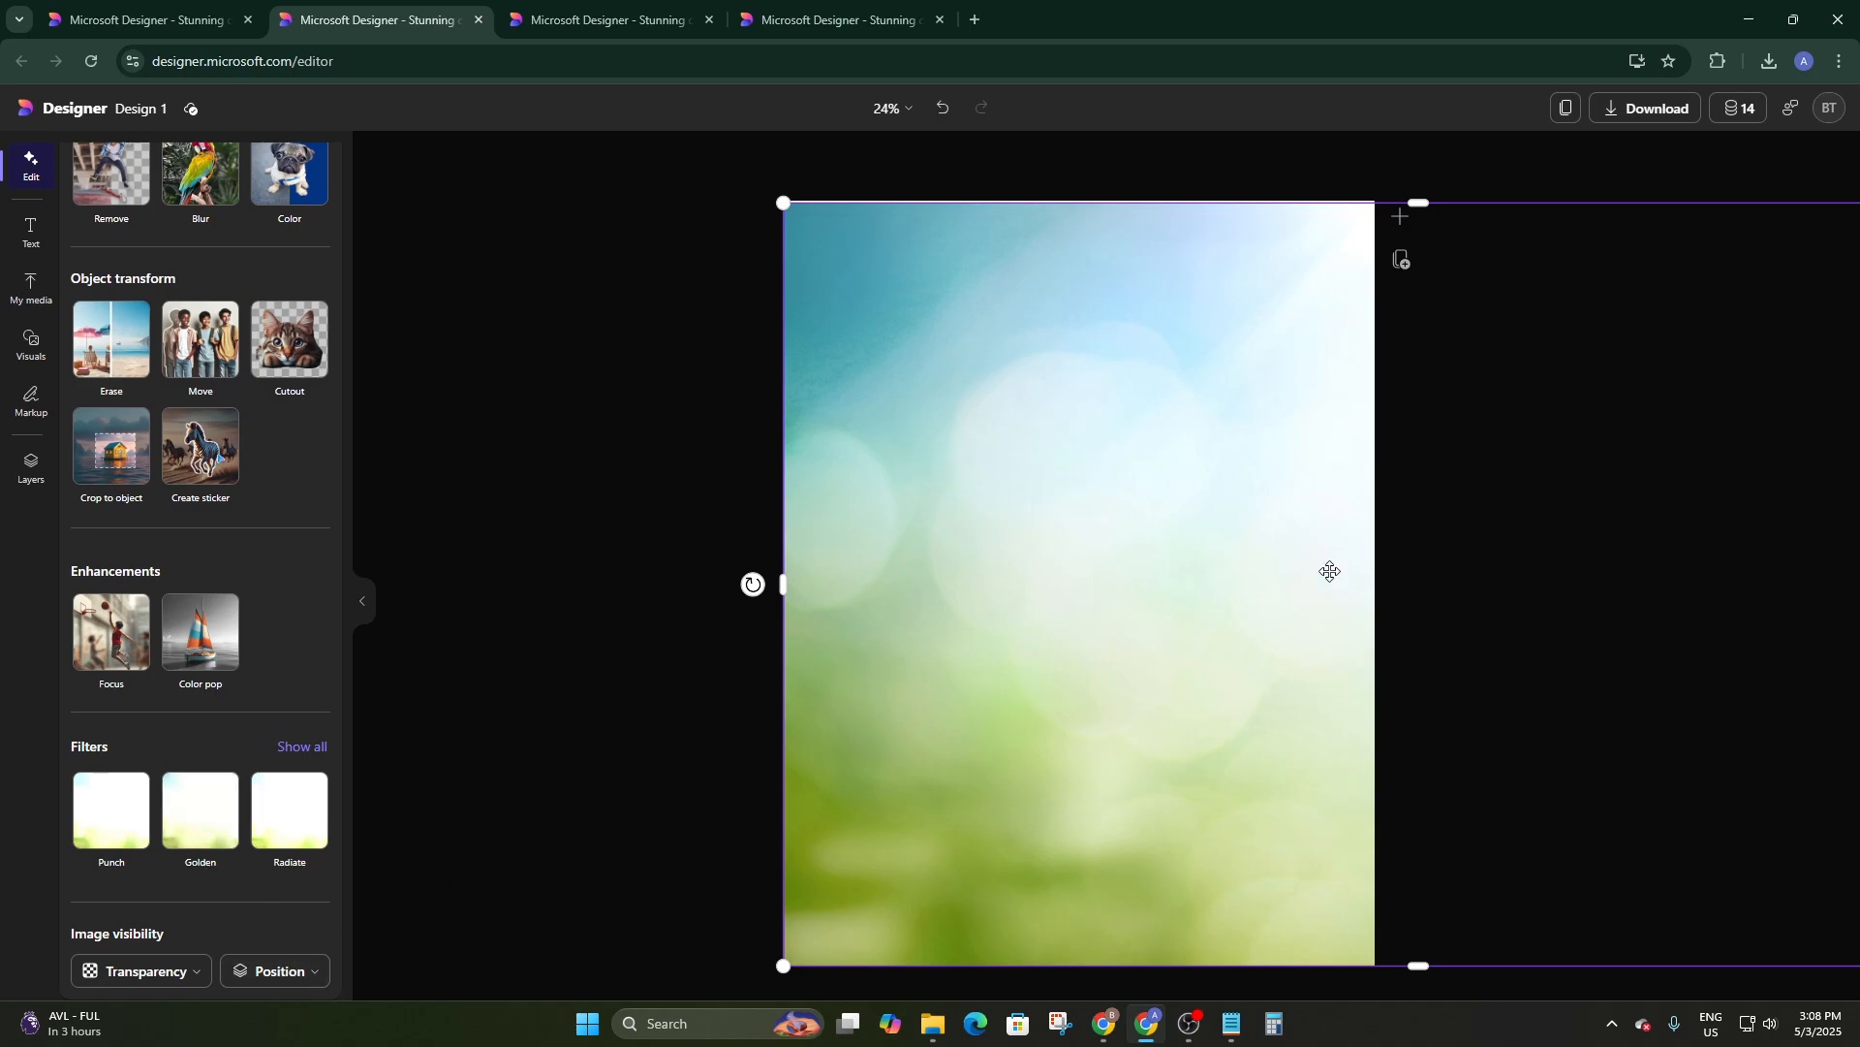
# Send the nature photo to the back so it forms the background behind the robot
pyautogui.click(289, 971)
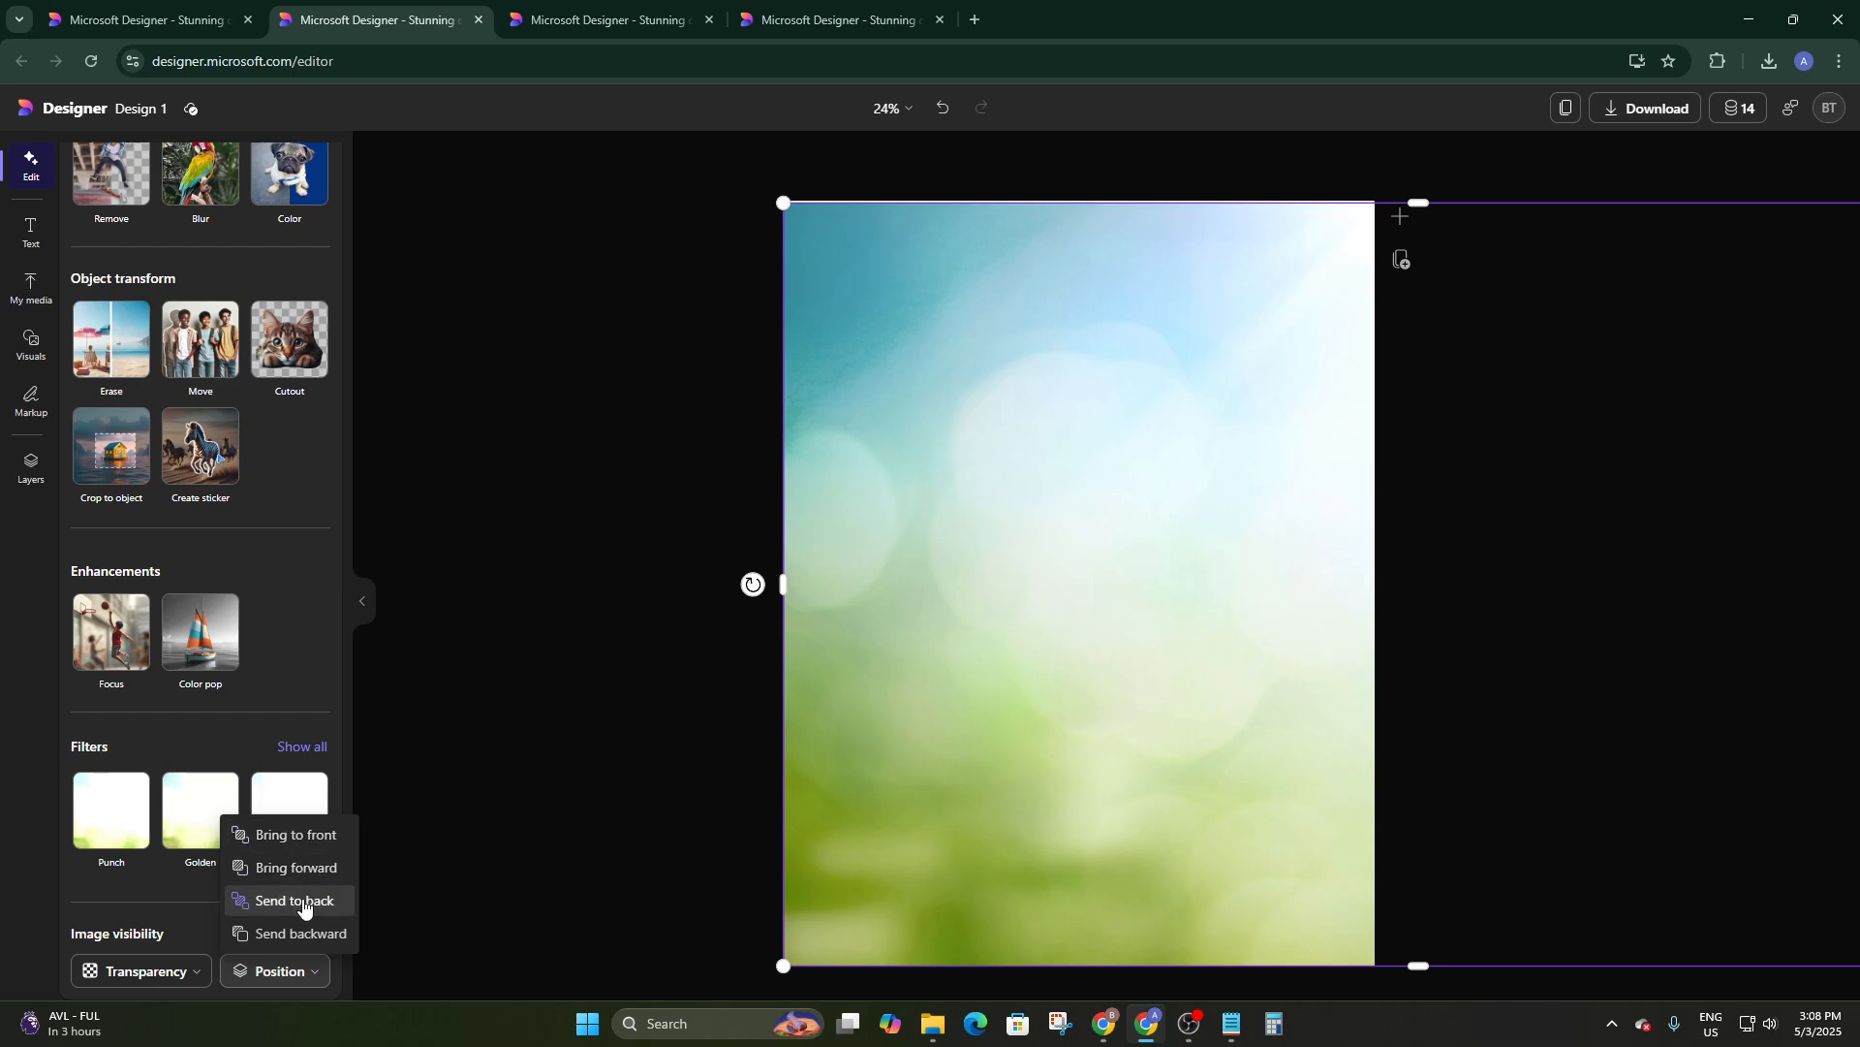
pyautogui.click(303, 902)
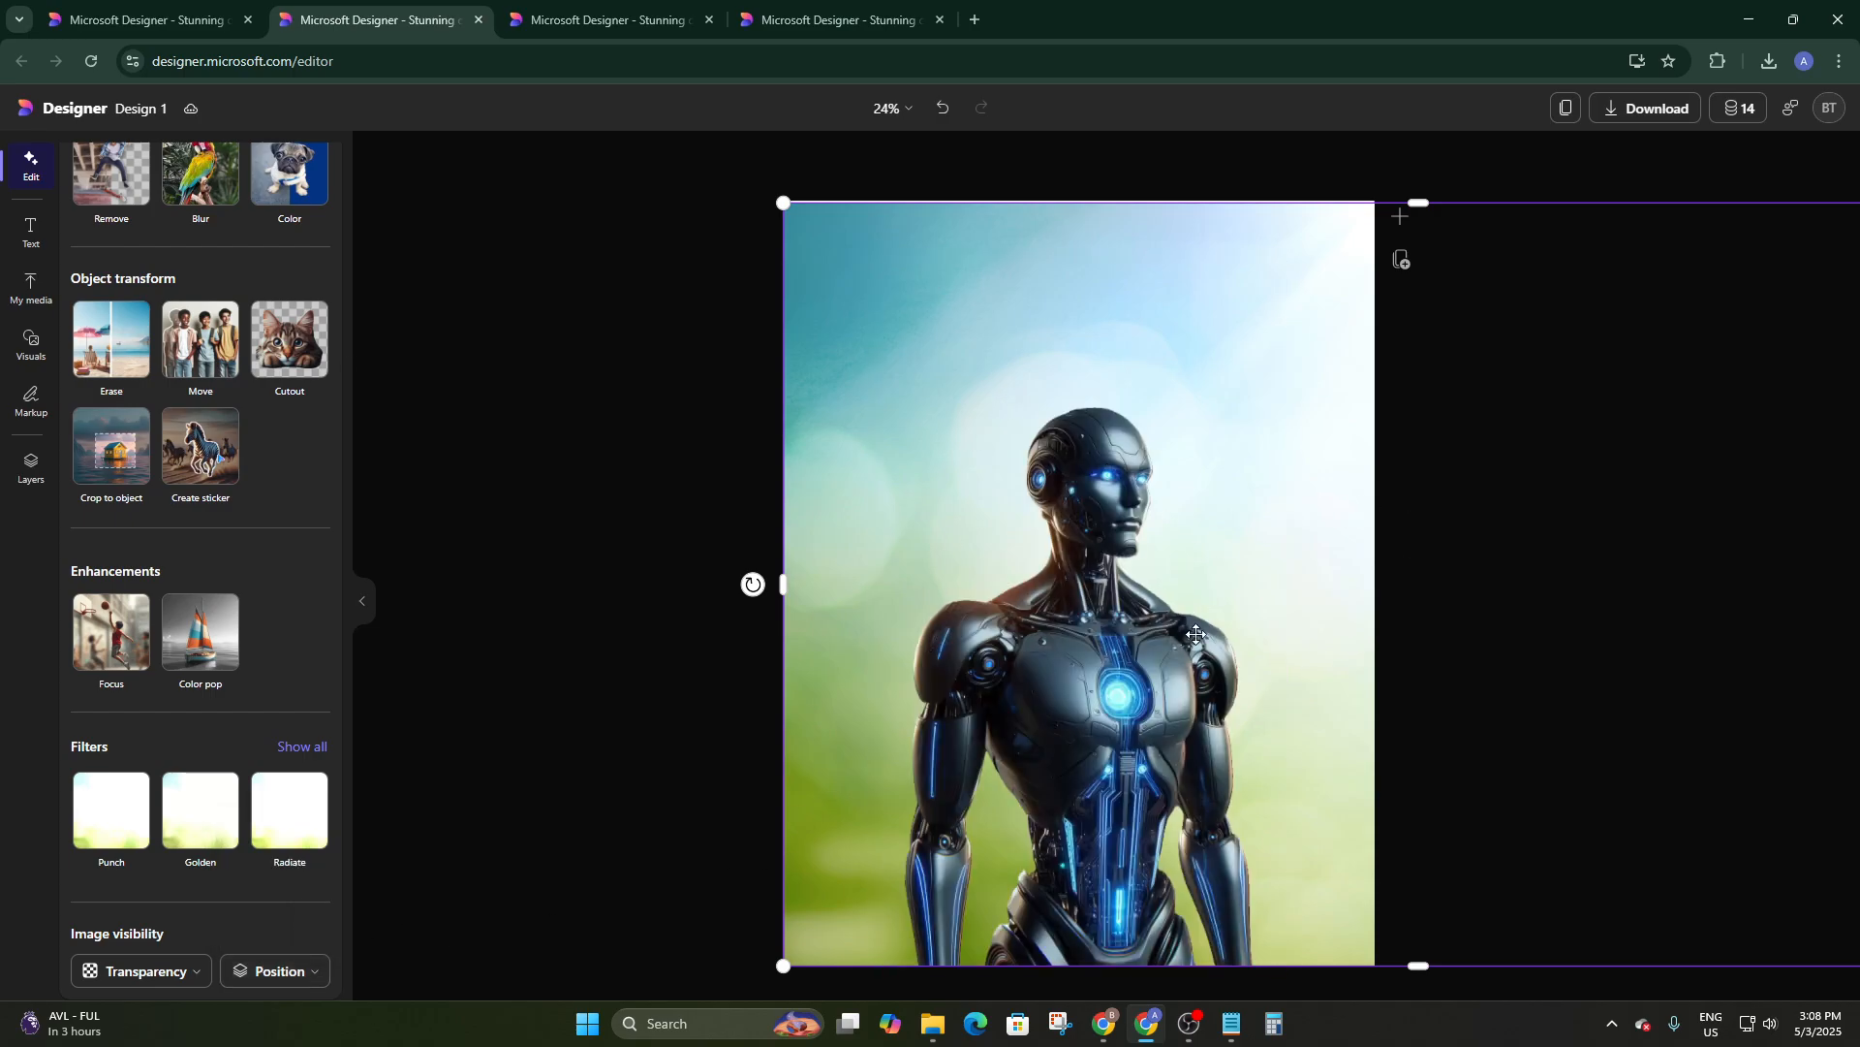
pyautogui.click(712, 655)
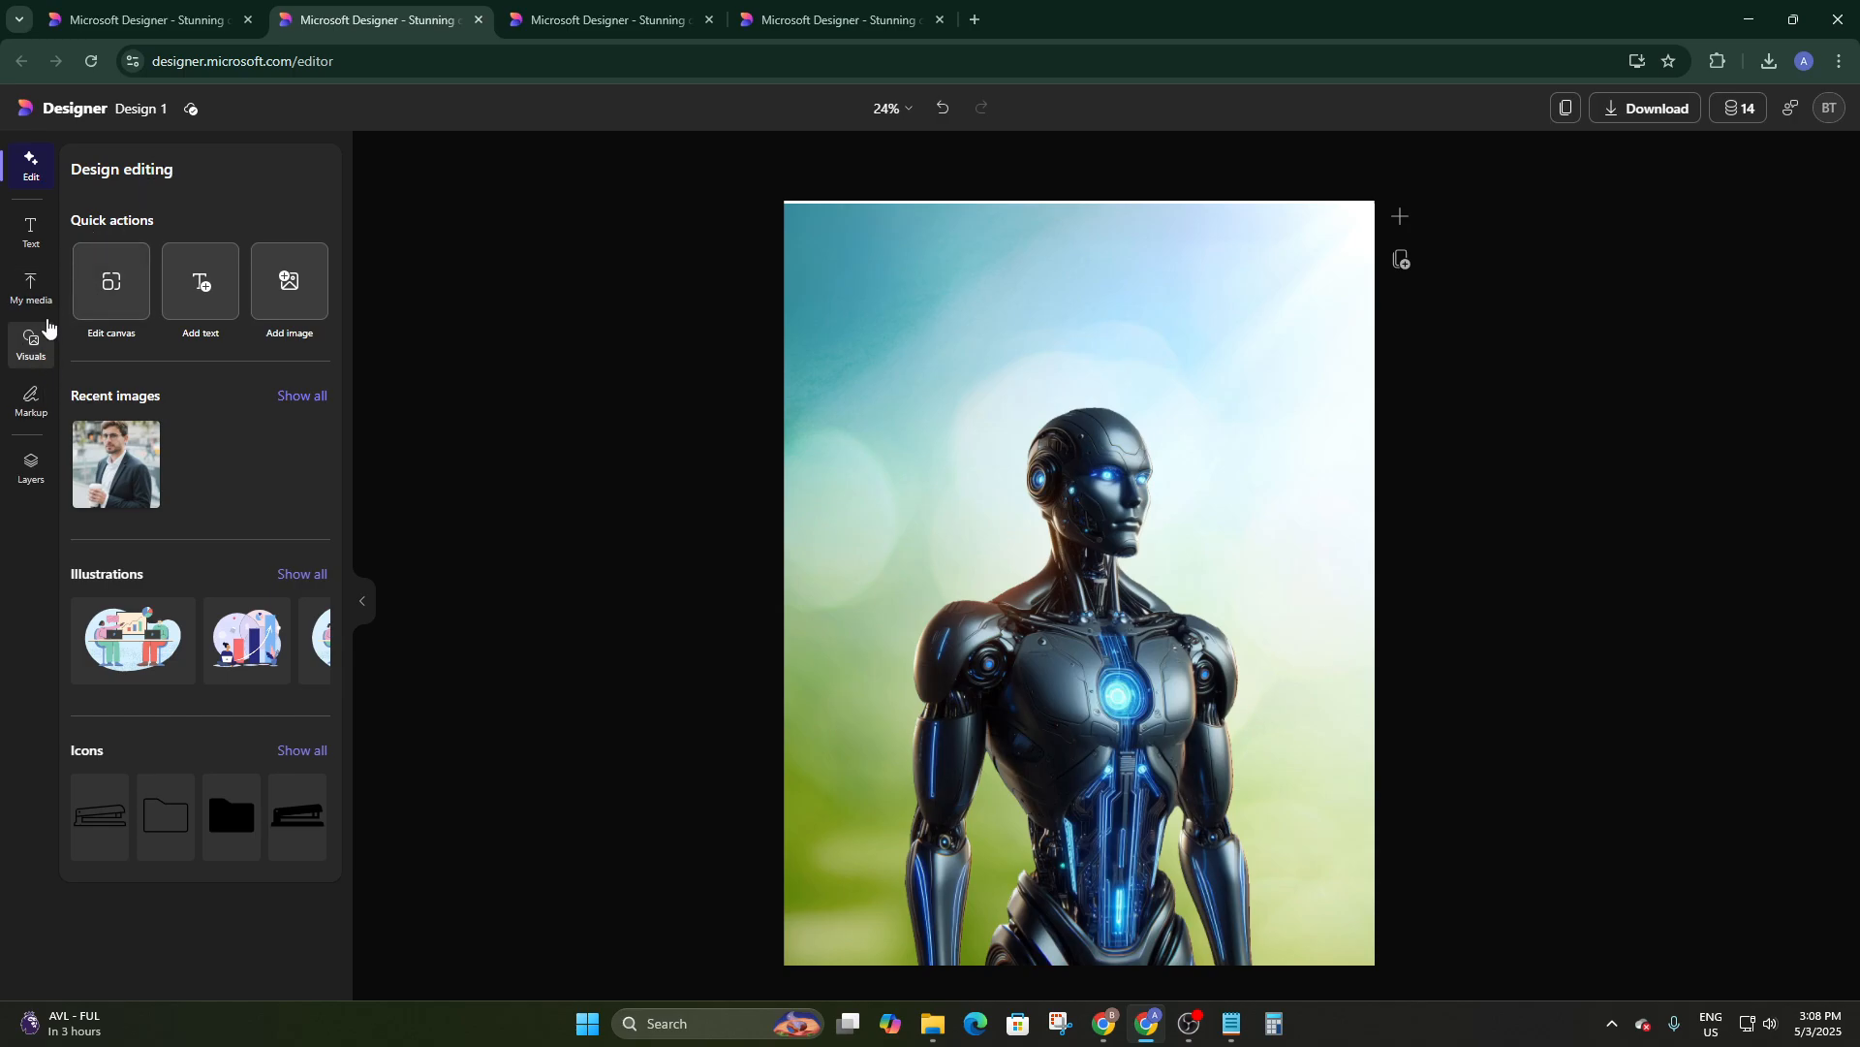
# Search the visuals for "Flower PNG" and place the blue-white daisy photo on the upper part of the page
pyautogui.click(38, 335)
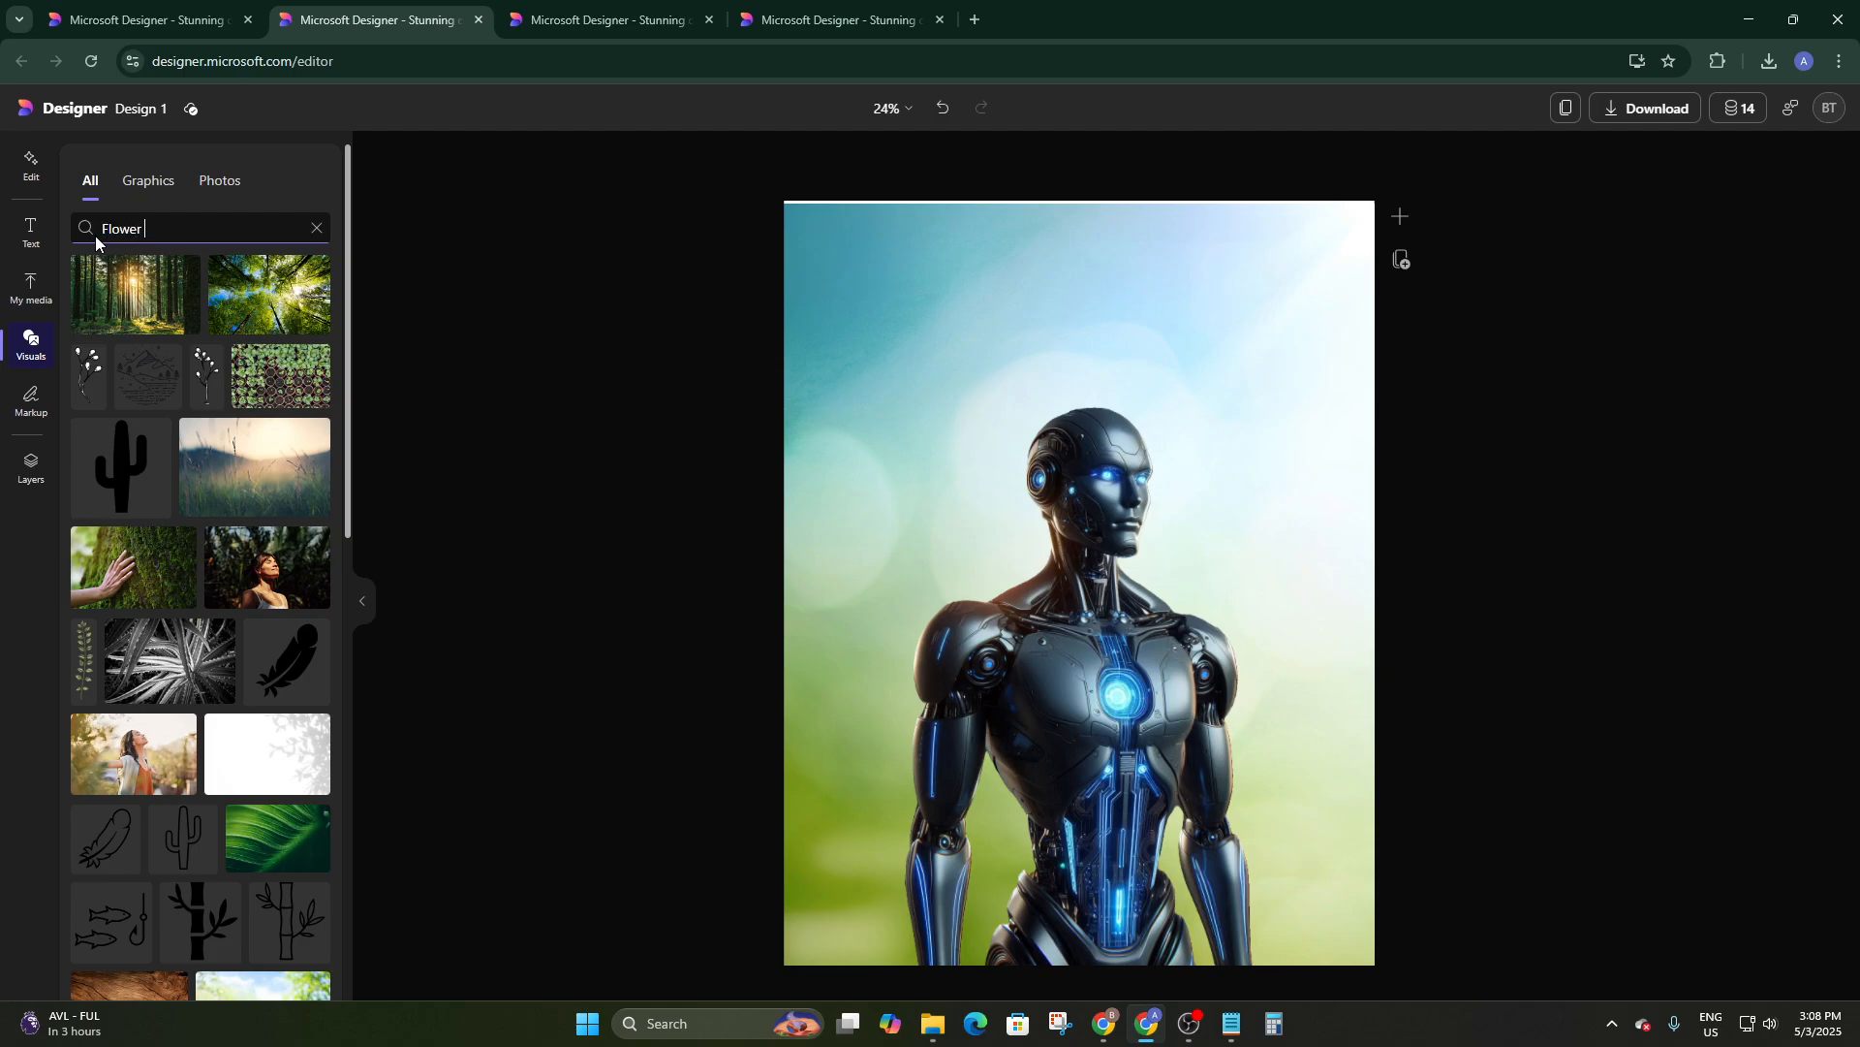
pyautogui.write('PNG')
pyautogui.press('Return')
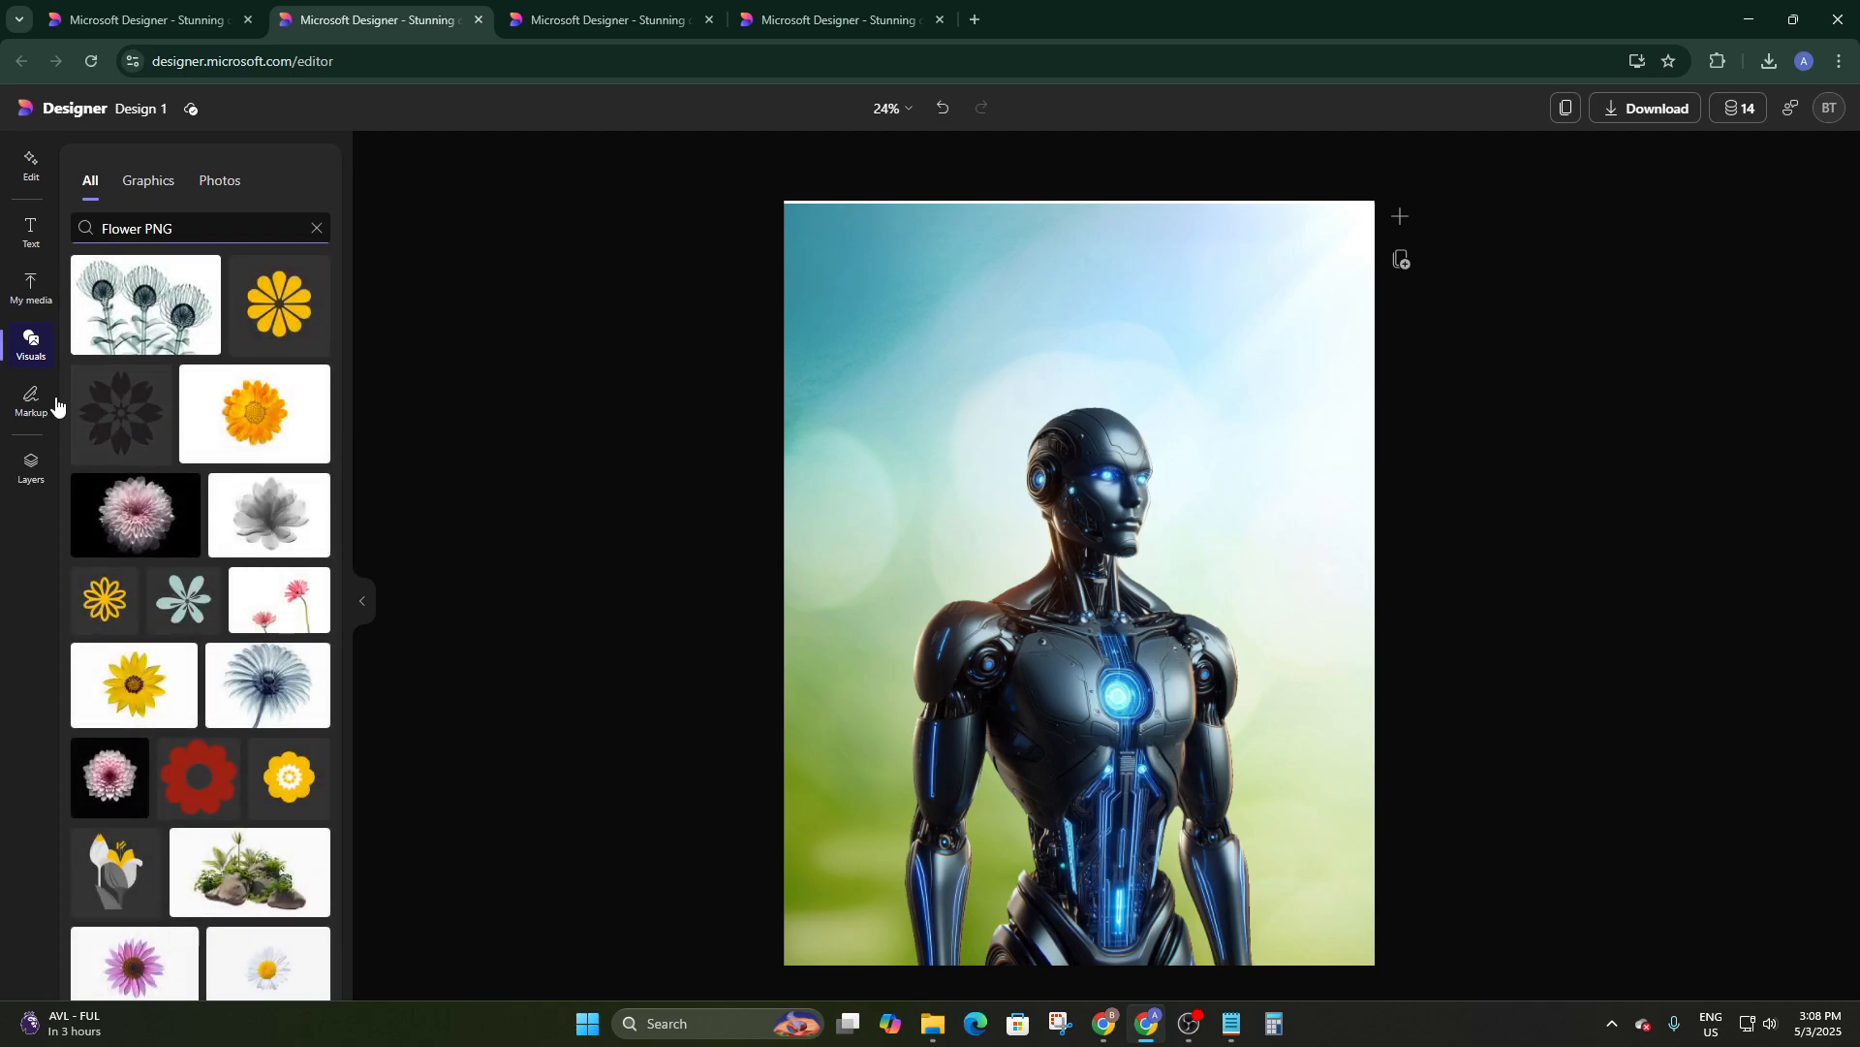
pyautogui.scroll(-2, 297, 698)
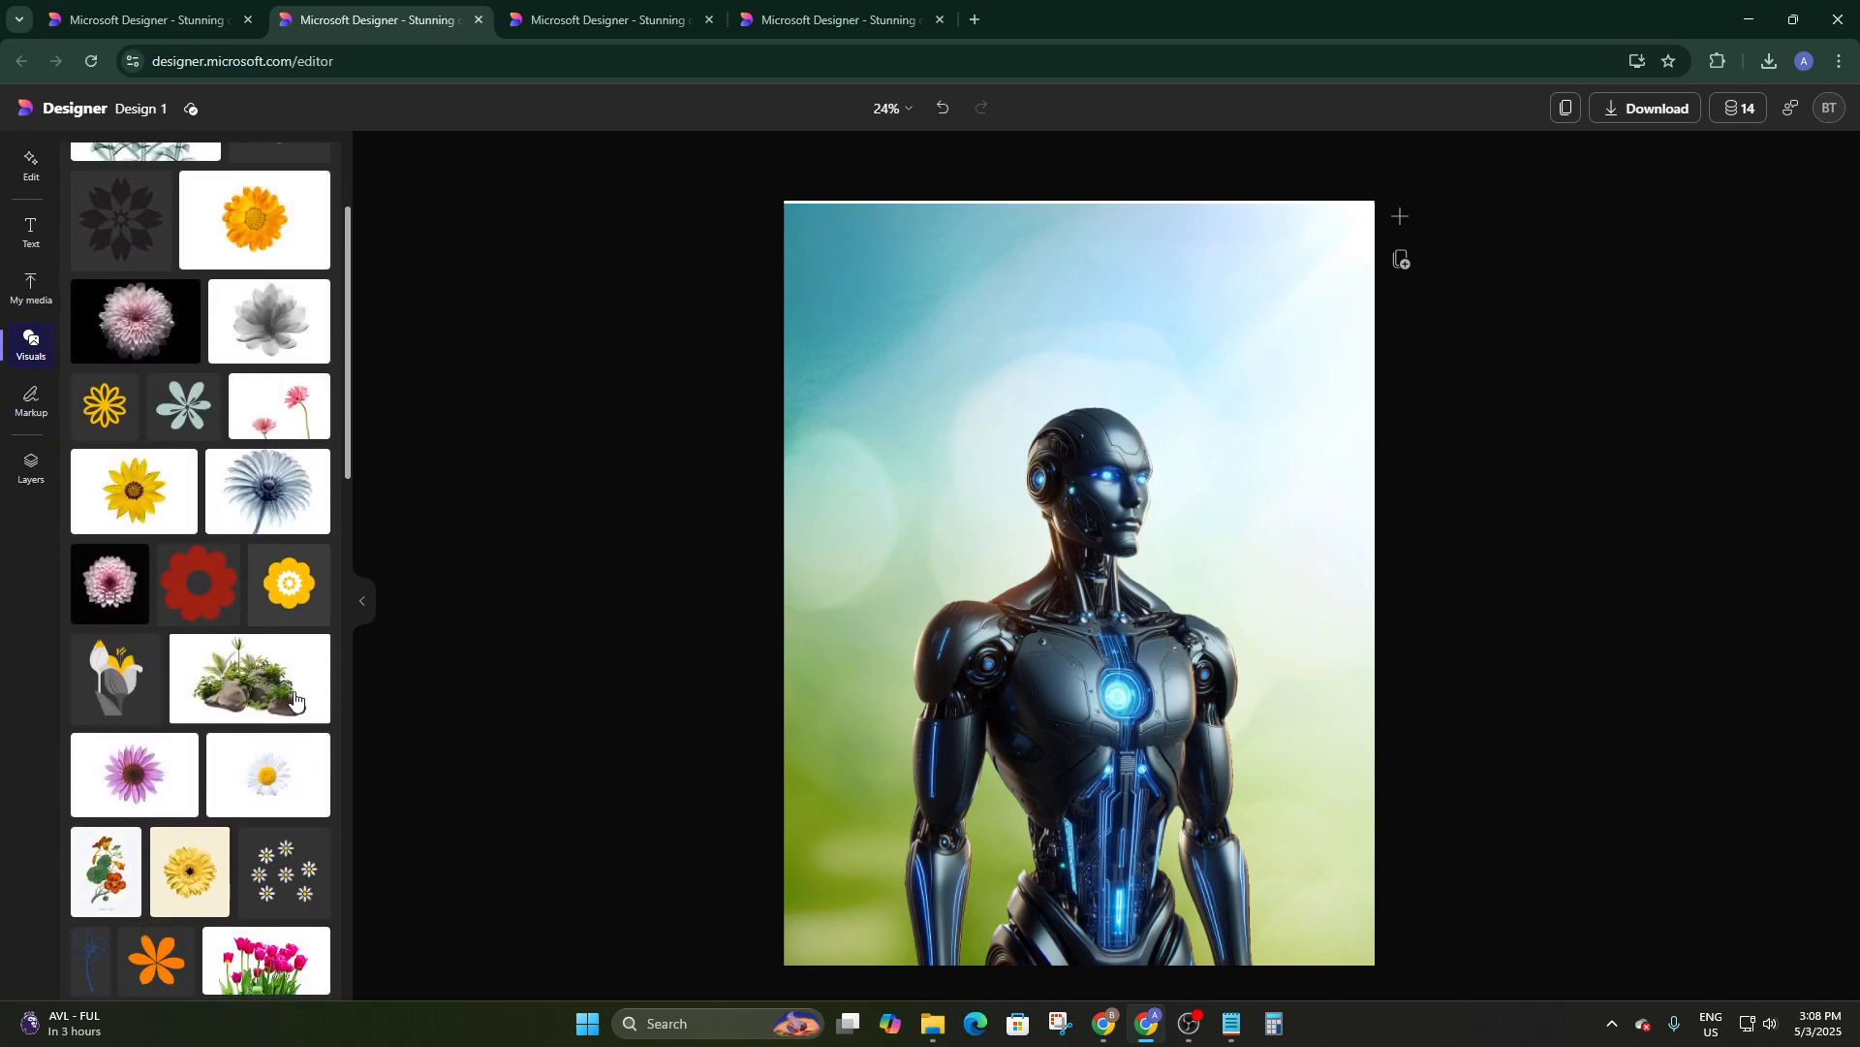
pyautogui.click(260, 504)
pyautogui.moveTo(1201, 477); pyautogui.dragTo(1131, 428)
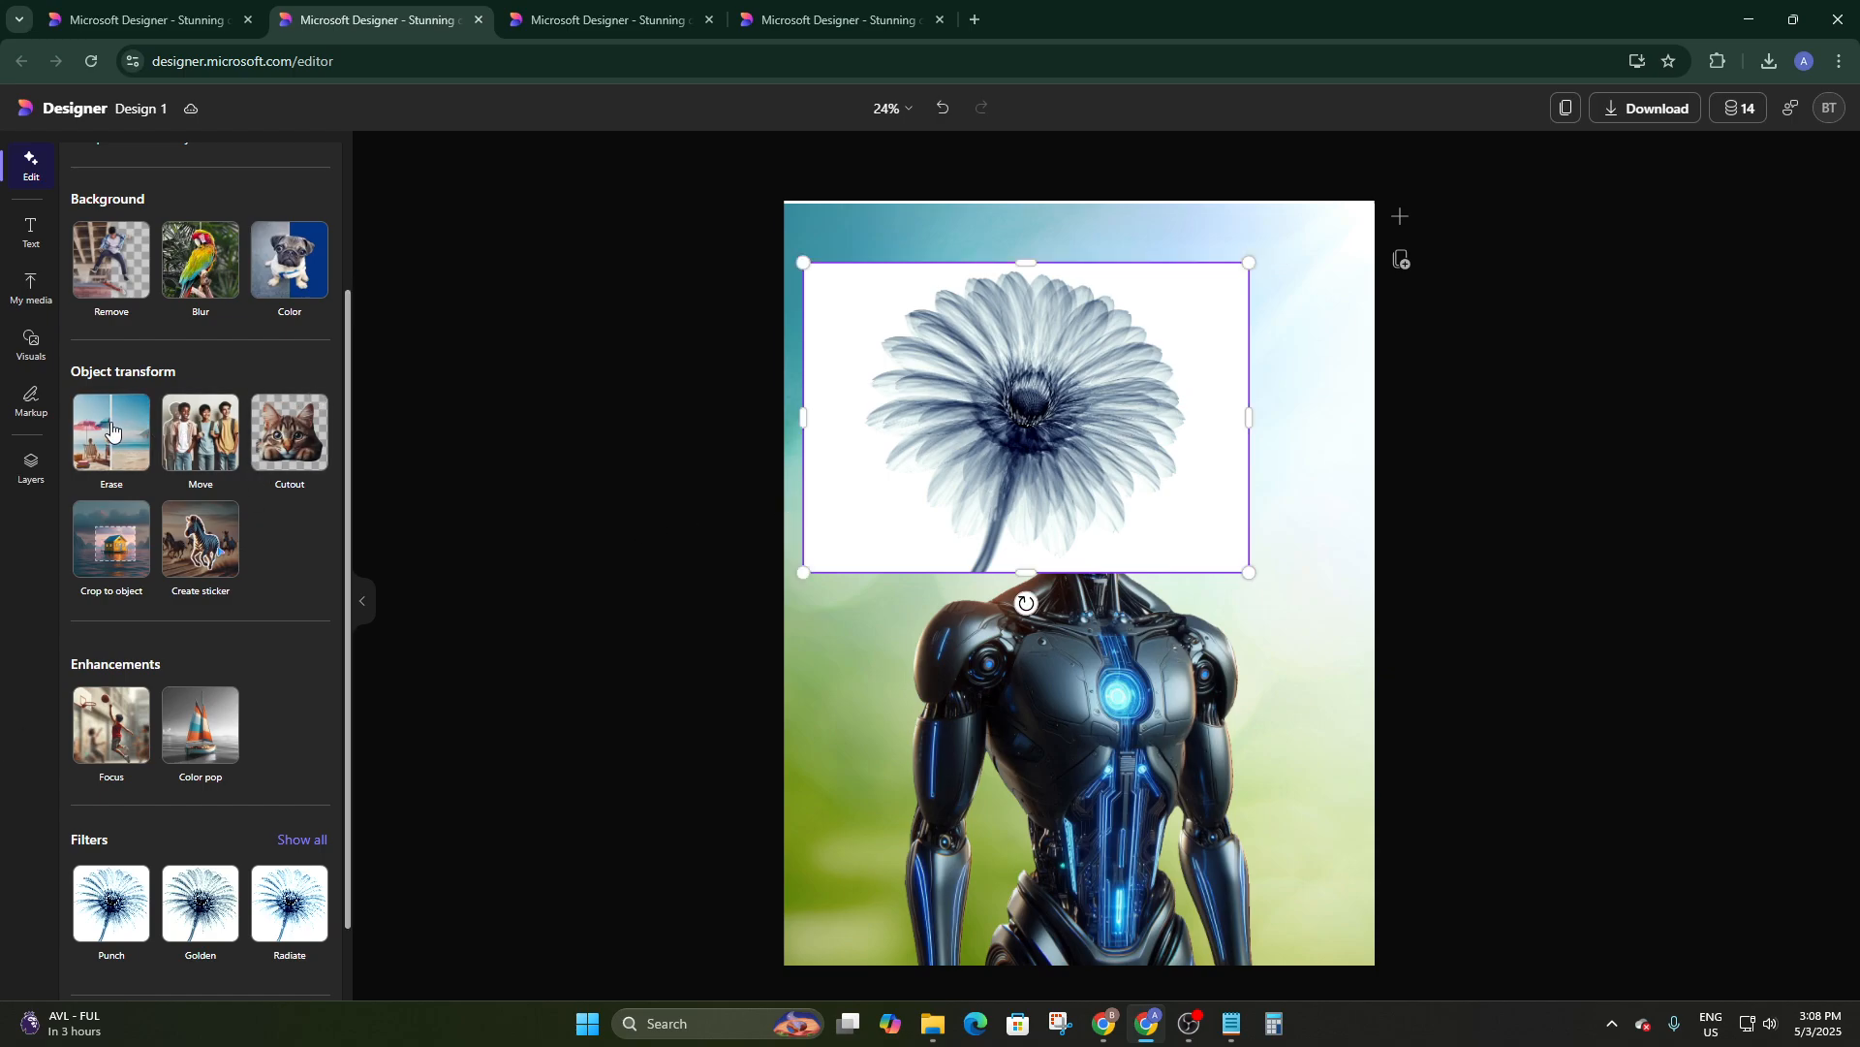
# Remove the daisy photo's background and move the slightly smaller flower to the page's lower-left corner
pyautogui.scroll(2, 194, 341)
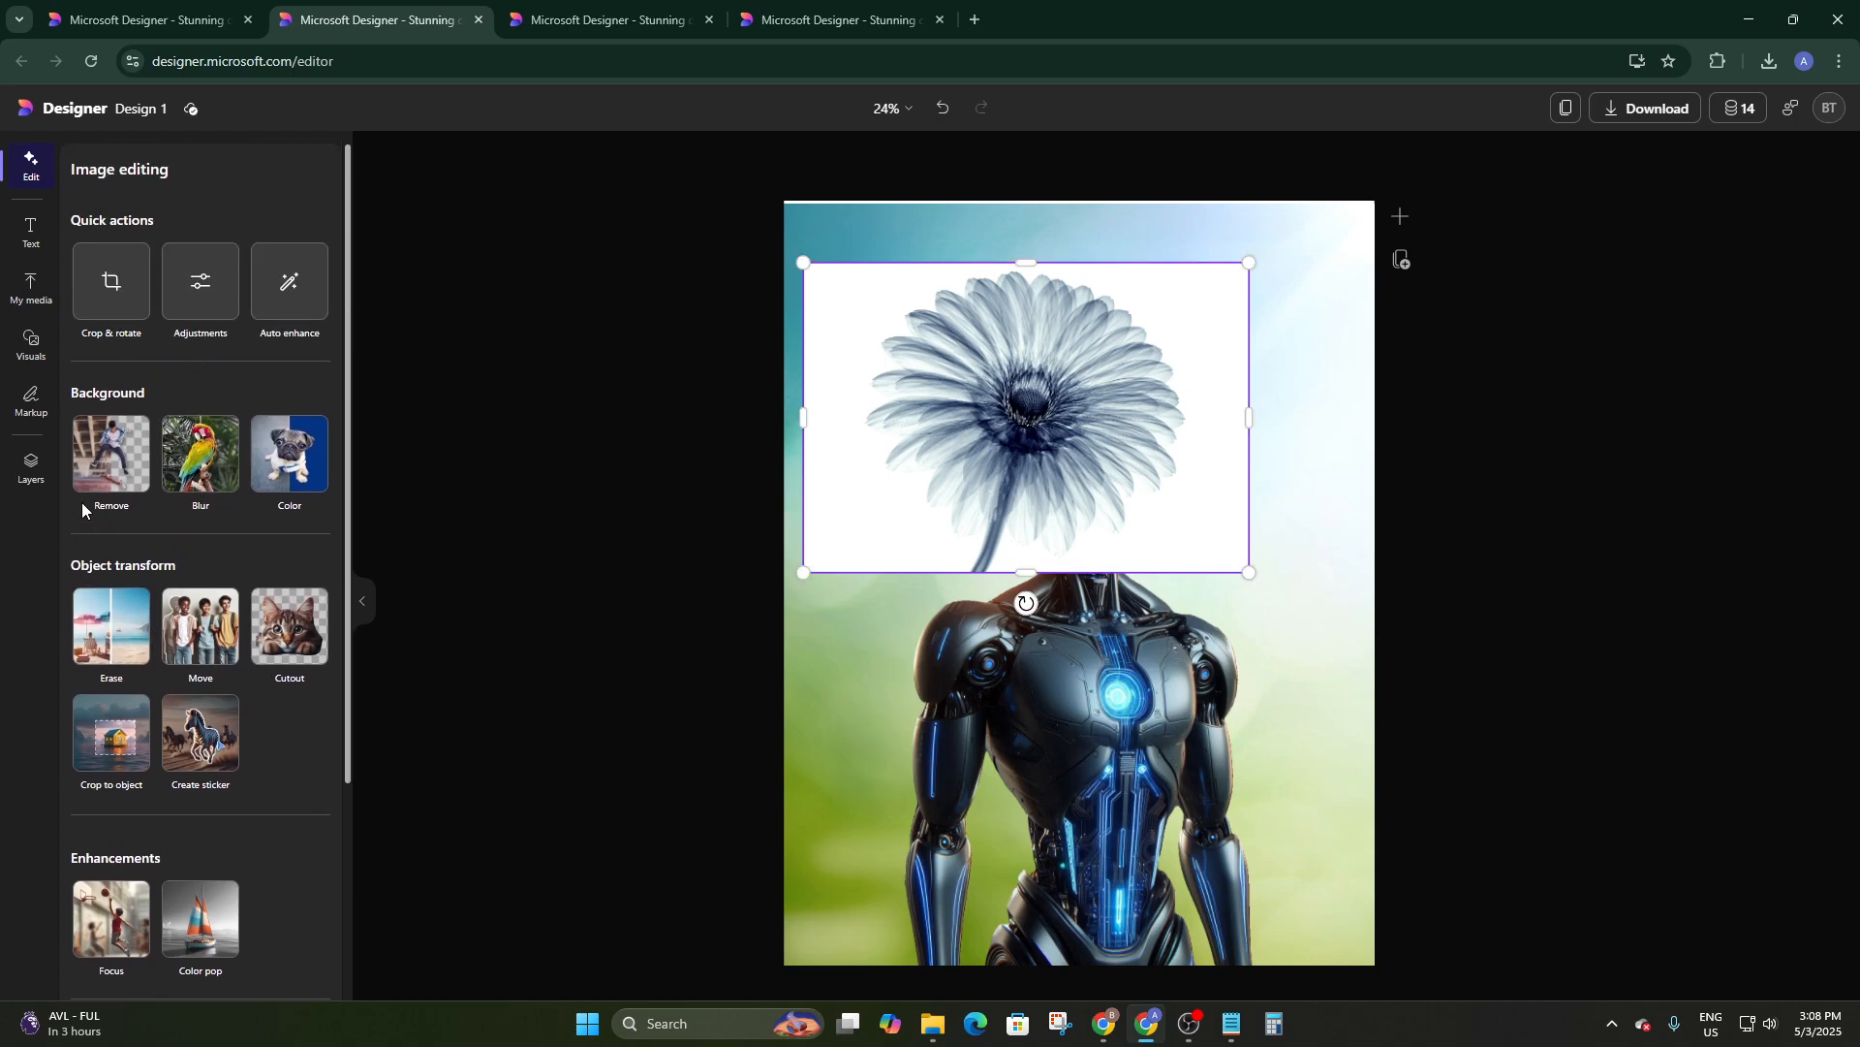
pyautogui.click(118, 450)
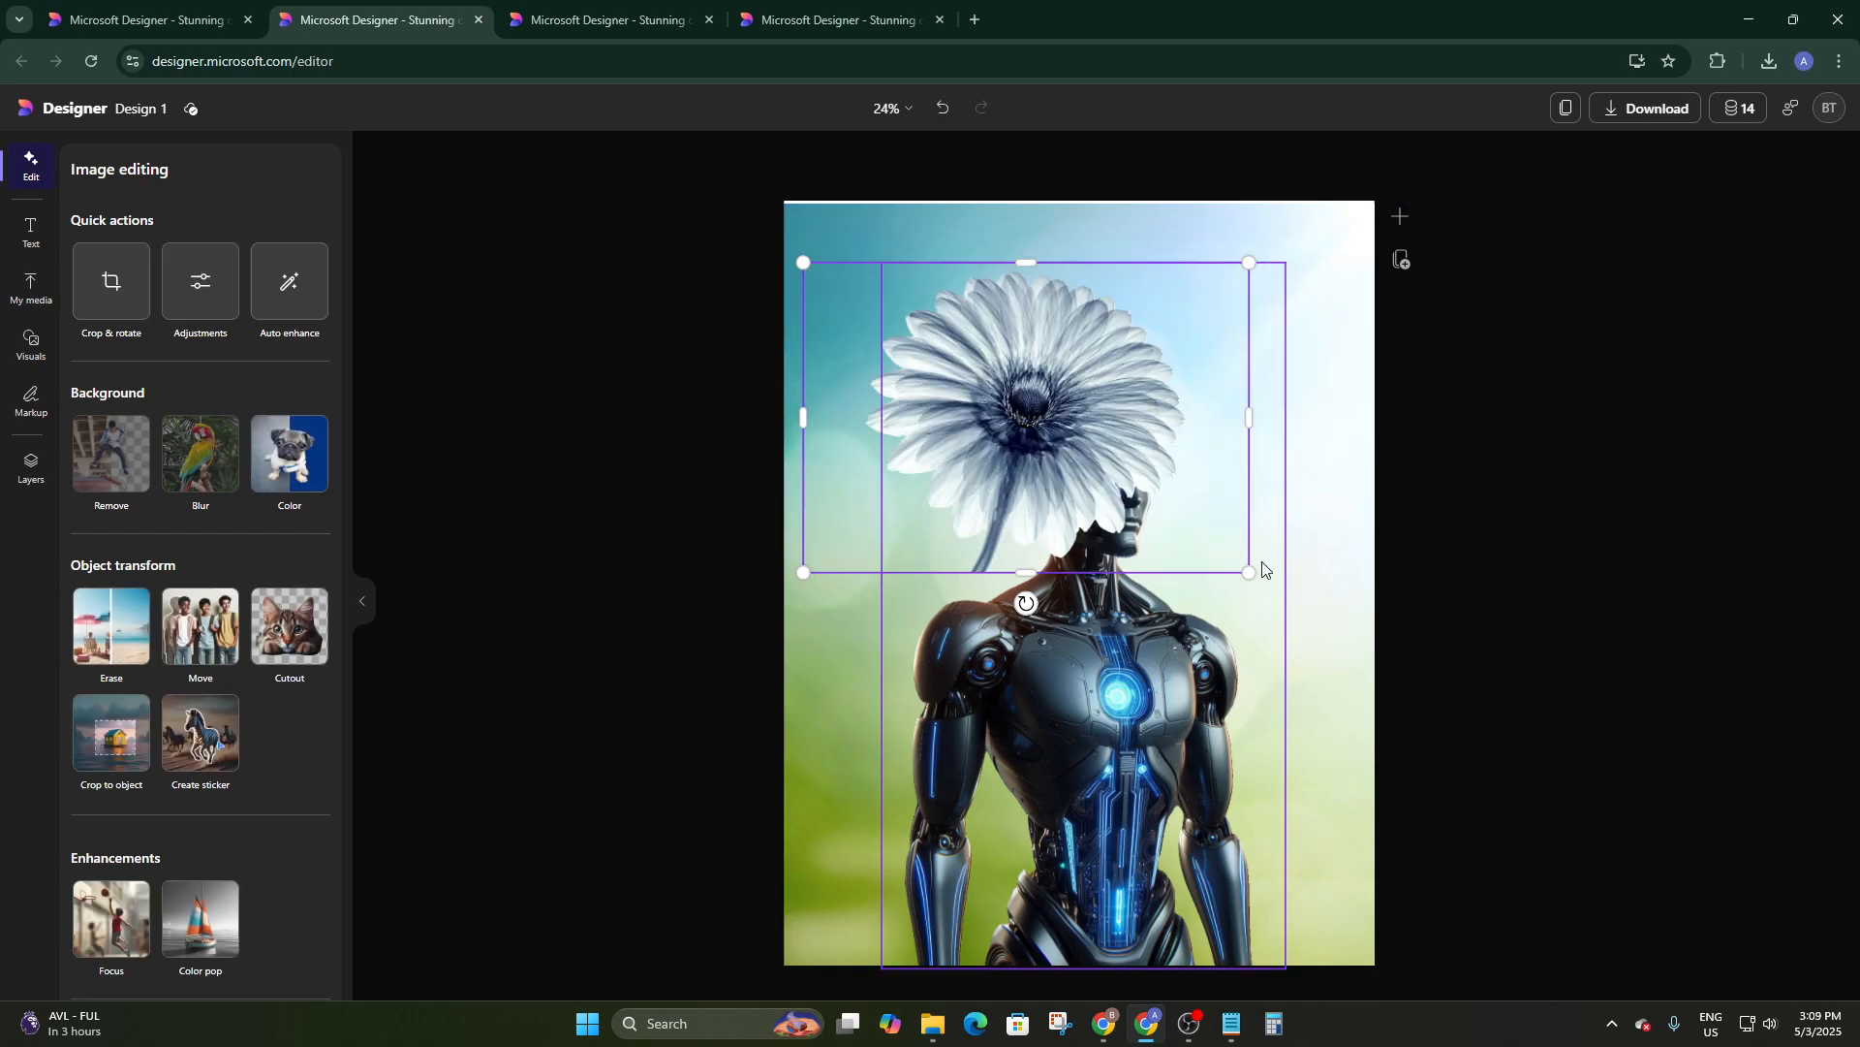
pyautogui.moveTo(1238, 566); pyautogui.dragTo(926, 858)
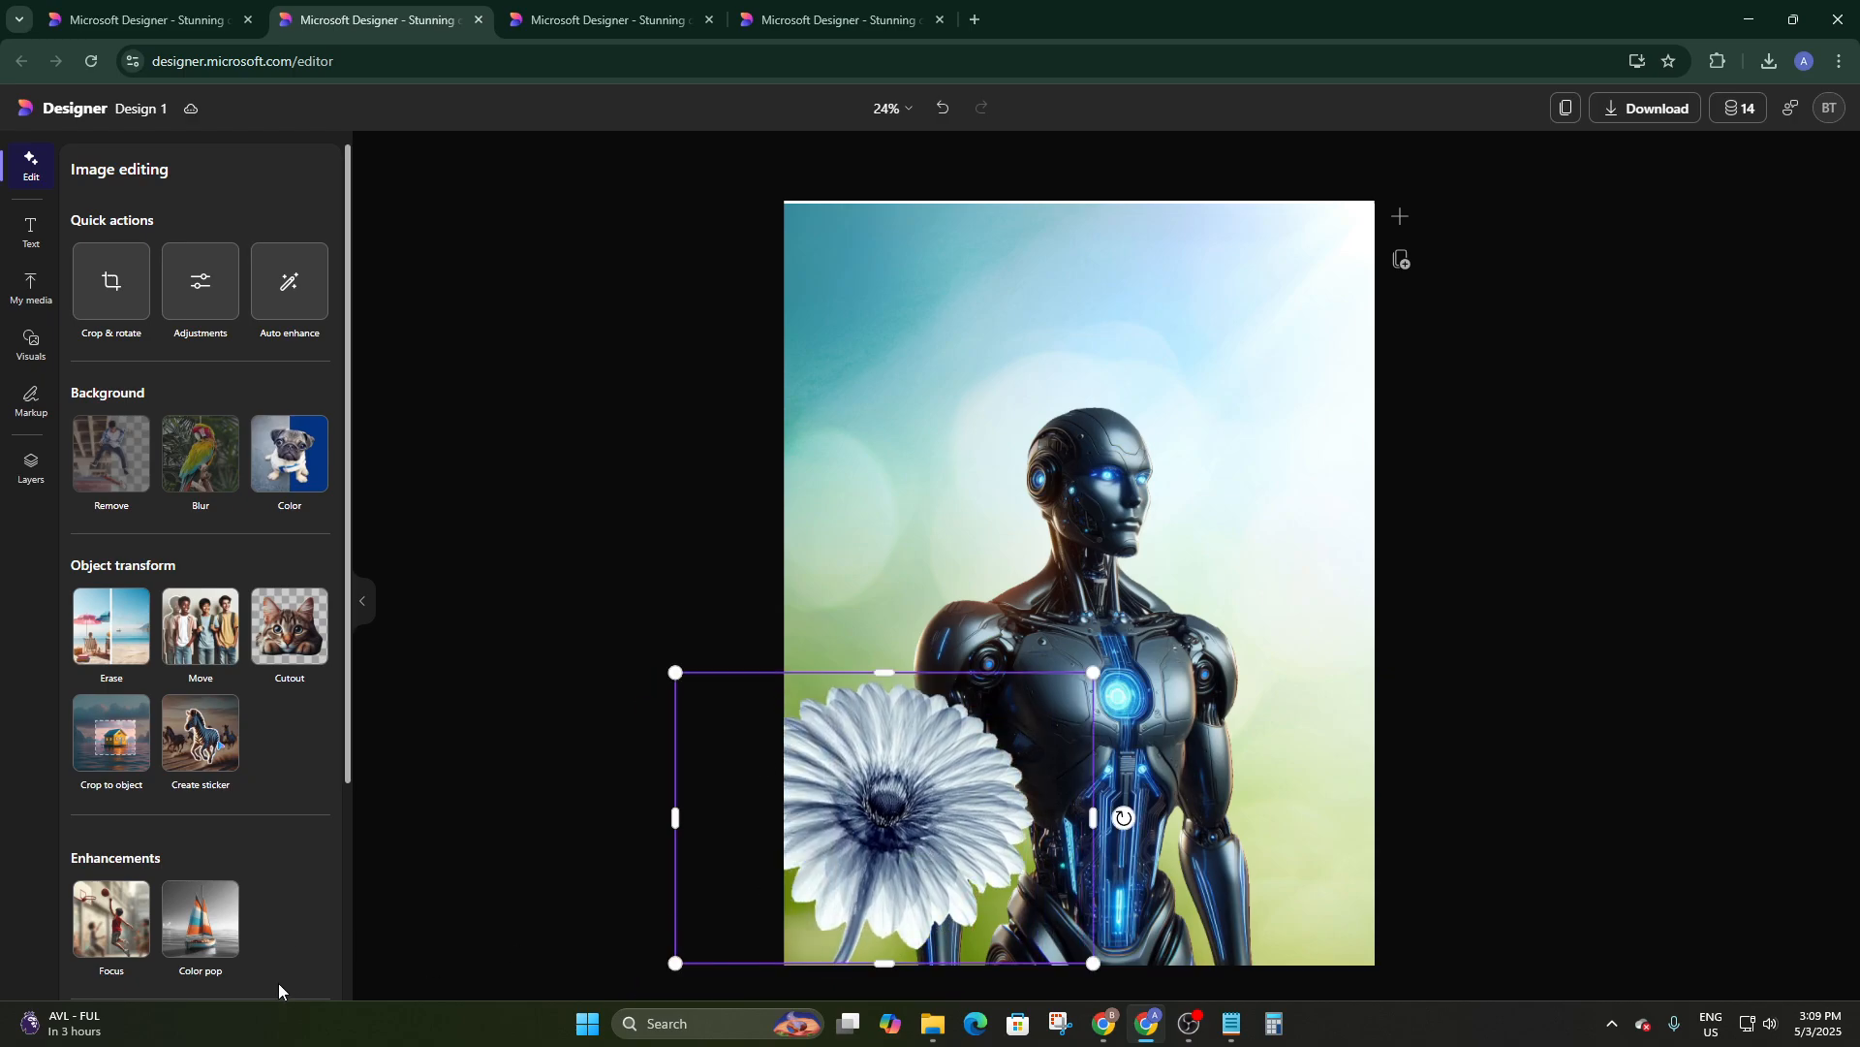
# Restack the daisy with Send to back and Bring forward so it sits behind the robot but in front of the background photo
pyautogui.scroll(-3, 323, 856)
pyautogui.click(292, 961)
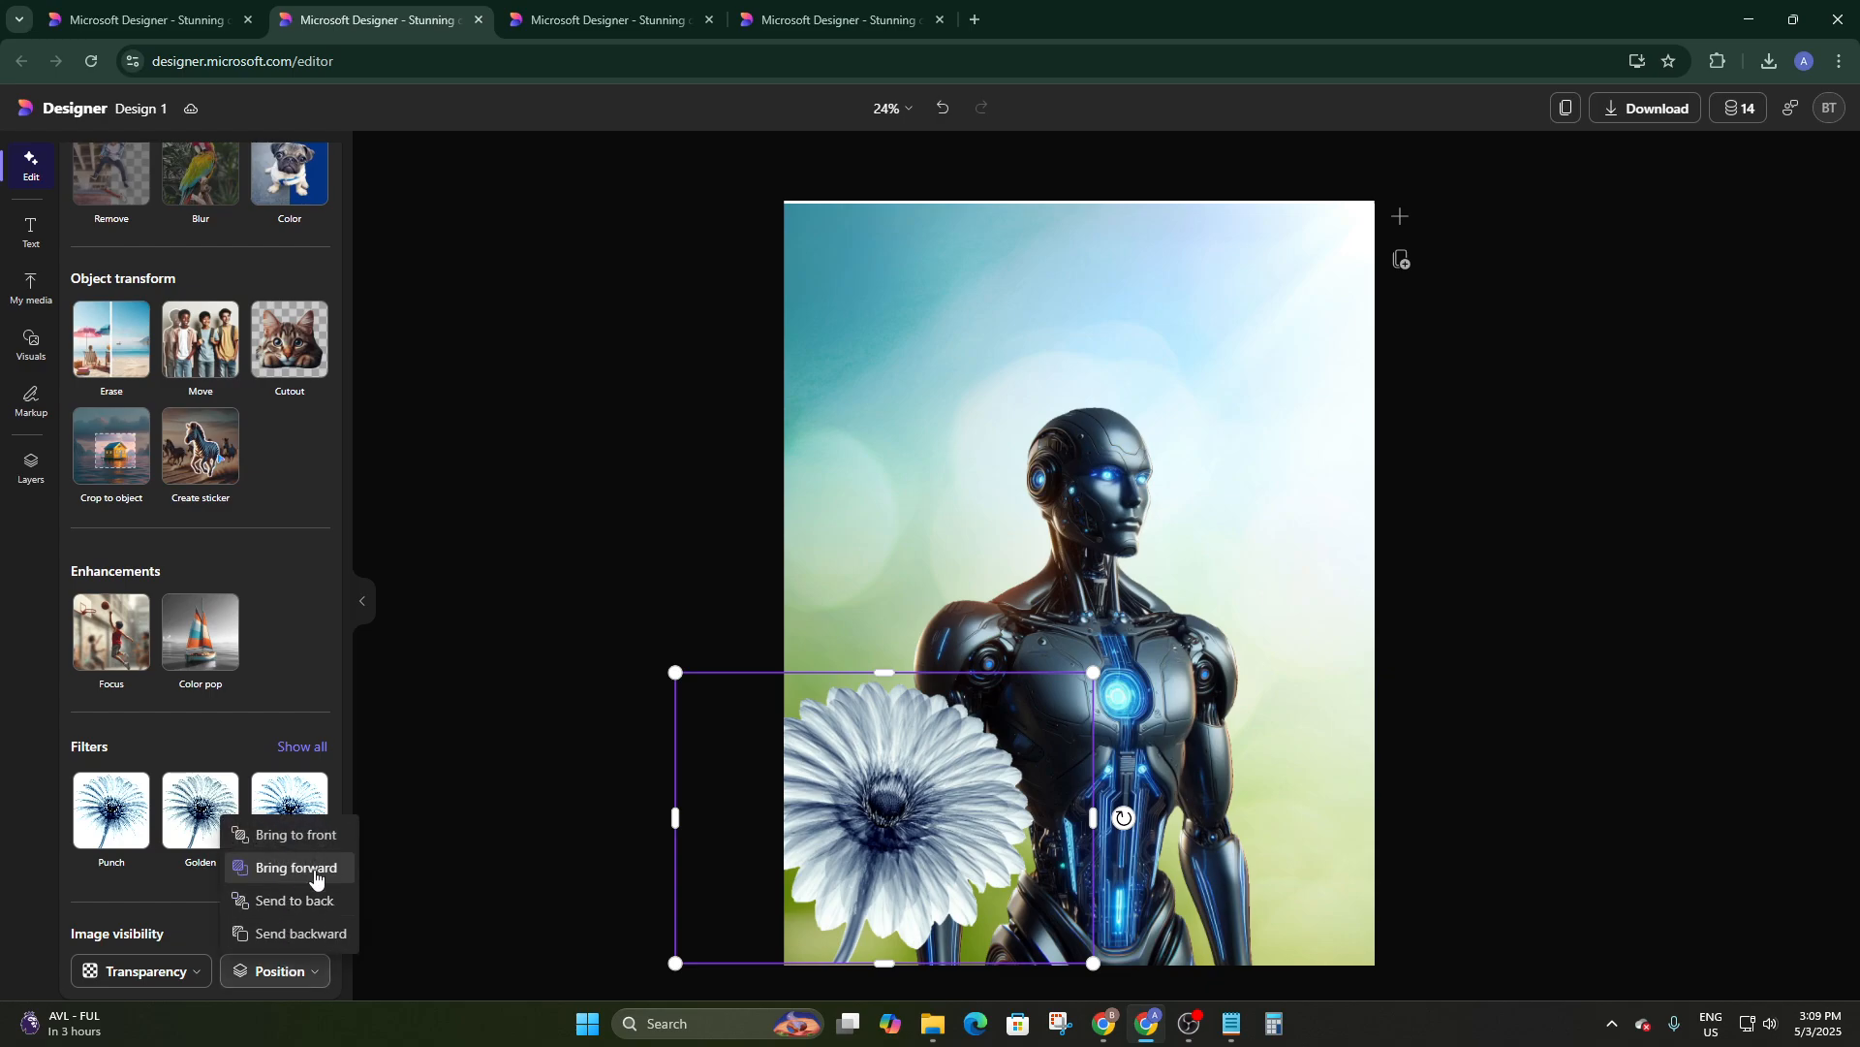
pyautogui.click(314, 907)
pyautogui.click(295, 971)
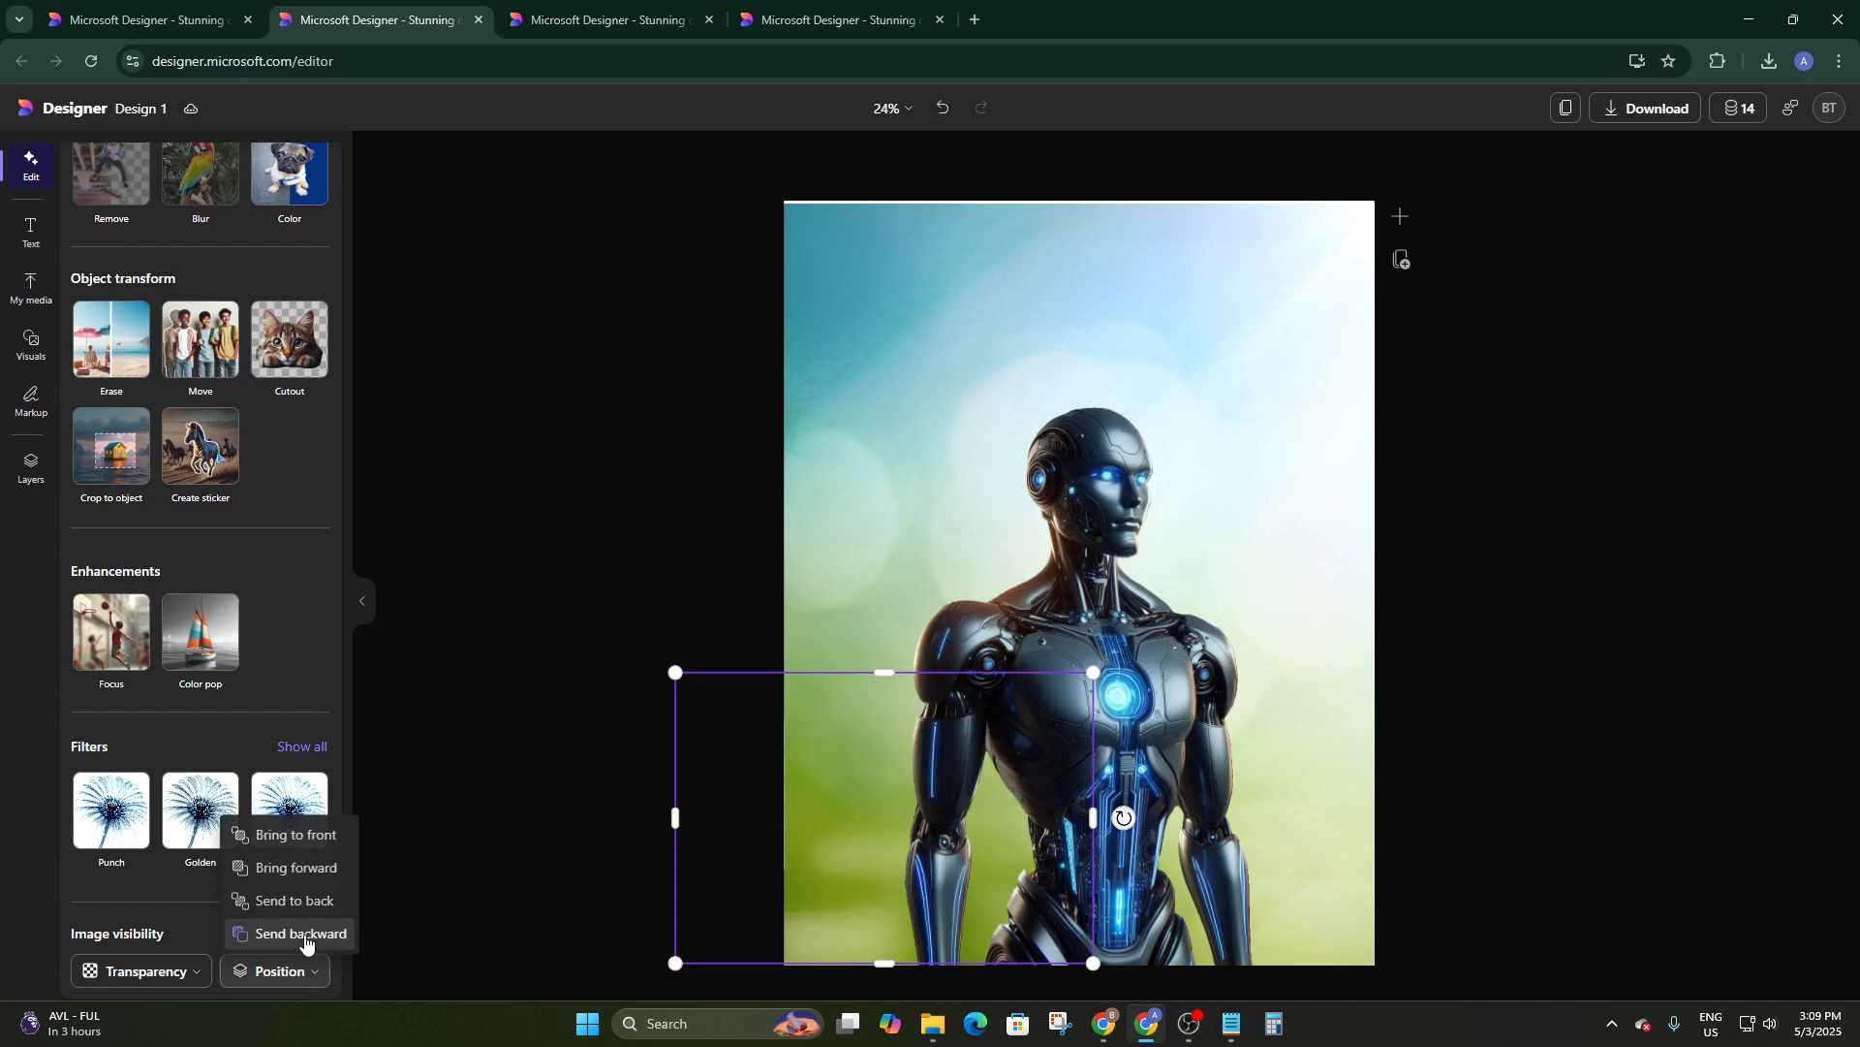
pyautogui.click(306, 930)
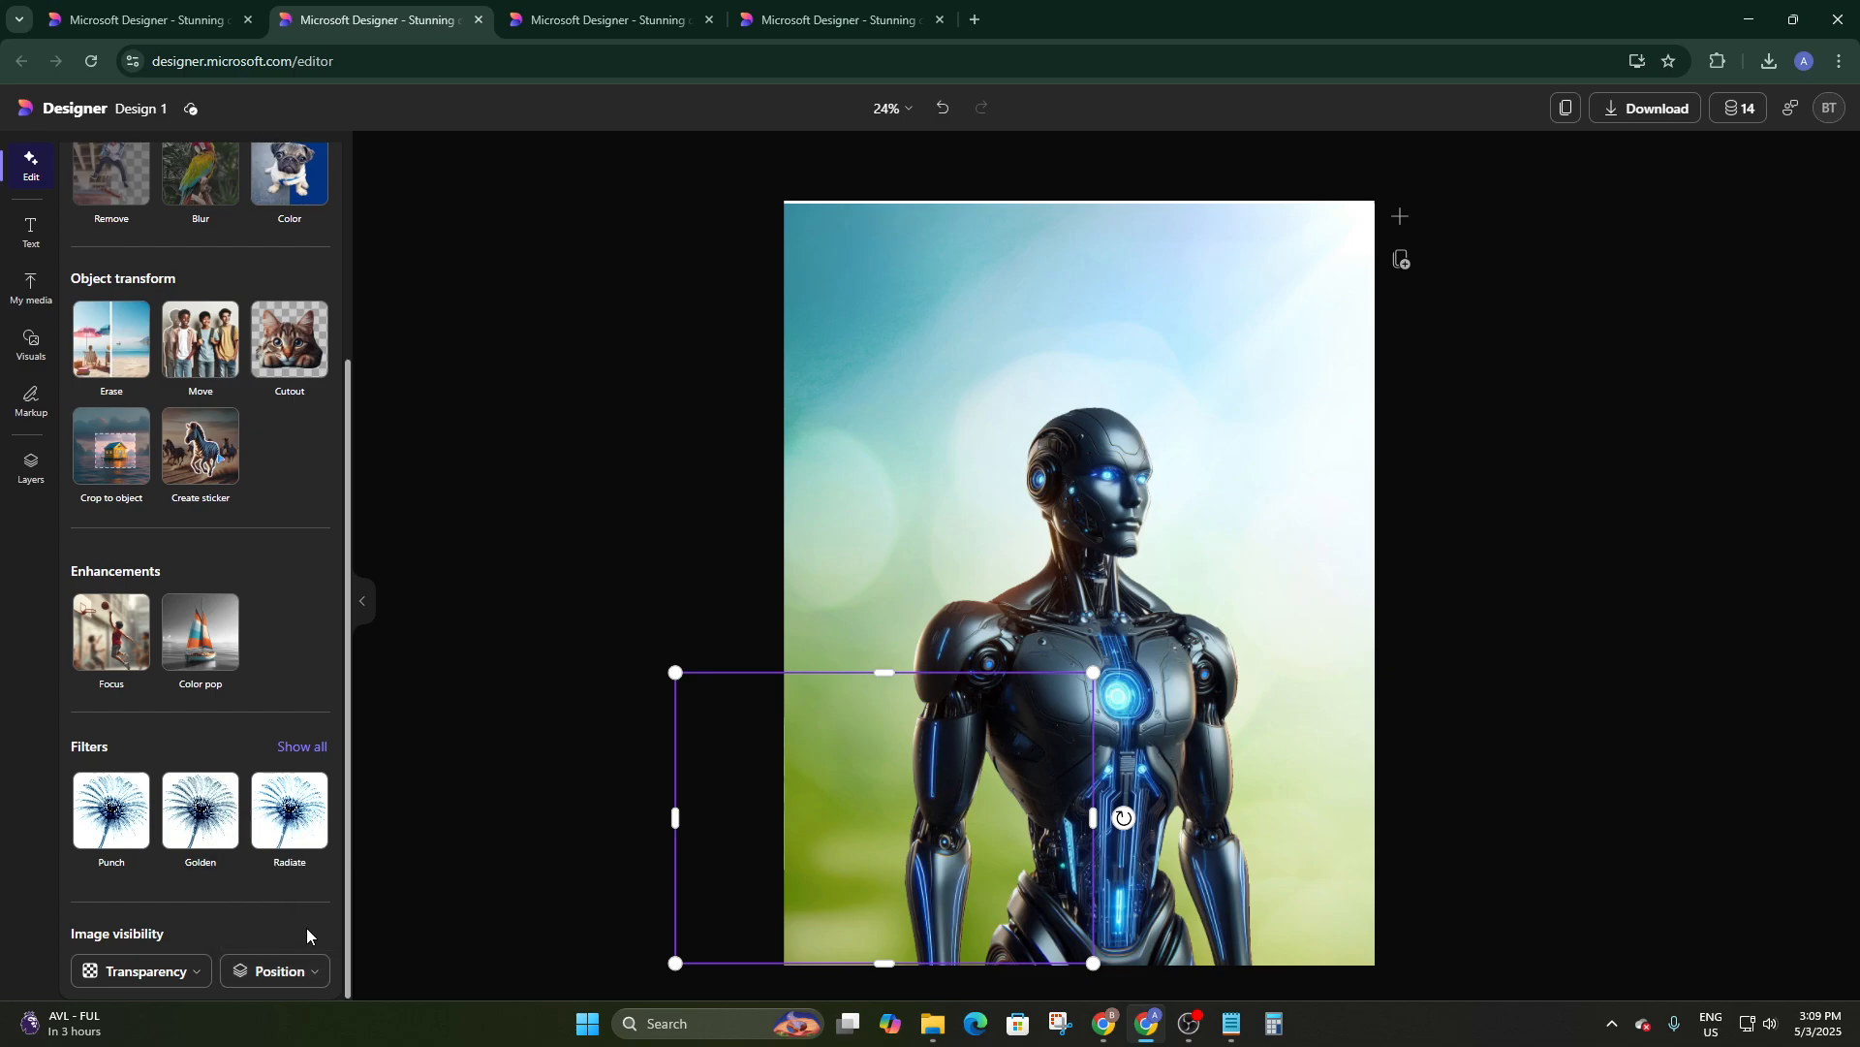
pyautogui.click(291, 967)
pyautogui.click(295, 870)
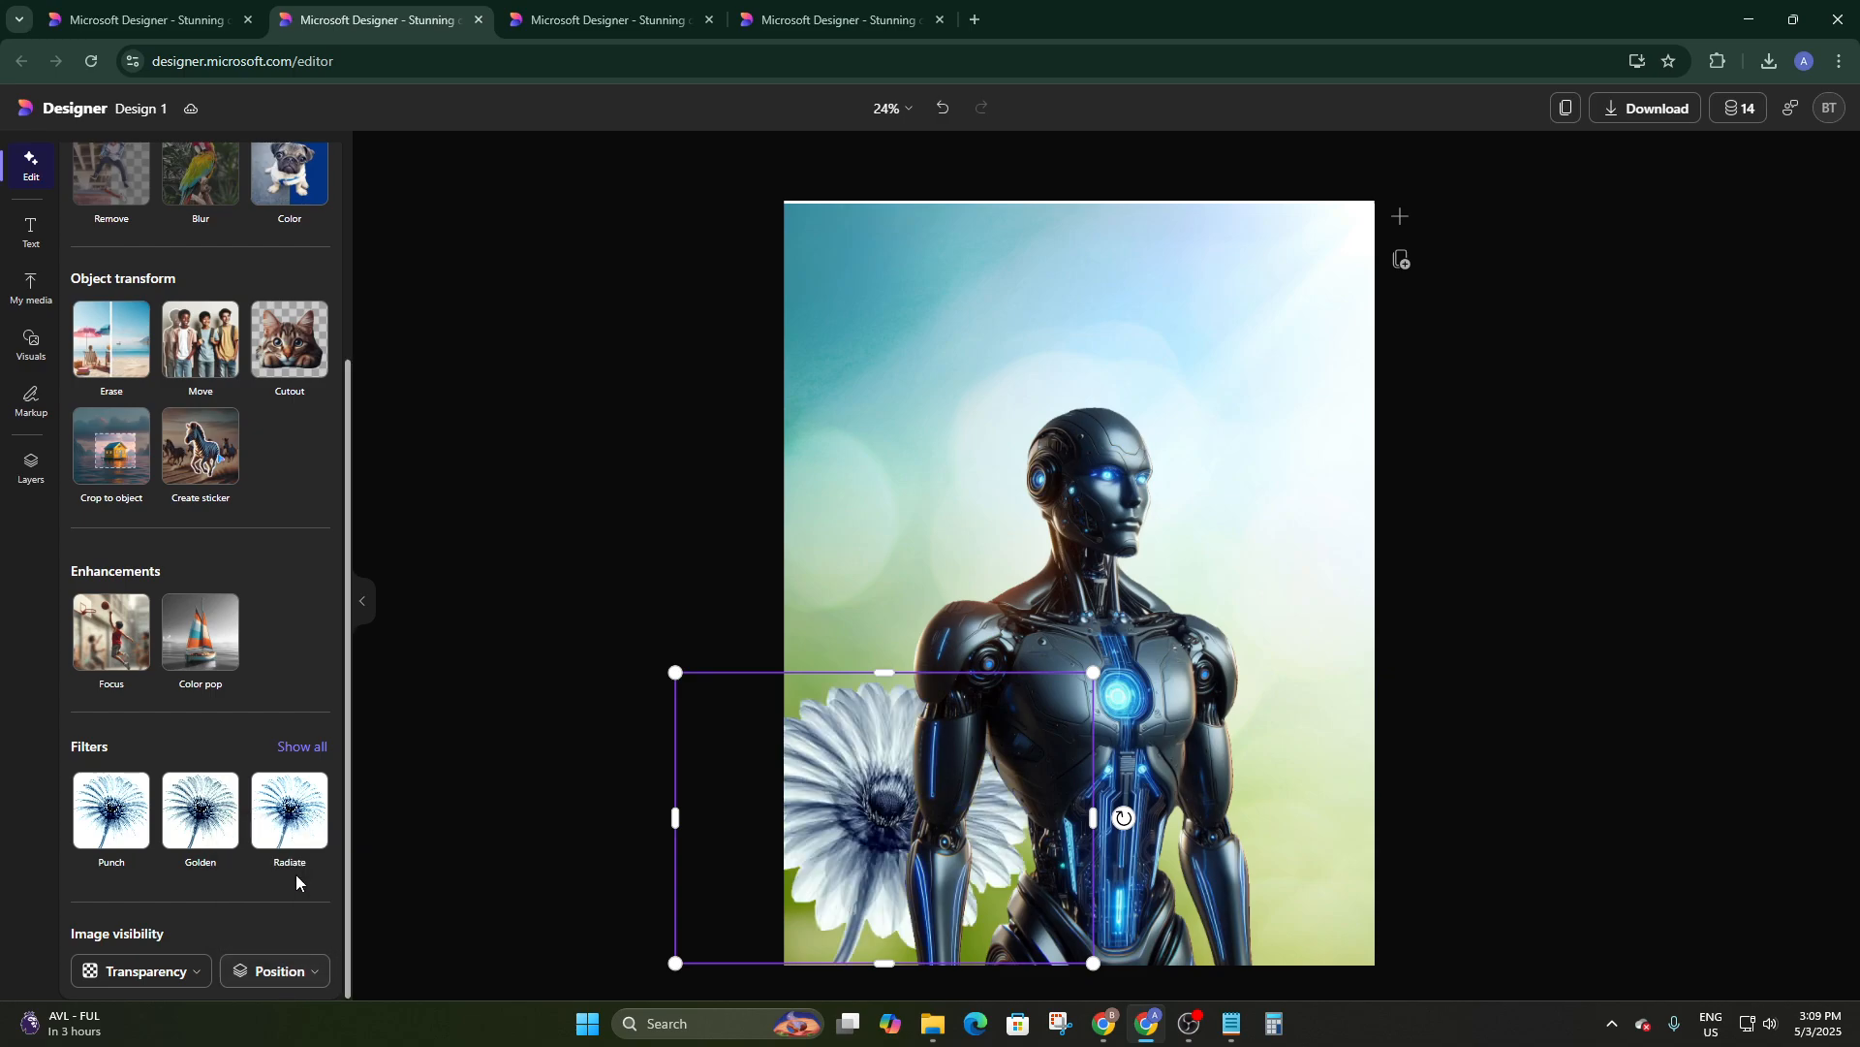
pyautogui.click(1590, 694)
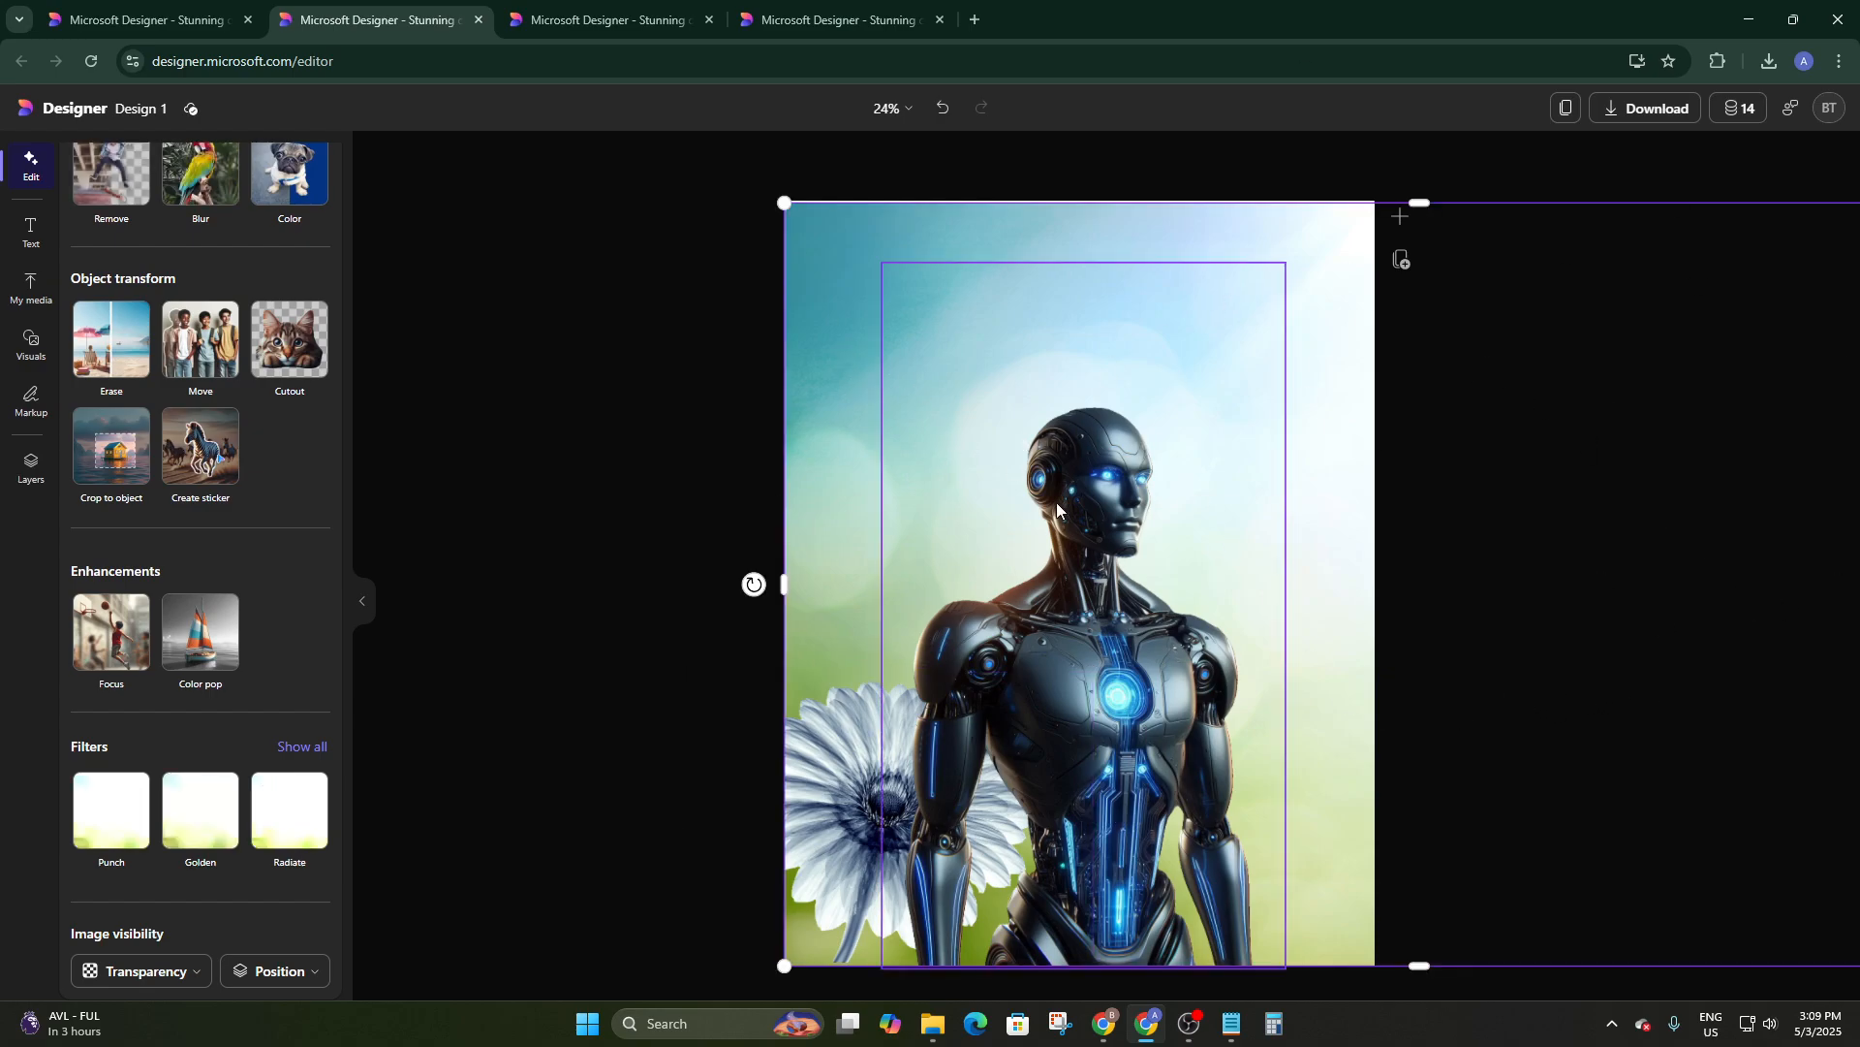
pyautogui.click(581, 387)
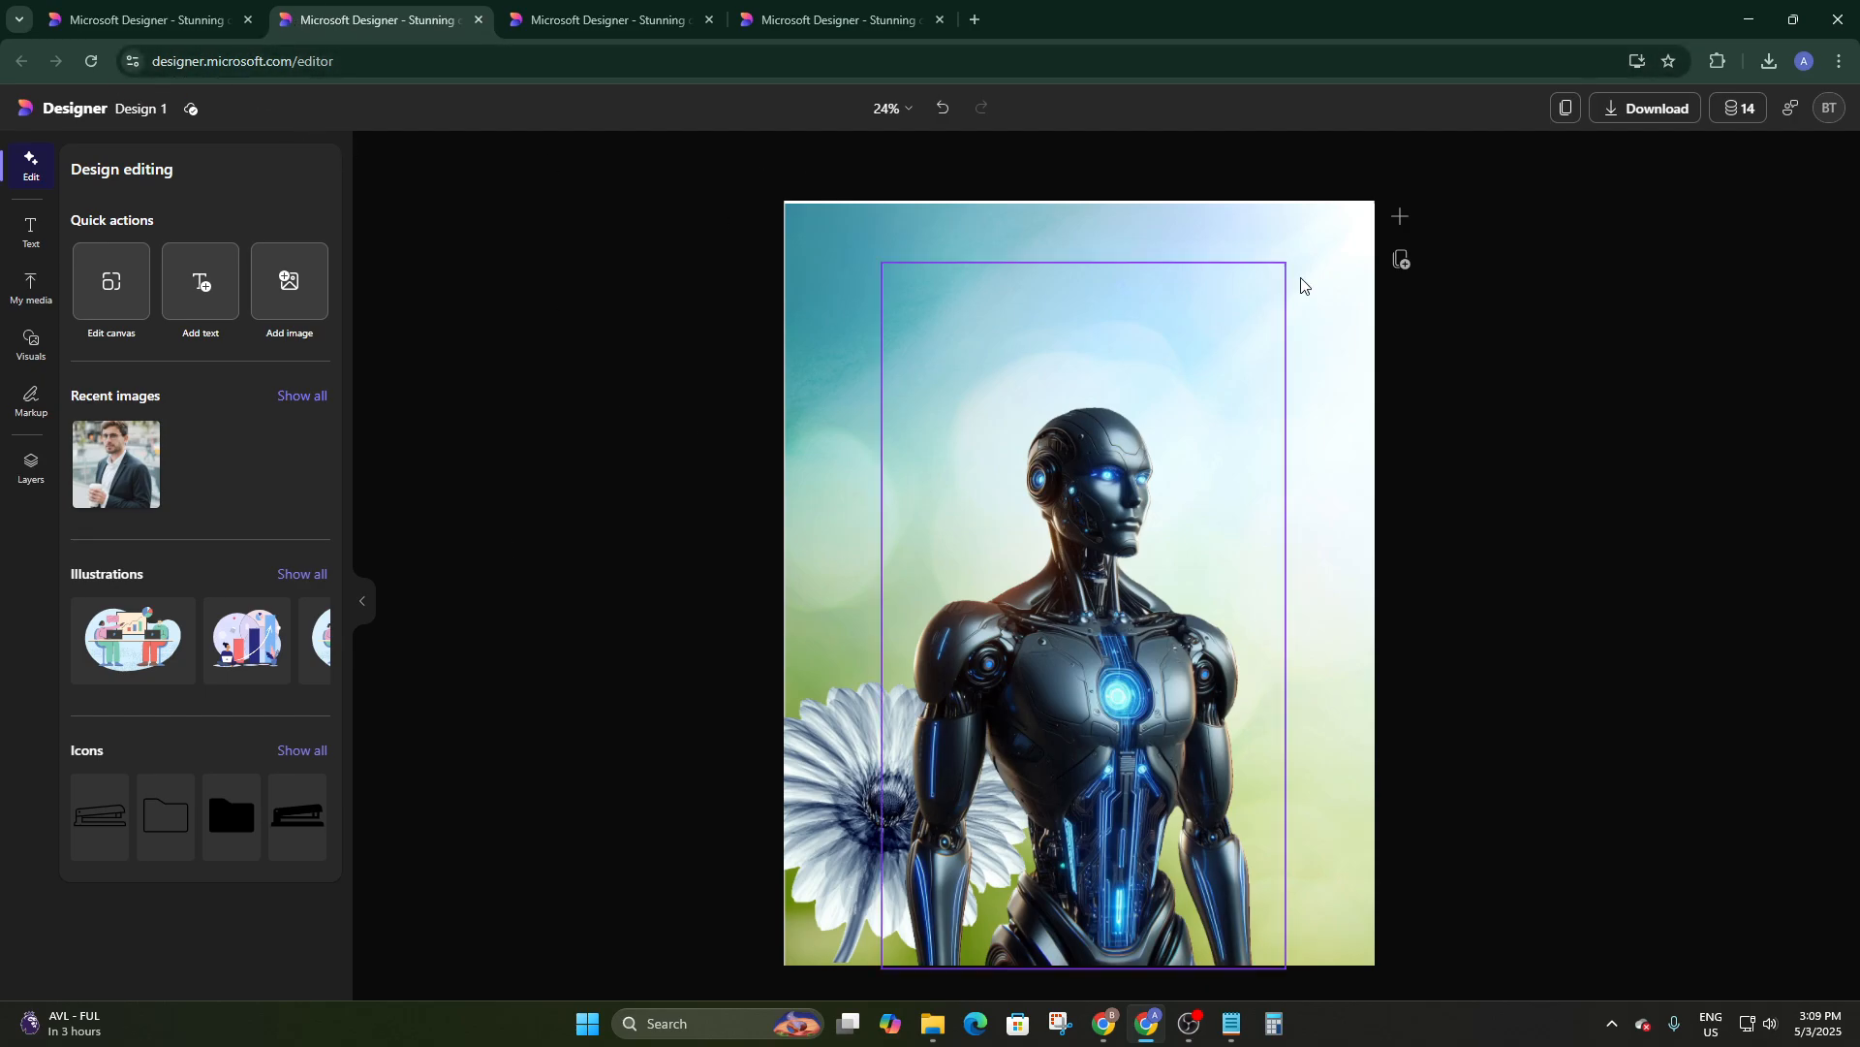
# Download the finished flyer design as a JPG file
pyautogui.click(1647, 116)
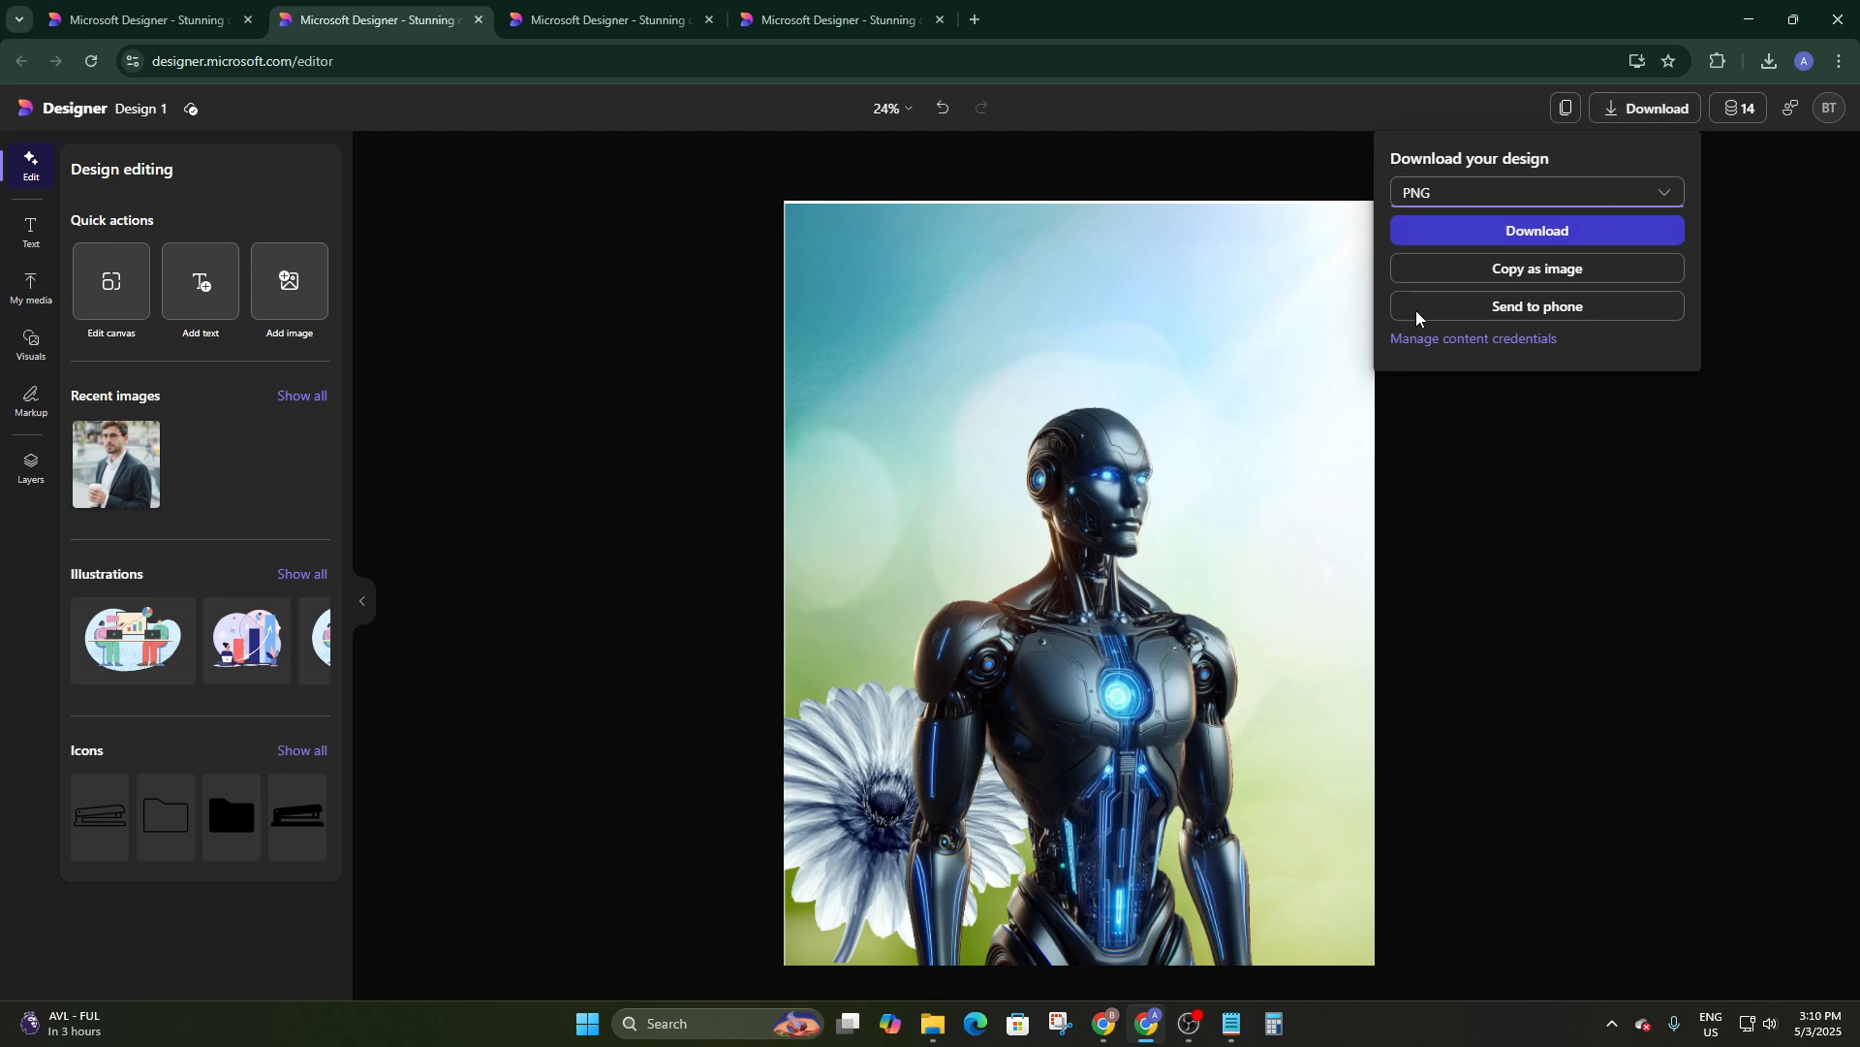
pyautogui.click(1558, 196)
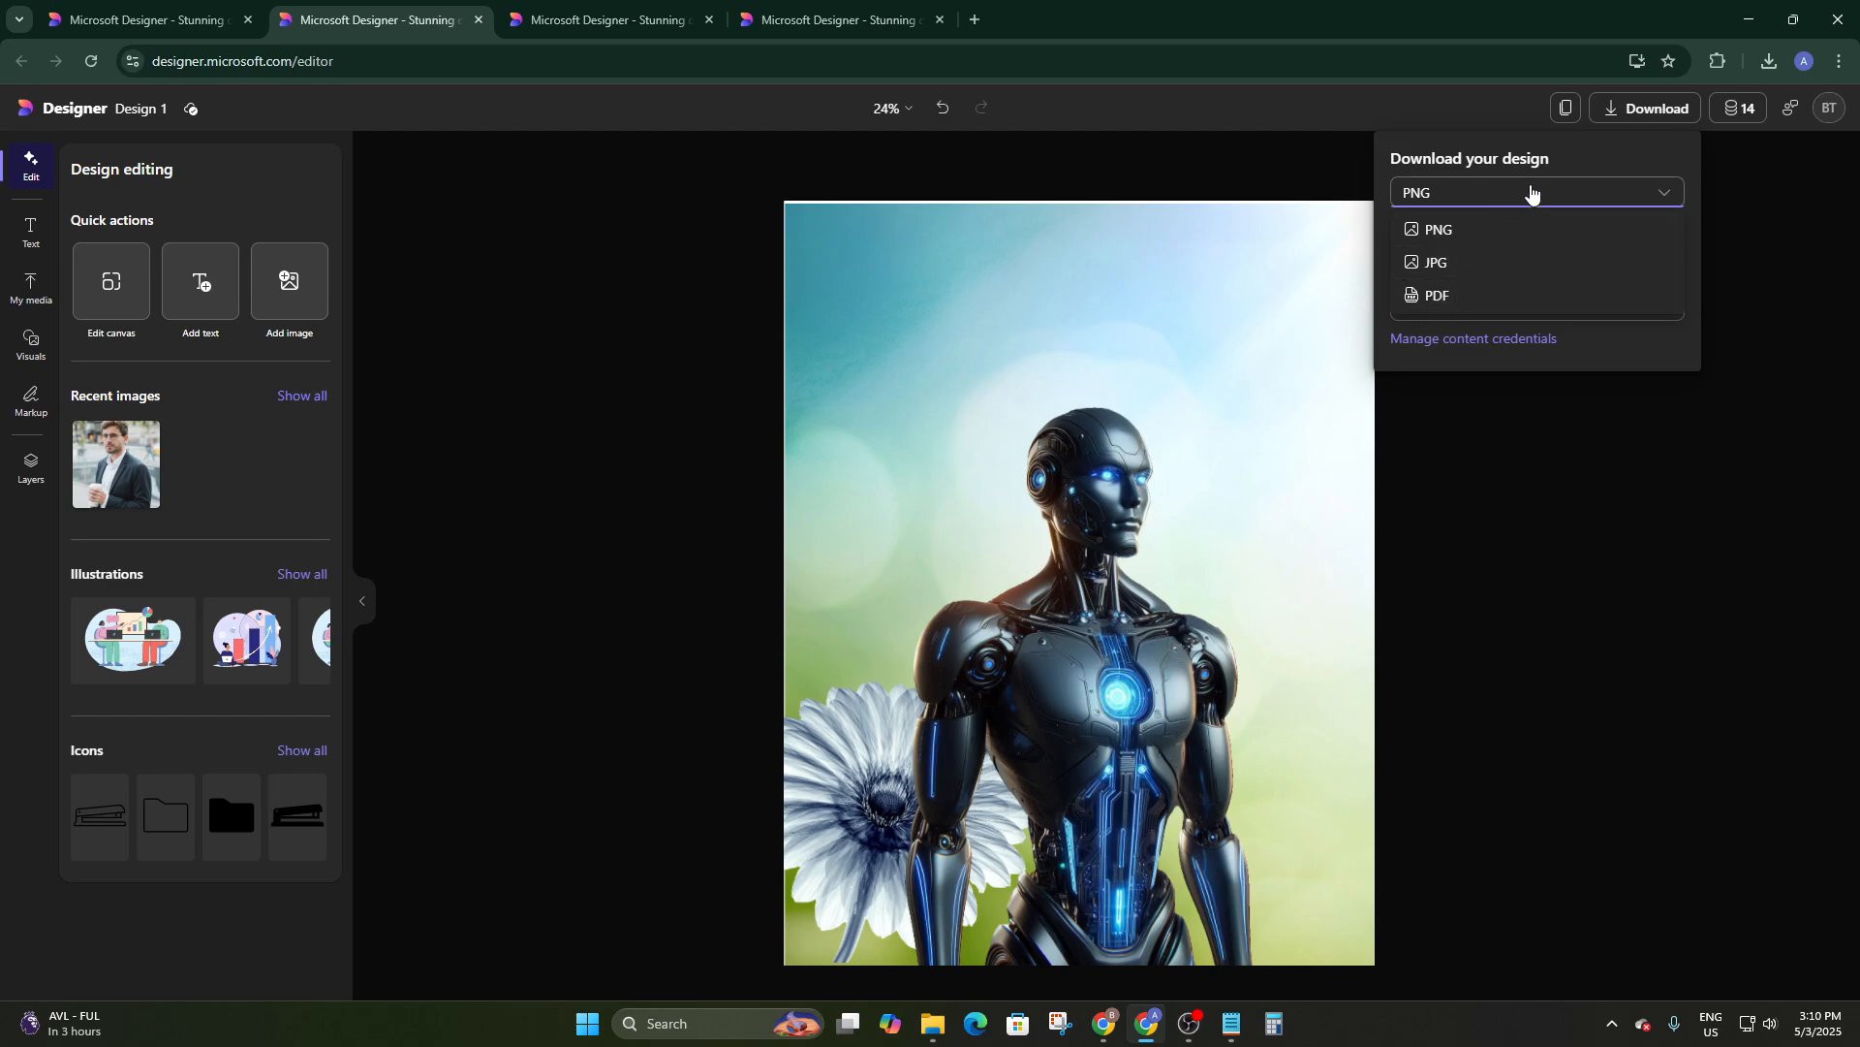
pyautogui.click(1449, 274)
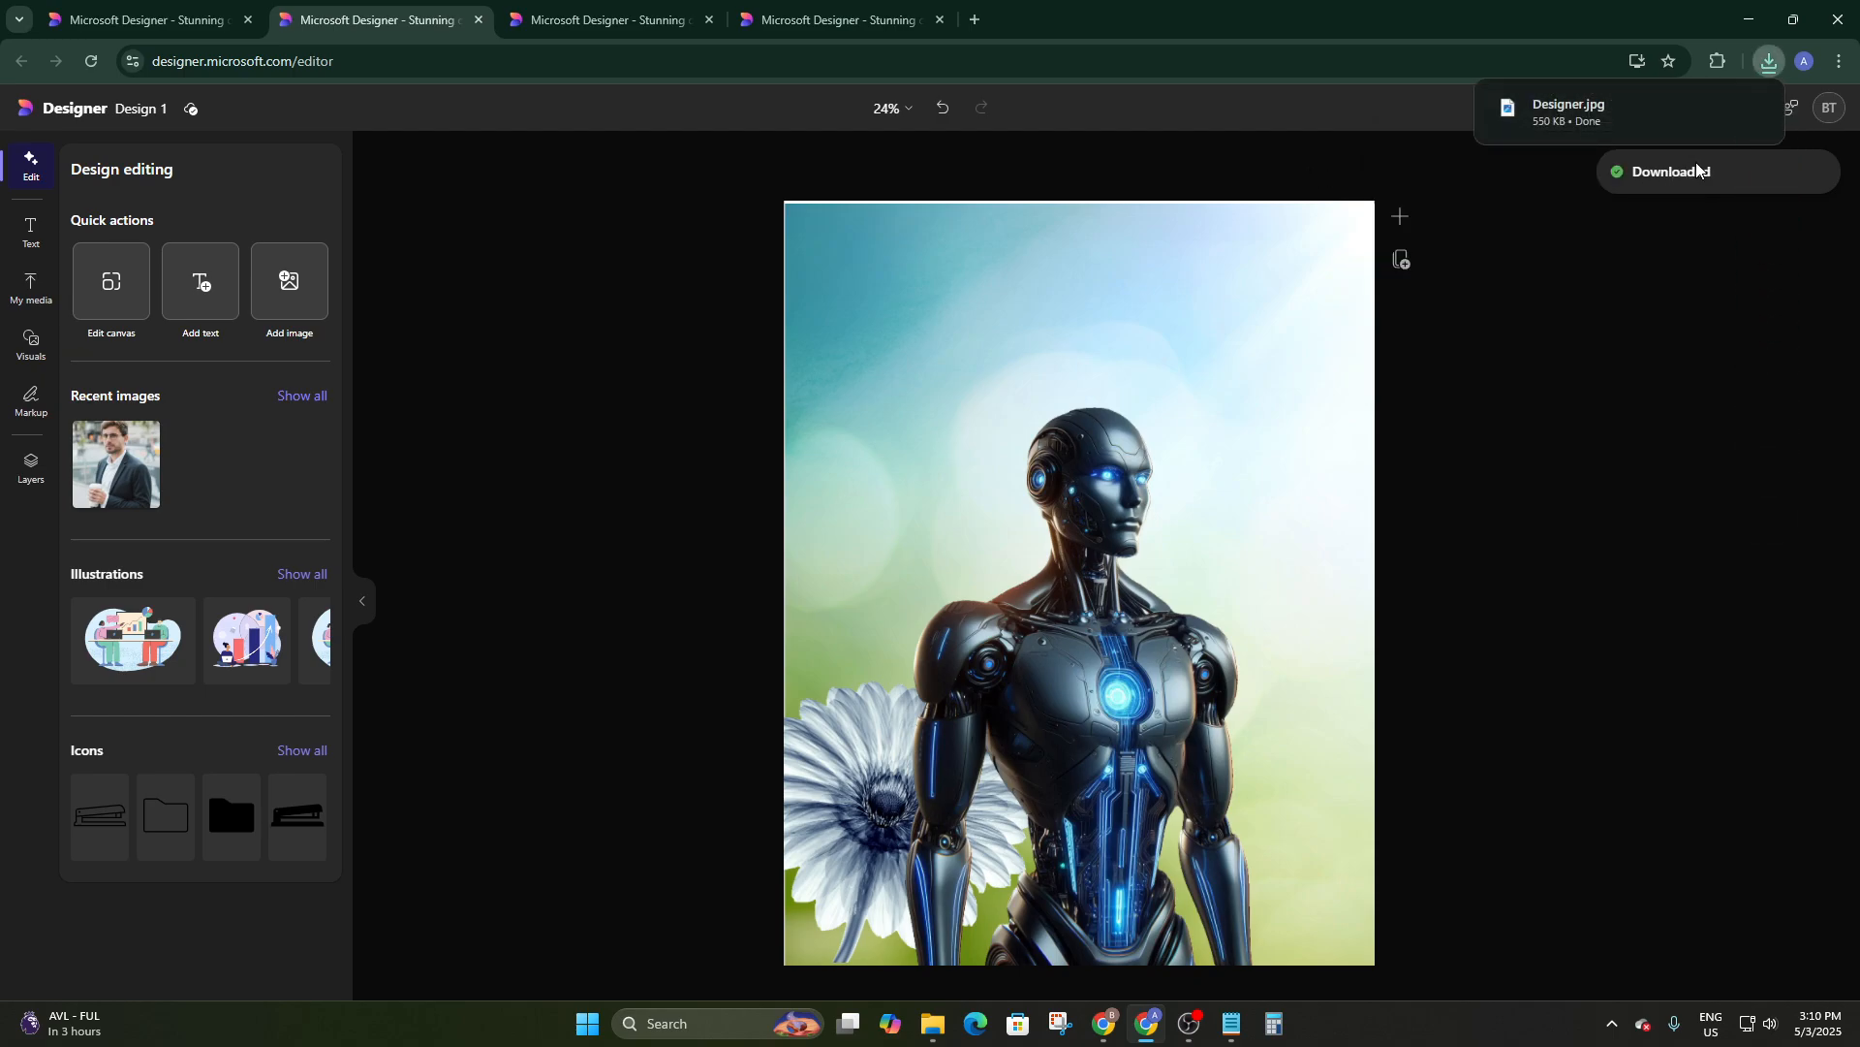
# Open the downloaded Designer.jpg, examine the robot and flower composition up close, and close the image viewer
pyautogui.click(1678, 113)
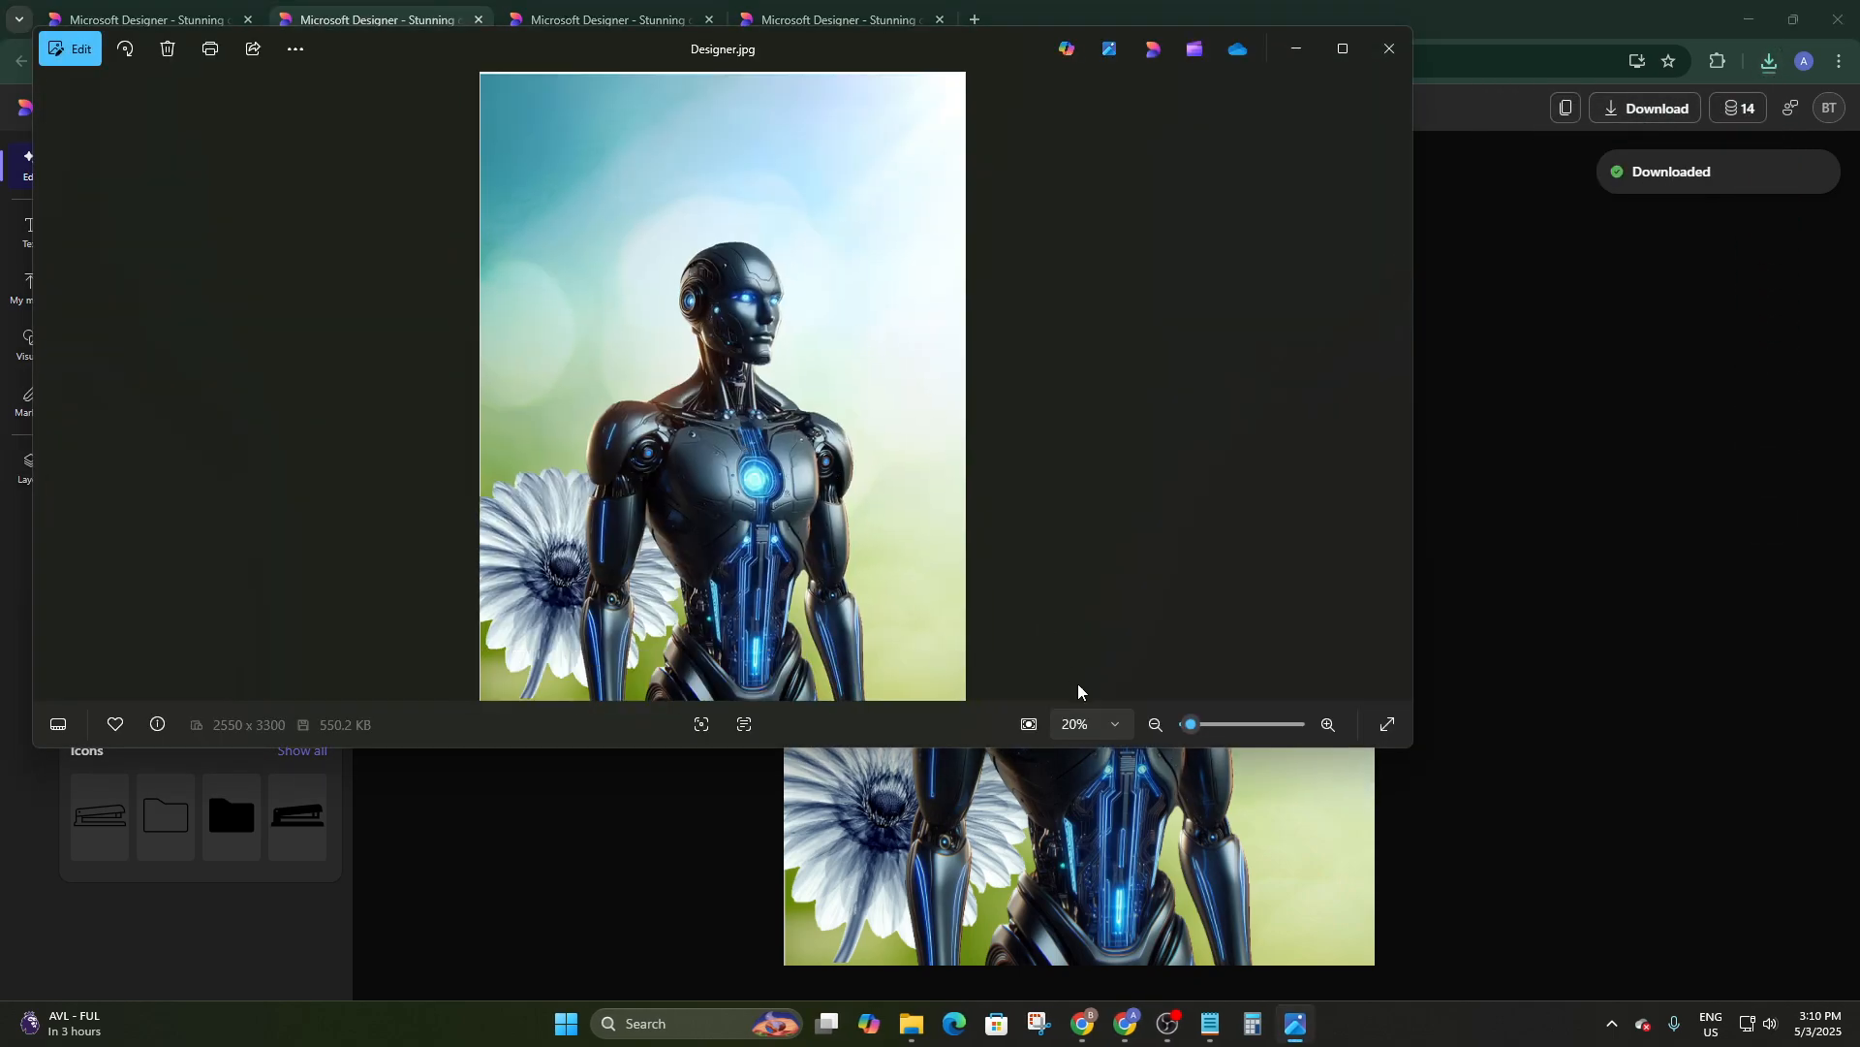
pyautogui.scroll(5, 824, 305)
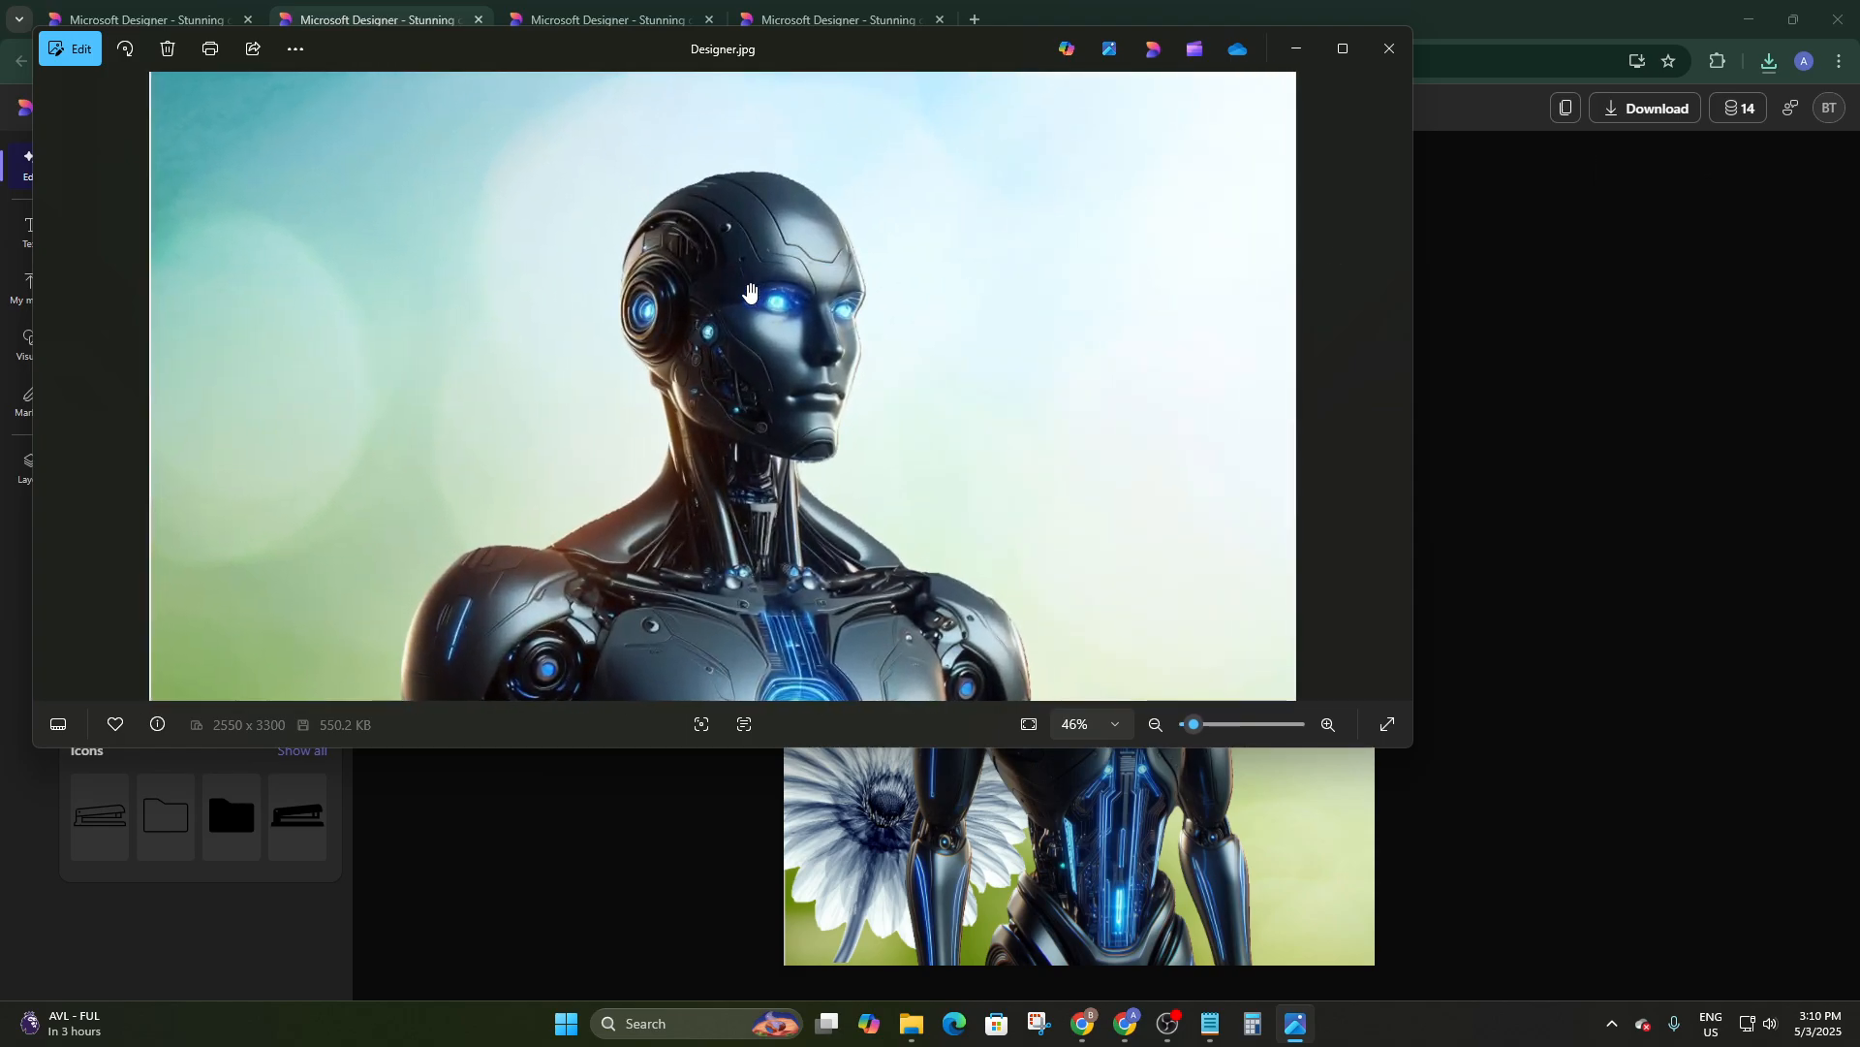
pyautogui.scroll(3, 833, 421)
pyautogui.scroll(-6, 833, 422)
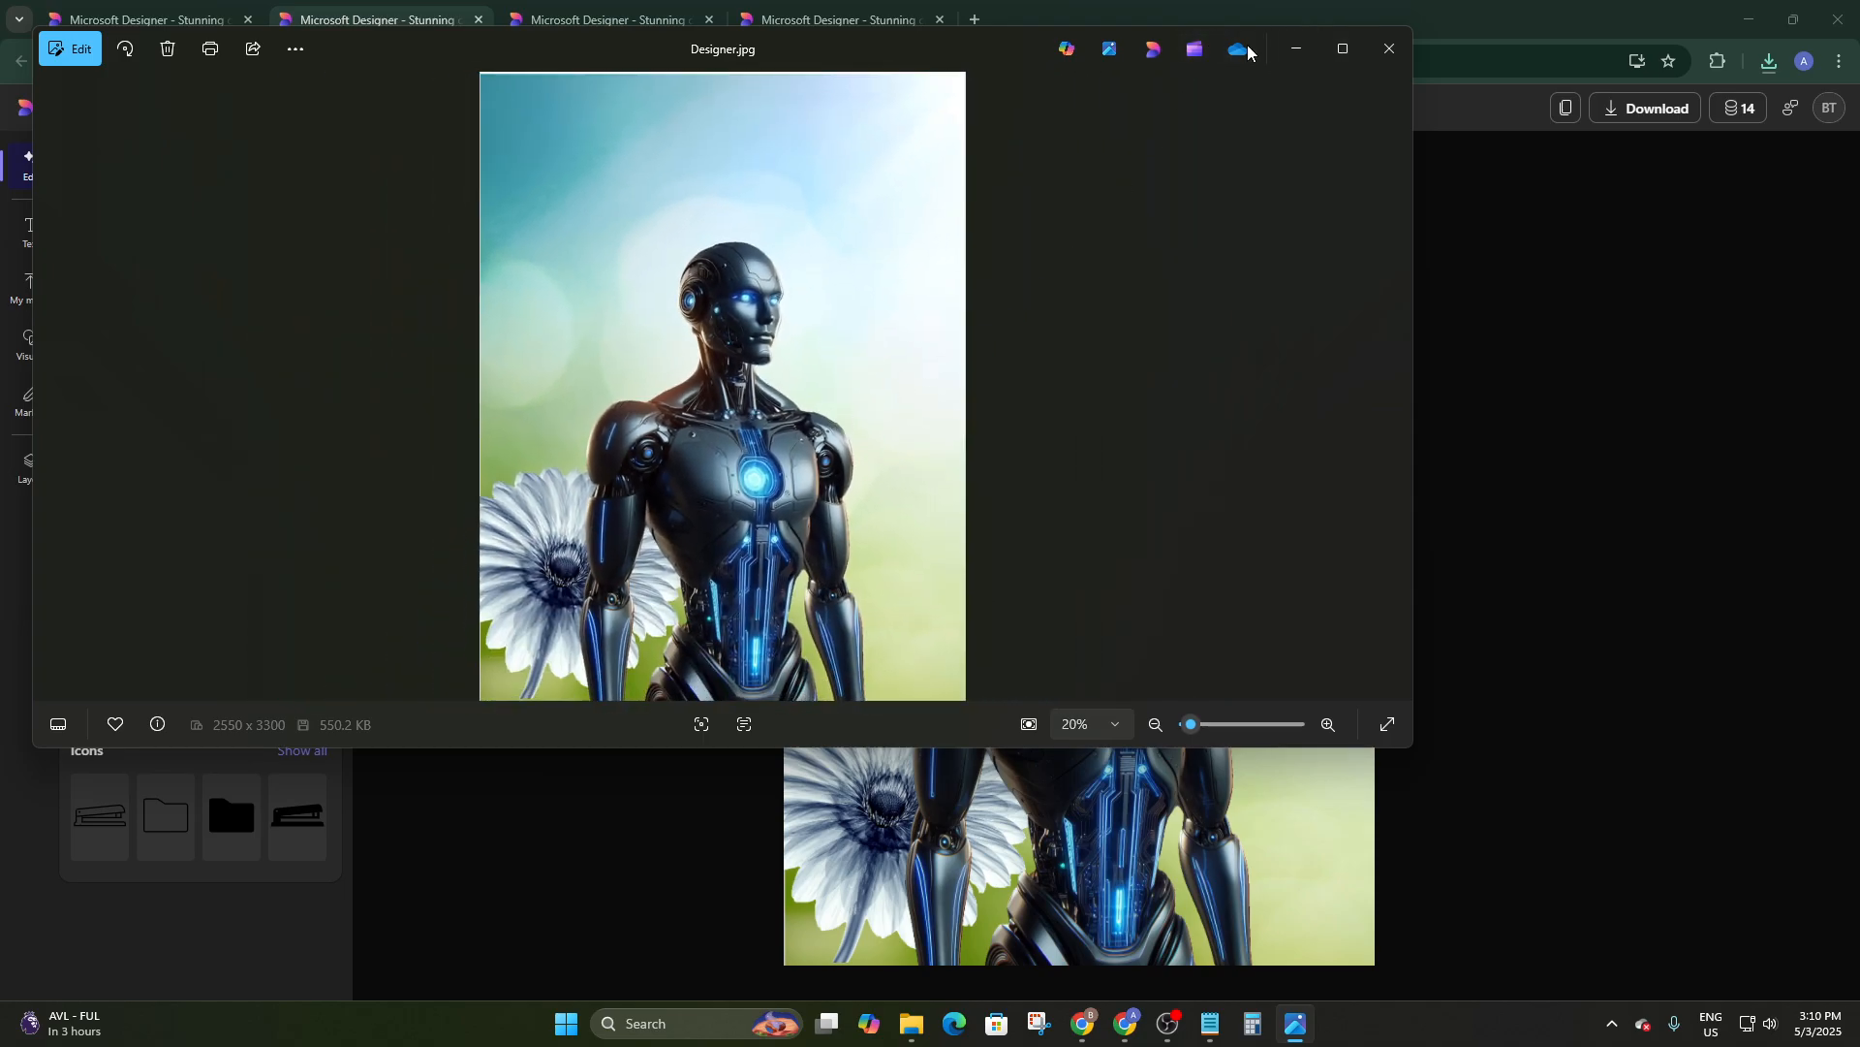
pyautogui.moveTo(1016, 42); pyautogui.dragTo(1340, 229)
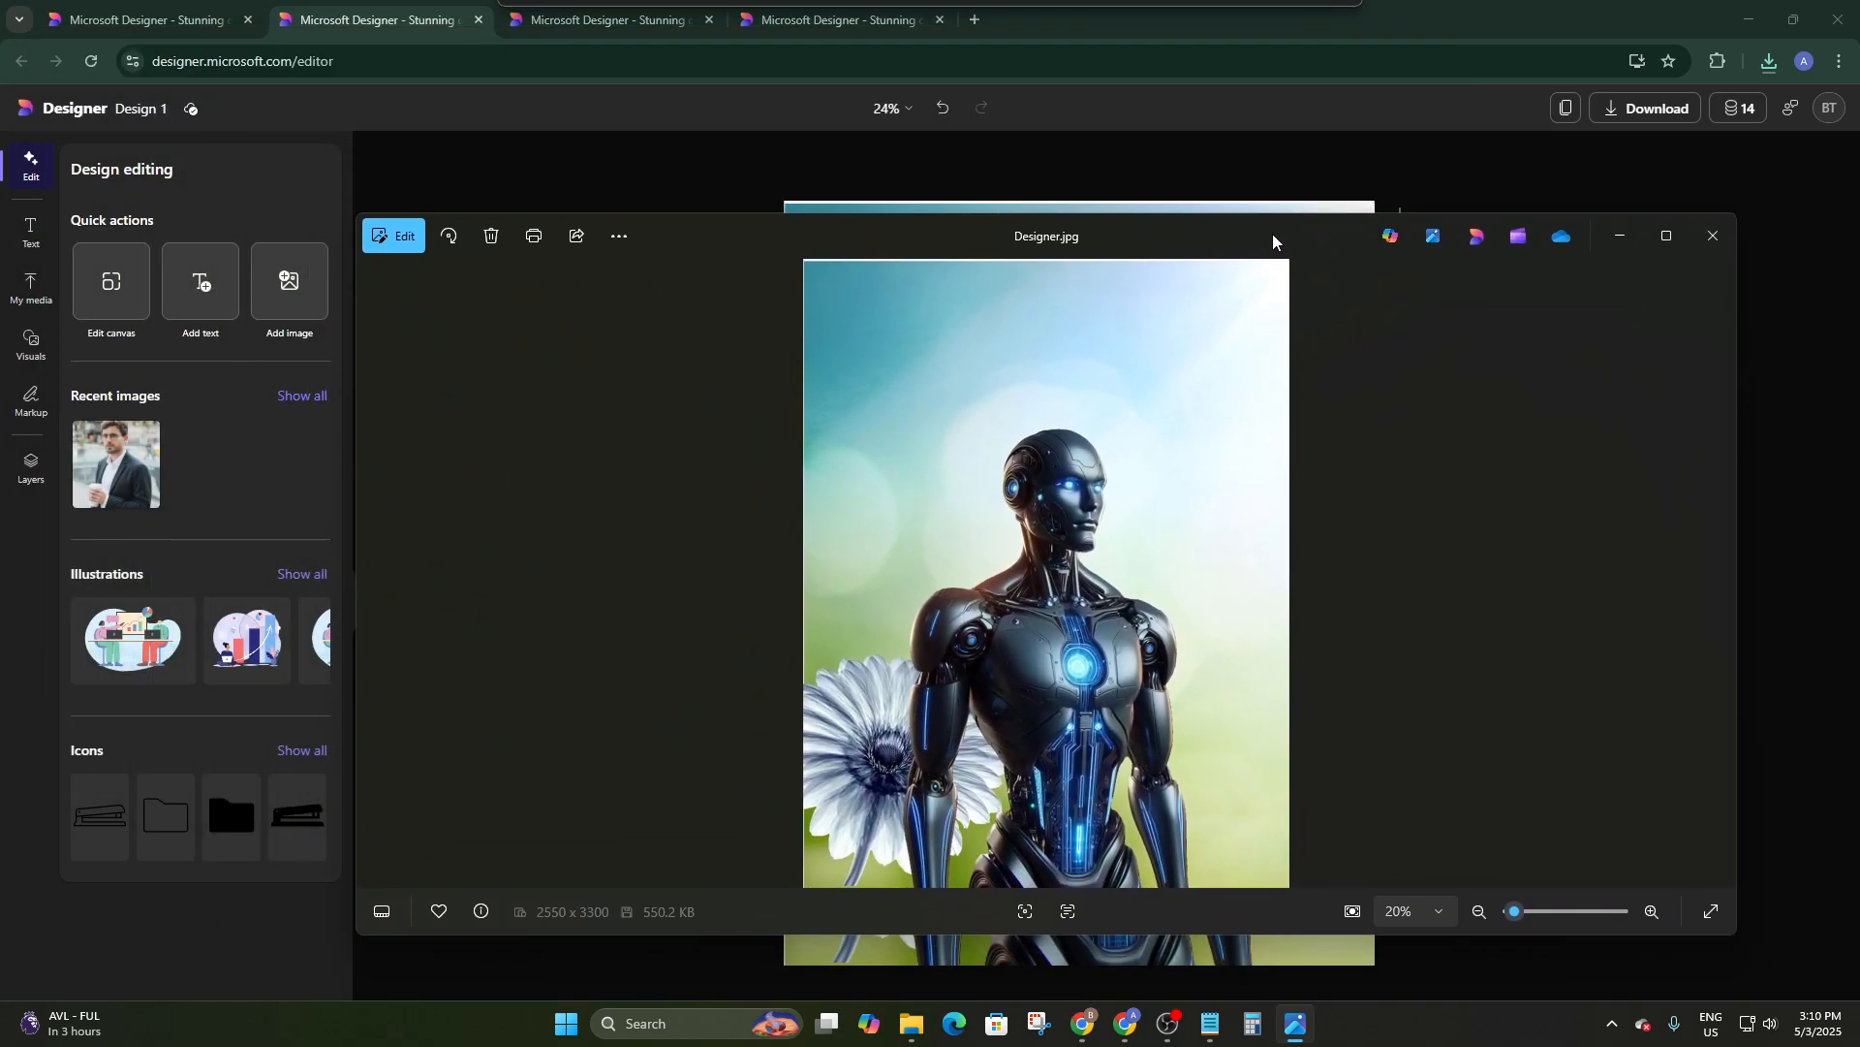
pyautogui.click(1713, 230)
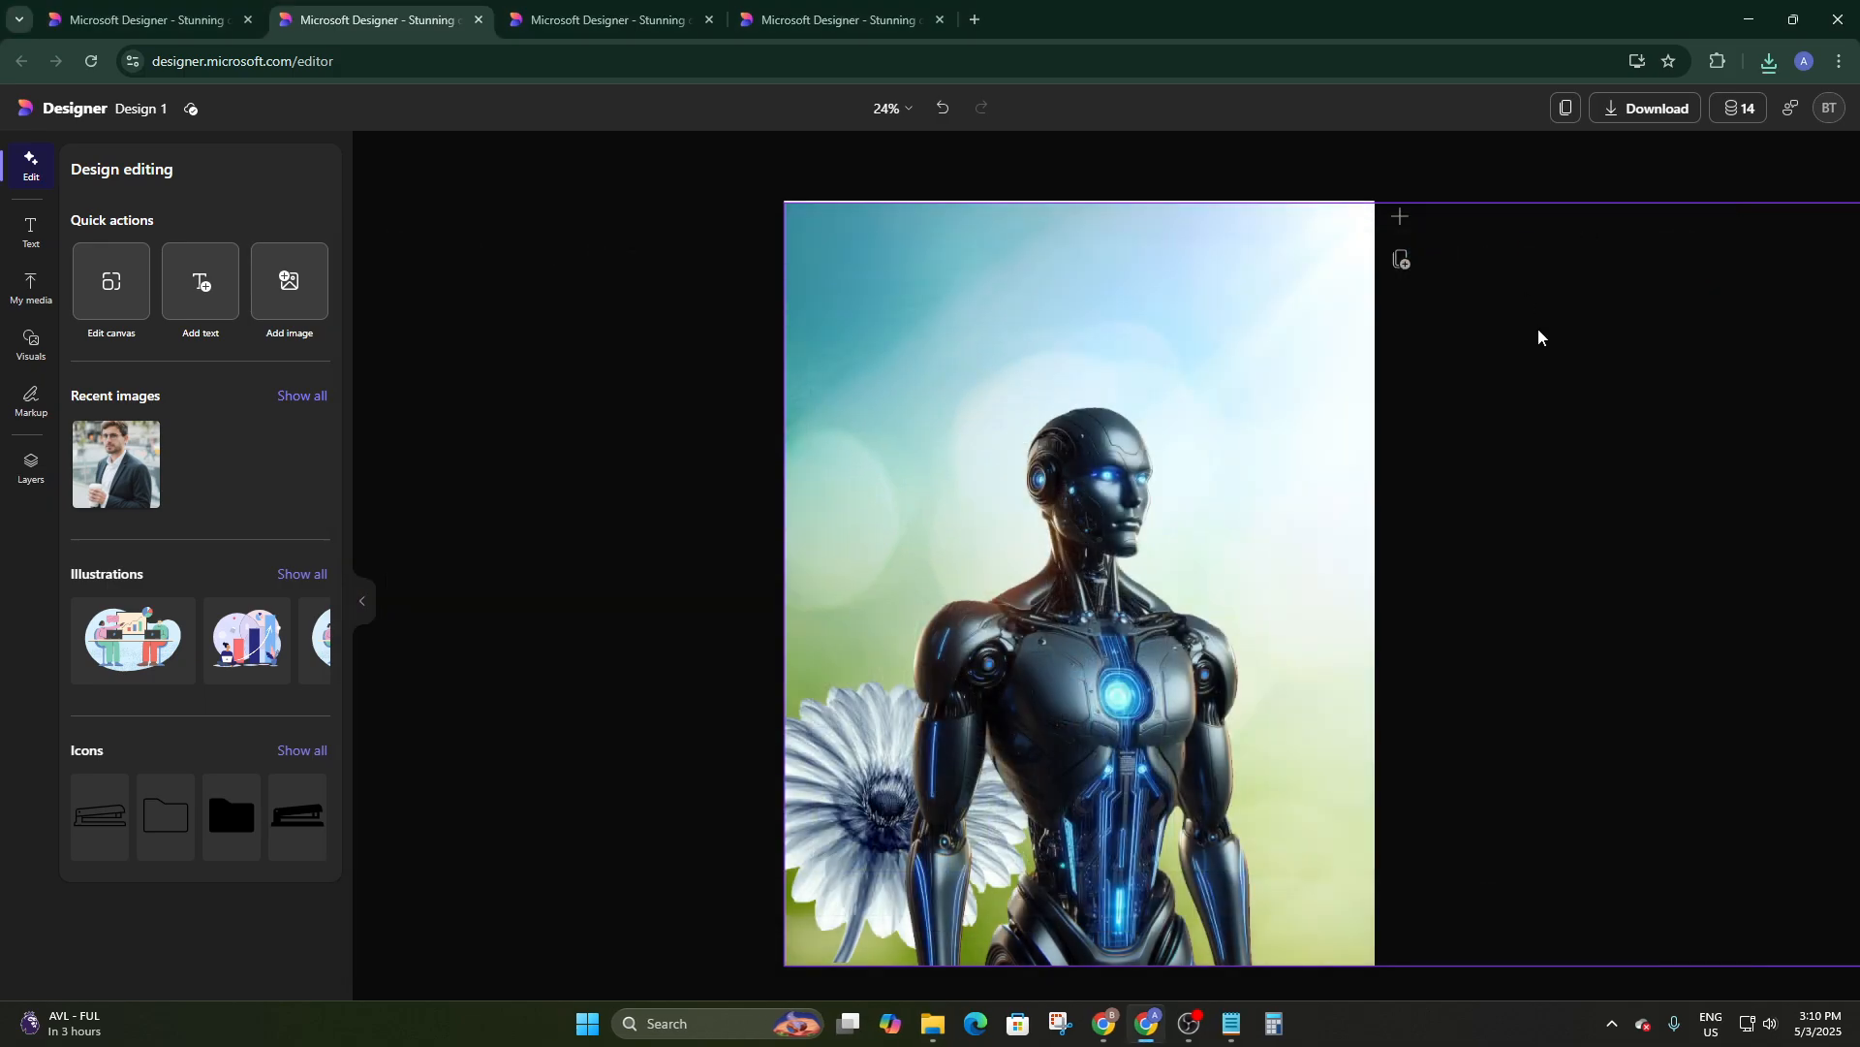